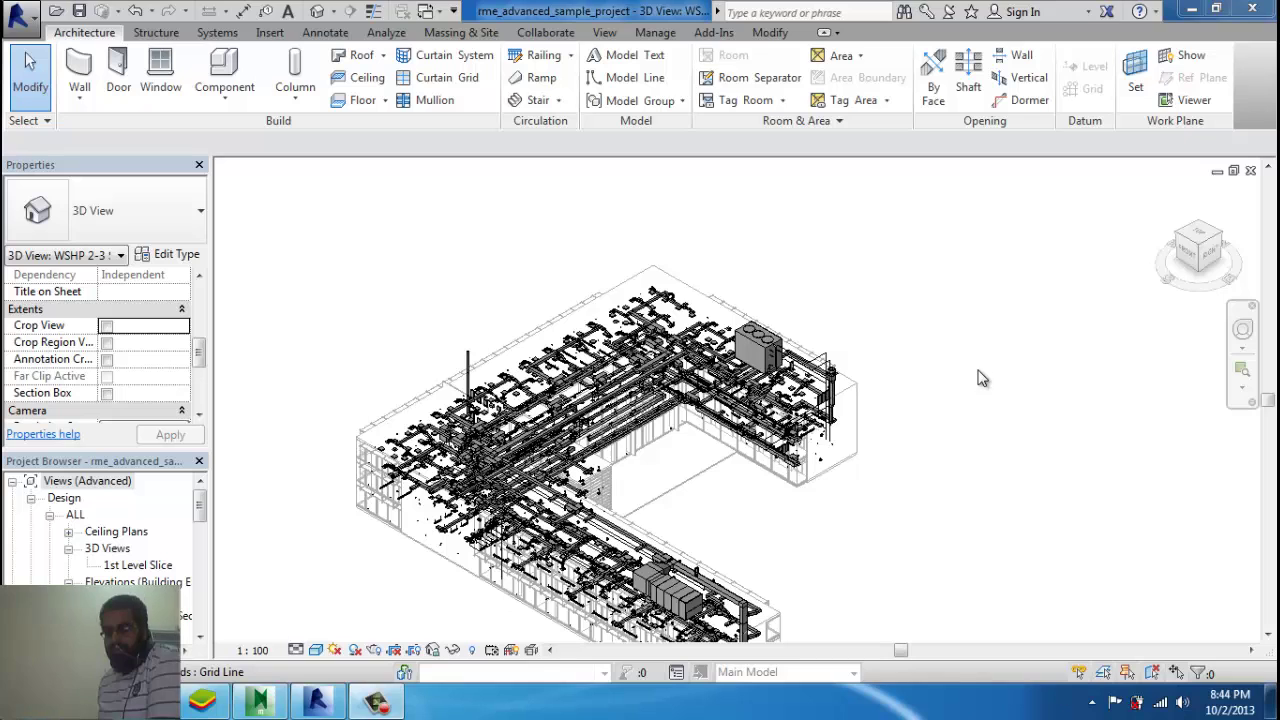
# Recentre the rme_advanced_sample_project 3D view and show the Add-Ins External Tools list.
pyautogui.moveTo(900, 534); pyautogui.dragTo(964, 487, button='middle')
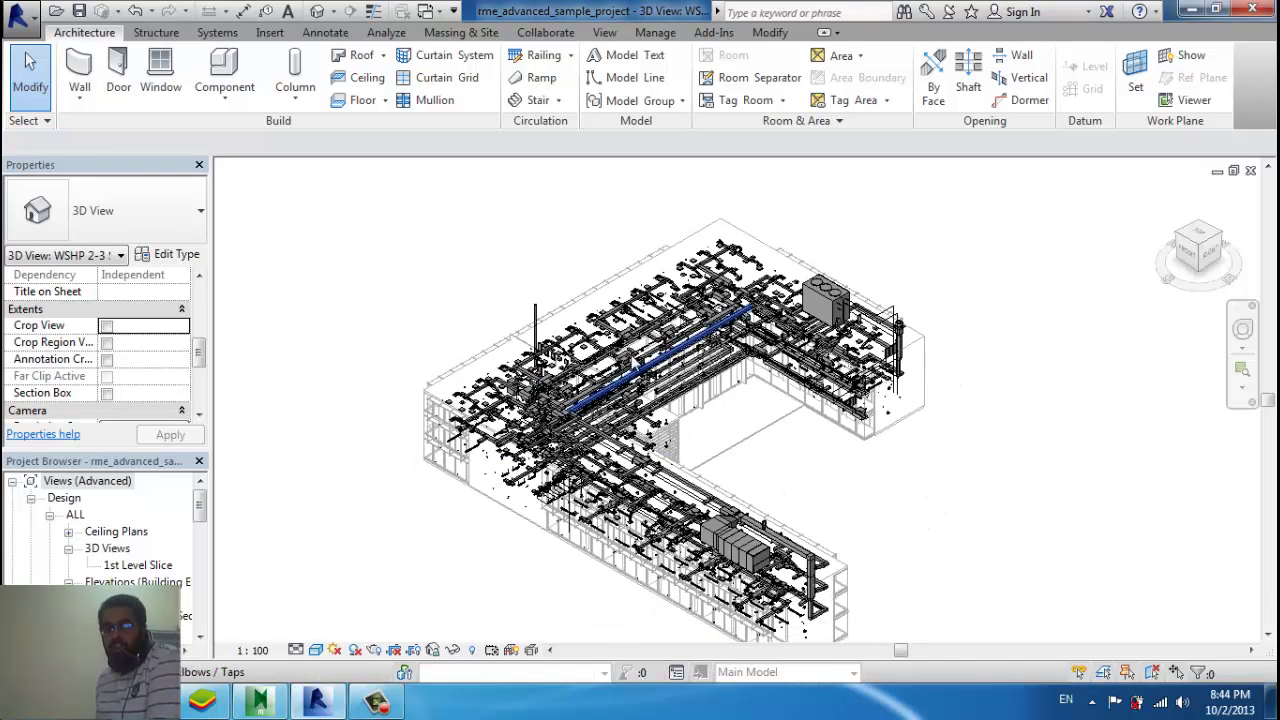
pyautogui.click(14, 22)
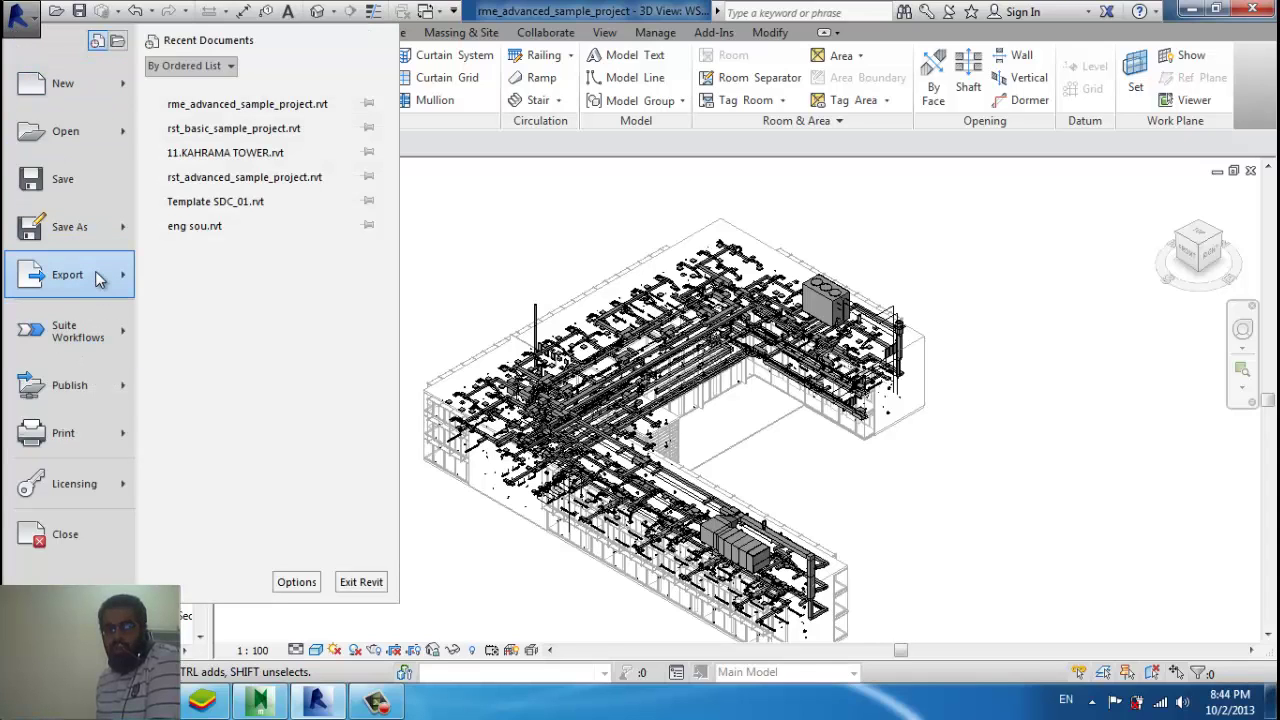
pyautogui.click(543, 8)
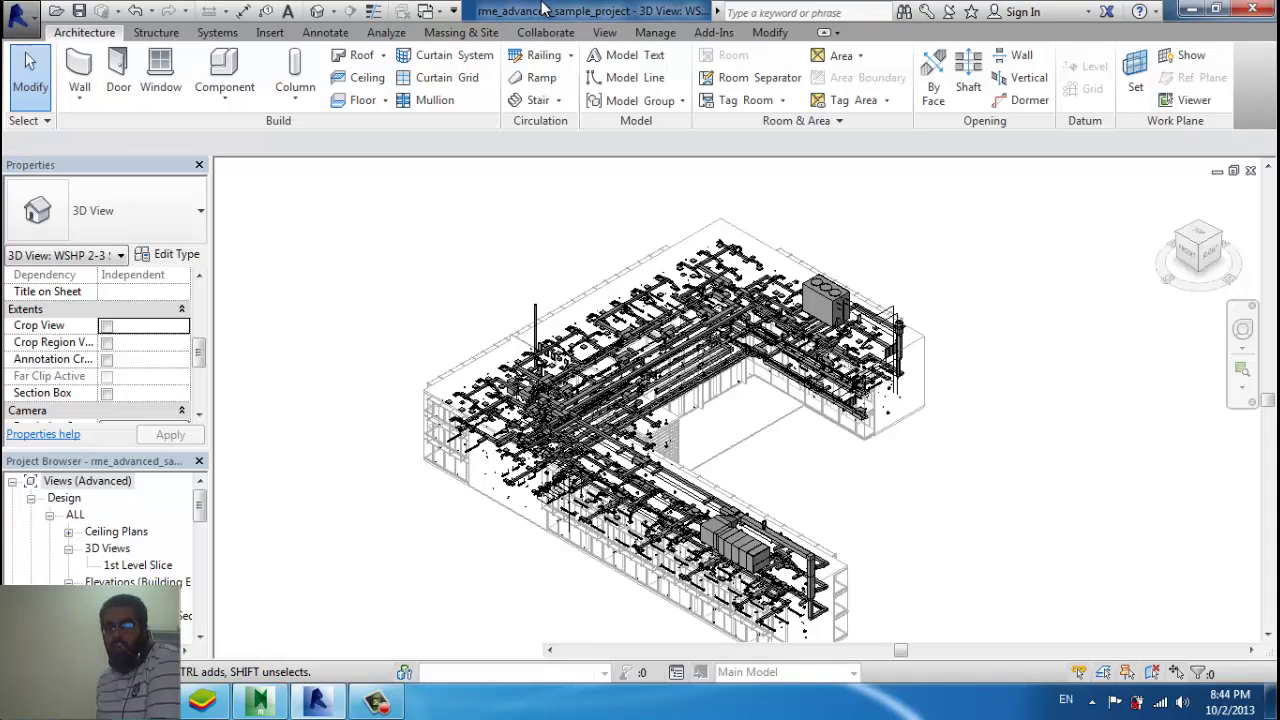
pyautogui.click(708, 34)
pyautogui.click(86, 96)
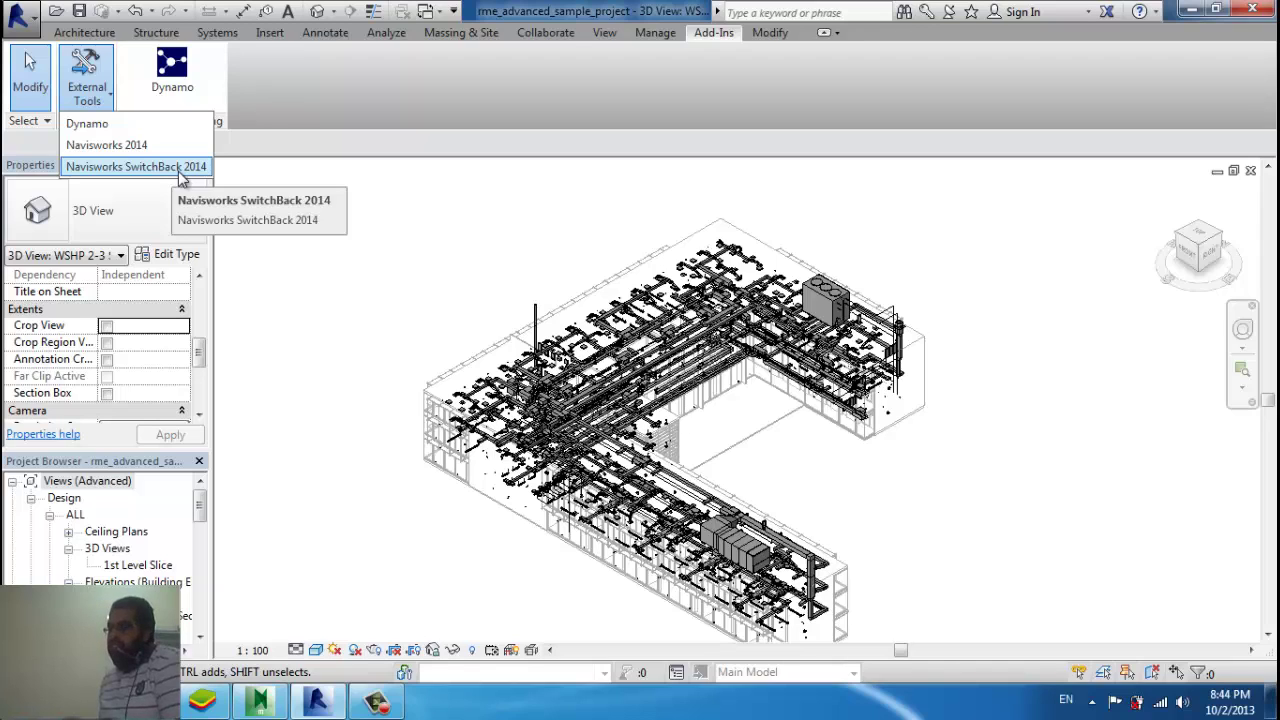
pyautogui.click(187, 170)
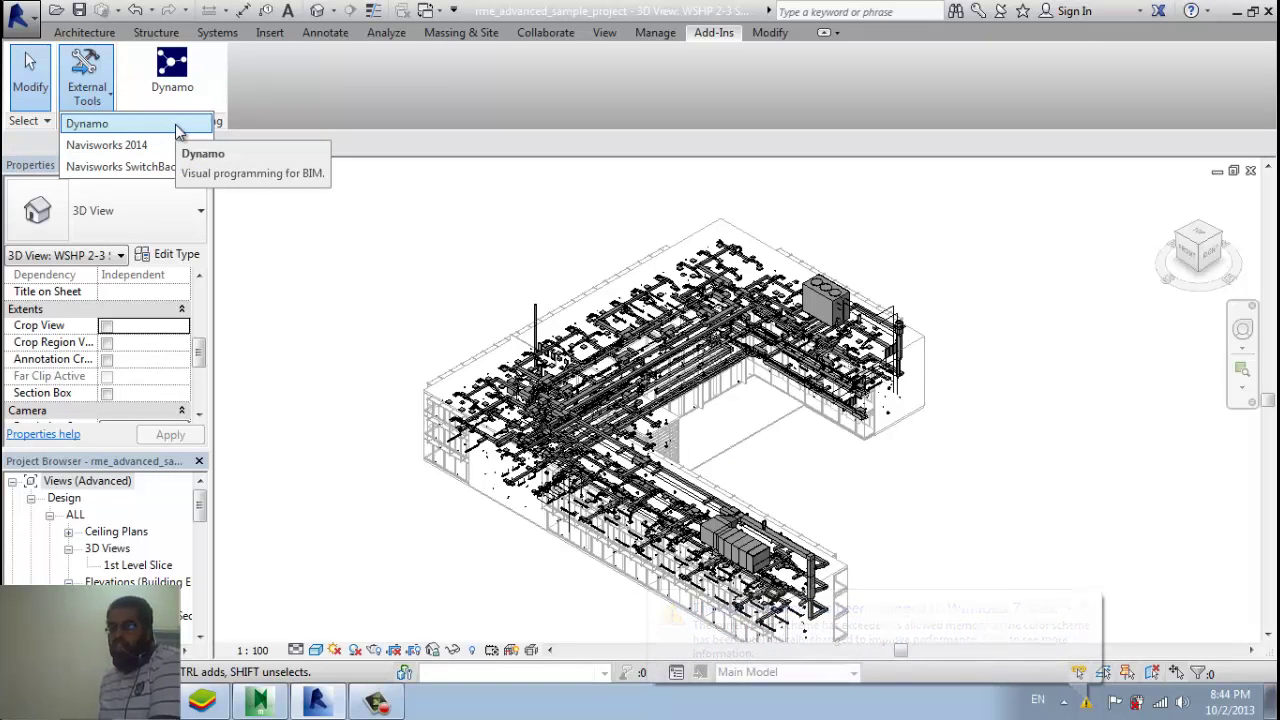
pyautogui.click(175, 124)
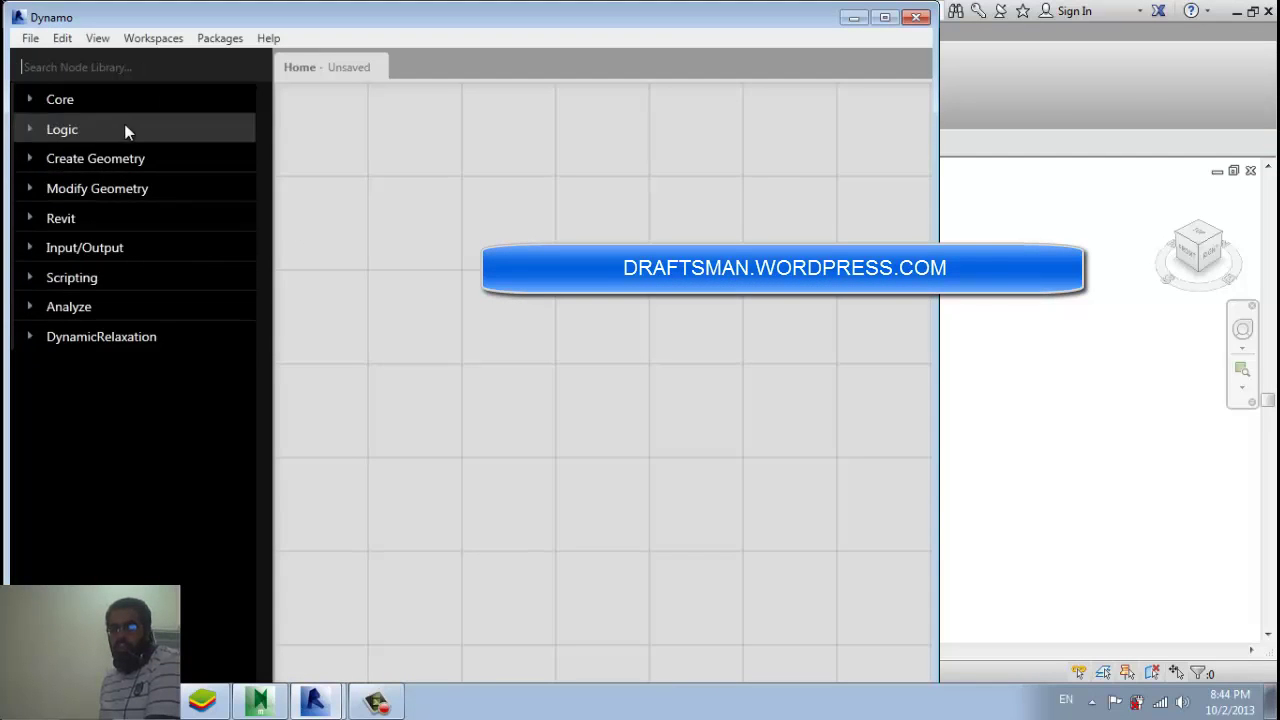
pyautogui.click(916, 17)
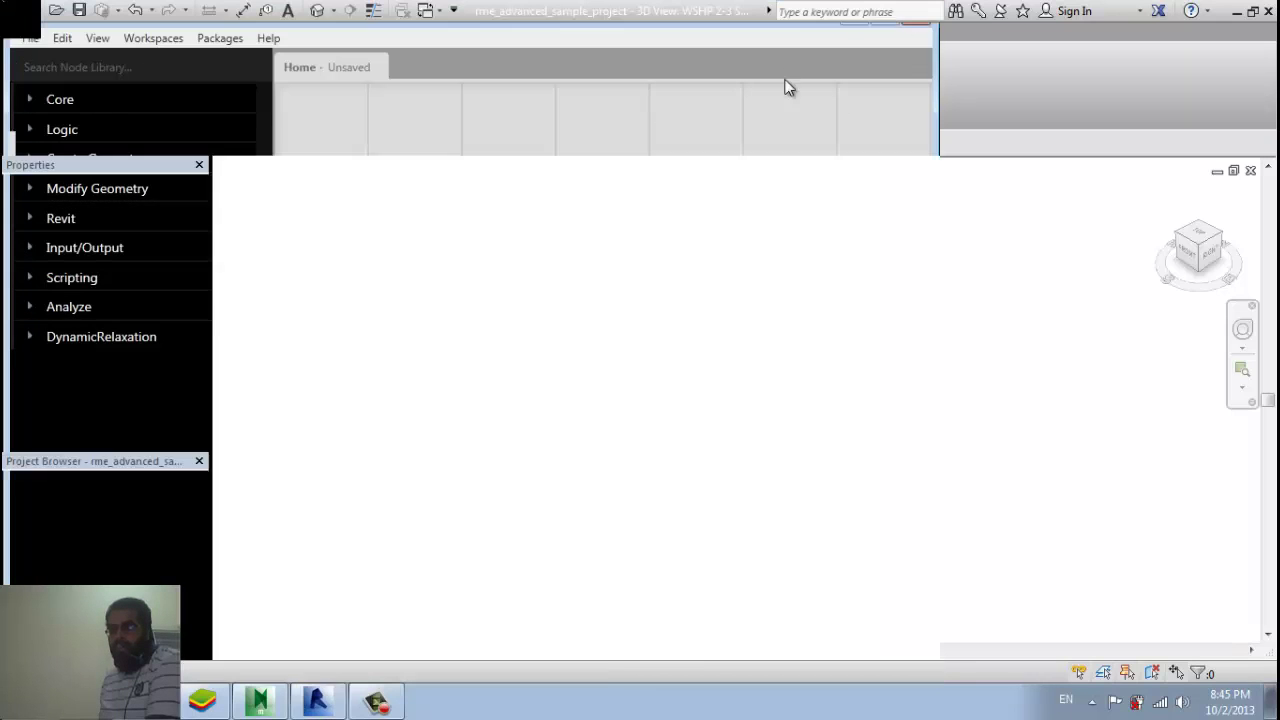
pyautogui.click(99, 102)
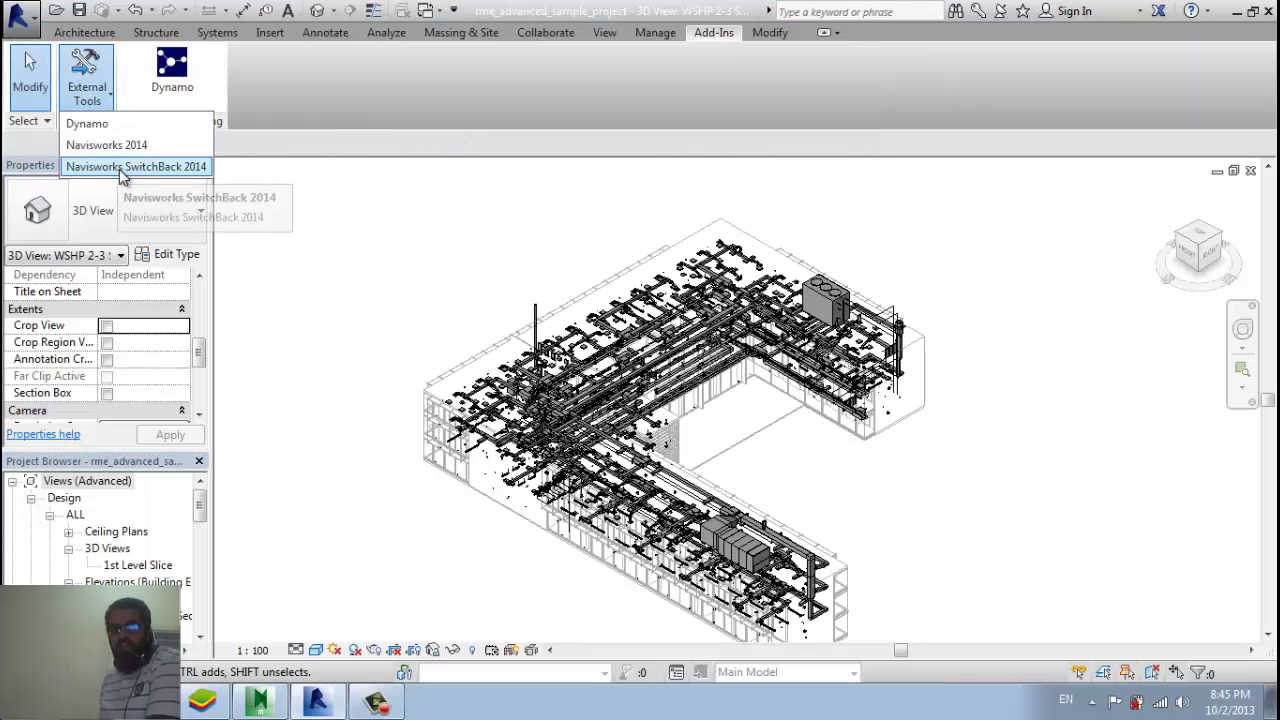
pyautogui.click(119, 169)
pyautogui.click(530, 263)
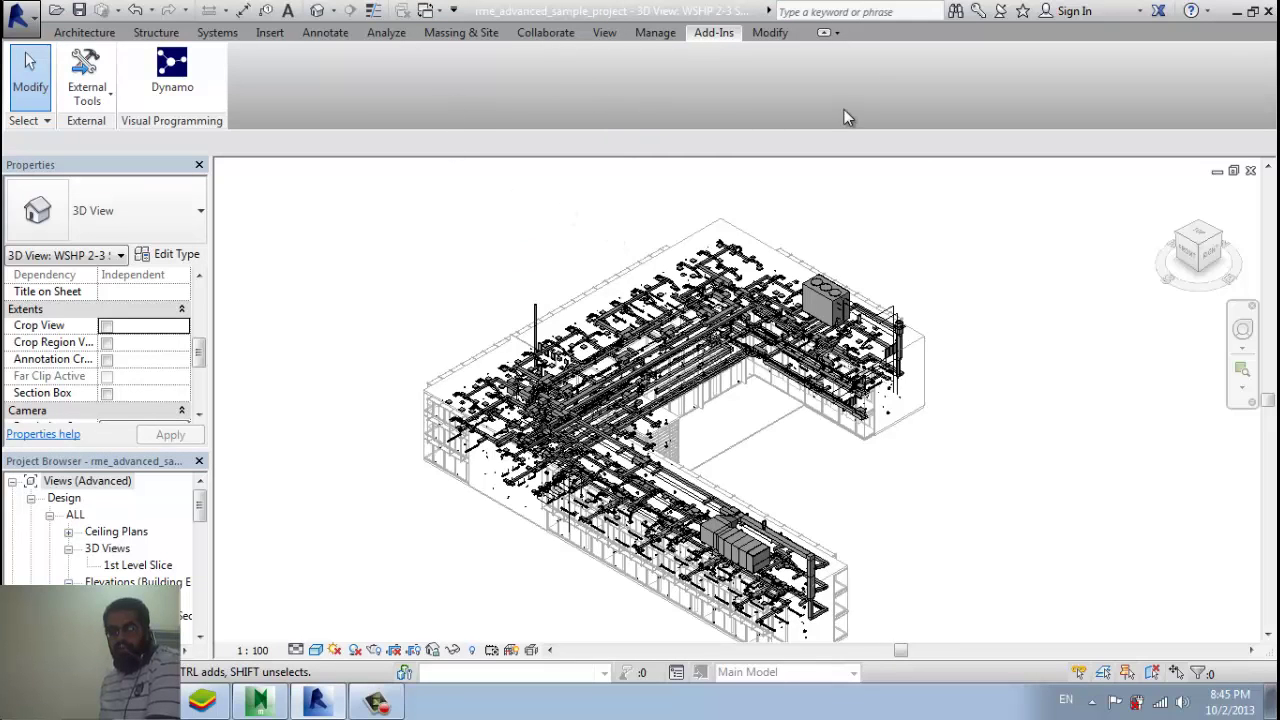
pyautogui.click(88, 94)
# Start the Navisworks 2014 export to the Desktop as a Navisworks (*.nwc) file.
pyautogui.click(120, 166)
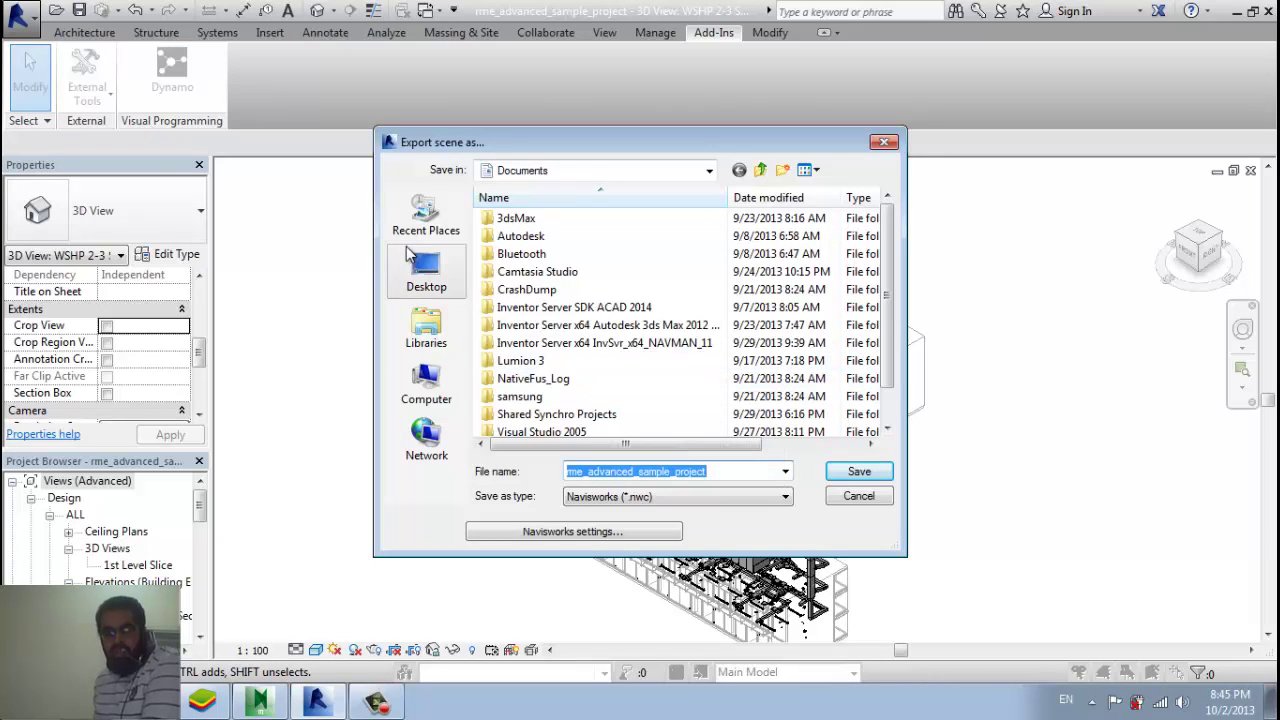
pyautogui.click(426, 381)
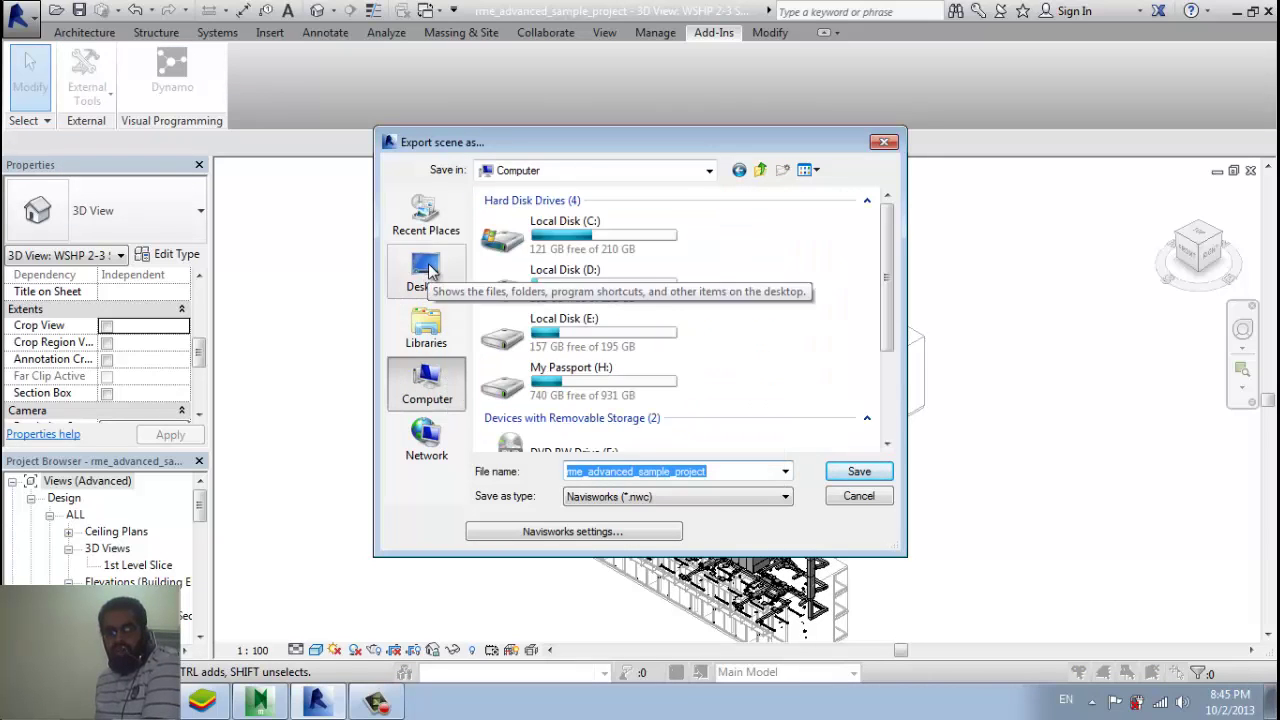
pyautogui.click(428, 270)
pyautogui.click(729, 496)
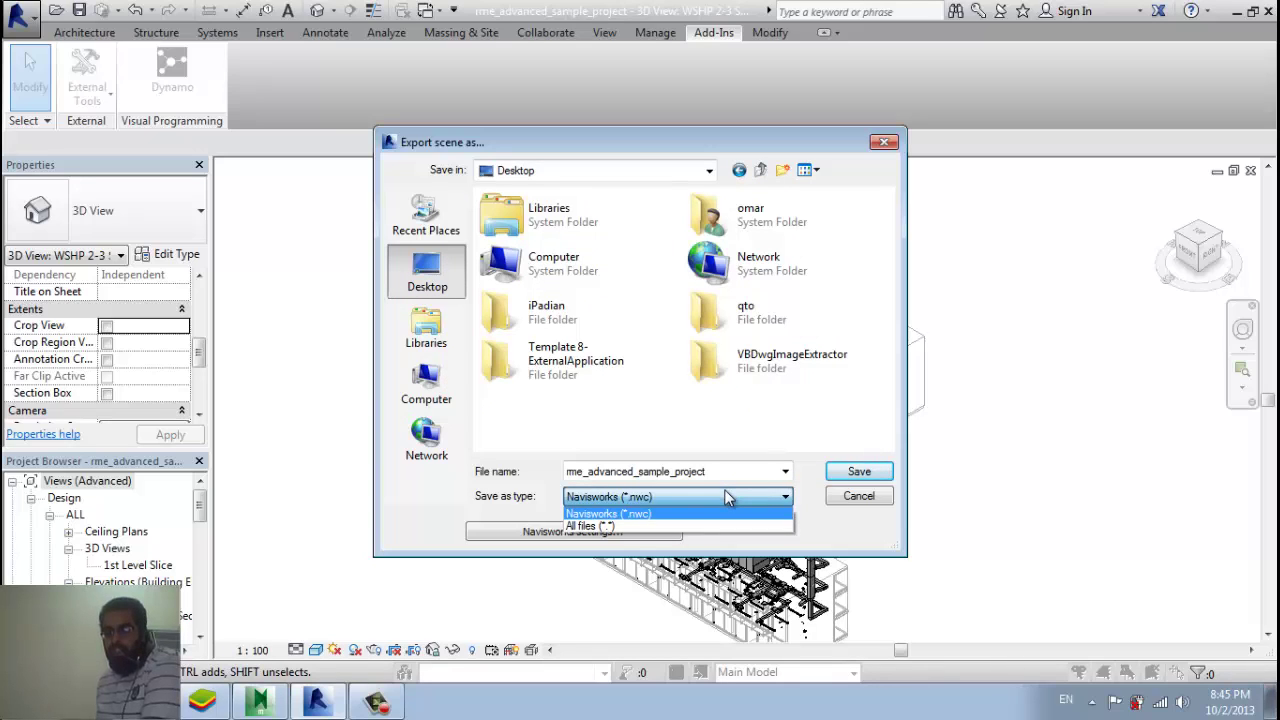
pyautogui.click(725, 491)
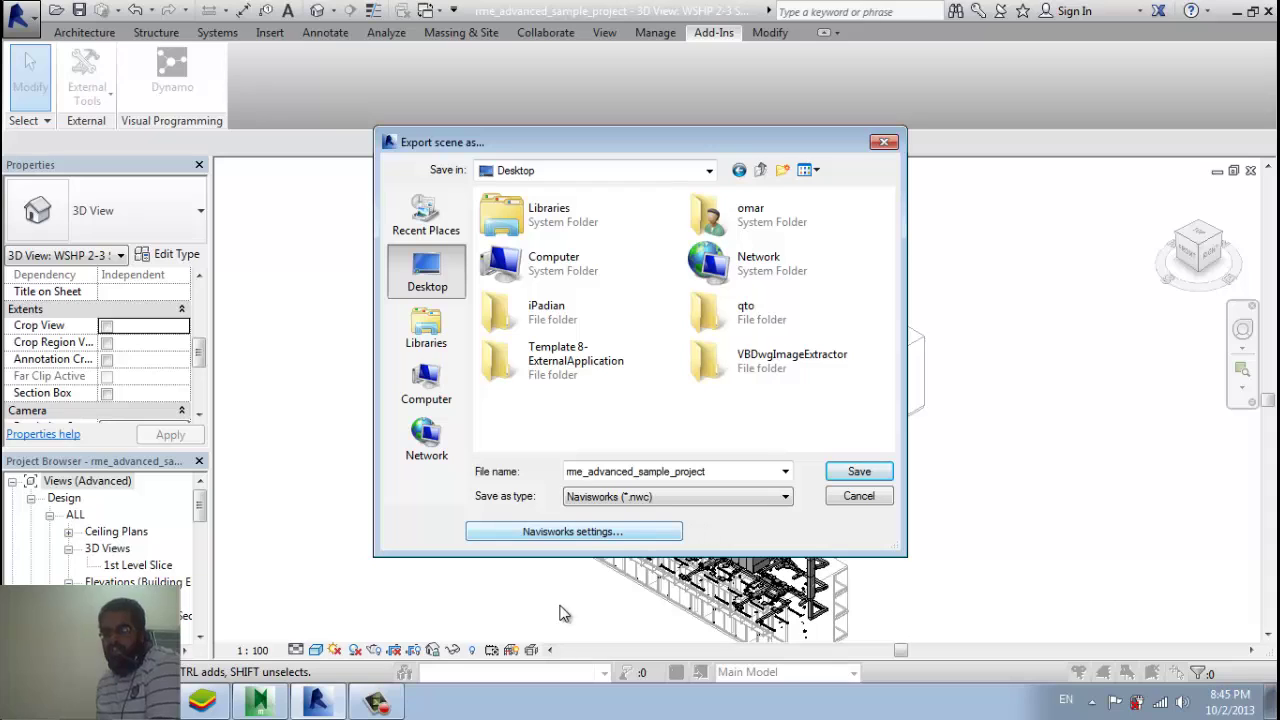
pyautogui.click(640, 536)
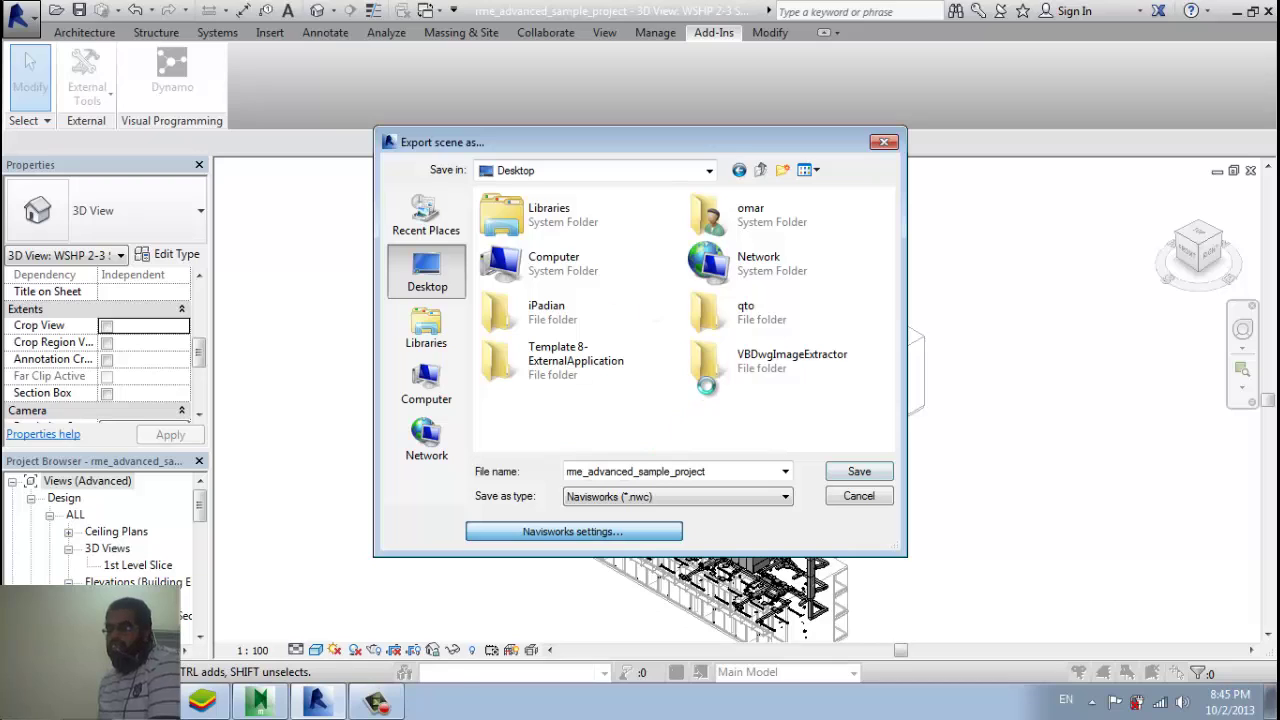
# Set the Revit export to Entire project with Shared coordinates and confirm the options.
pyautogui.click(758, 430)
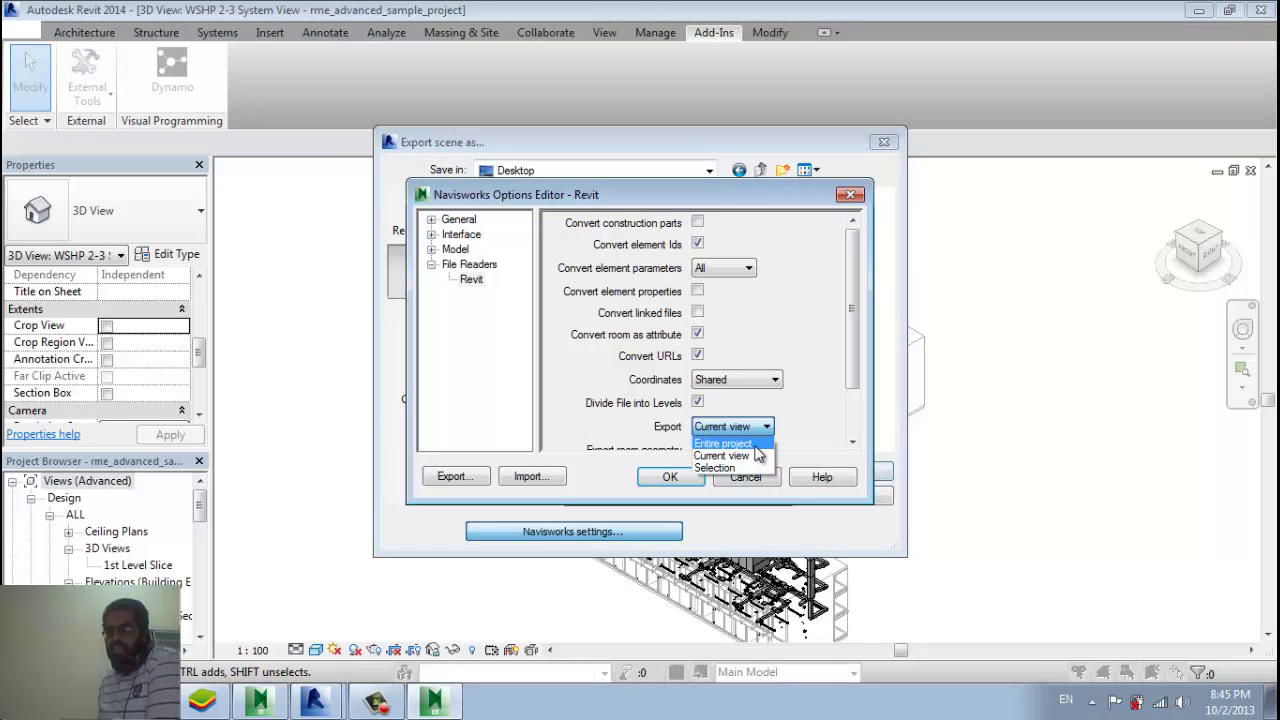
pyautogui.click(756, 445)
pyautogui.click(763, 428)
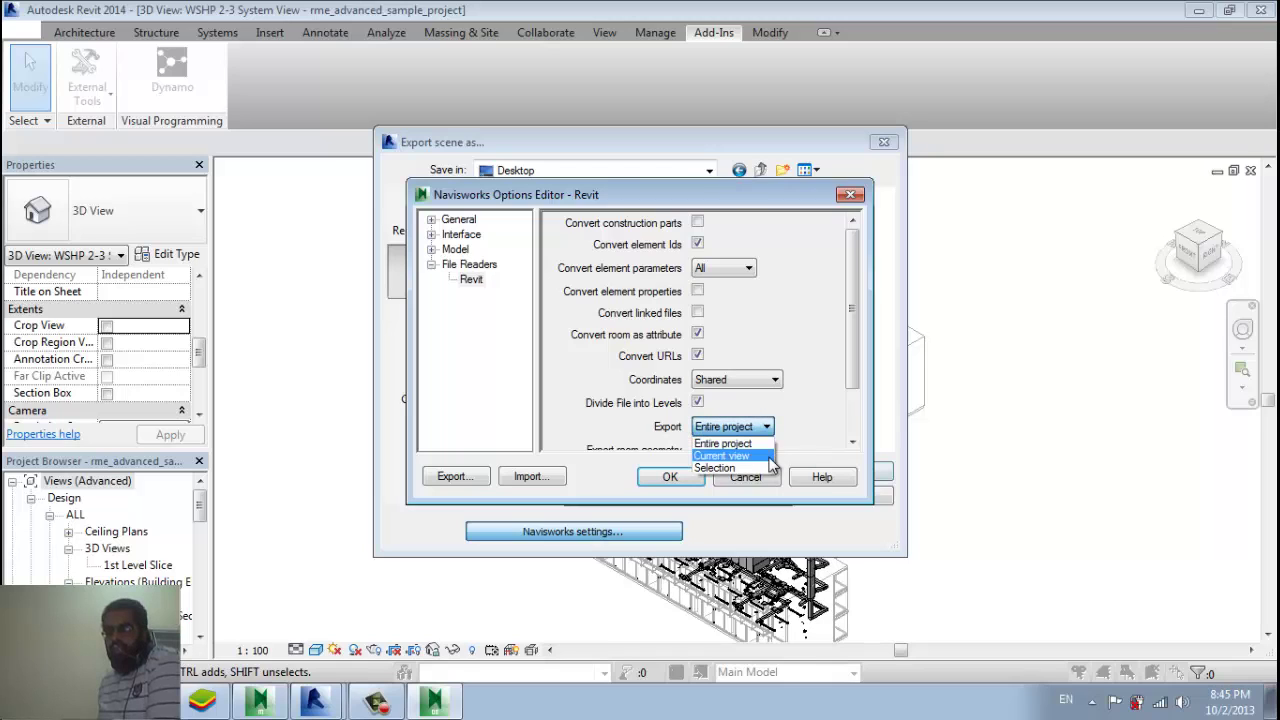
pyautogui.click(766, 431)
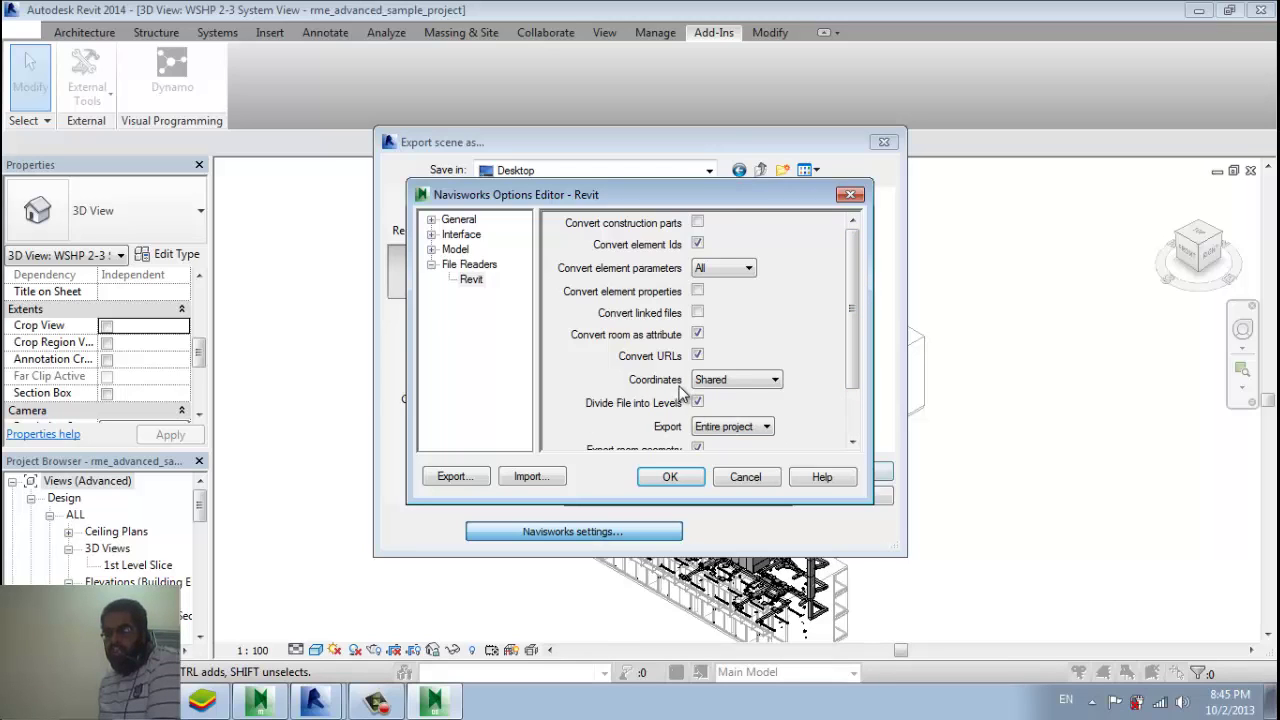
pyautogui.click(775, 381)
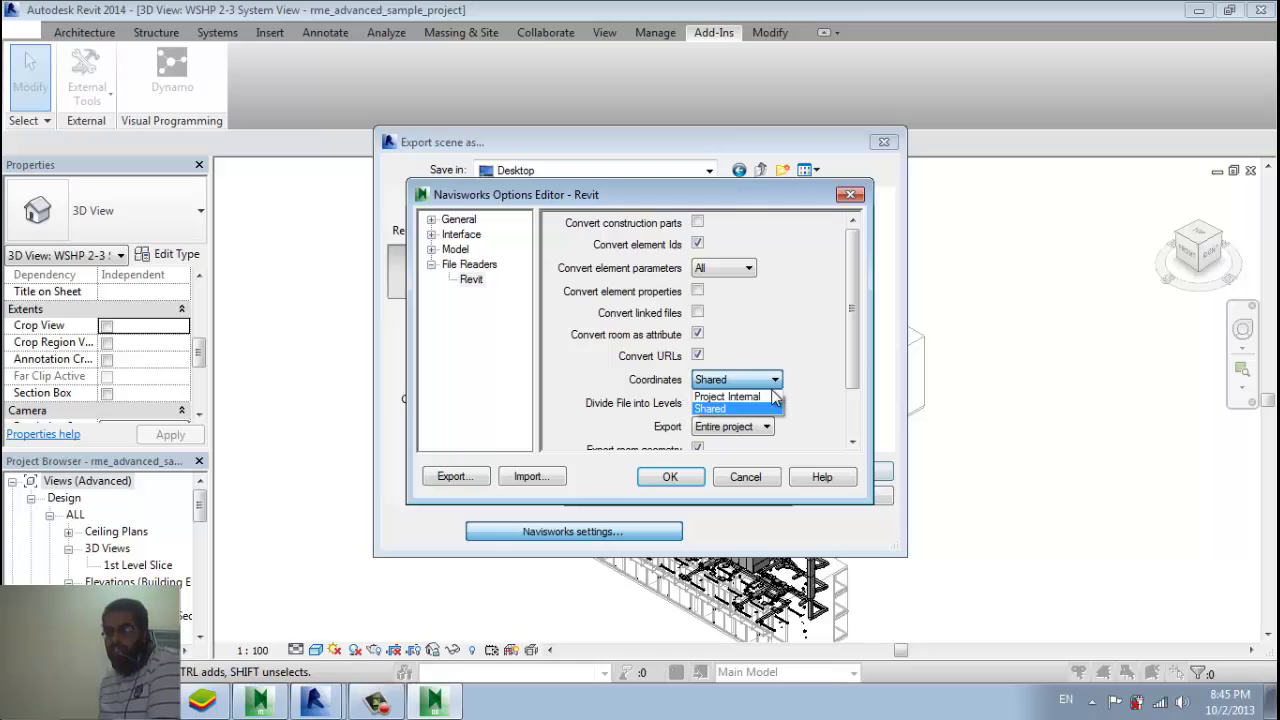
pyautogui.click(857, 340)
pyautogui.moveTo(857, 343); pyautogui.dragTo(855, 403)
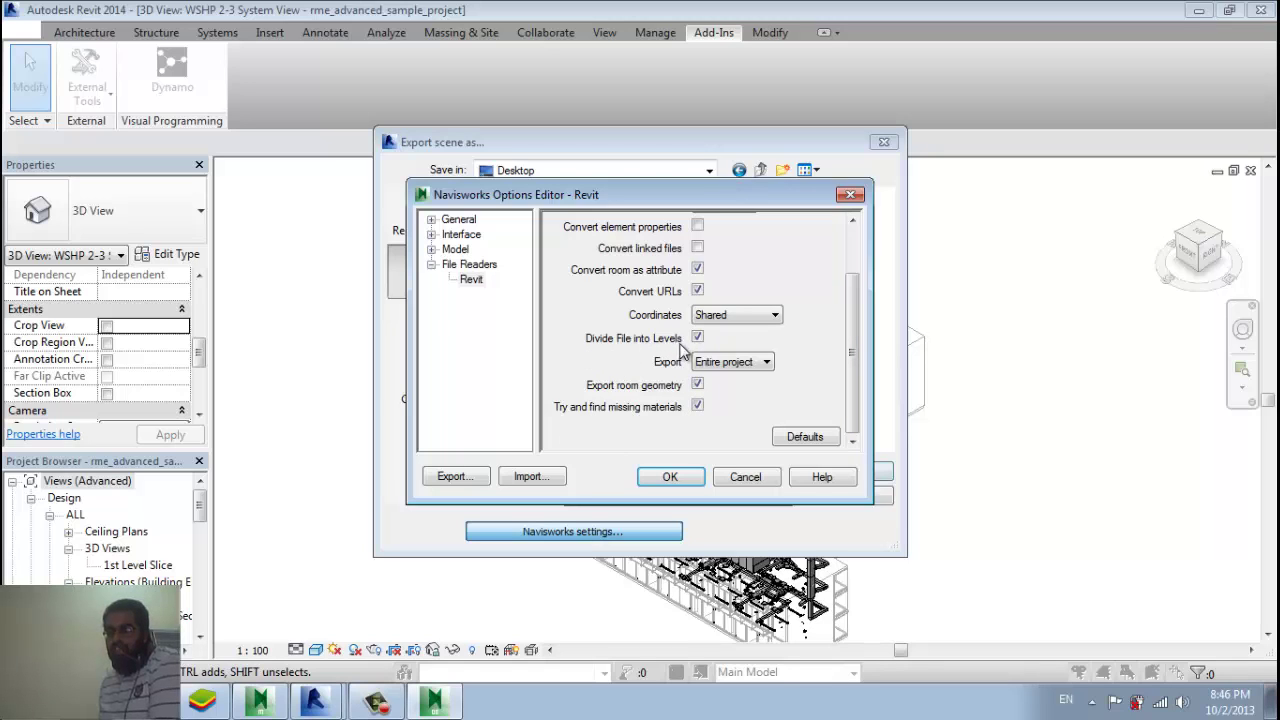
pyautogui.moveTo(857, 300); pyautogui.dragTo(855, 250)
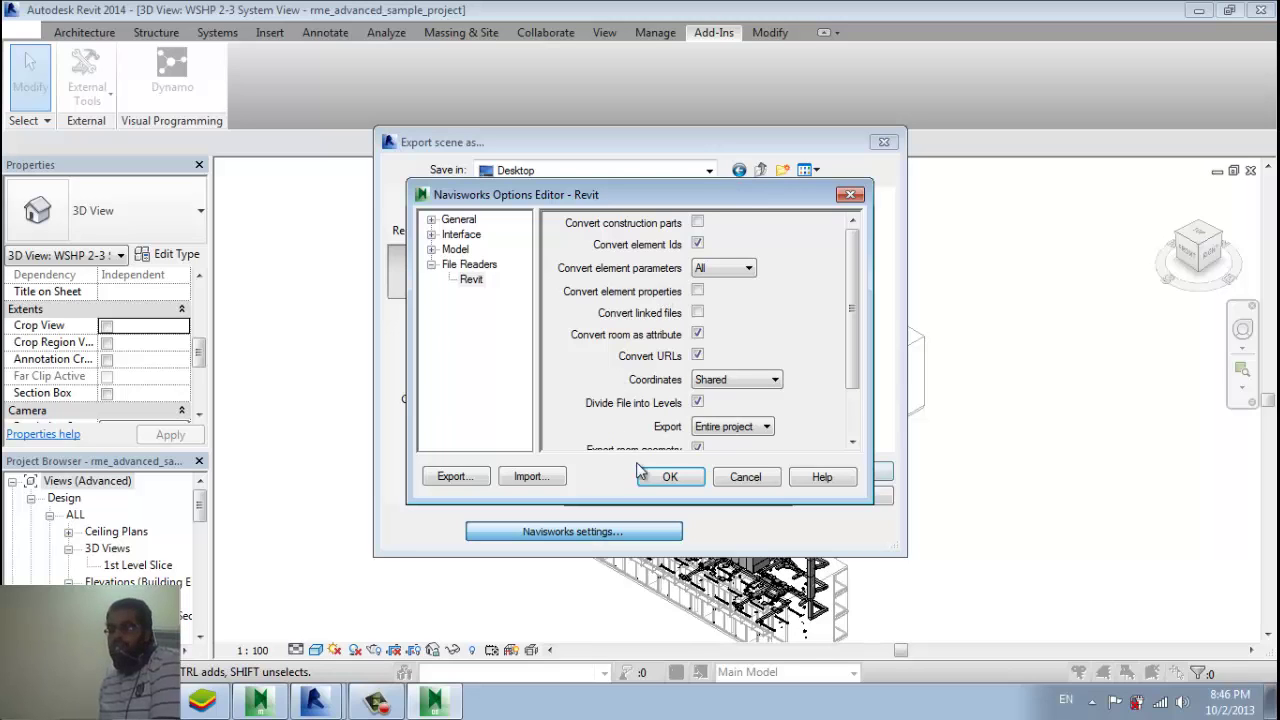
pyautogui.click(668, 478)
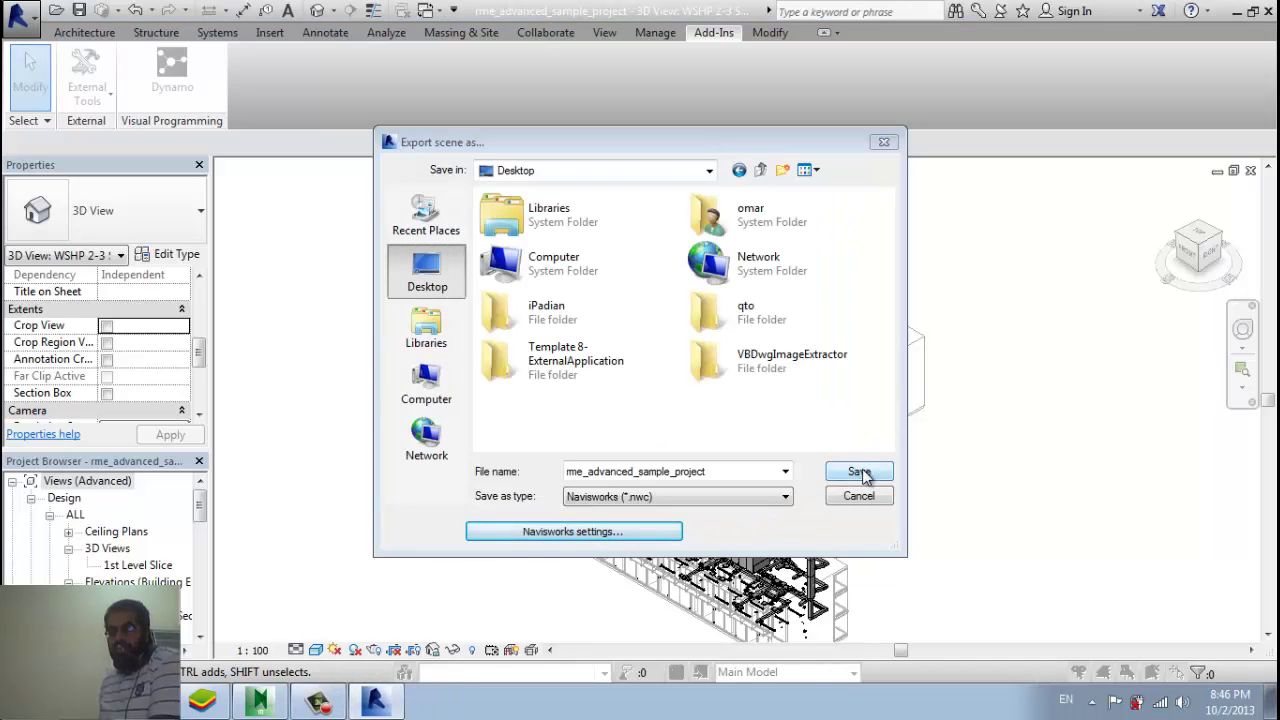
# Save rme_advanced_sample_project.nwc to the Desktop and switch to Navisworks Manage 2014.
pyautogui.click(860, 472)
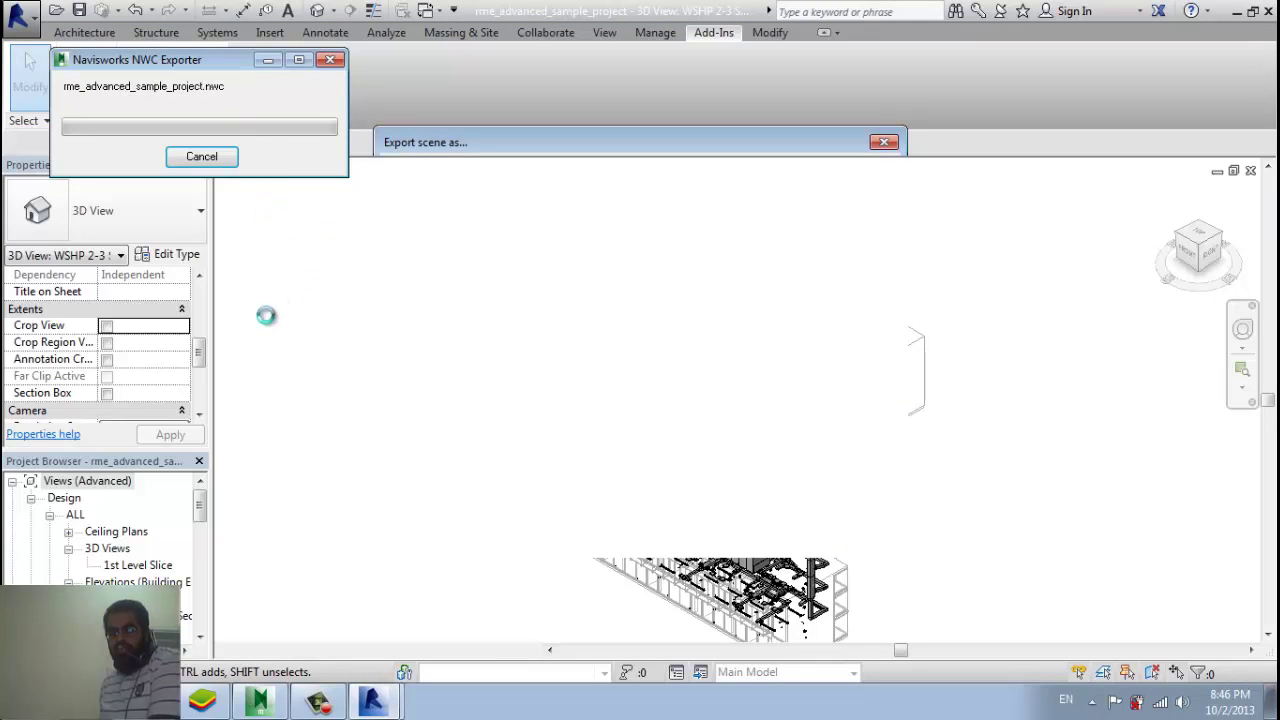
pyautogui.click(318, 700)
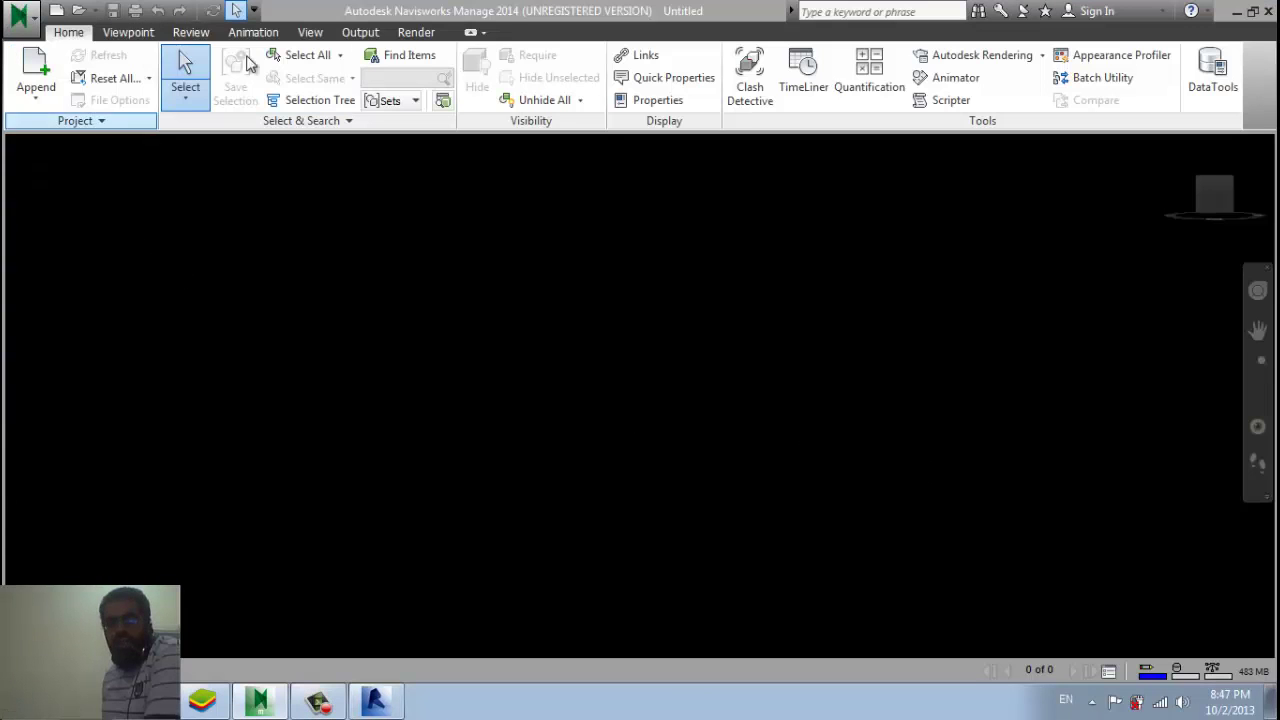
# Append rme_advanced_sample_project.nwc from the Desktop, filtering to Navisworks Cache (*.nwc) files.
pyautogui.click(318, 700)
pyautogui.click(1234, 562)
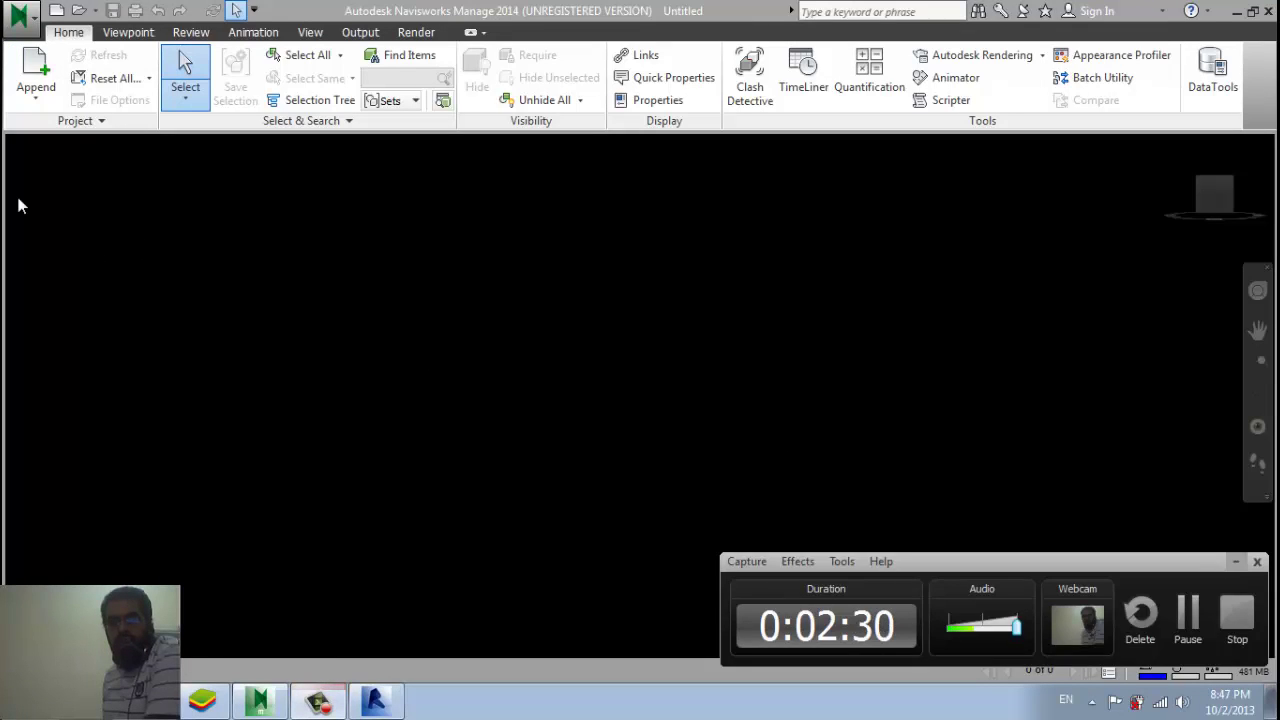
pyautogui.click(36, 96)
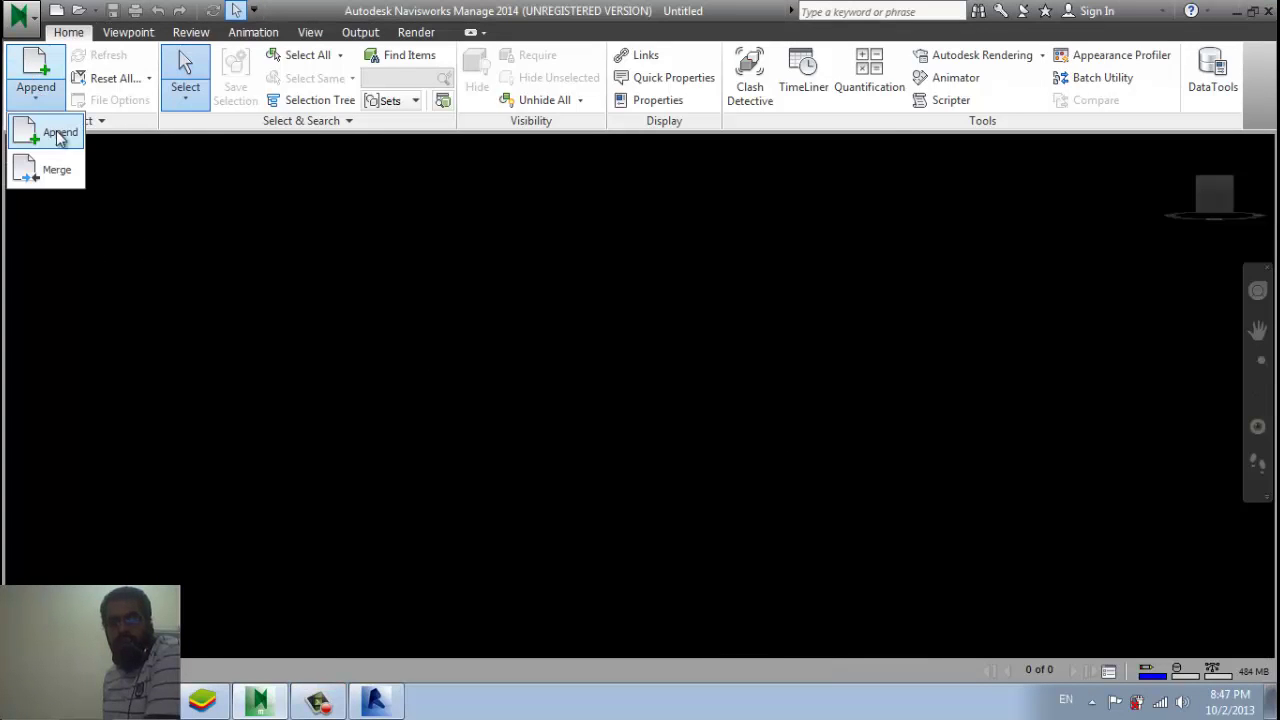
pyautogui.click(57, 132)
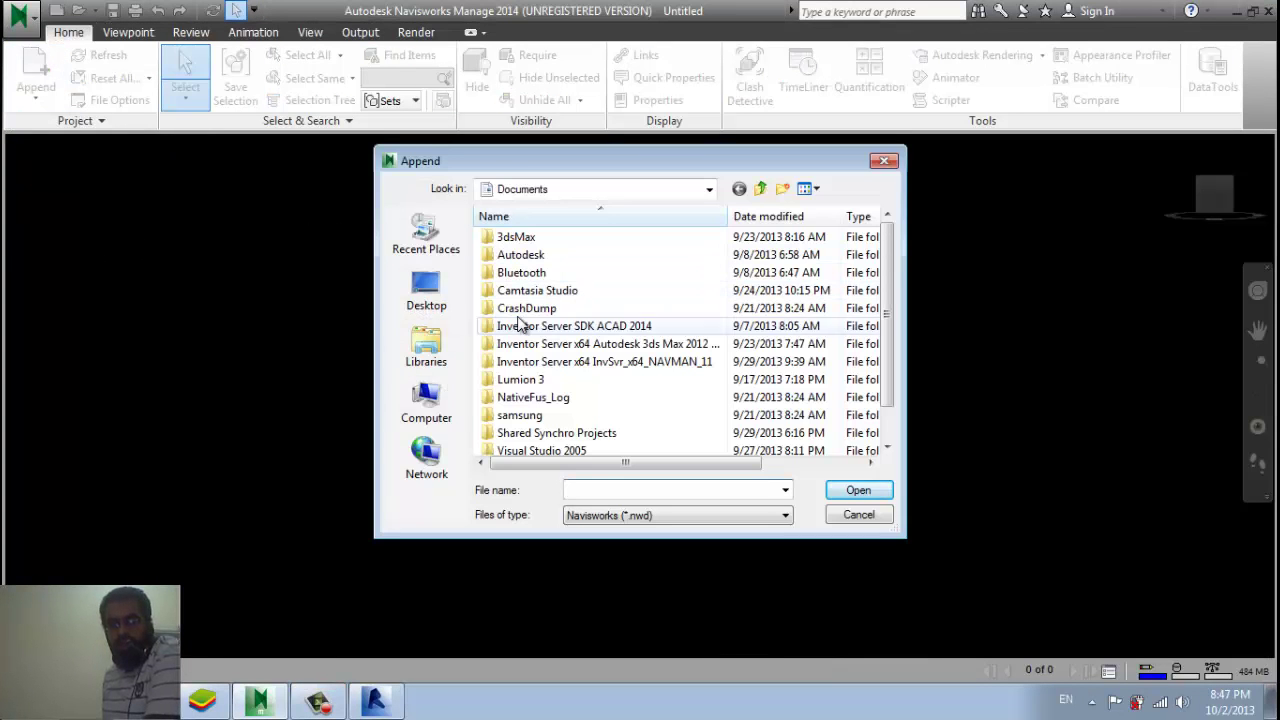
pyautogui.click(427, 290)
pyautogui.click(678, 515)
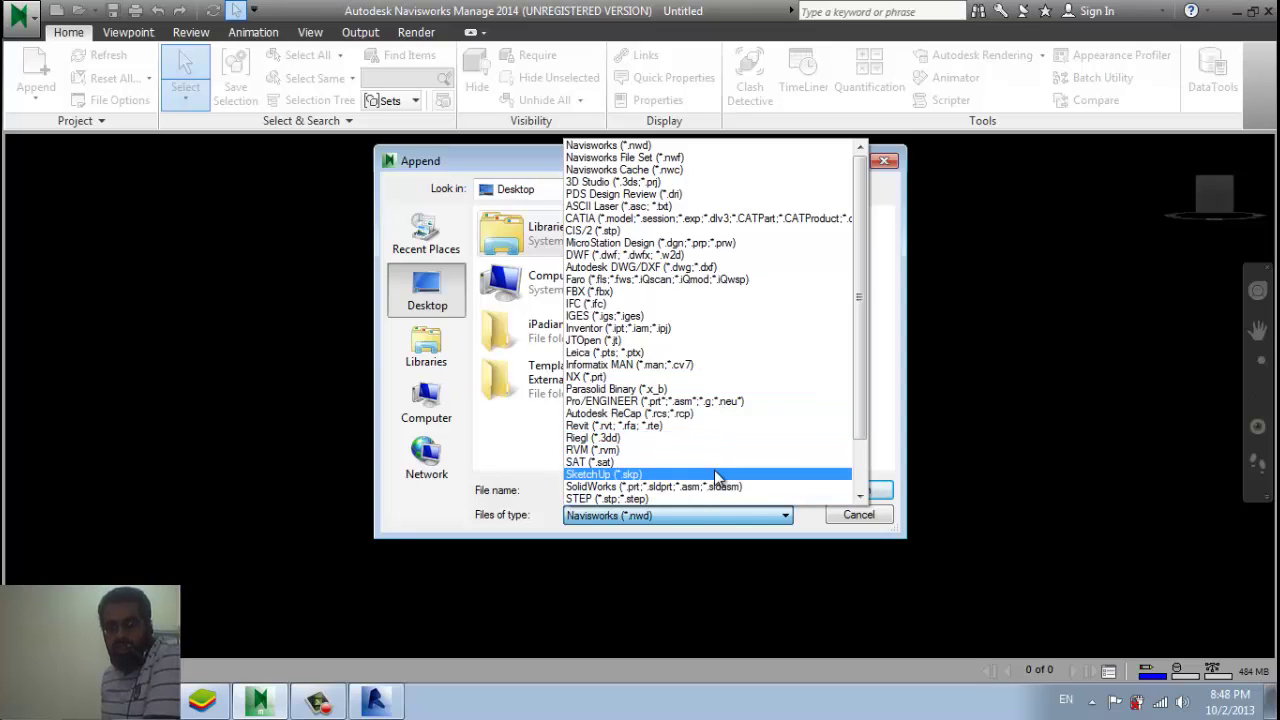
pyautogui.click(749, 168)
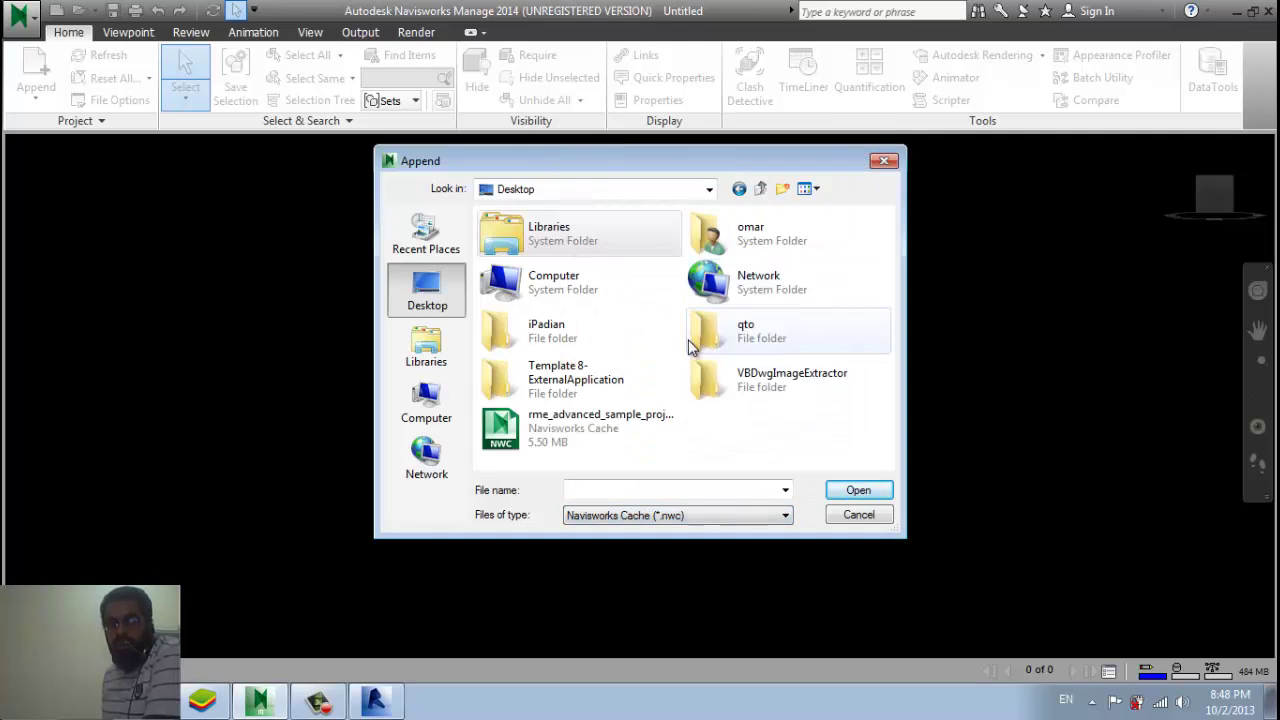
pyautogui.click(569, 430)
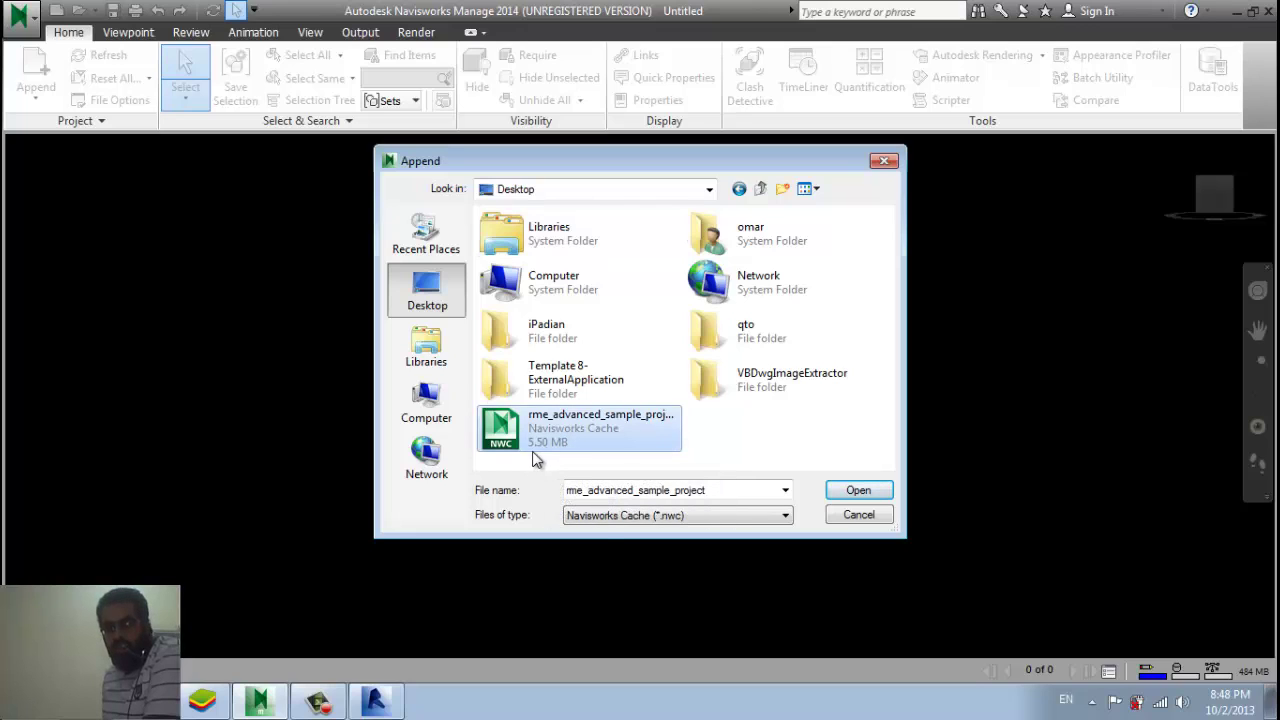
pyautogui.click(836, 493)
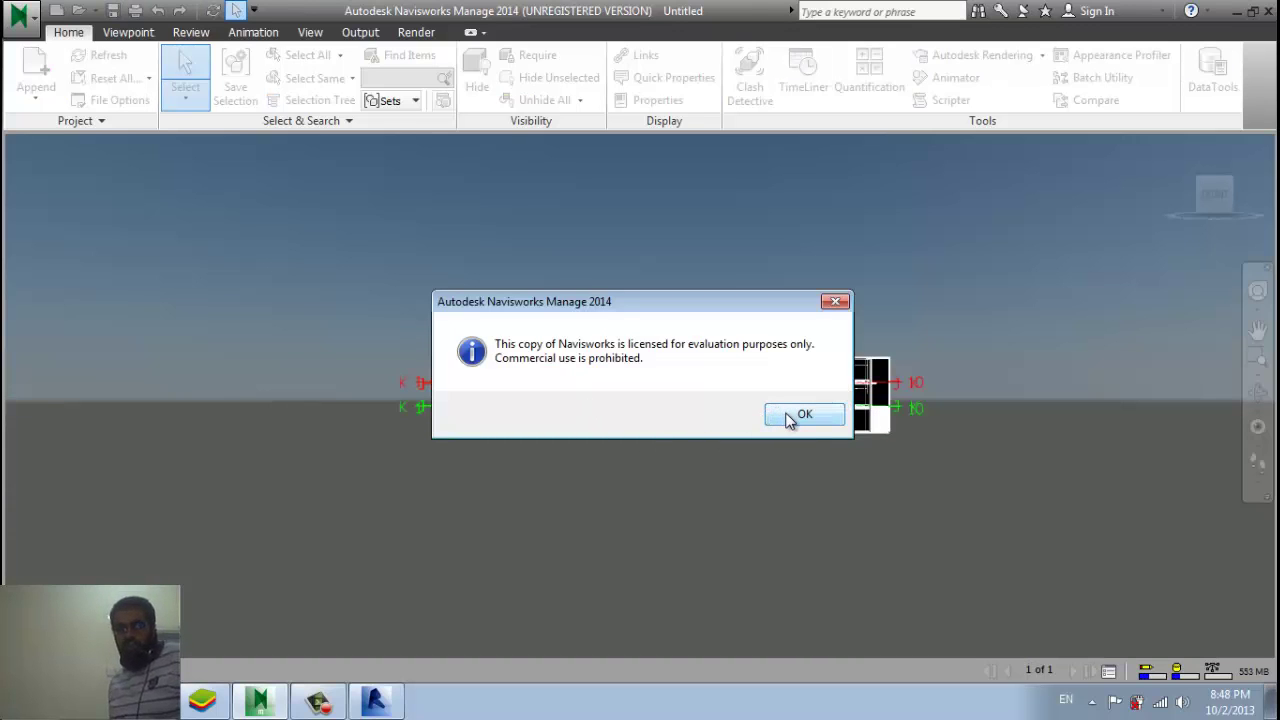
# Dismiss the evaluation notice, orbit the model and turn off View > Show Grid.
pyautogui.press('Return')
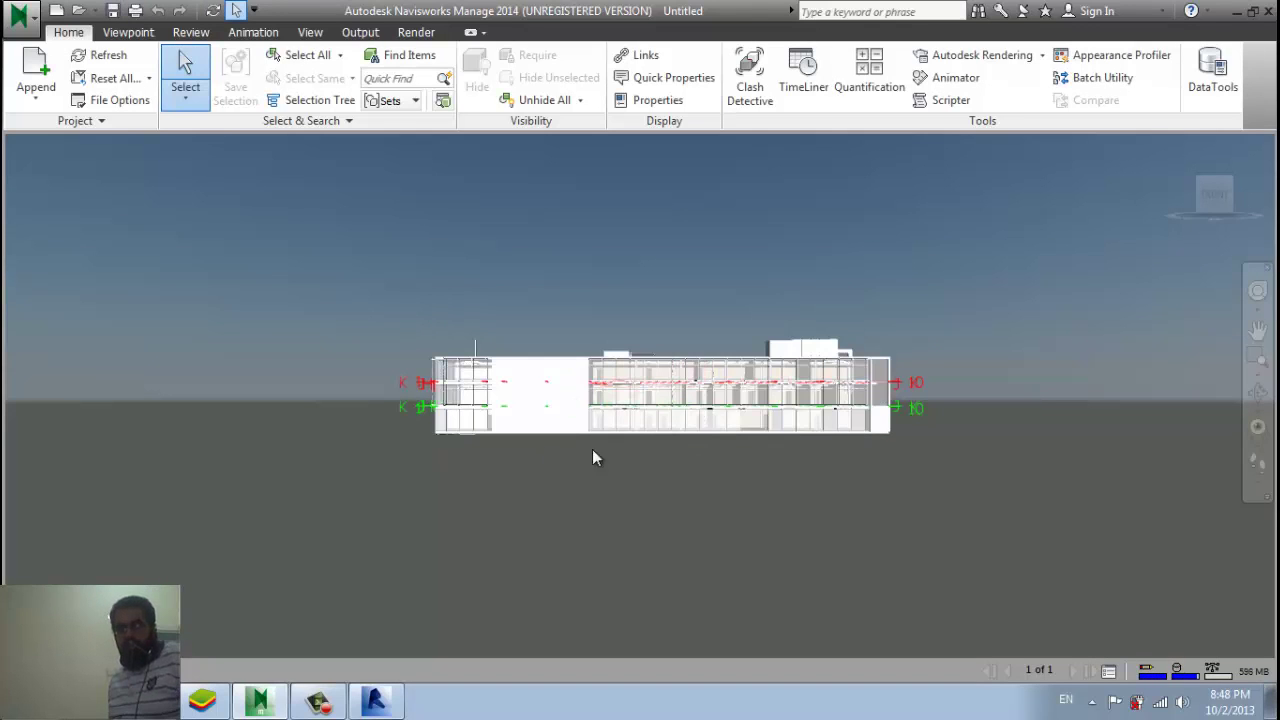
pyautogui.moveTo(690, 420)
pyautogui.keyDown('shift'); pyautogui.mouseDown(button='middle')
pyautogui.moveTo(672, 458)
pyautogui.moveTo(620, 452)
pyautogui.mouseUp(button='middle'); pyautogui.keyUp('shift')
pyautogui.moveTo(532, 432); pyautogui.dragTo(777, 412)
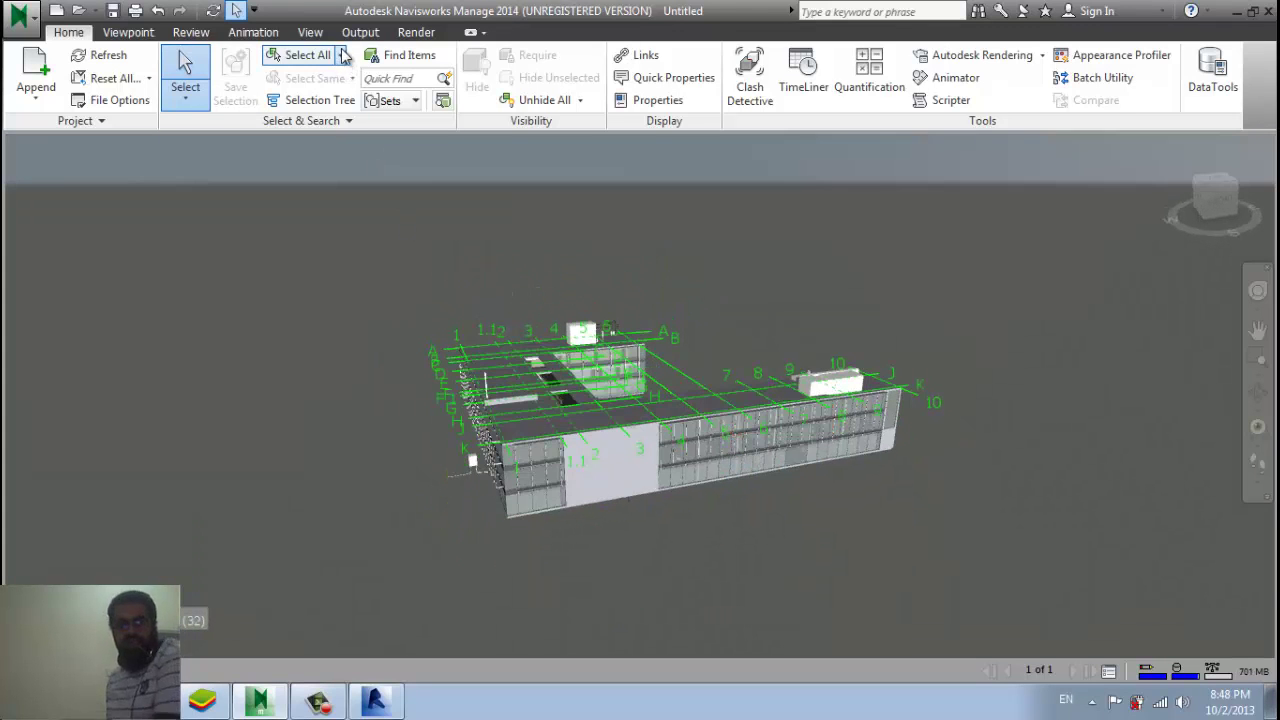
pyautogui.click(311, 33)
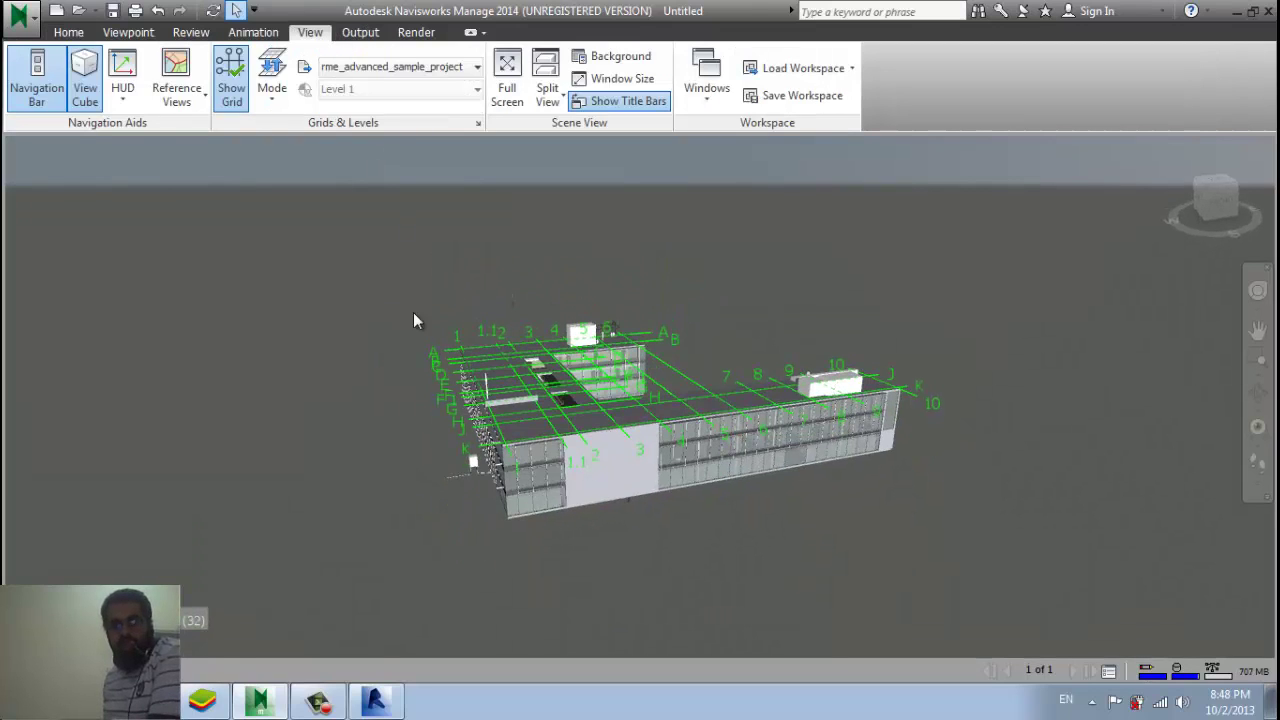
pyautogui.click(232, 78)
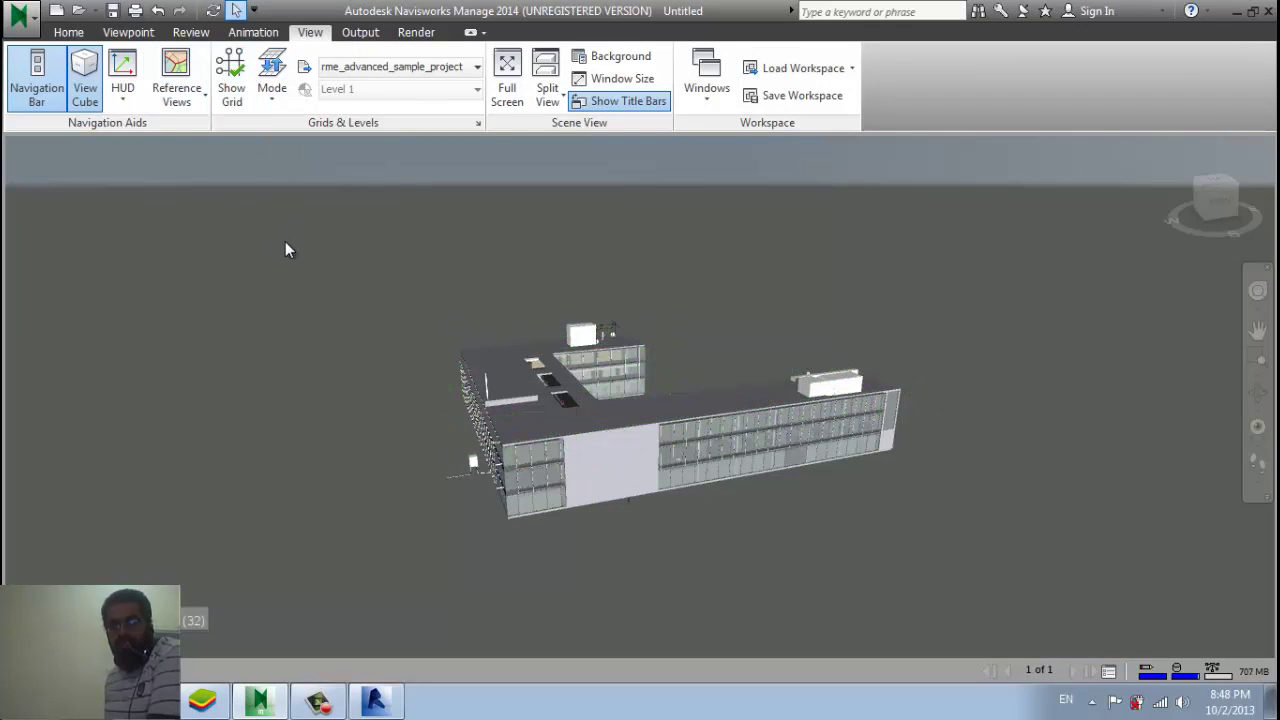
pyautogui.moveTo(1215, 198)
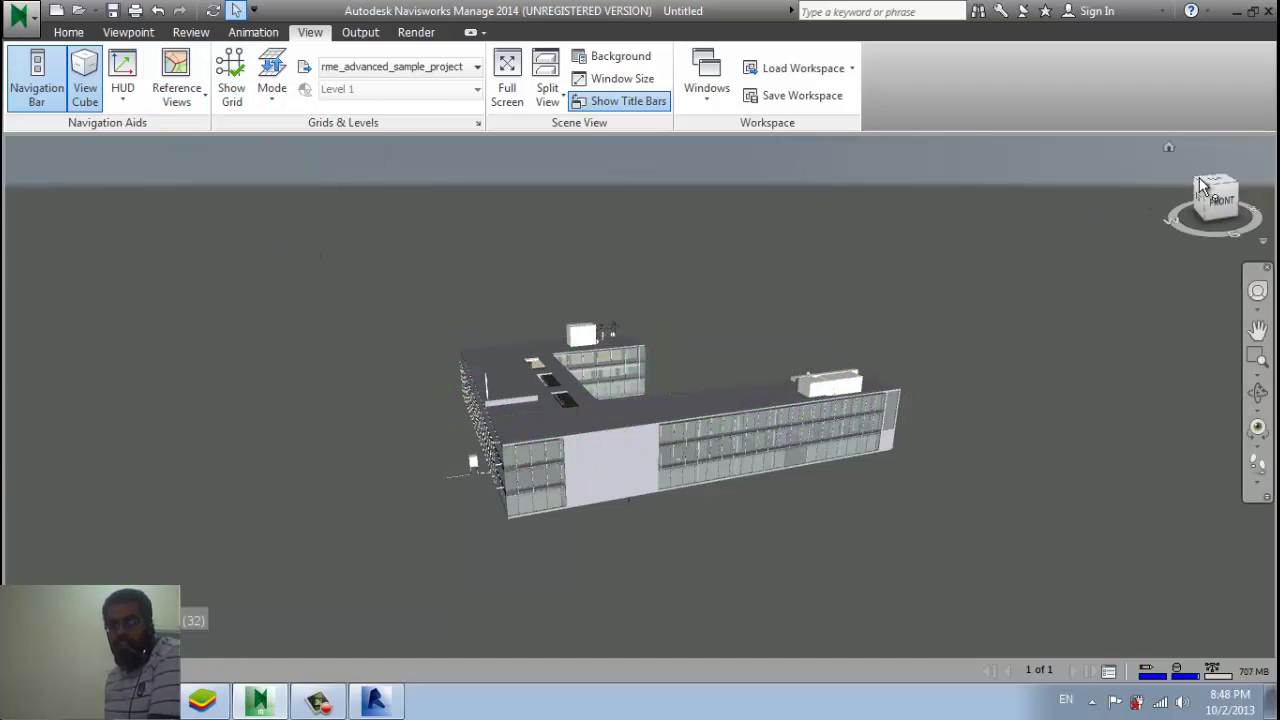
# View the building from the top, then from an aerial corner angle.
pyautogui.click(1213, 190)
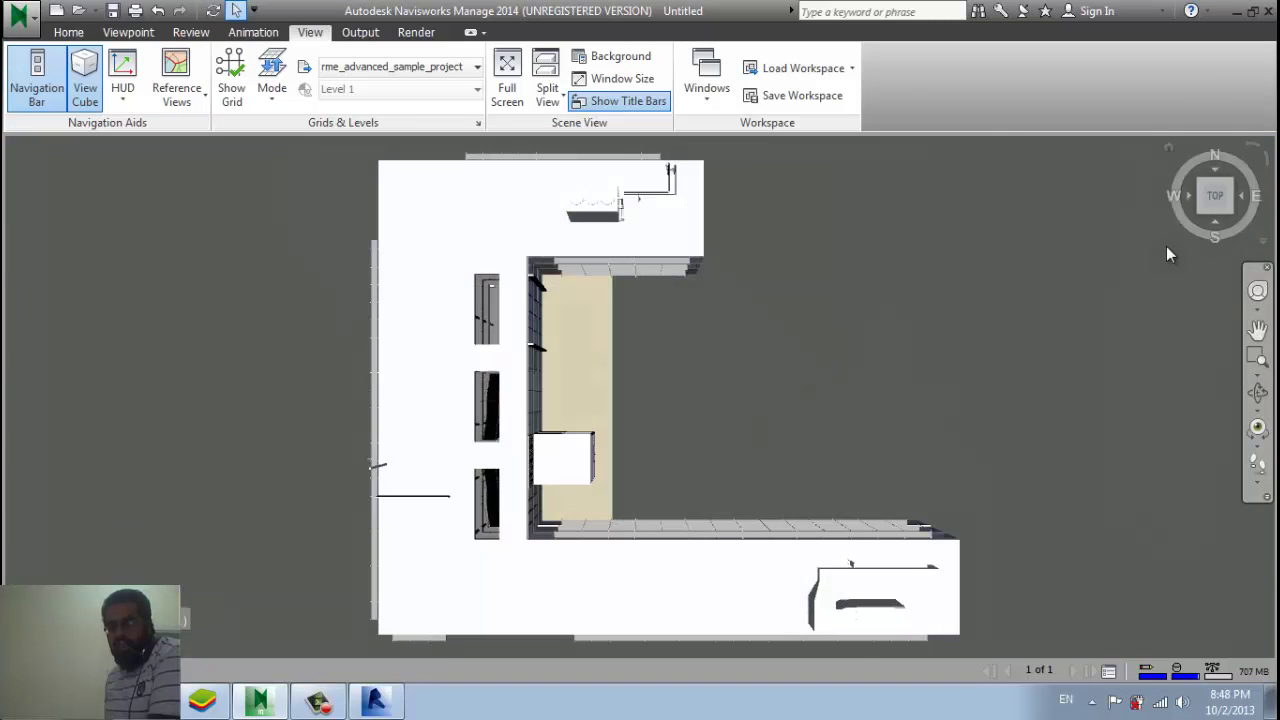
pyautogui.click(1184, 214)
pyautogui.keyDown('shift'); pyautogui.moveTo(995, 293); pyautogui.dragTo(430, 305, button='middle'); pyautogui.keyUp('shift')
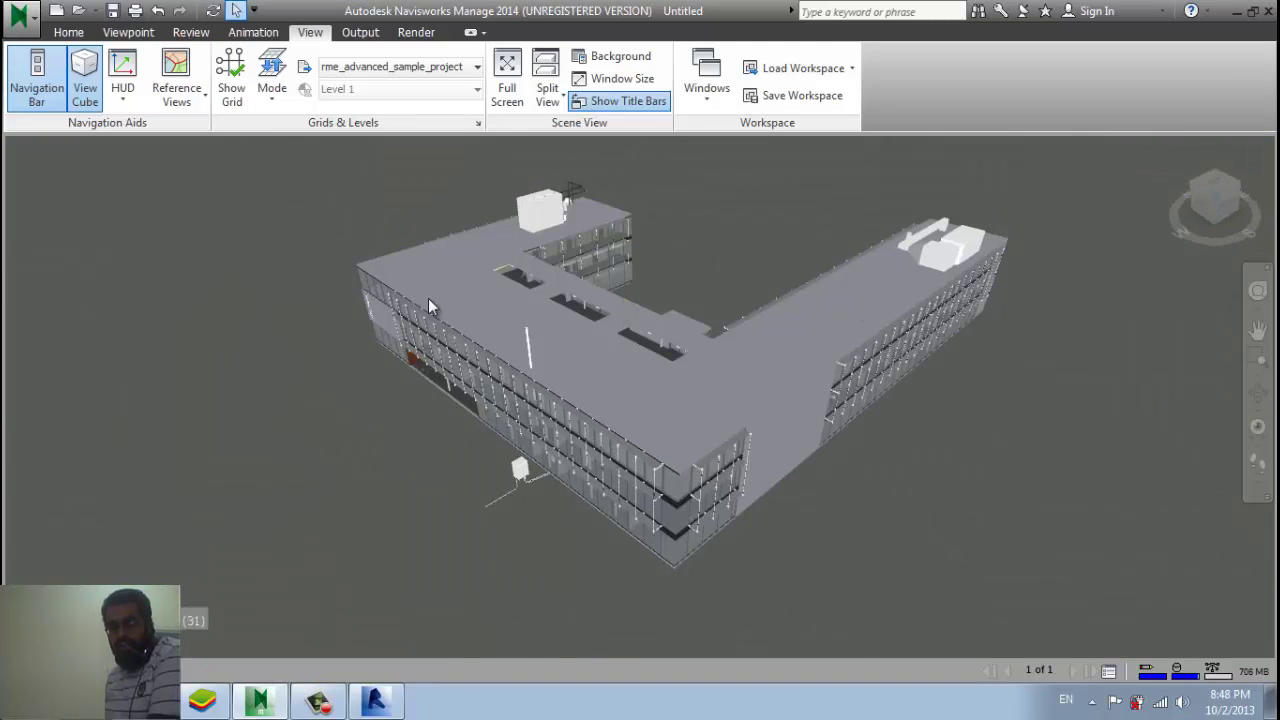
pyautogui.click(69, 32)
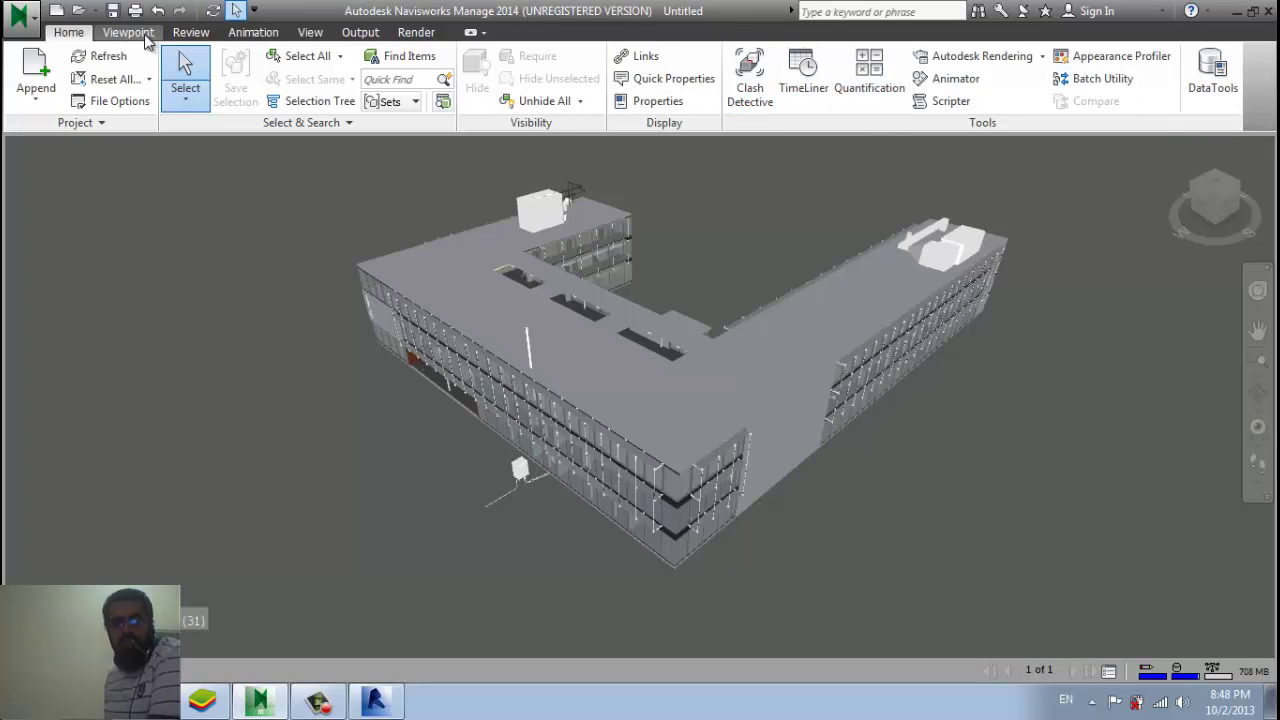
# Turn on Third Person realism and zoom in close to the hard-hatted worker avatar.
pyautogui.click(144, 32)
pyautogui.click(774, 100)
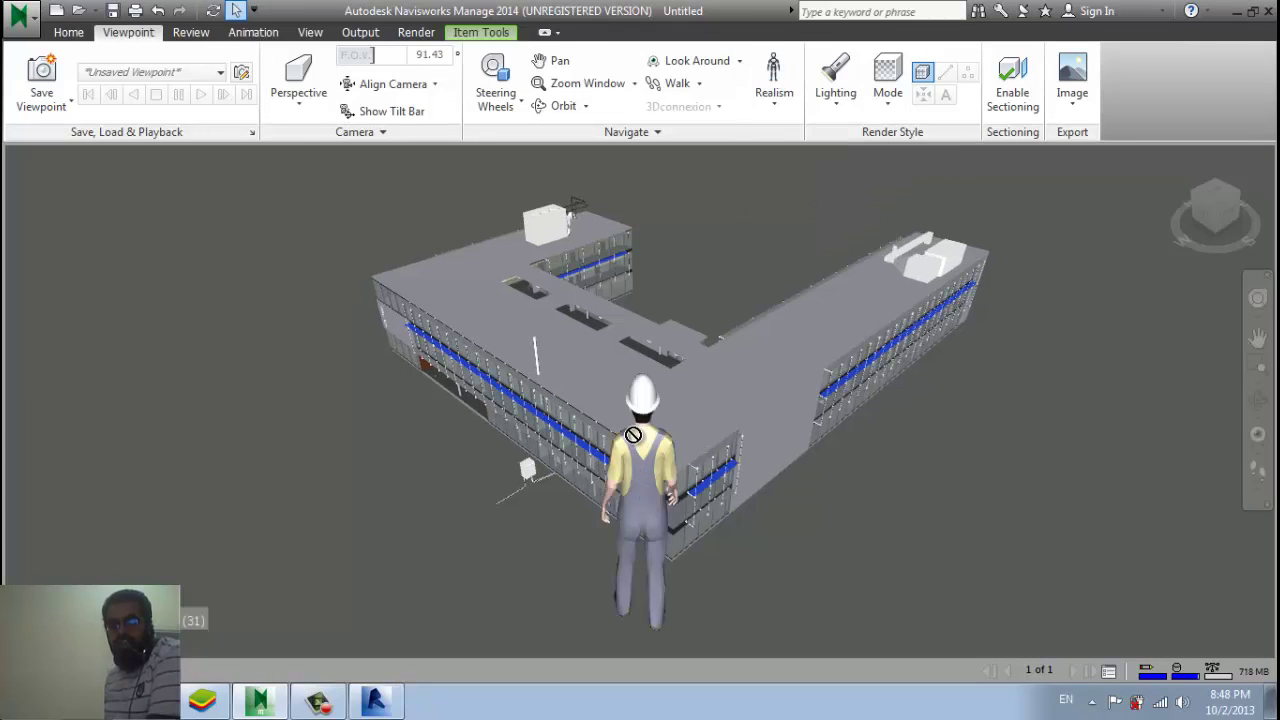
pyautogui.scroll(3, 639, 481)
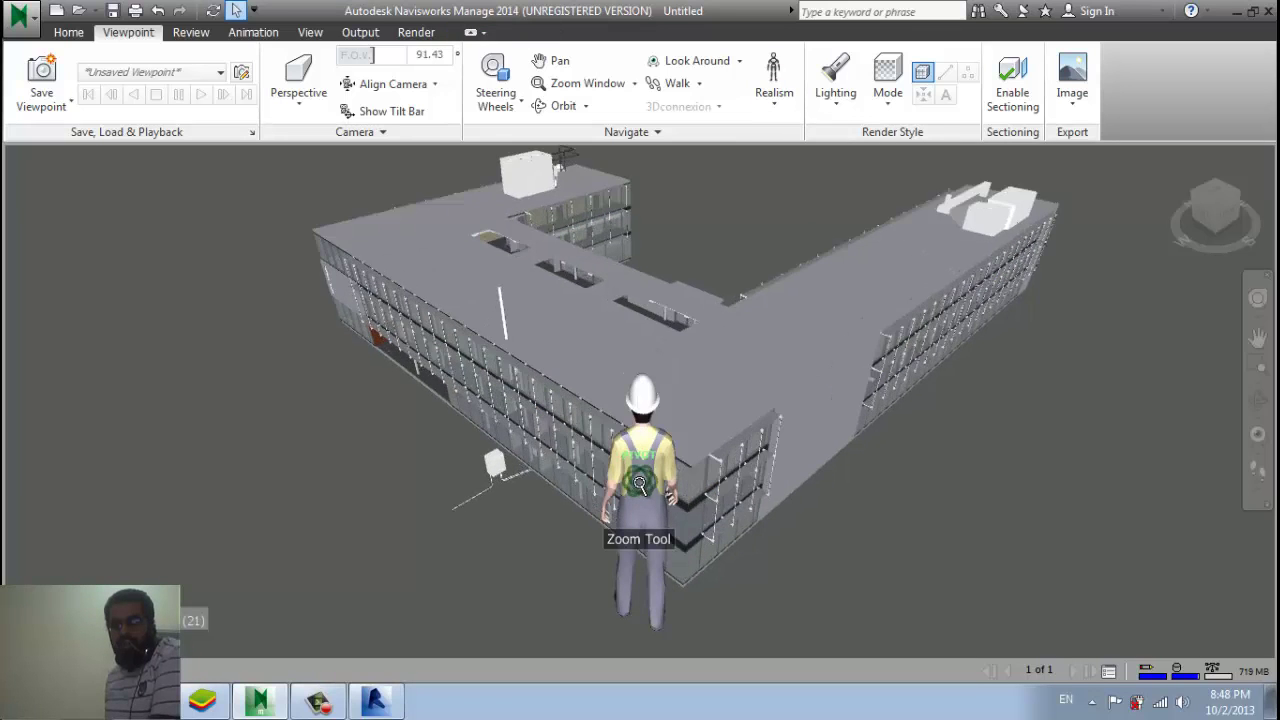
pyautogui.scroll(3, 639, 480)
pyautogui.scroll(2, 639, 480)
pyautogui.scroll(2, 639, 480)
pyautogui.scroll(2, 639, 480)
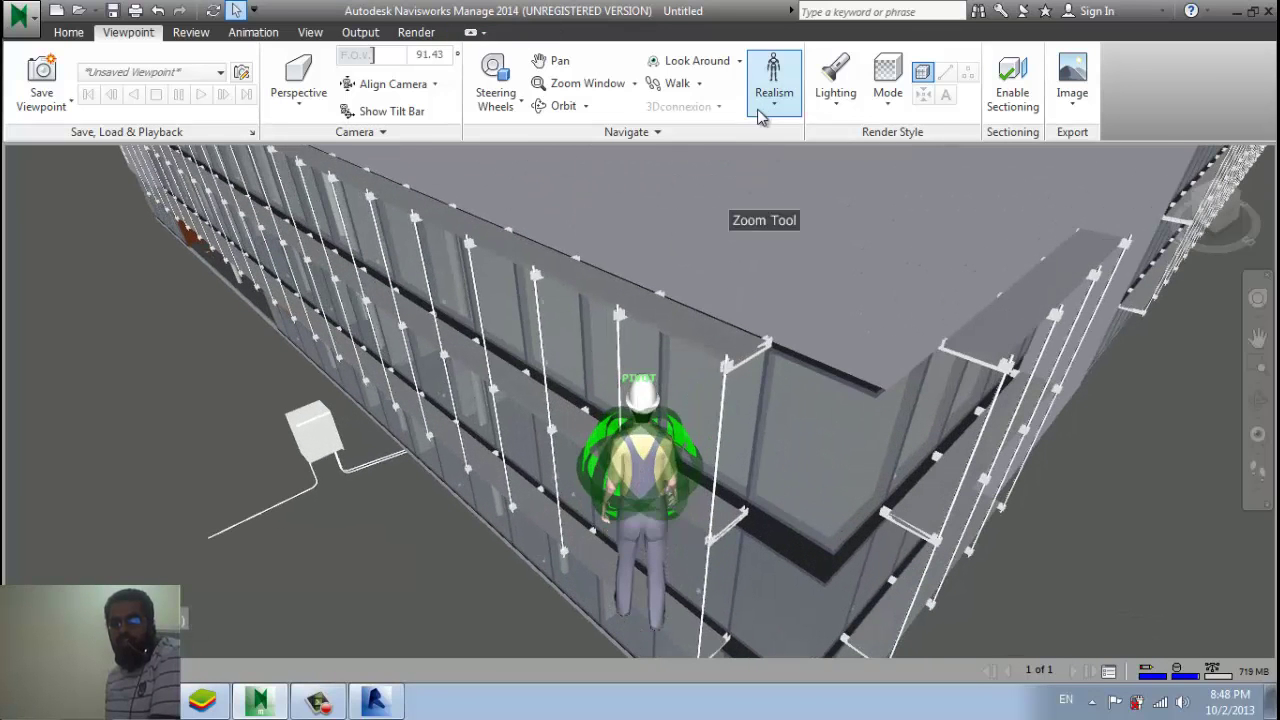
pyautogui.click(770, 100)
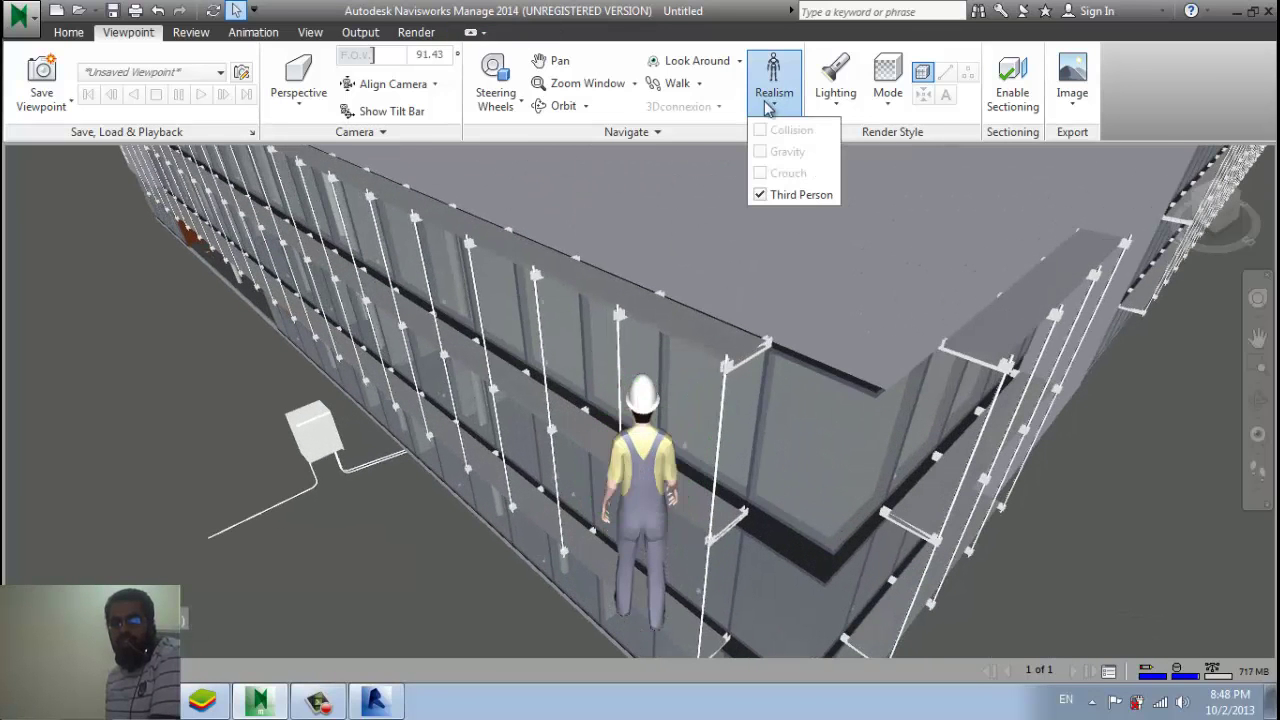
pyautogui.click(699, 84)
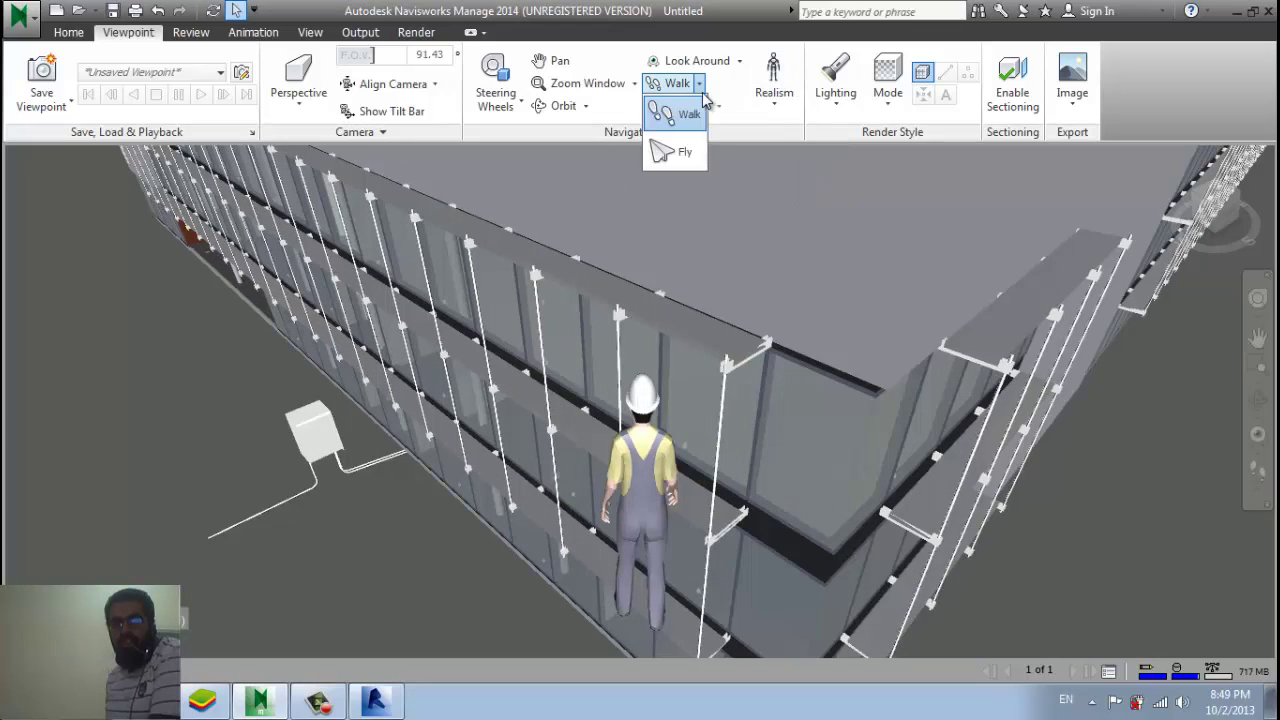
# Switch to Fly with Collision and Crouch on, and fly toward the glass facade.
pyautogui.click(681, 155)
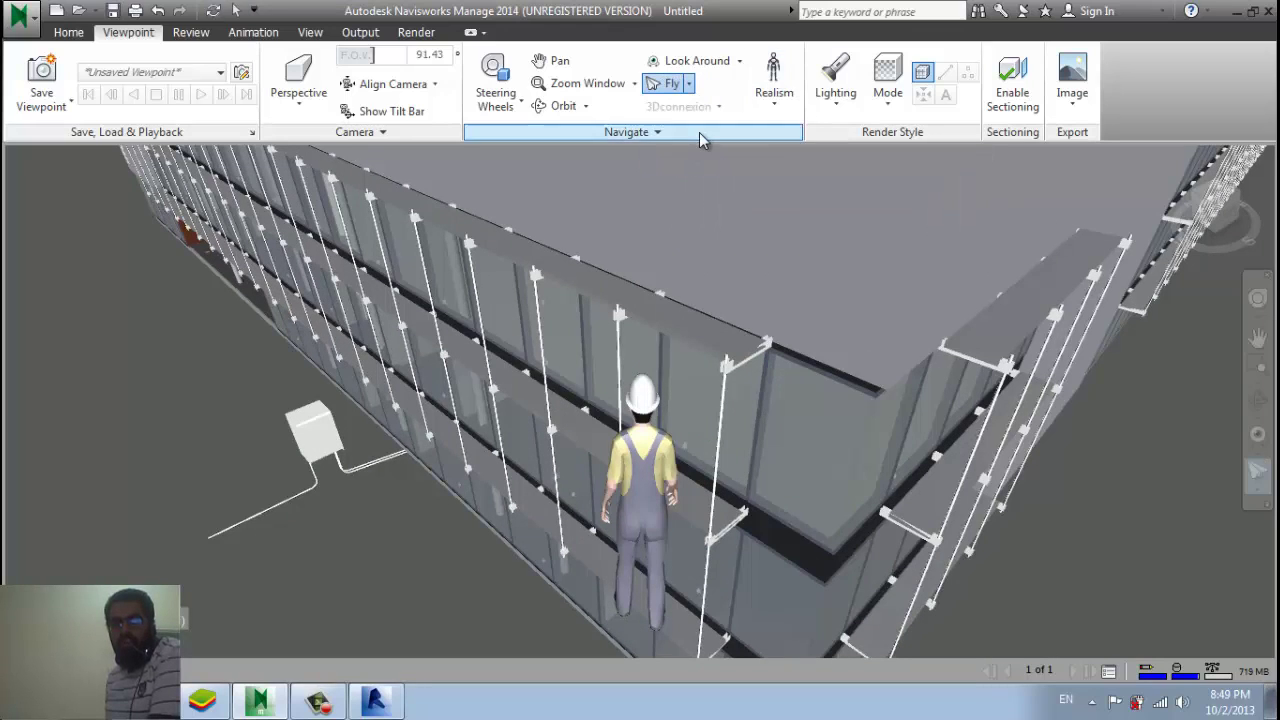
pyautogui.click(775, 100)
pyautogui.click(776, 131)
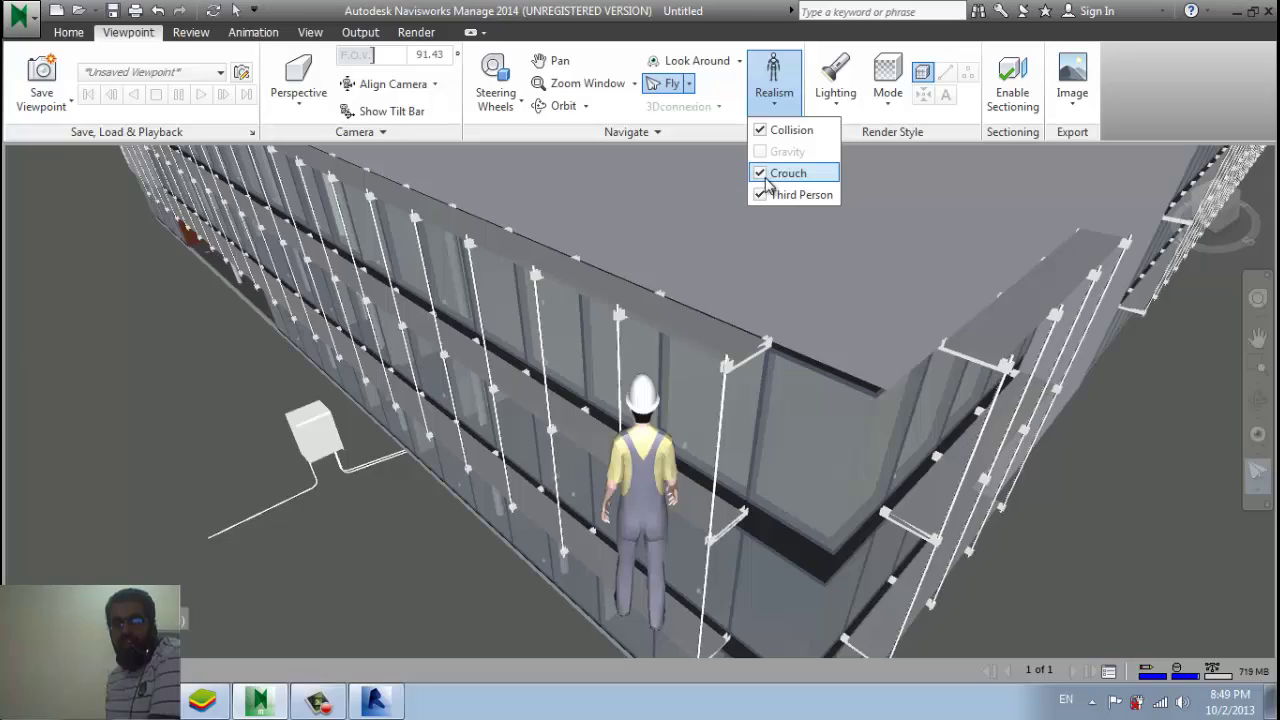
pyautogui.click(668, 497)
pyautogui.moveTo(668, 497)
pyautogui.mouseDown()
pyautogui.moveTo(650, 478)
pyautogui.moveTo(726, 440)
pyautogui.moveTo(729, 145)
pyautogui.mouseUp()
pyautogui.click(774, 85)
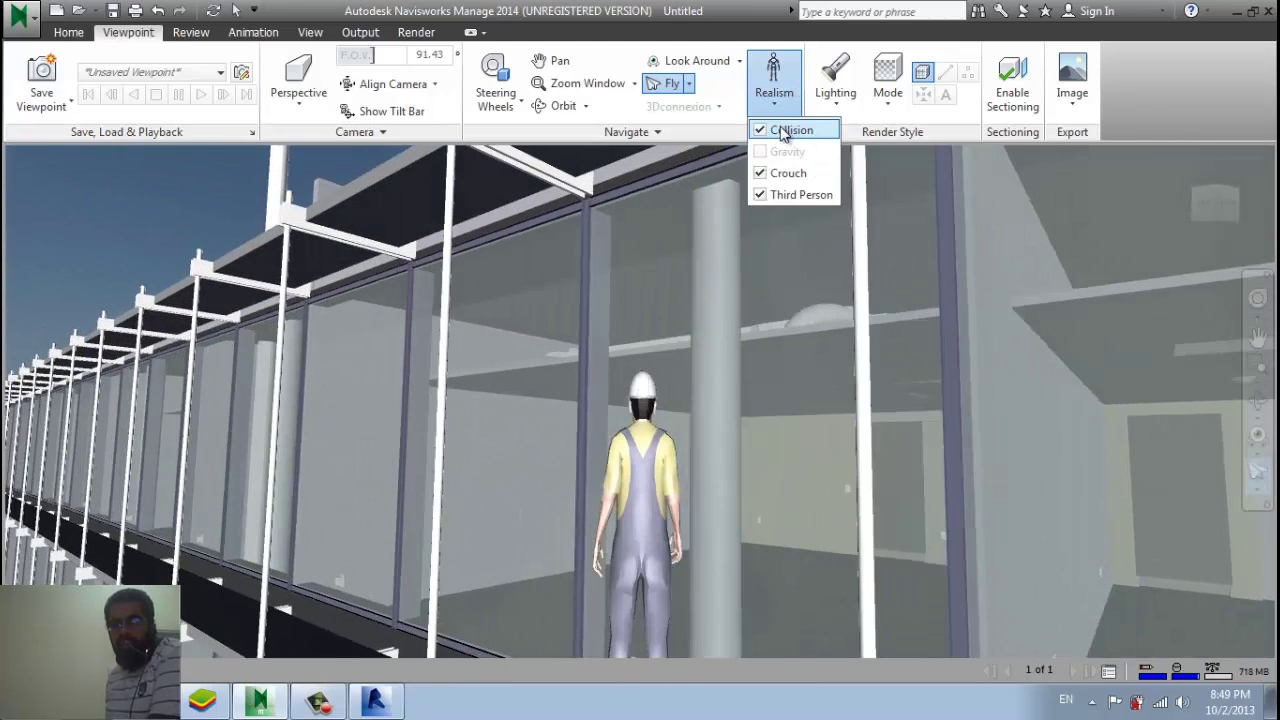
pyautogui.click(648, 528)
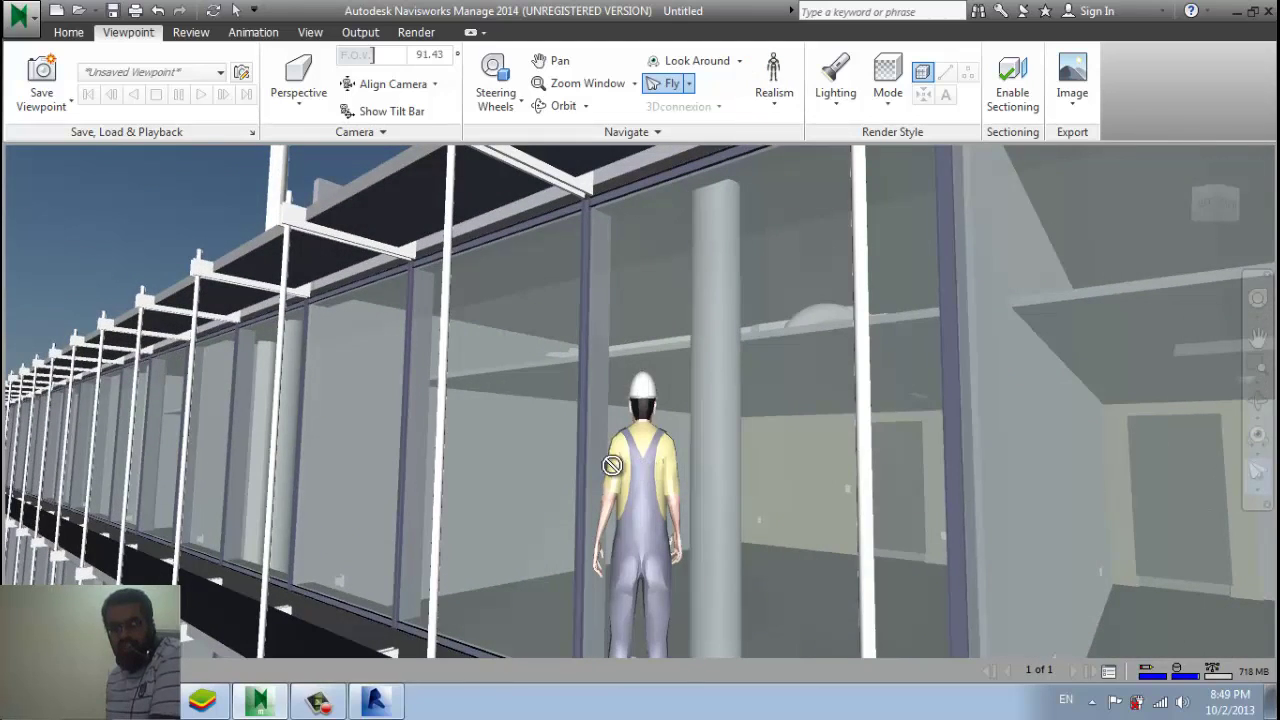
# Fly through the facade with Collision off, up to the tan wall beside the door.
pyautogui.moveTo(641, 554); pyautogui.dragTo(743, 606)
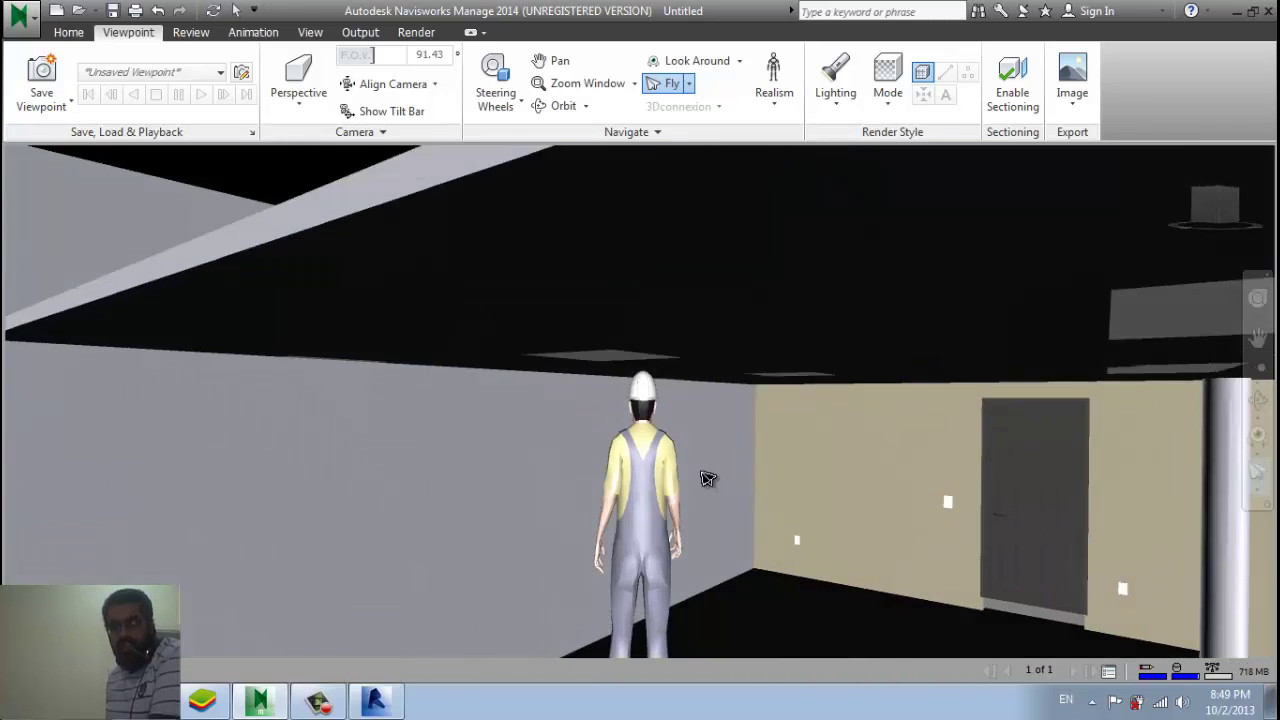
pyautogui.click(774, 90)
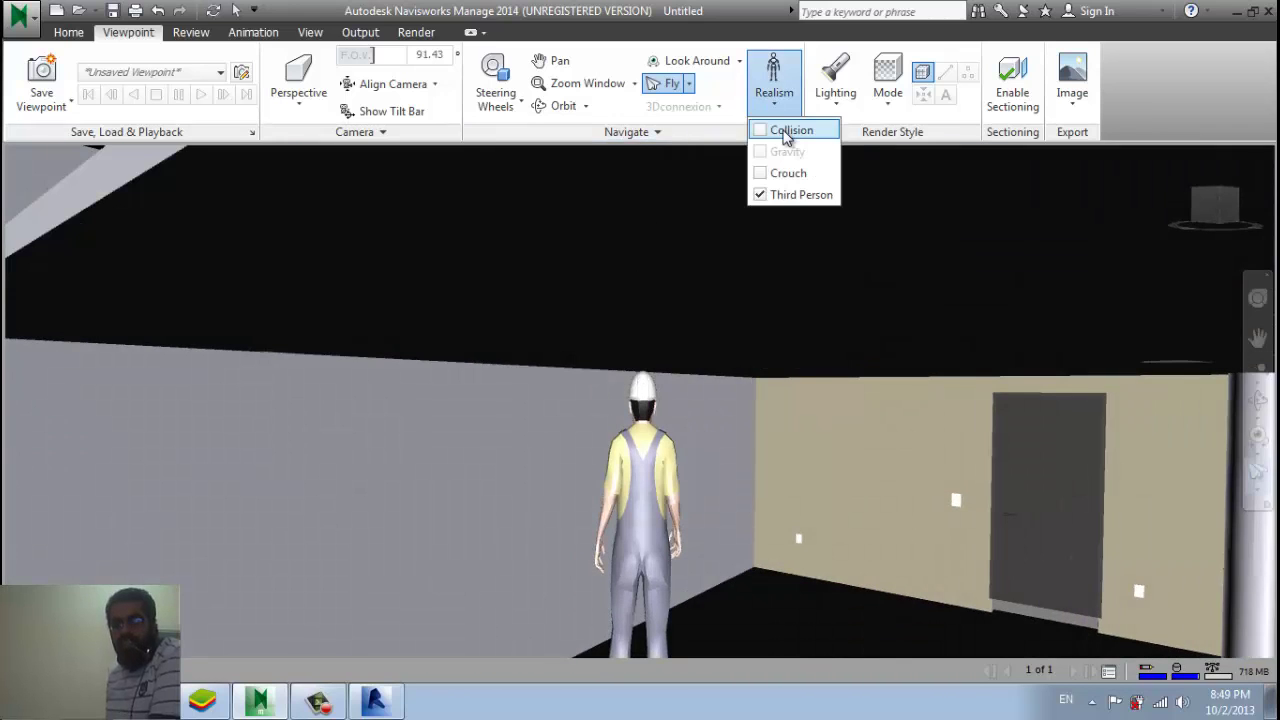
pyautogui.click(655, 503)
pyautogui.moveTo(645, 521)
pyautogui.mouseDown()
pyautogui.moveTo(911, 525)
pyautogui.moveTo(849, 520)
pyautogui.mouseUp()
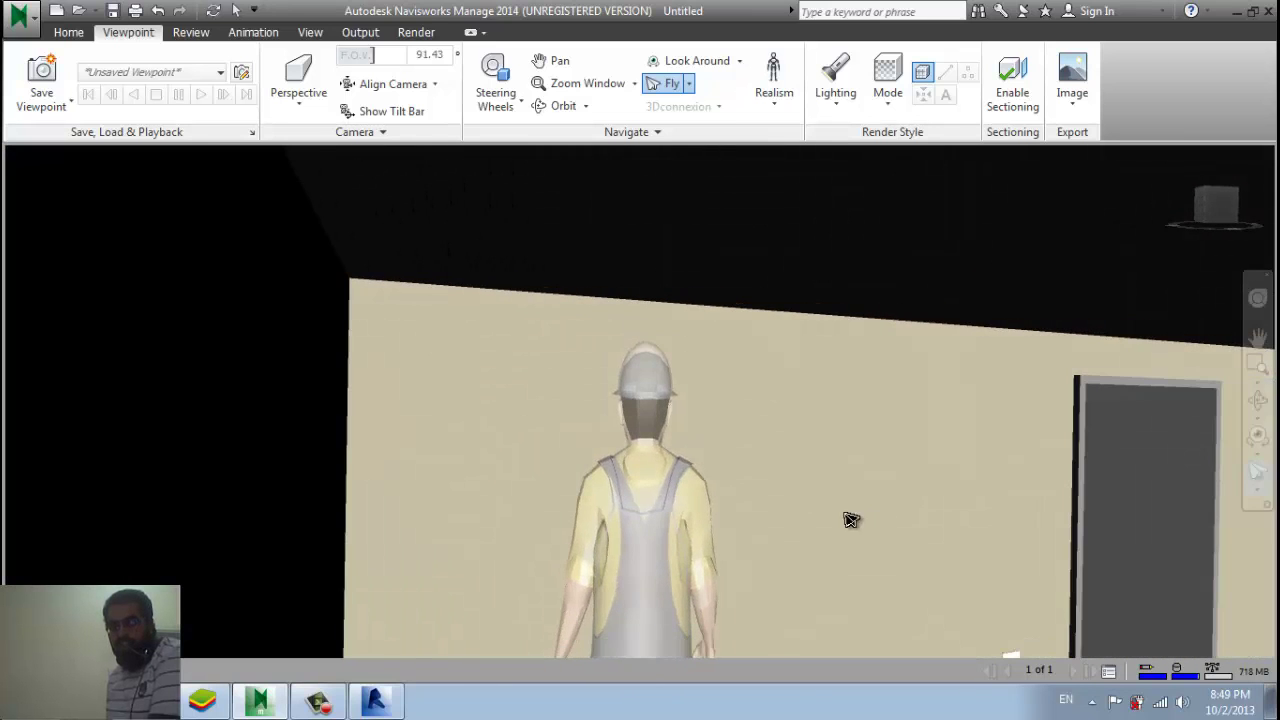
pyautogui.moveTo(660, 540); pyautogui.dragTo(884, 543)
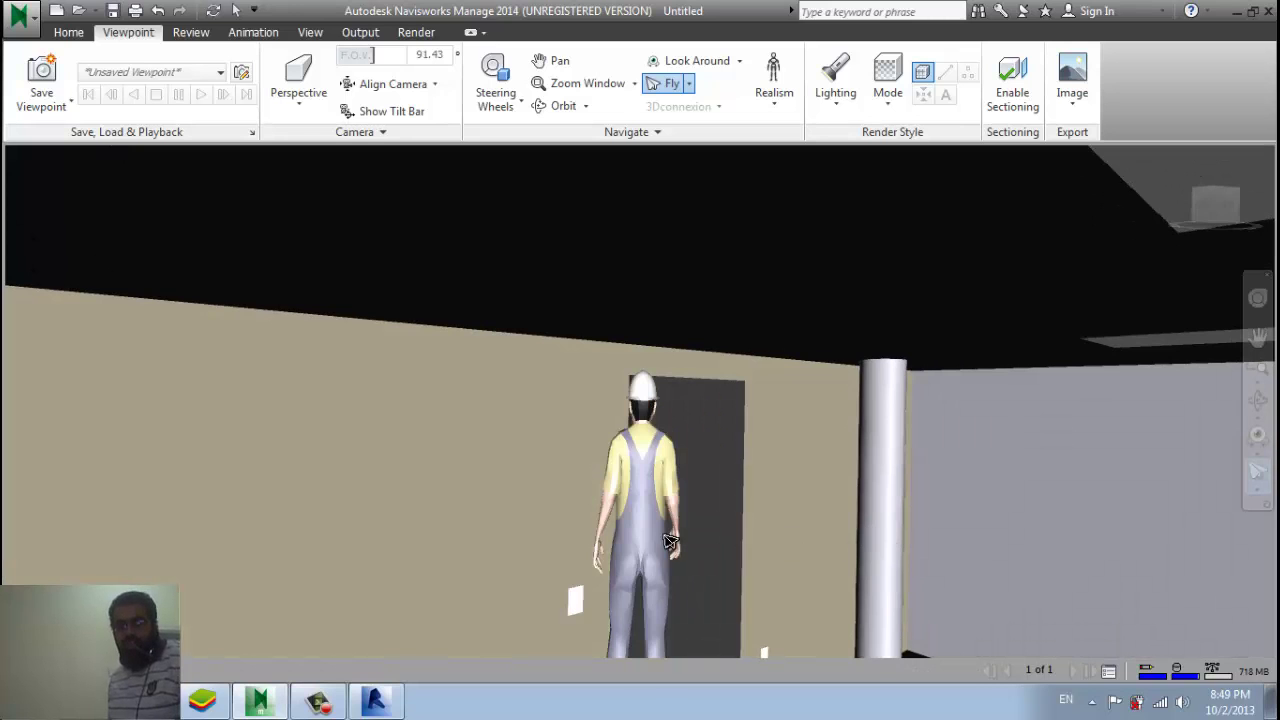
pyautogui.moveTo(668, 541); pyautogui.dragTo(684, 613)
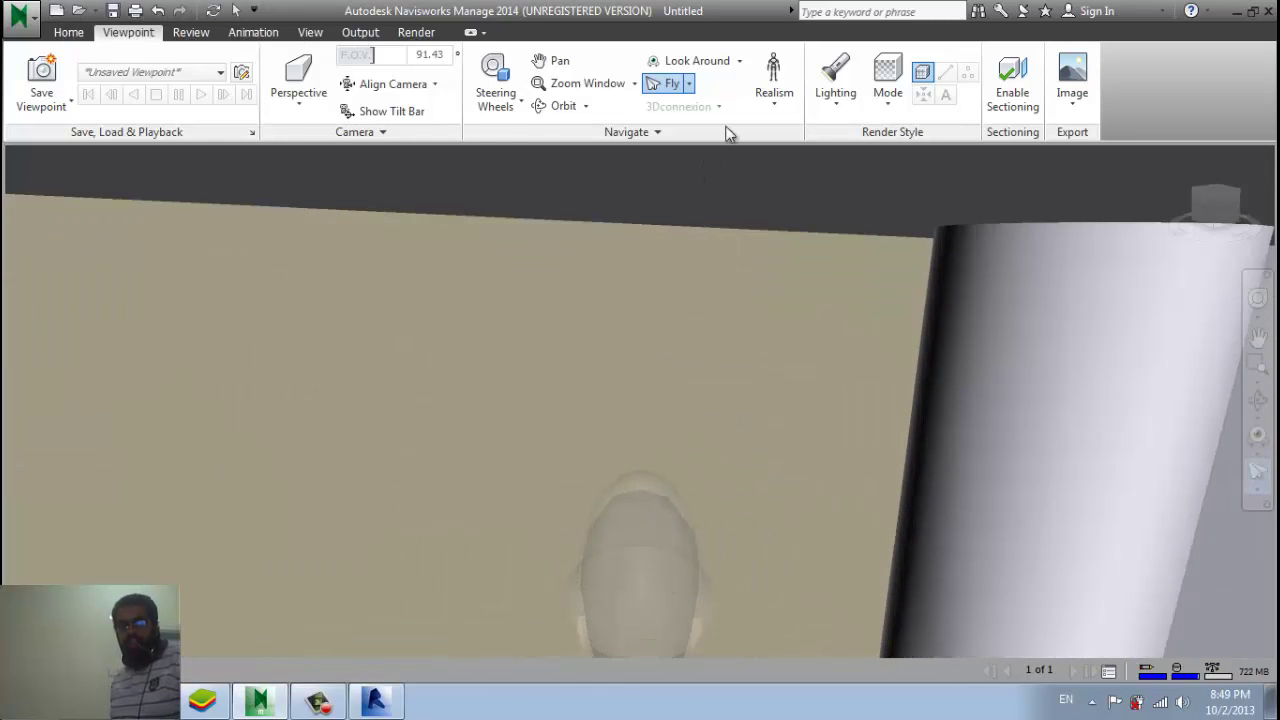
pyautogui.click(688, 84)
pyautogui.click(690, 122)
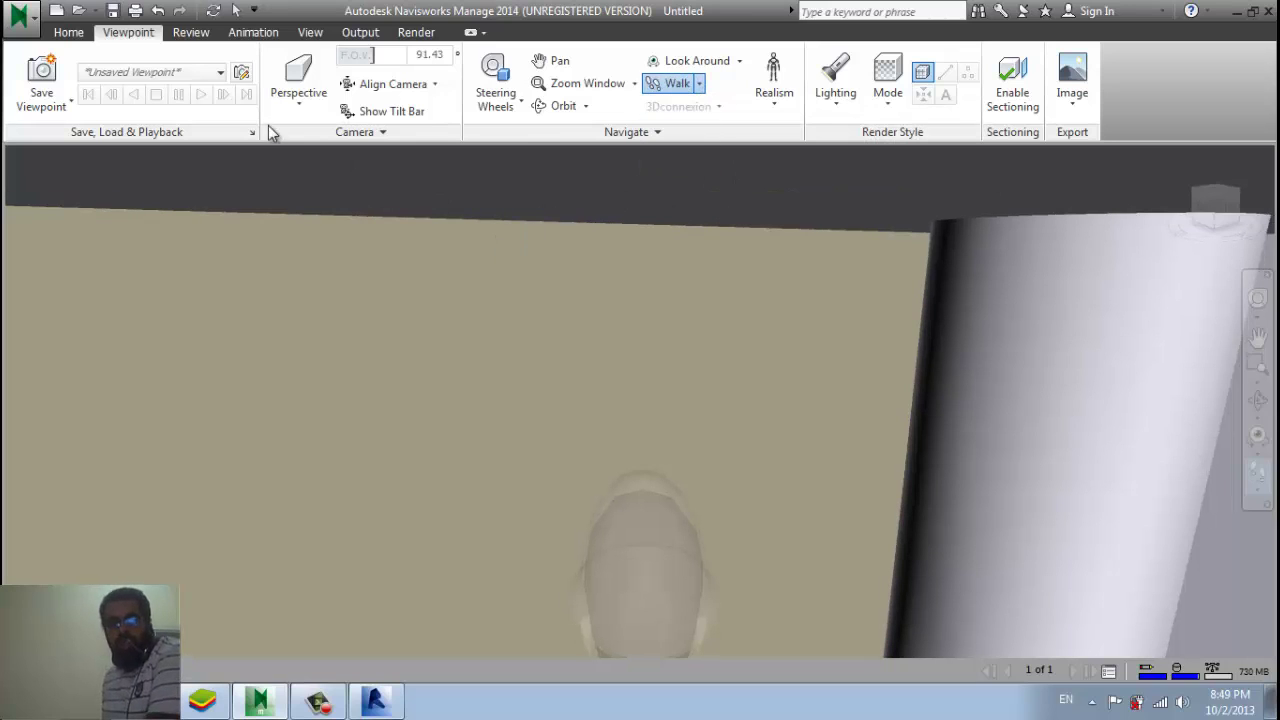
pyautogui.click(38, 113)
pyautogui.click(66, 140)
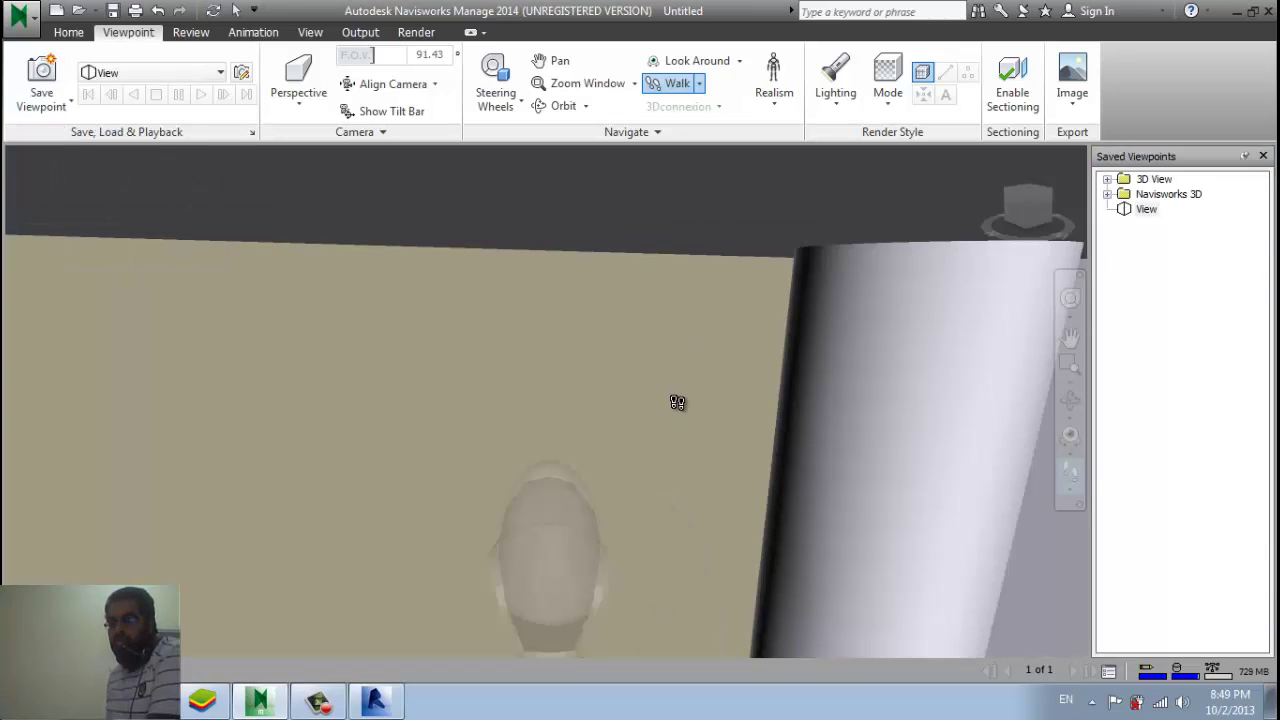
pyautogui.moveTo(677, 402)
pyautogui.mouseDown()
pyautogui.moveTo(634, 434)
pyautogui.moveTo(911, 208)
pyautogui.mouseUp()
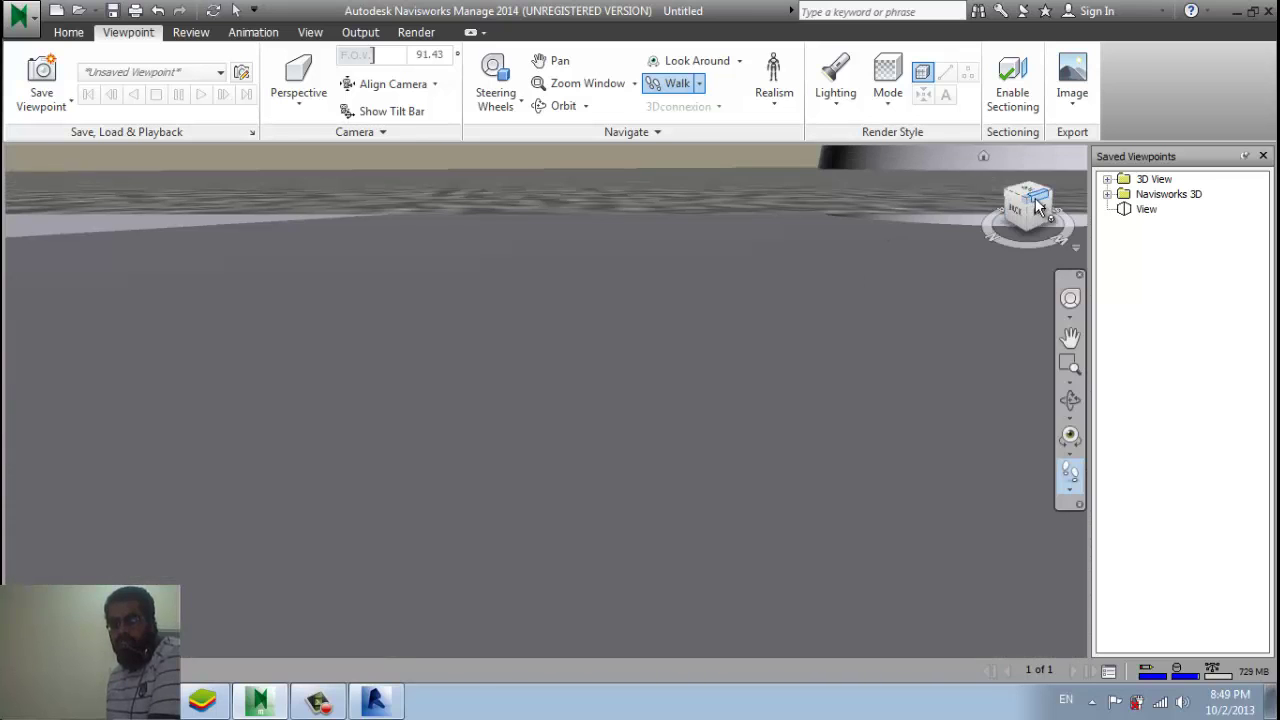
pyautogui.moveTo(1030, 208)
pyautogui.mouseDown()
pyautogui.moveTo(880, 331)
pyautogui.moveTo(775, 376)
pyautogui.mouseUp()
pyautogui.click(773, 102)
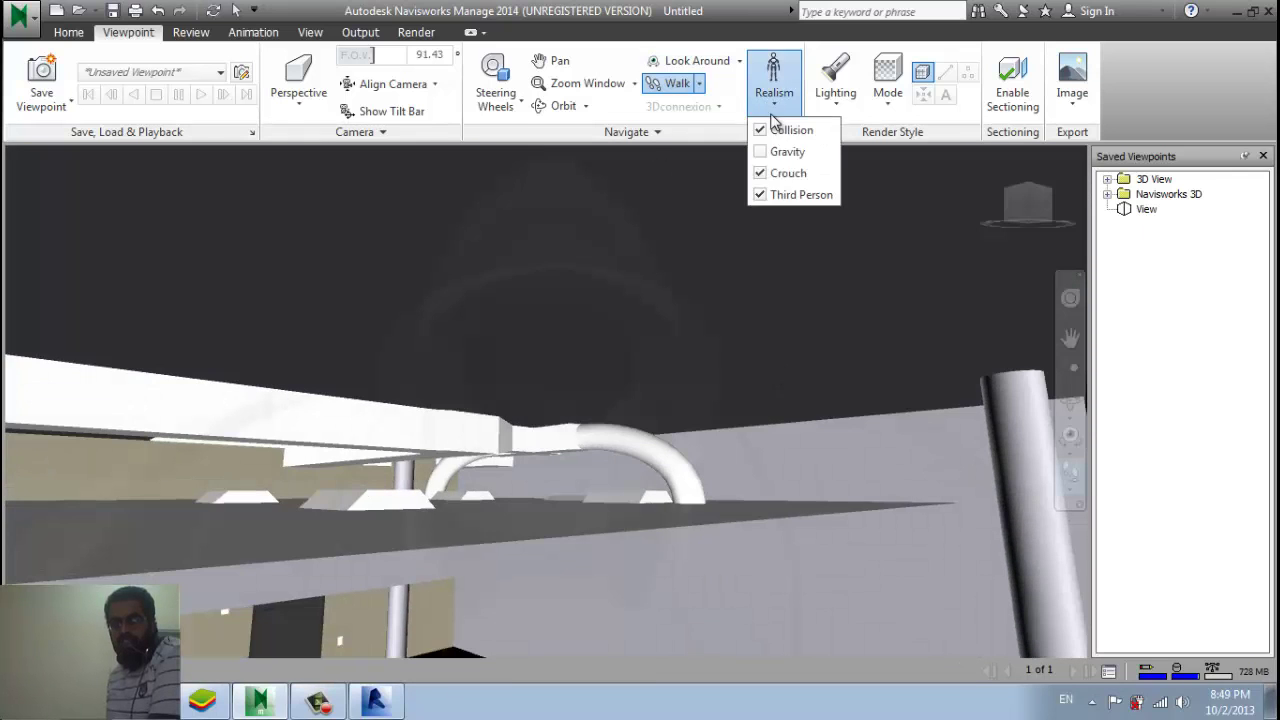
pyautogui.click(801, 196)
pyautogui.click(1030, 208)
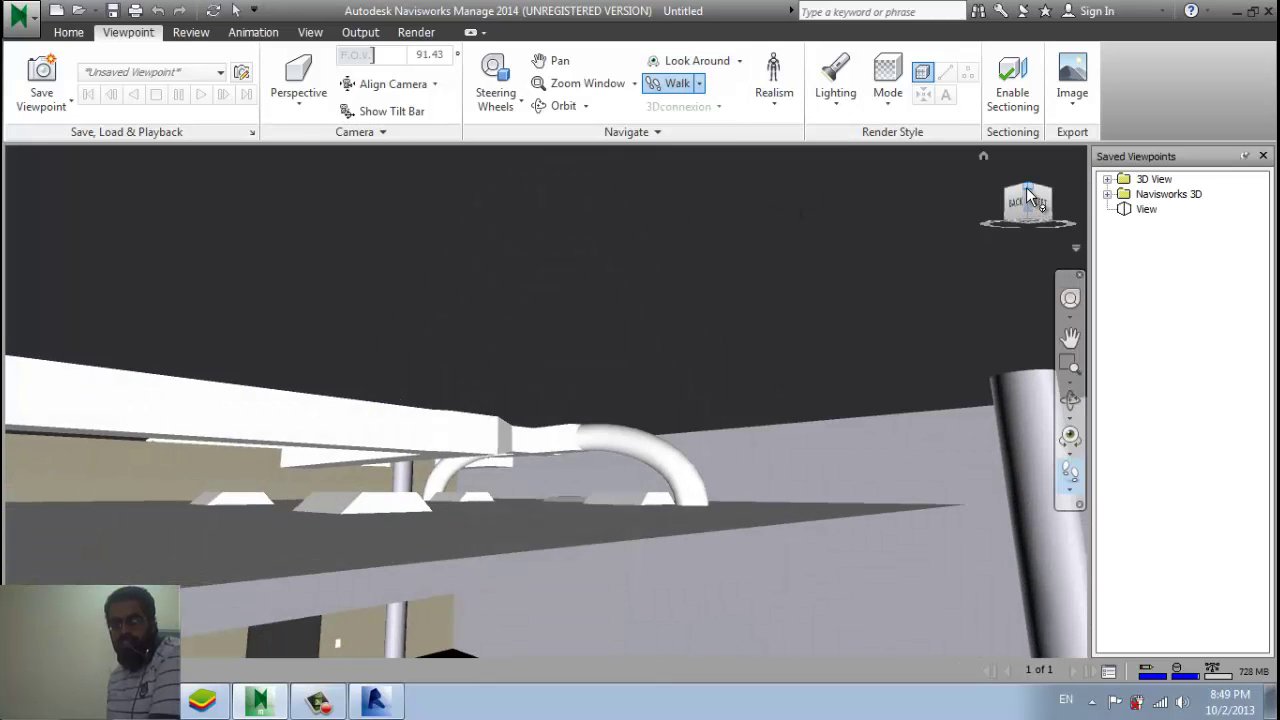
pyautogui.click(1026, 187)
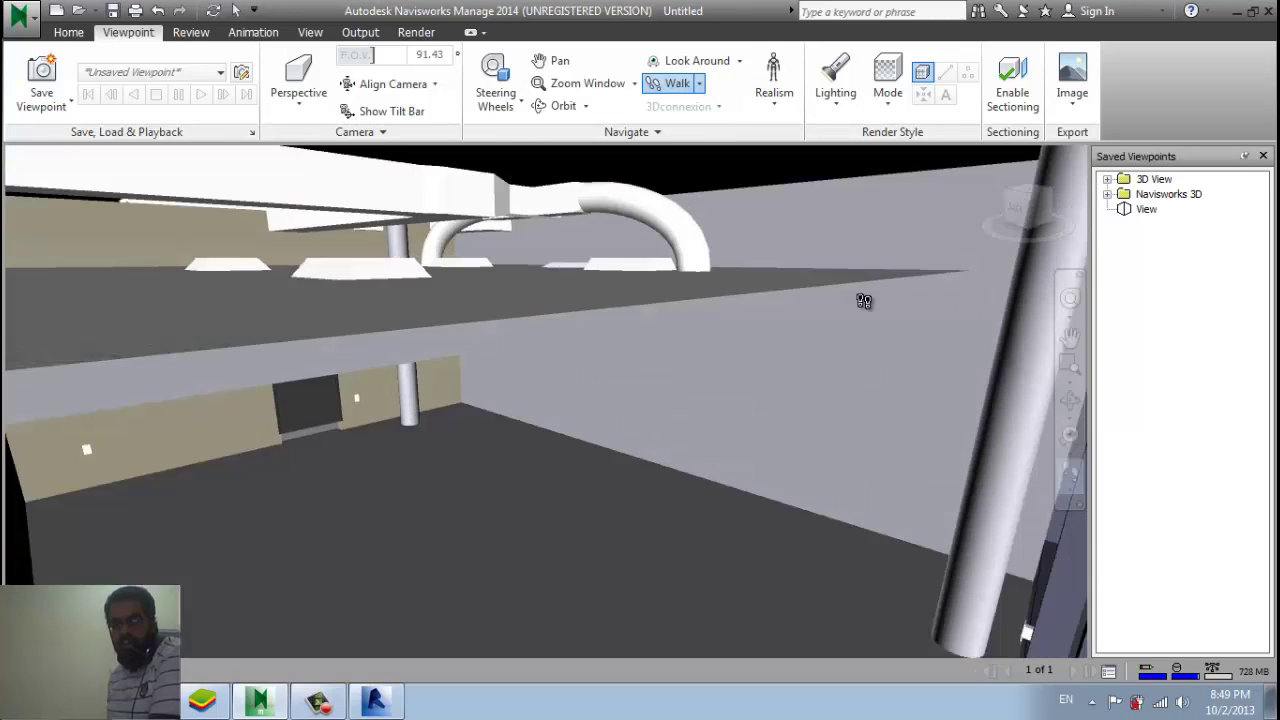
pyautogui.moveTo(857, 294)
pyautogui.mouseDown()
pyautogui.moveTo(811, 440)
pyautogui.moveTo(880, 263)
pyautogui.moveTo(849, 376)
pyautogui.mouseUp()
pyautogui.moveTo(812, 454); pyautogui.dragTo(811, 451)
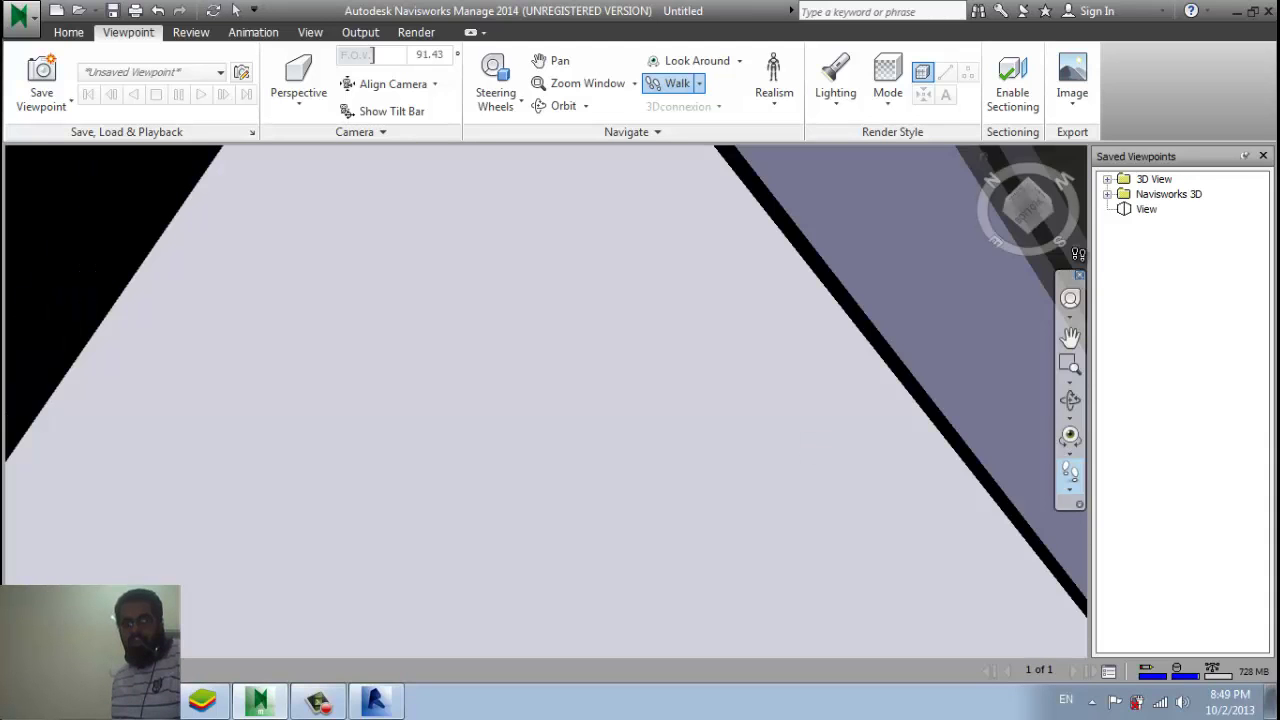
pyautogui.click(1033, 213)
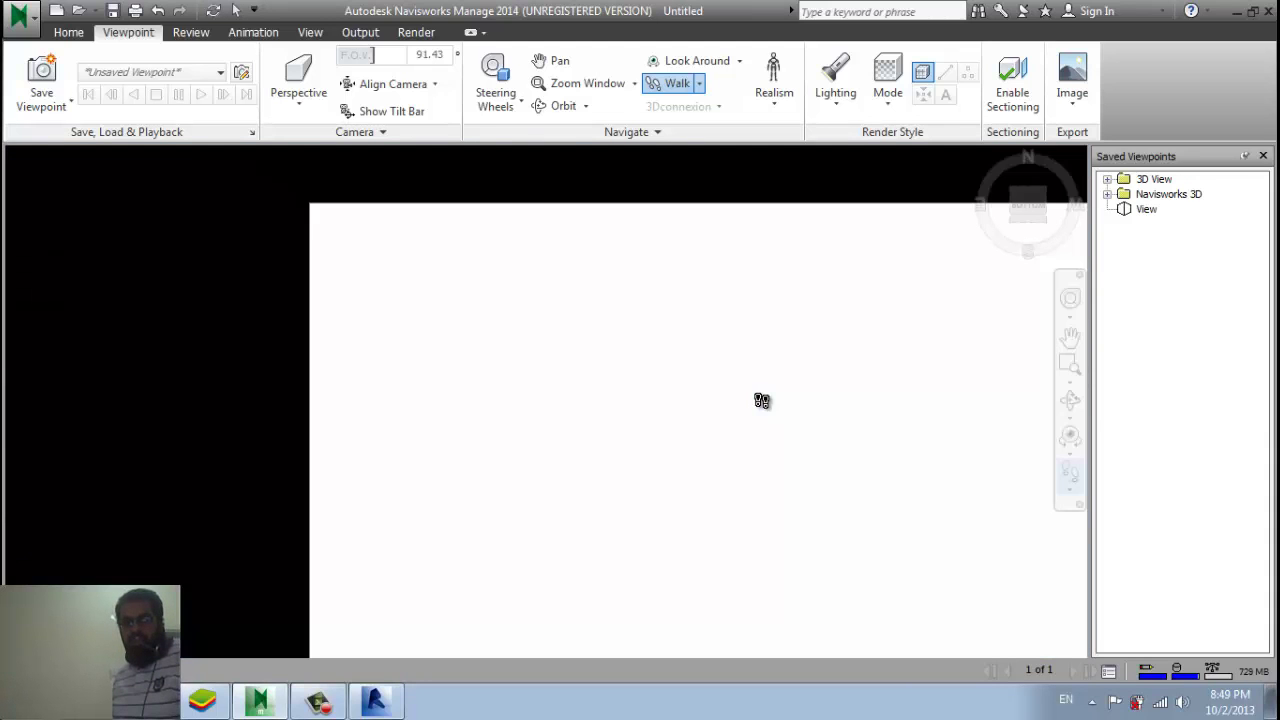
pyautogui.click(1043, 226)
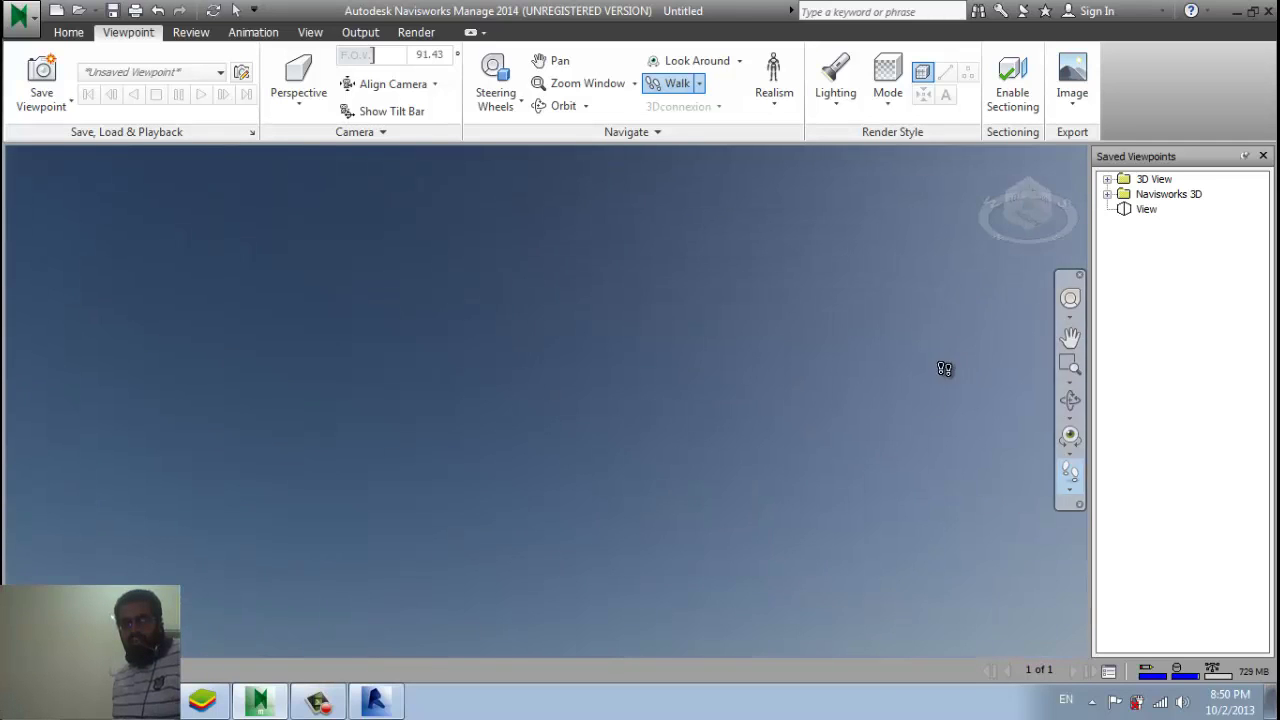
pyautogui.moveTo(946, 366); pyautogui.dragTo(911, 434)
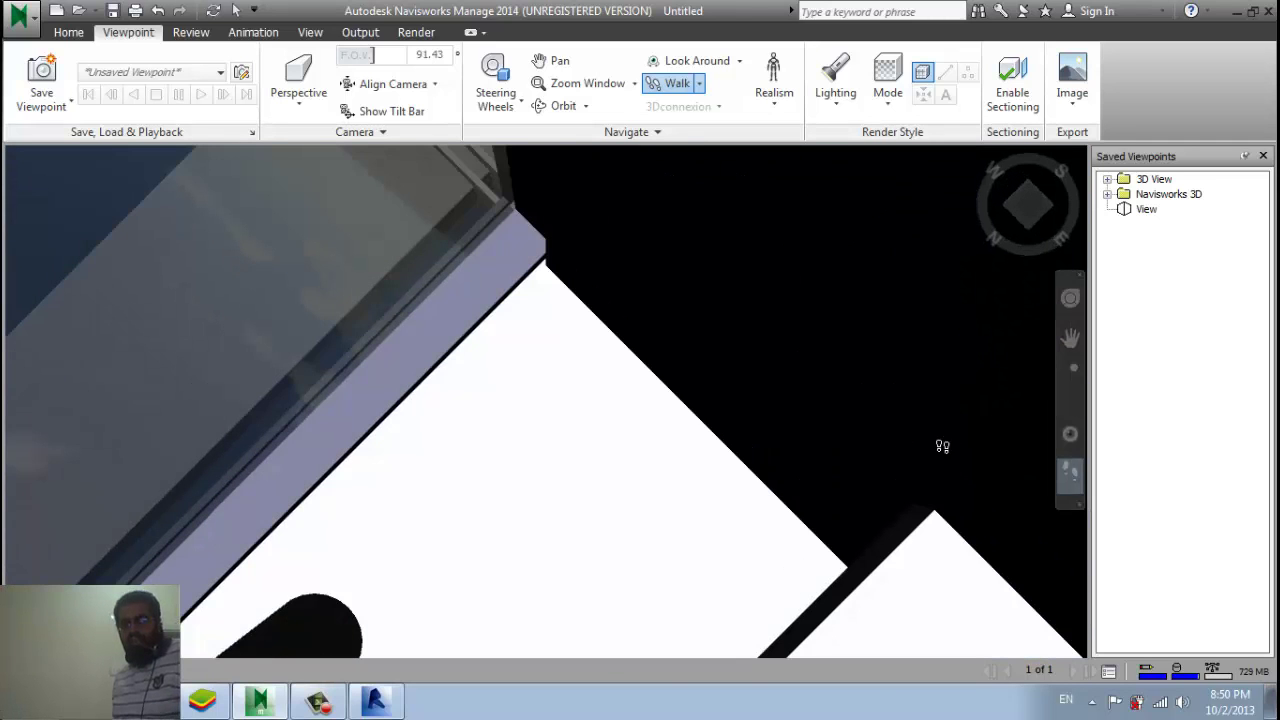
pyautogui.click(1005, 213)
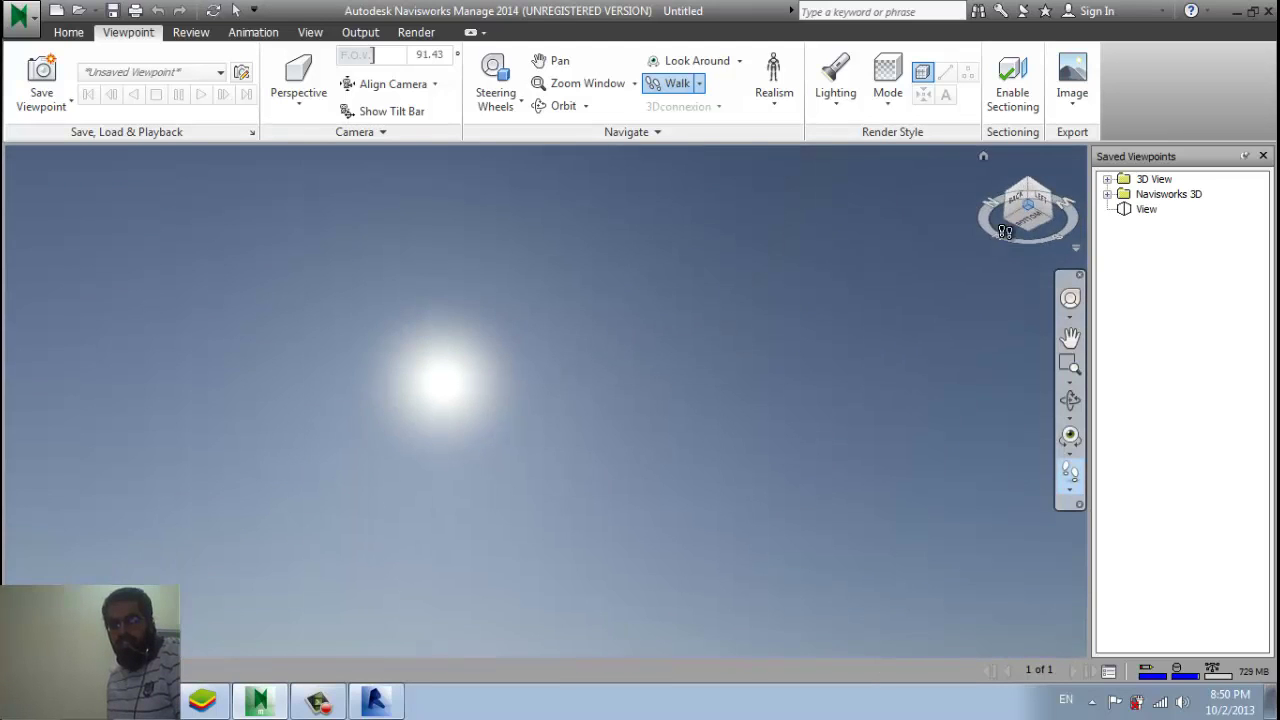
pyautogui.click(995, 217)
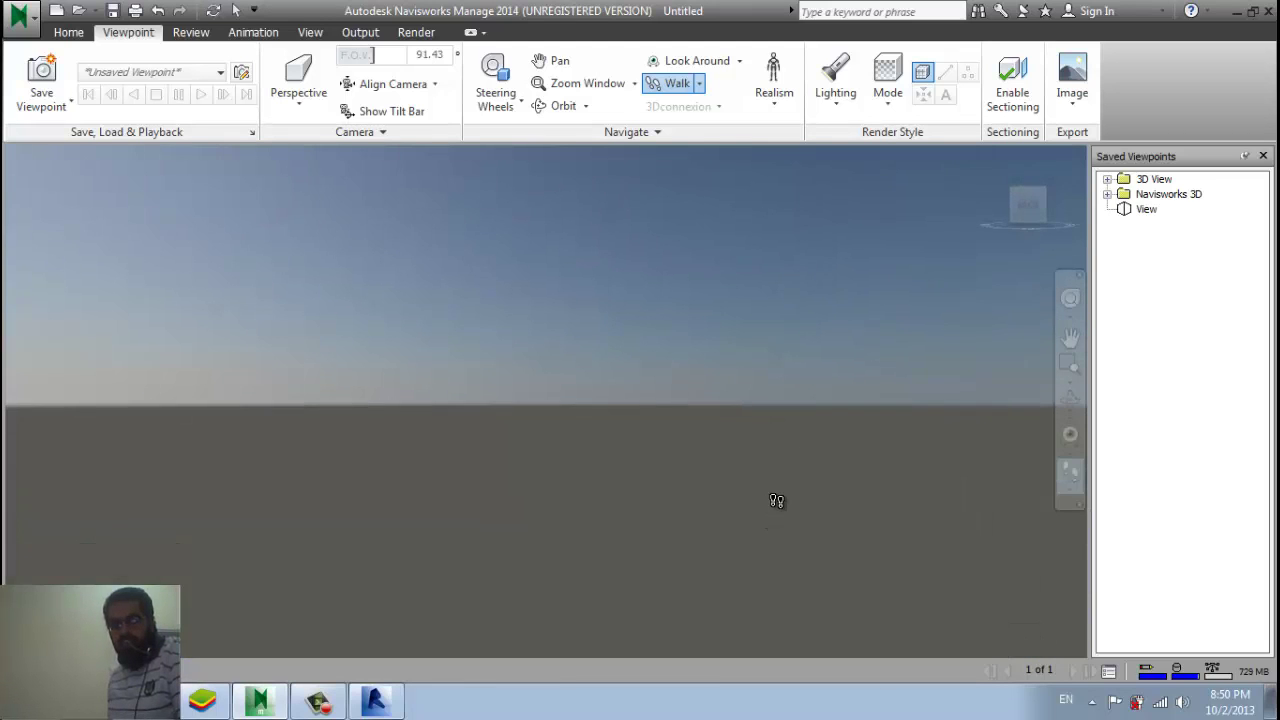
pyautogui.moveTo(777, 500); pyautogui.dragTo(777, 486)
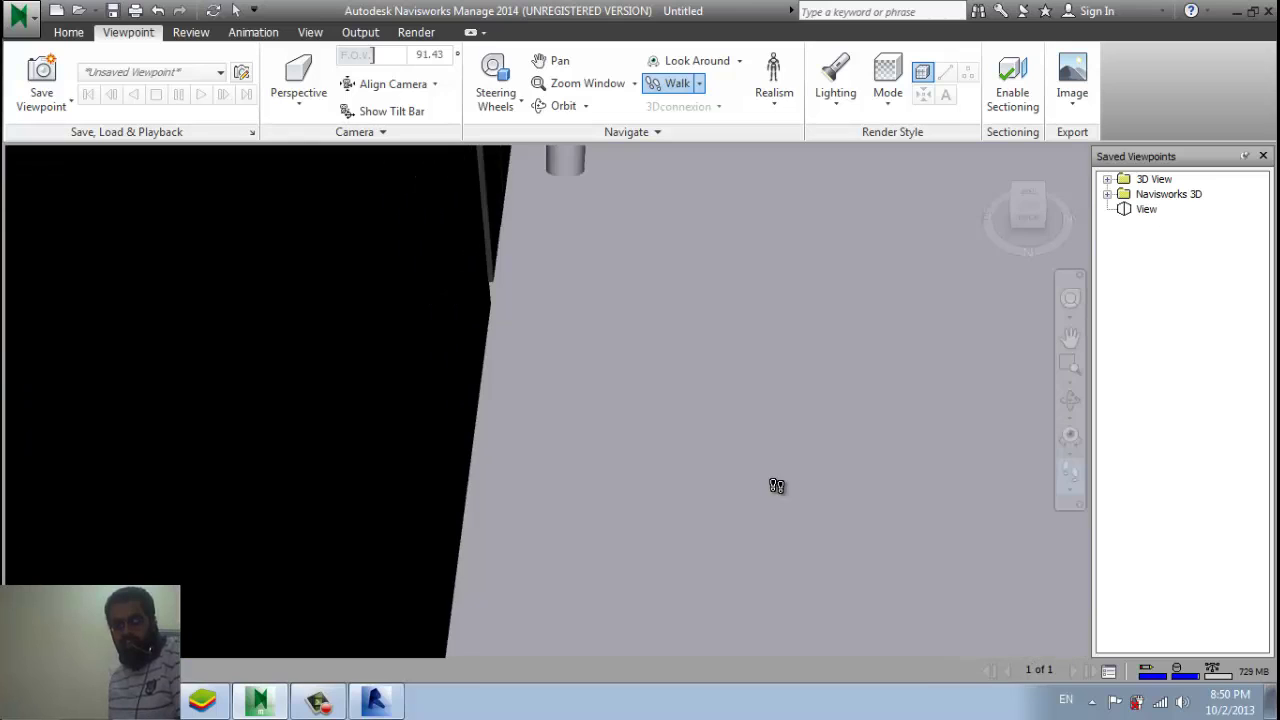
# Switch from Walk to Fly and jump to a ViewCube corner overview of the building.
pyautogui.click(700, 85)
pyautogui.moveTo(712, 300); pyautogui.dragTo(793, 115)
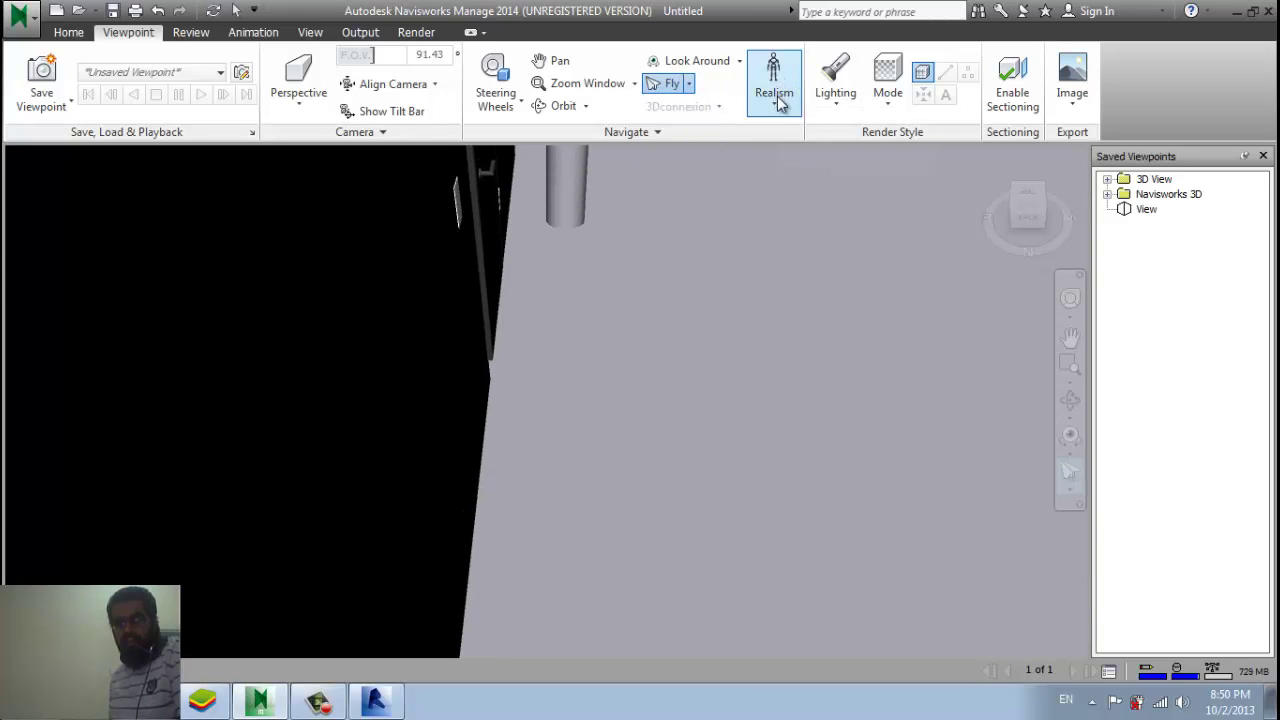
pyautogui.click(1020, 205)
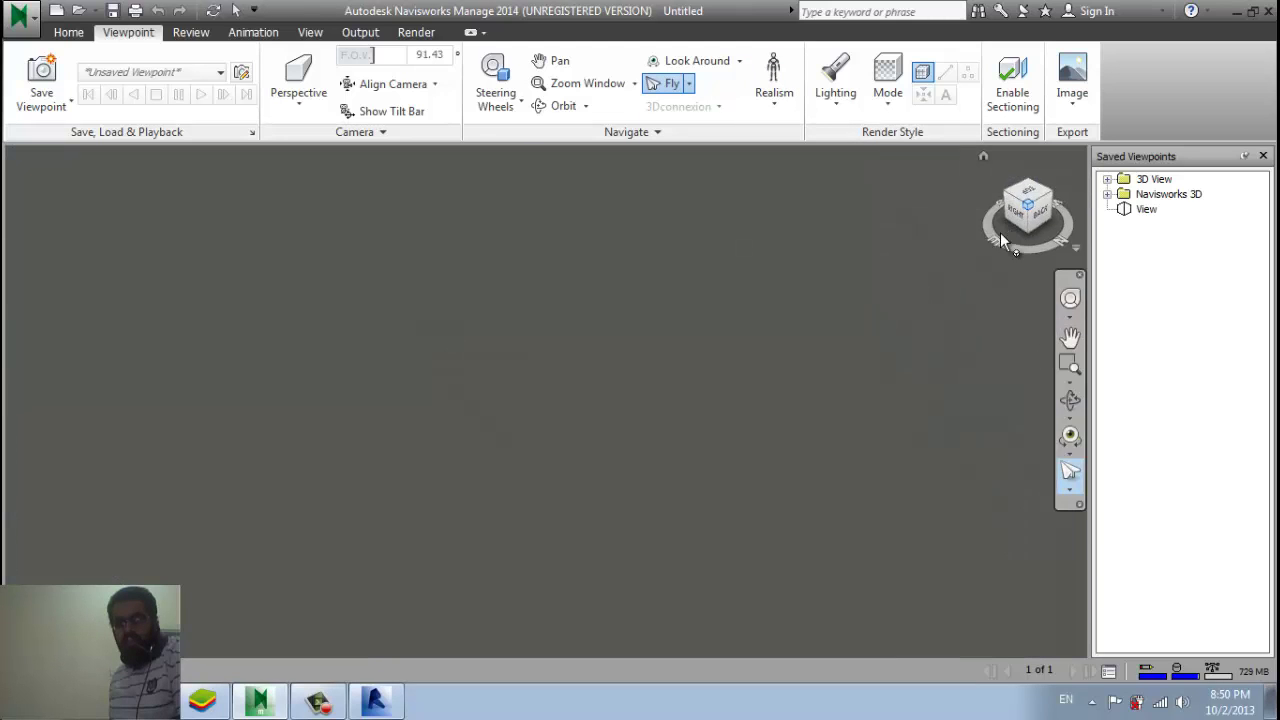
pyautogui.moveTo(880, 363)
pyautogui.mouseDown()
pyautogui.moveTo(808, 410)
pyautogui.moveTo(743, 337)
pyautogui.moveTo(800, 491)
pyautogui.moveTo(786, 194)
pyautogui.moveTo(794, 323)
pyautogui.moveTo(817, 183)
pyautogui.moveTo(900, 517)
pyautogui.moveTo(909, 509)
pyautogui.moveTo(860, 318)
pyautogui.moveTo(774, 191)
pyautogui.mouseUp()
pyautogui.click(772, 108)
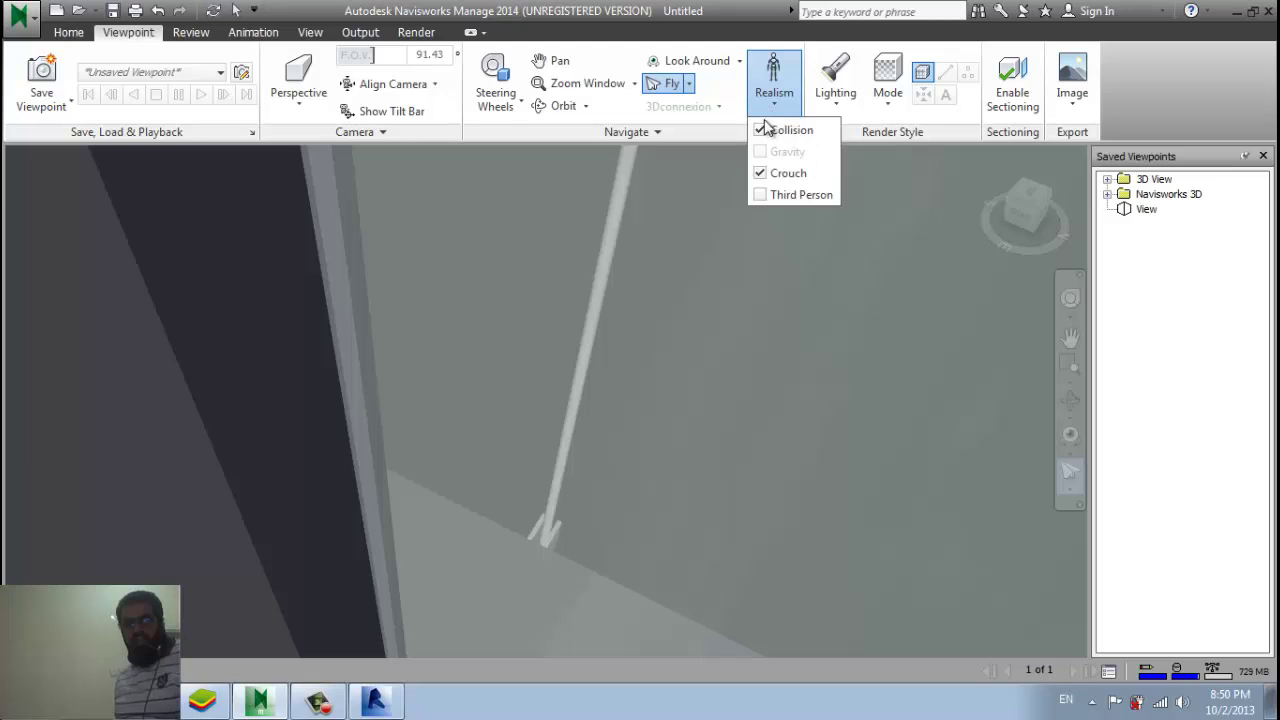
pyautogui.click(1057, 206)
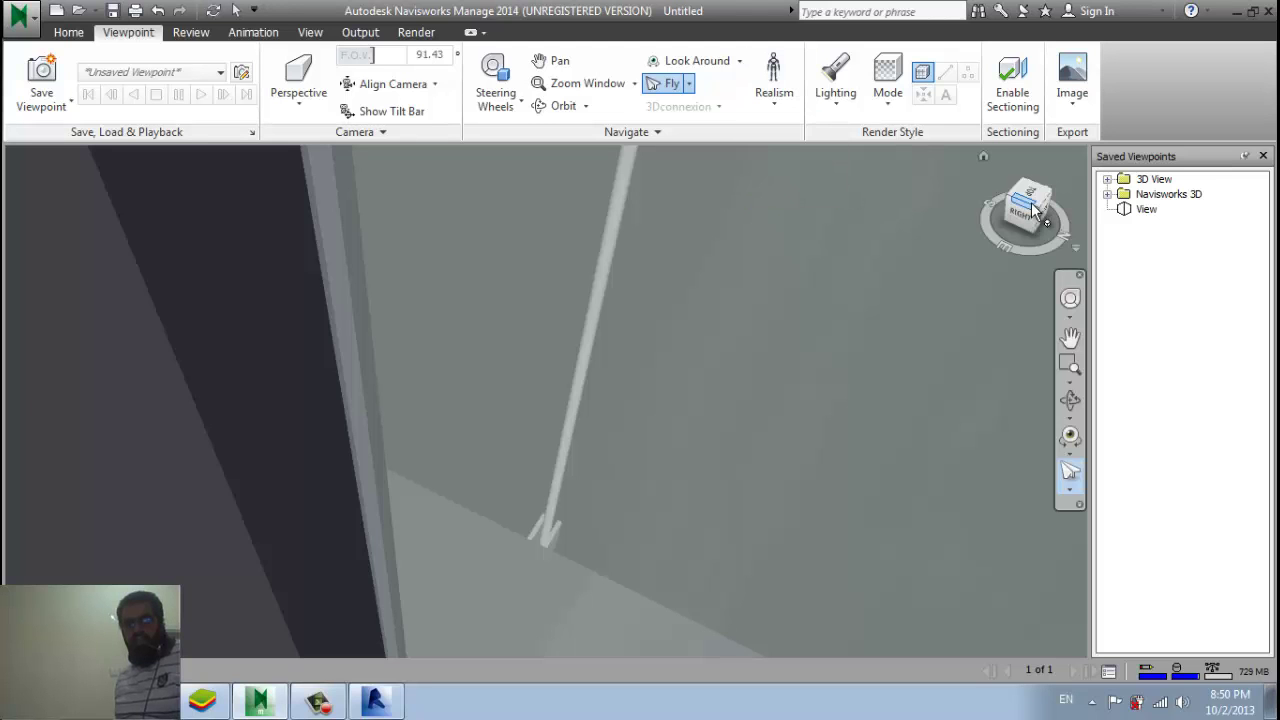
pyautogui.click(1037, 211)
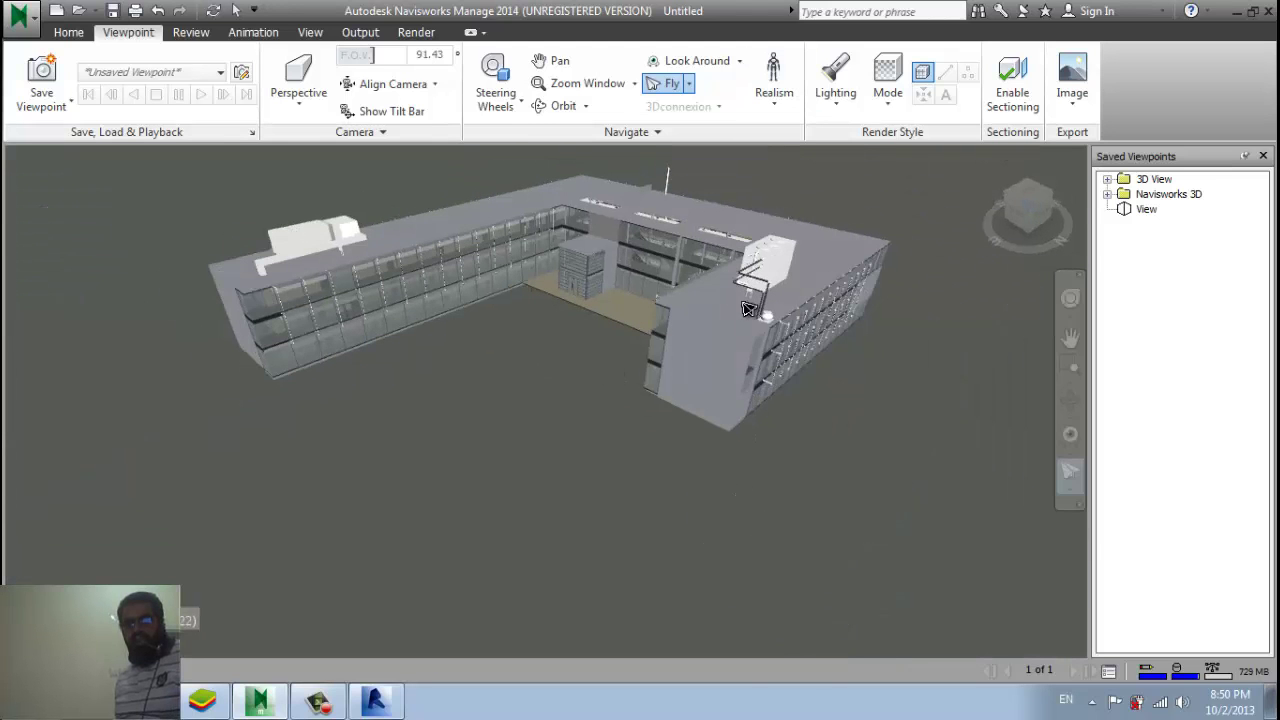
# Save View (1), View (2) and View (3) from three ViewCube corners, then add an Animation.
pyautogui.click(42, 85)
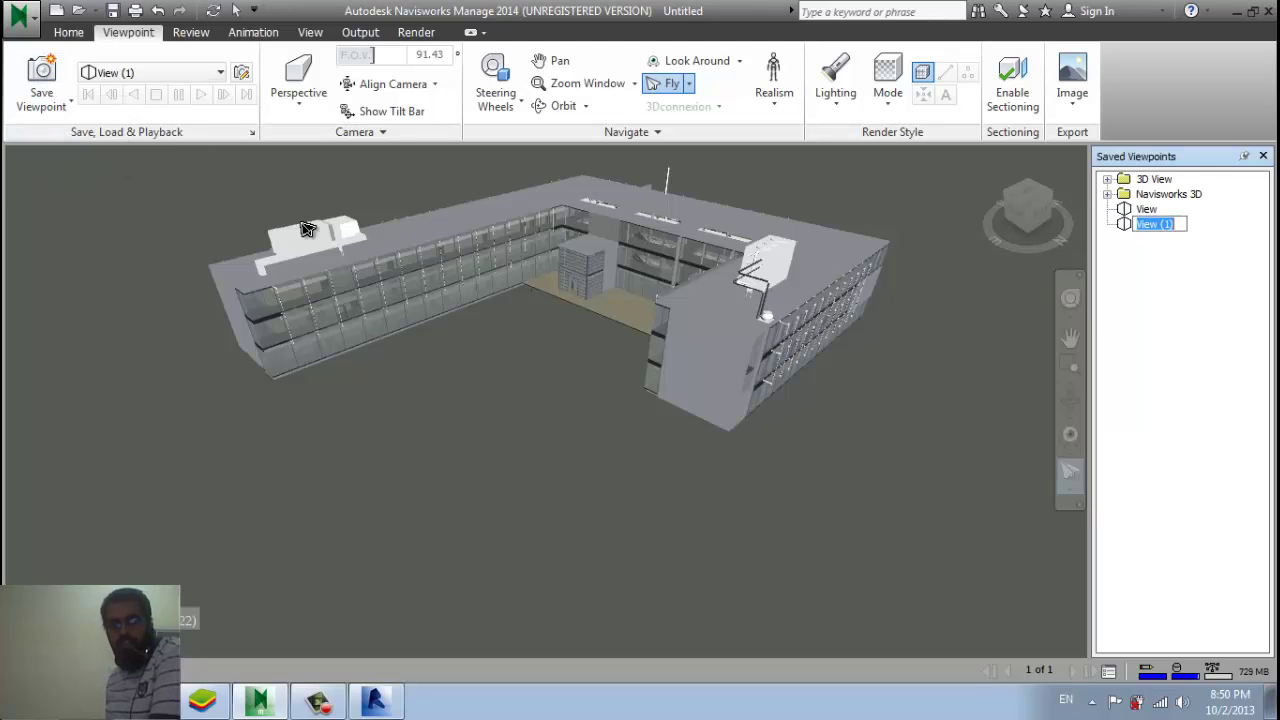
pyautogui.click(1052, 201)
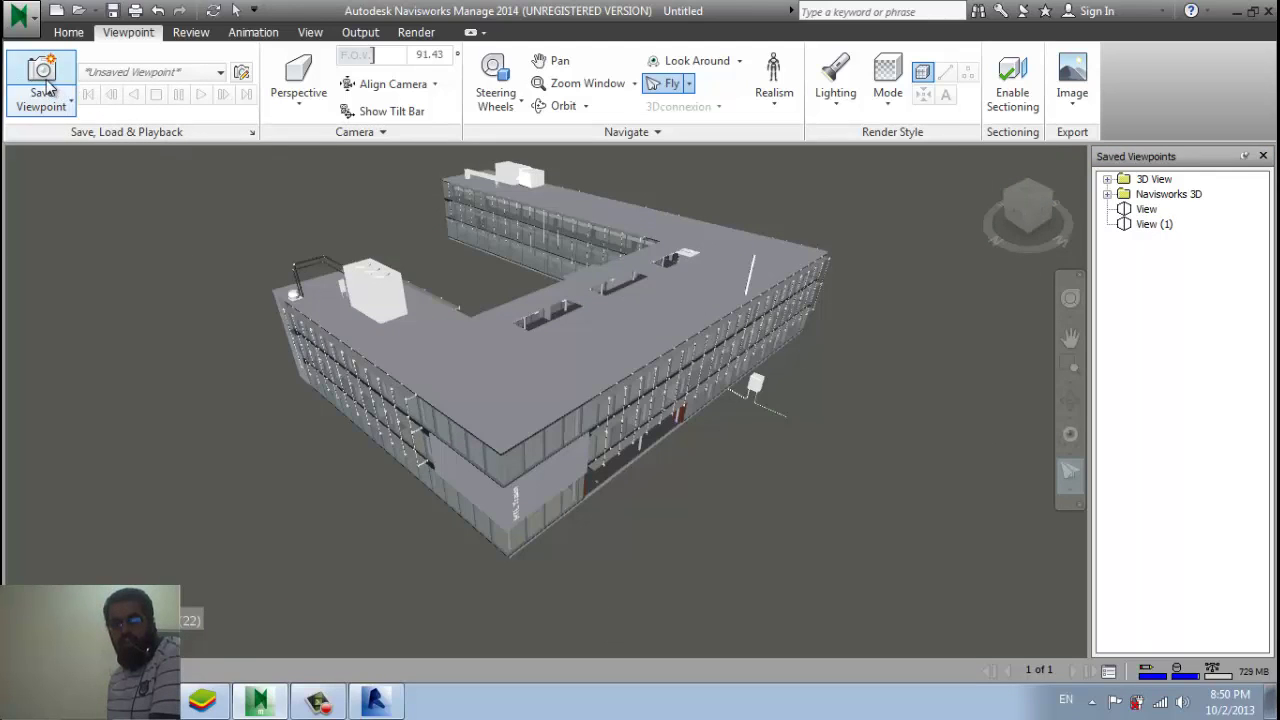
pyautogui.click(45, 88)
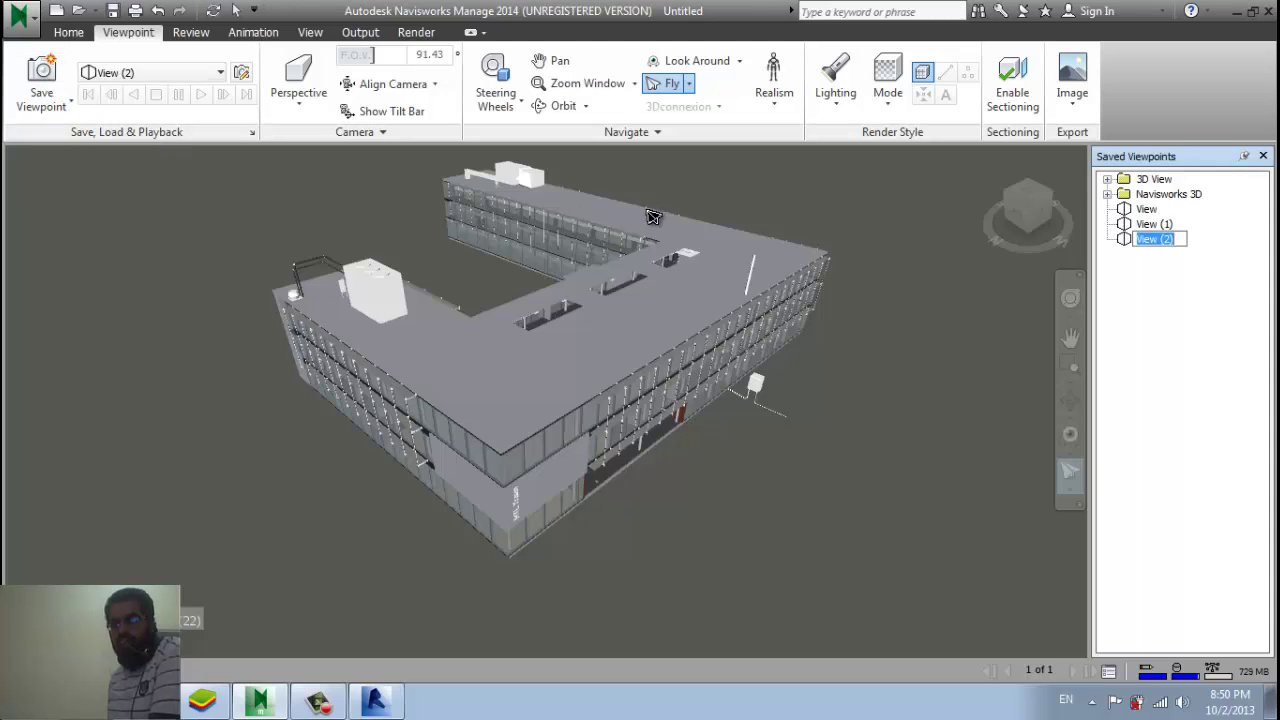
pyautogui.click(1058, 203)
pyautogui.click(42, 82)
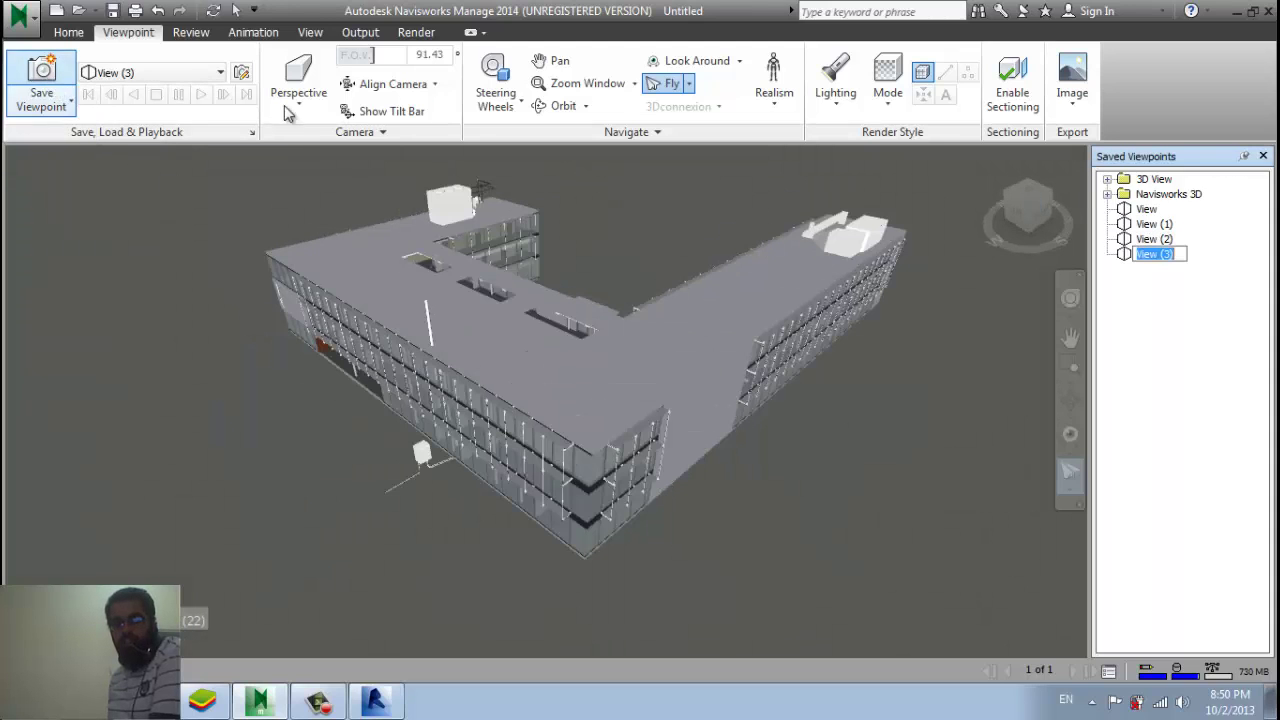
pyautogui.rightClick(1160, 322)
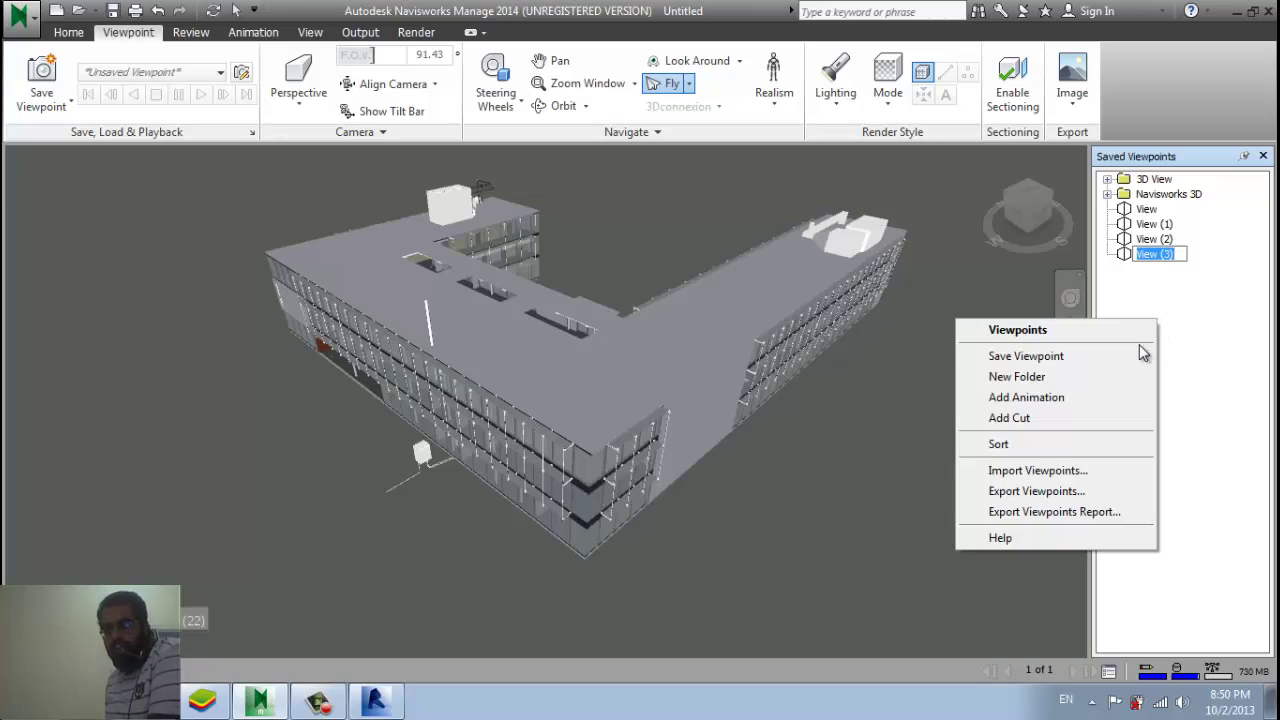
pyautogui.click(1105, 396)
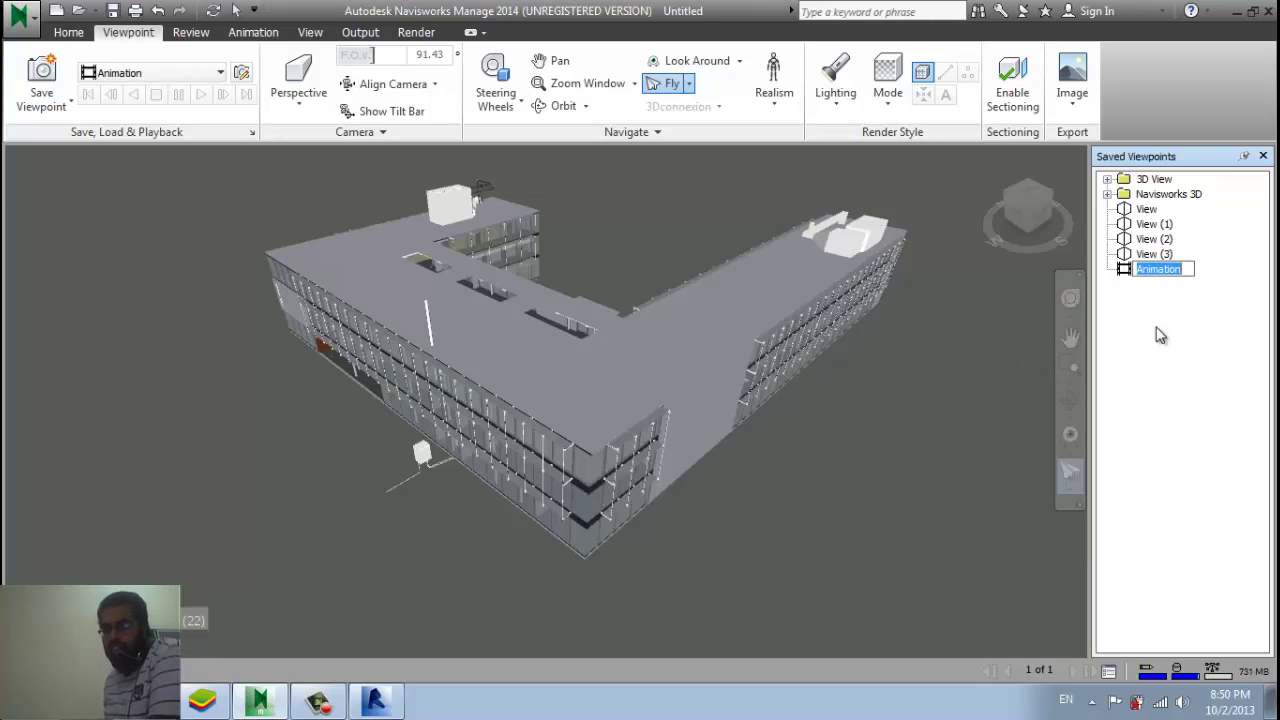
# Move View through View (3) into the Animation, then play it around the building and stop.
pyautogui.keyDown('shift'); pyautogui.click(1138, 212); pyautogui.keyUp('shift')
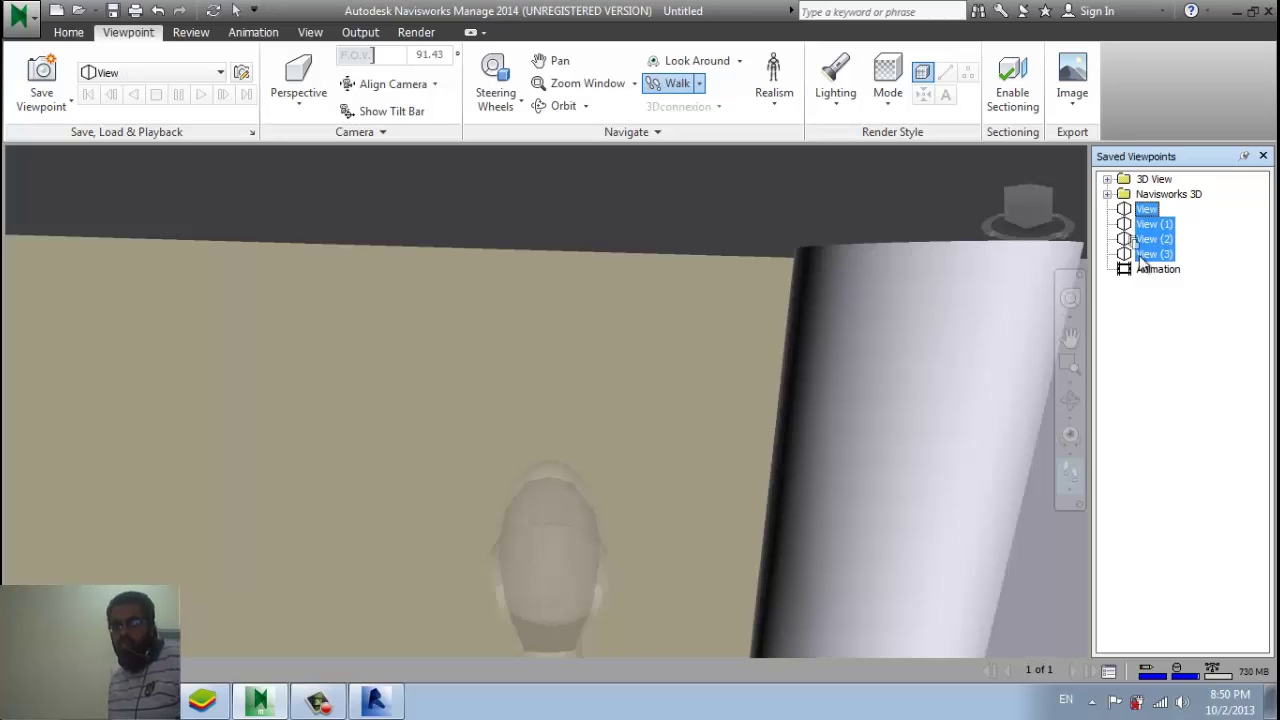
pyautogui.moveTo(1148, 276); pyautogui.dragTo(1150, 272)
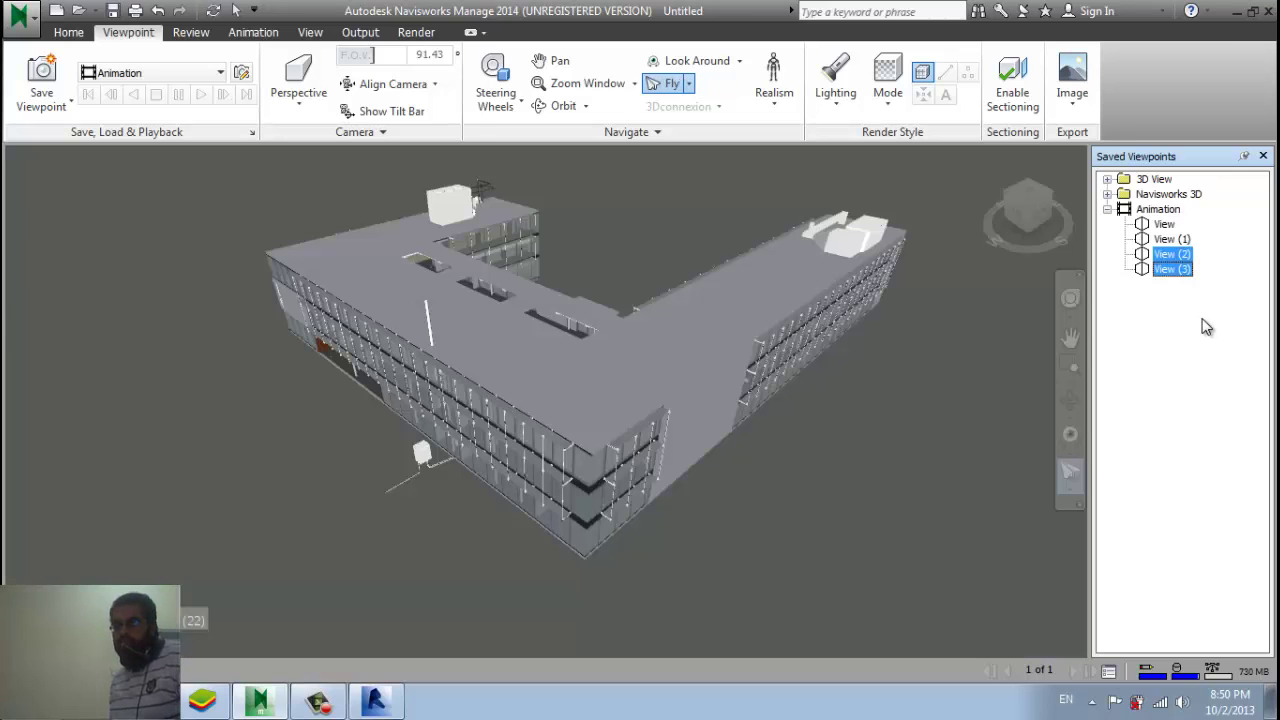
pyautogui.click(1158, 210)
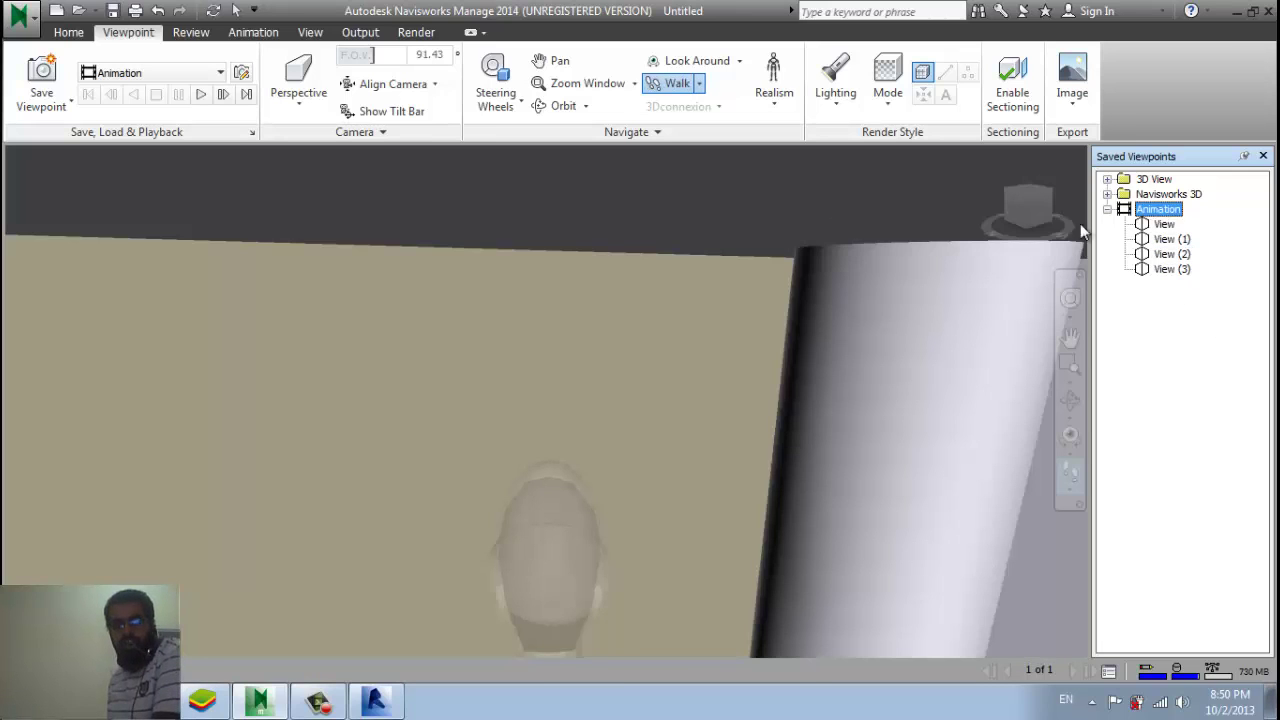
pyautogui.click(201, 95)
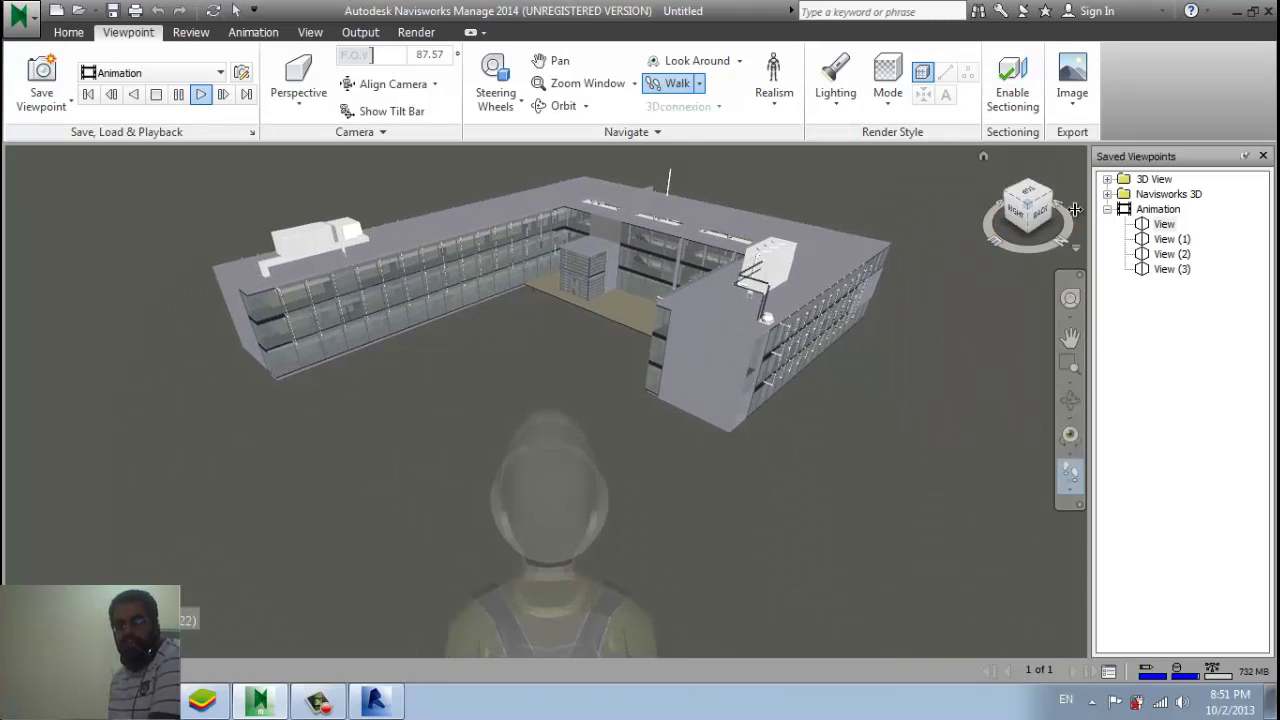
pyautogui.click(156, 95)
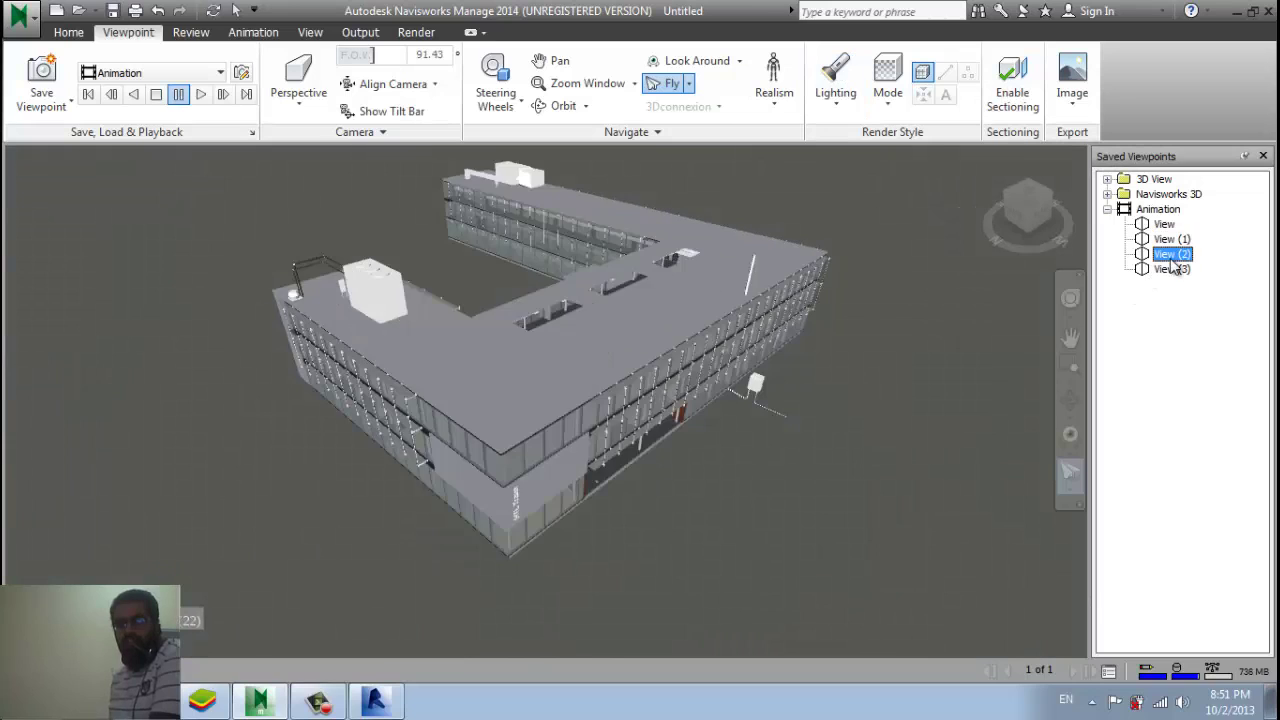
# Enable sectioning so Plane 1, aligned Top, cuts away the building to expose interior floors.
pyautogui.click(193, 40)
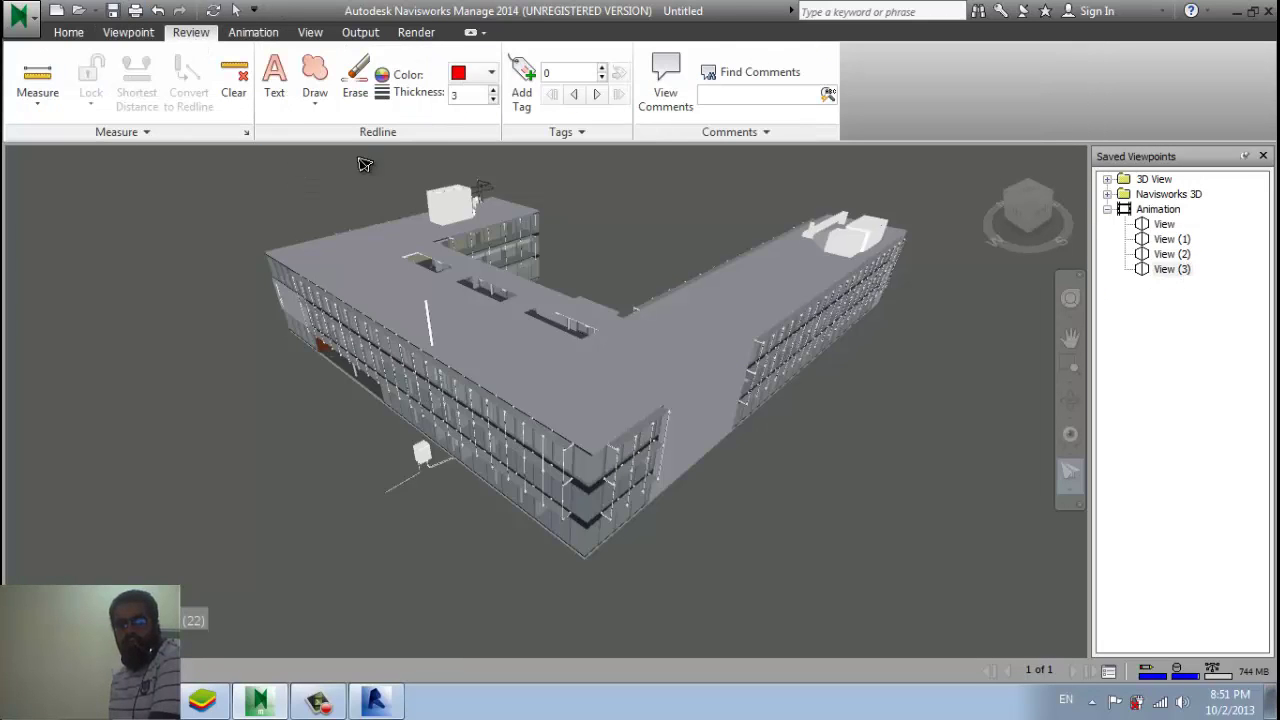
pyautogui.click(117, 34)
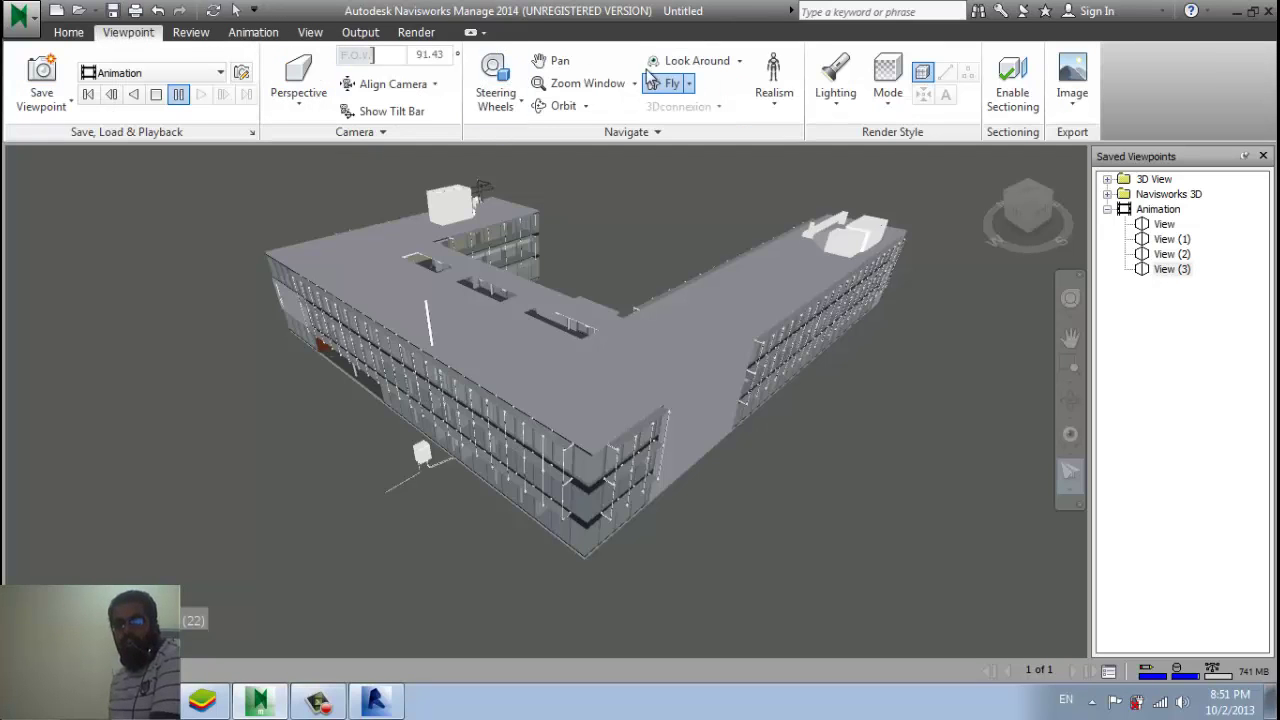
pyautogui.click(1012, 80)
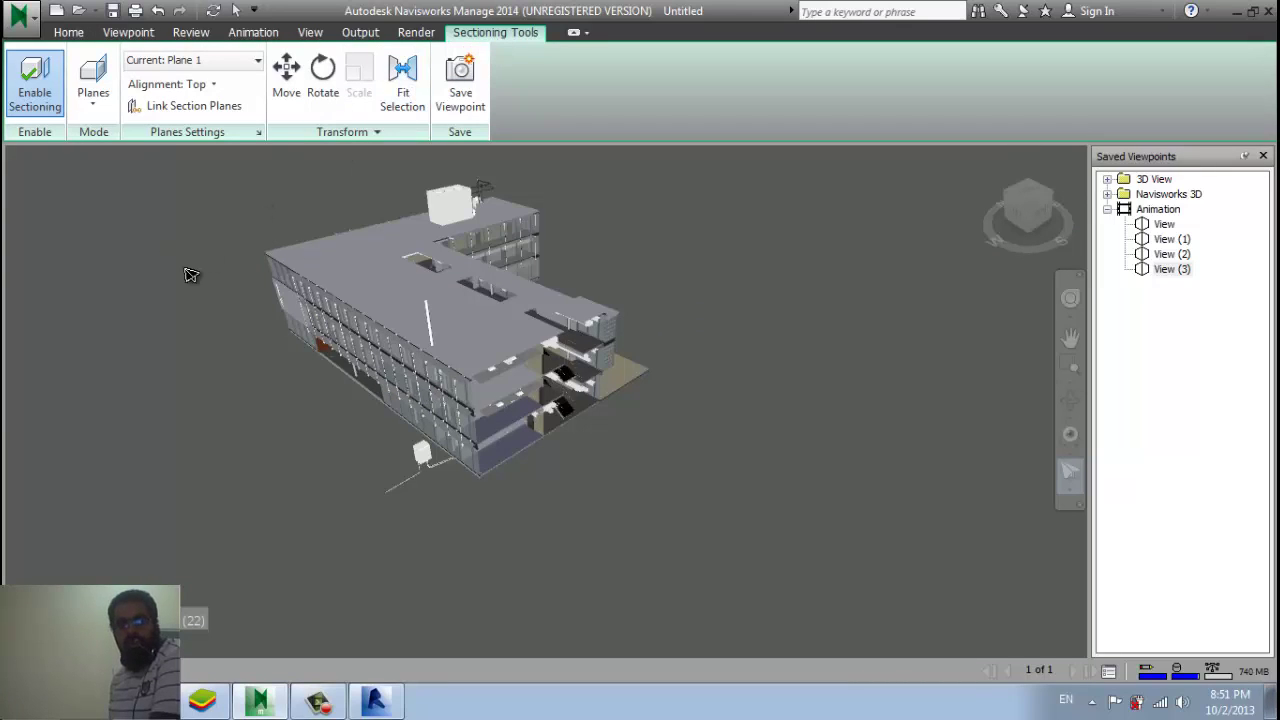
# Switch the section mode to Box and move the cut lower on the building.
pyautogui.click(93, 104)
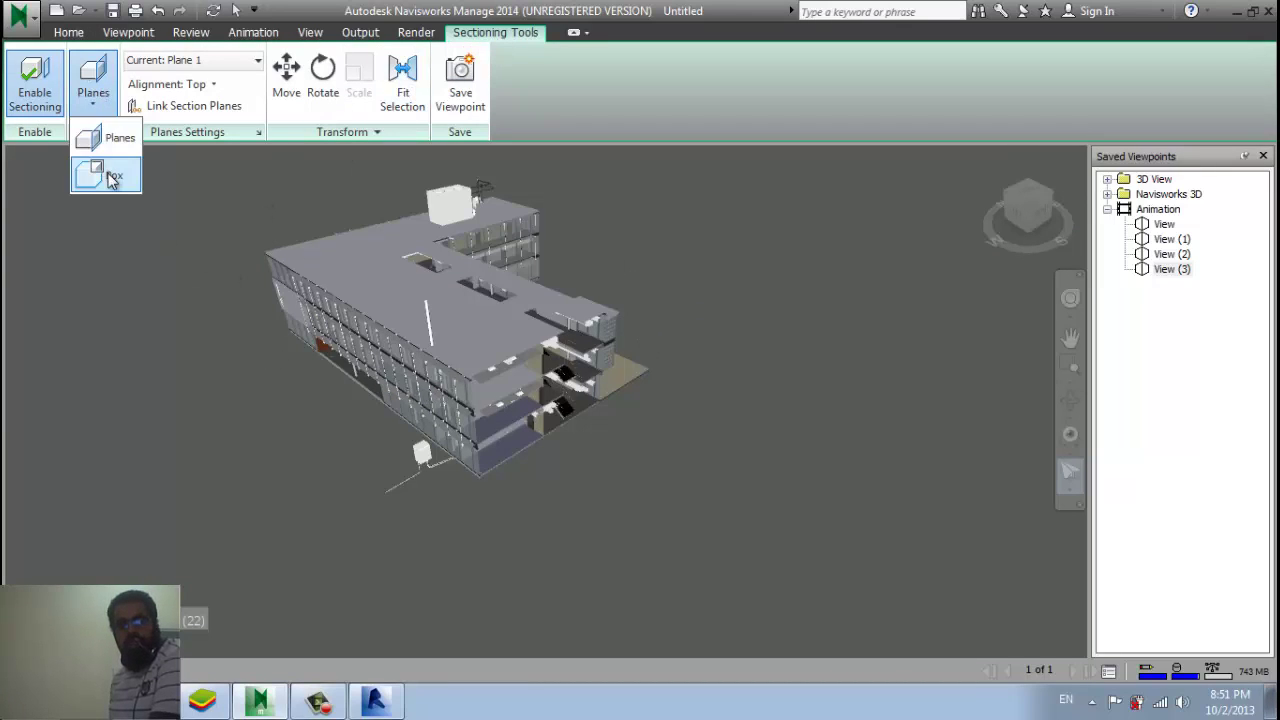
pyautogui.click(106, 171)
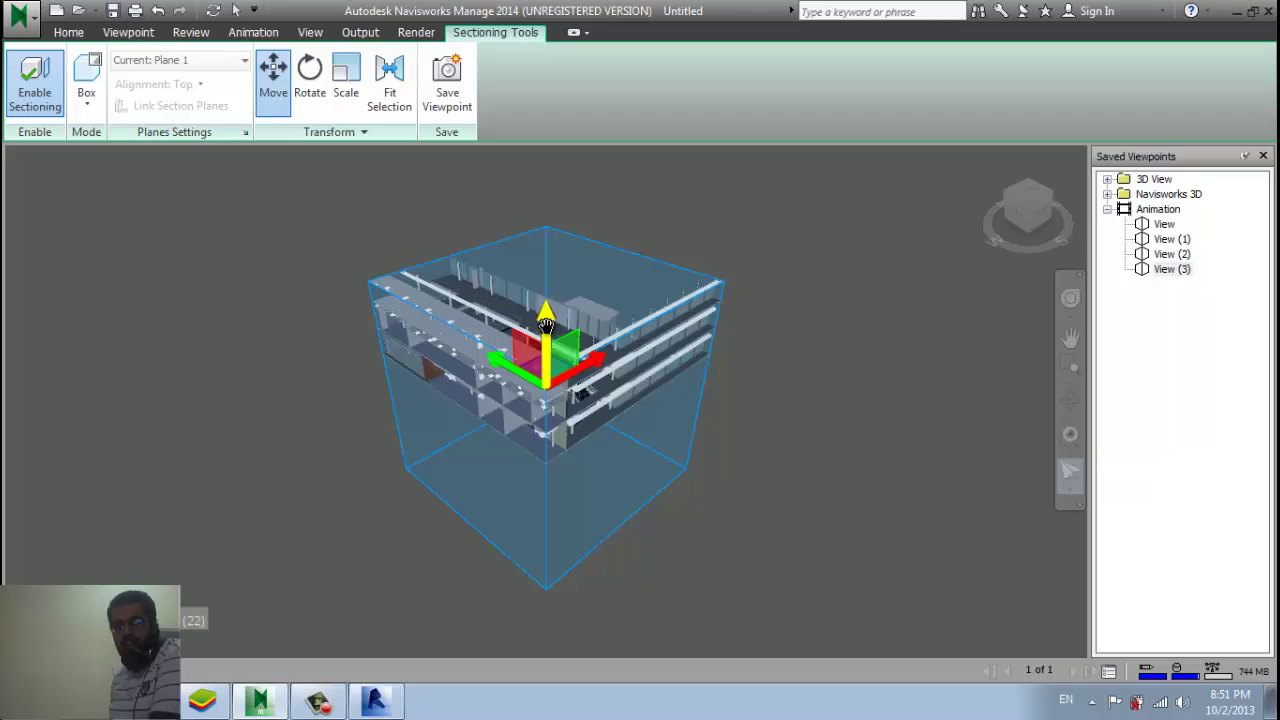
pyautogui.moveTo(546, 325); pyautogui.dragTo(558, 630)
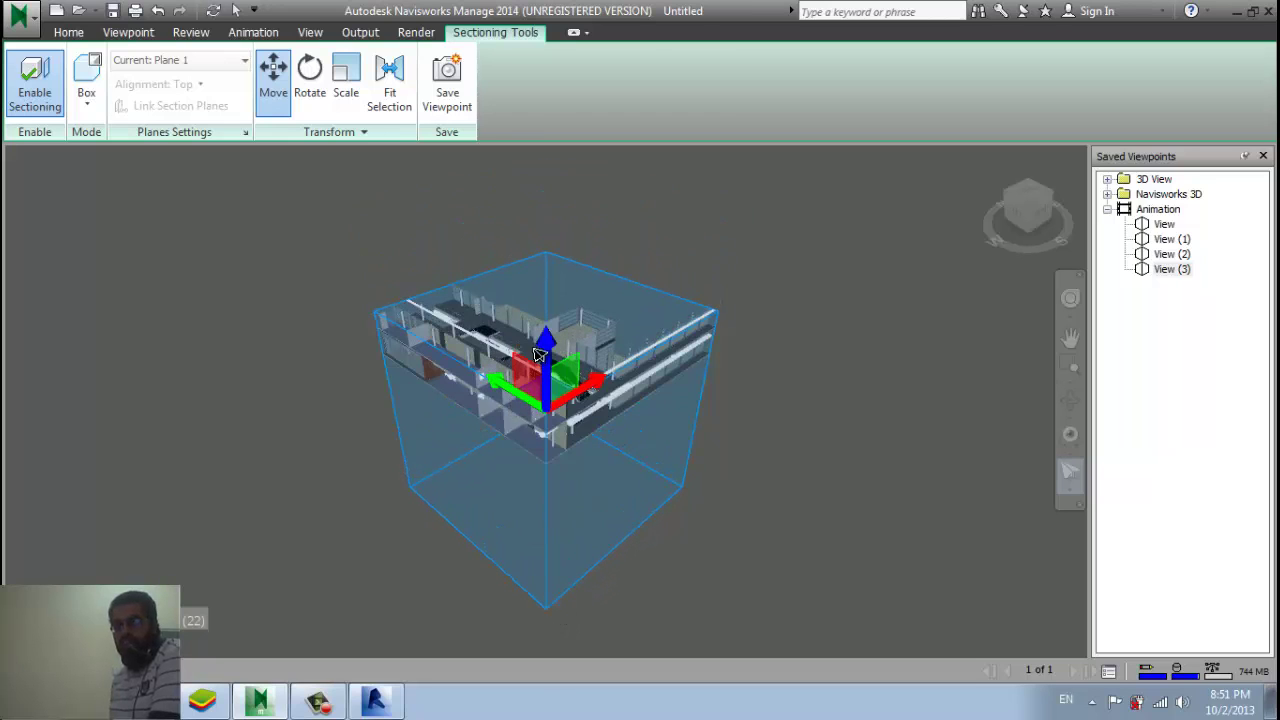
pyautogui.moveTo(537, 355)
pyautogui.mouseDown(button='middle')
pyautogui.moveTo(544, 375)
pyautogui.moveTo(535, 345)
pyautogui.mouseUp(button='middle')
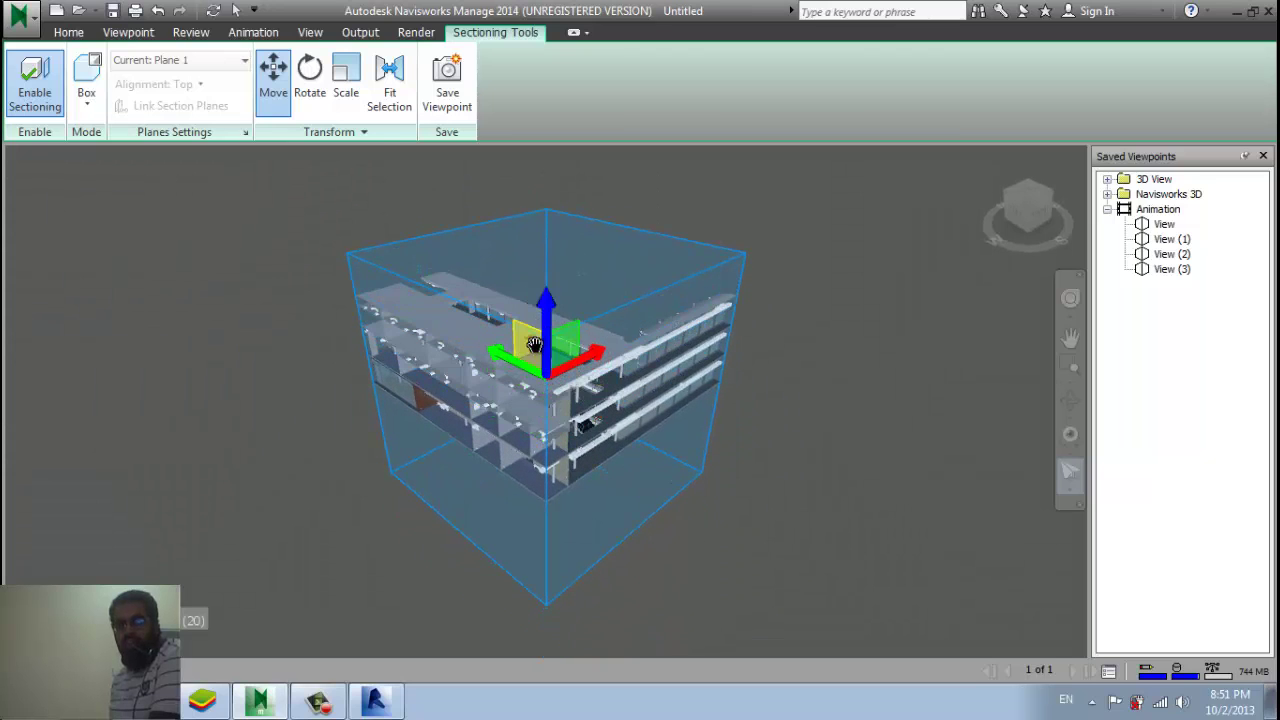
# Rotate the section box with the Rotate gizmo so it trims the building at an angle.
pyautogui.click(308, 85)
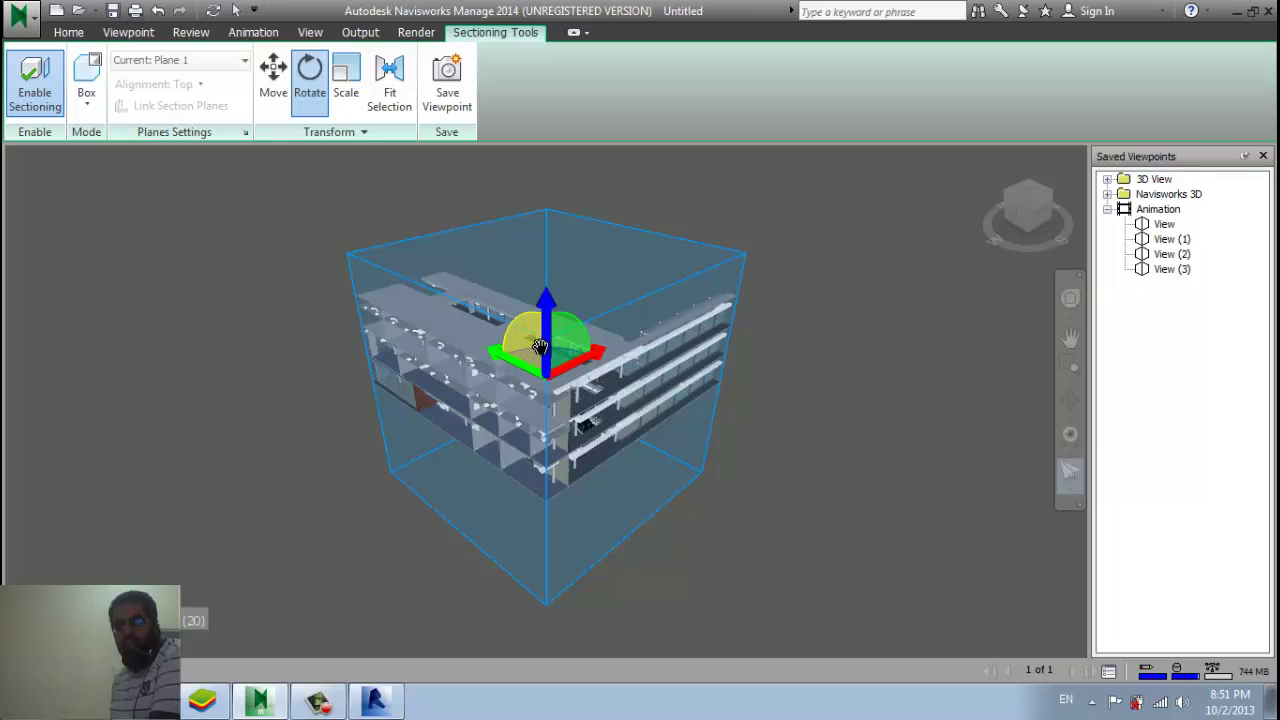
pyautogui.keyDown('shift'); pyautogui.moveTo(520, 286); pyautogui.dragTo(498, 272, button='middle'); pyautogui.keyUp('shift')
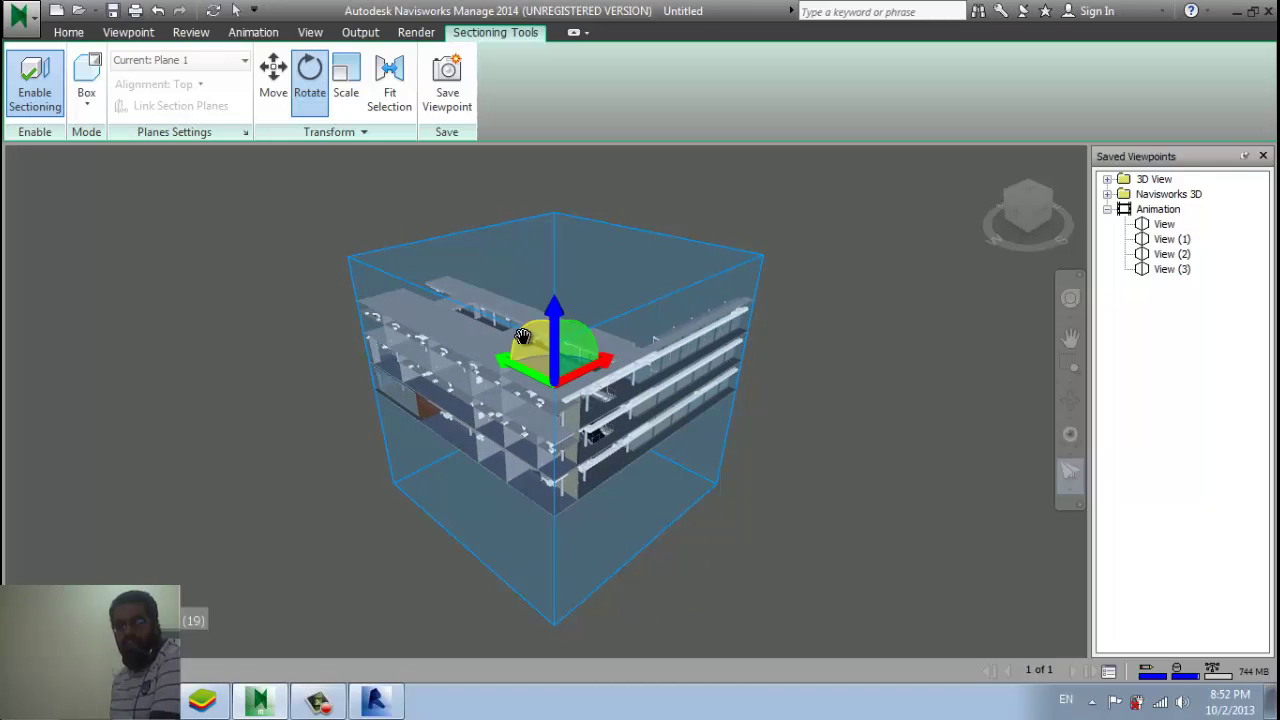
pyautogui.click(324, 96)
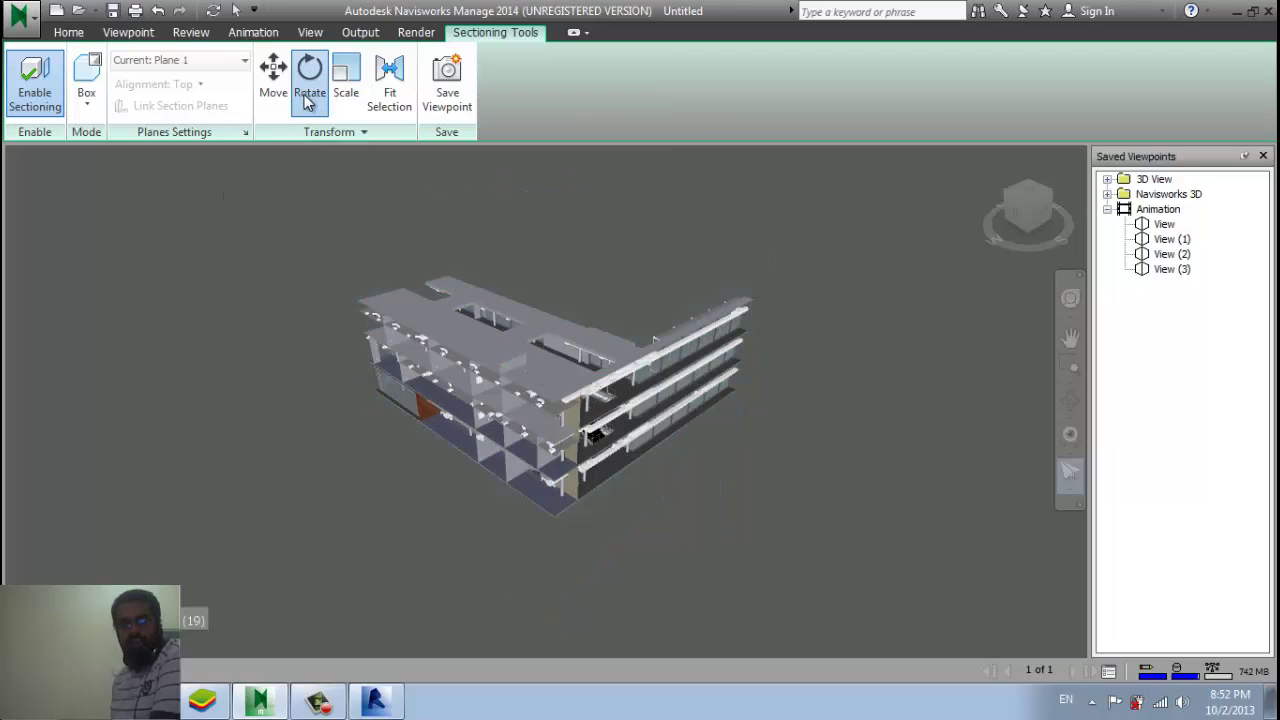
pyautogui.moveTo(540, 360)
pyautogui.mouseDown()
pyautogui.moveTo(490, 412)
pyautogui.moveTo(476, 372)
pyautogui.mouseUp()
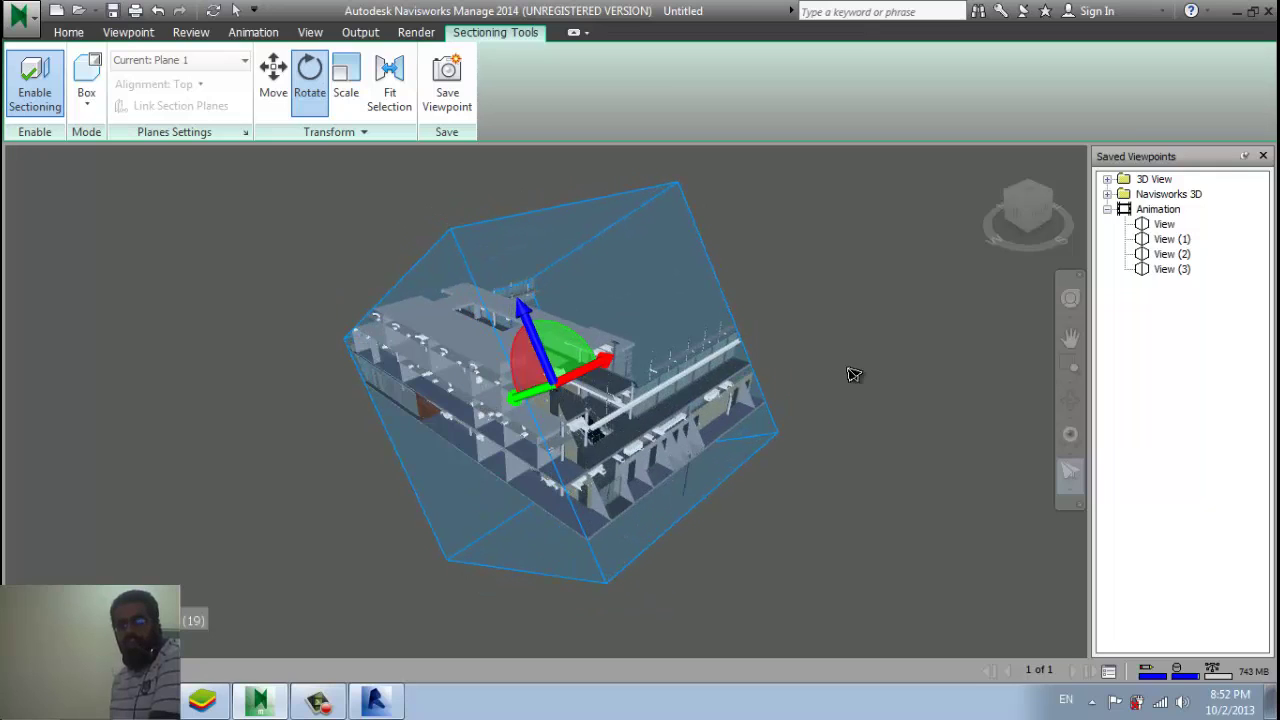
pyautogui.click(312, 88)
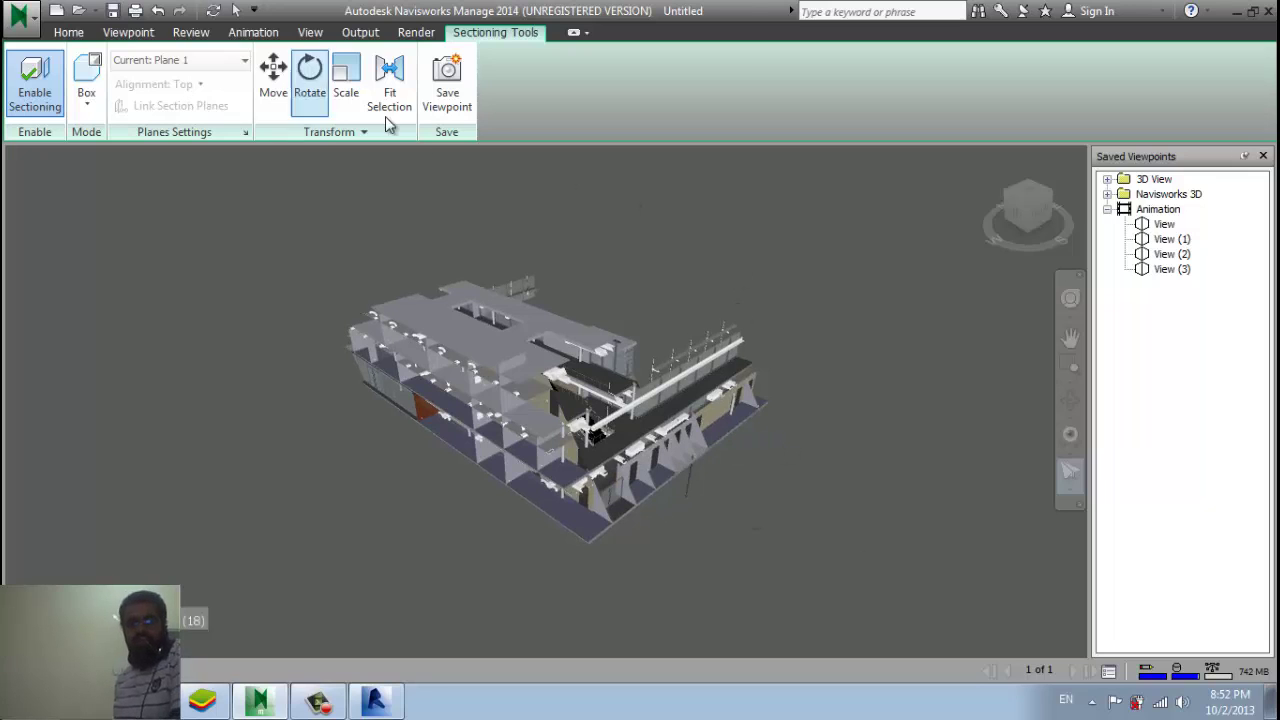
# Set the section mode back to Planes, disable sectioning, and return to the Home tab.
pyautogui.click(86, 100)
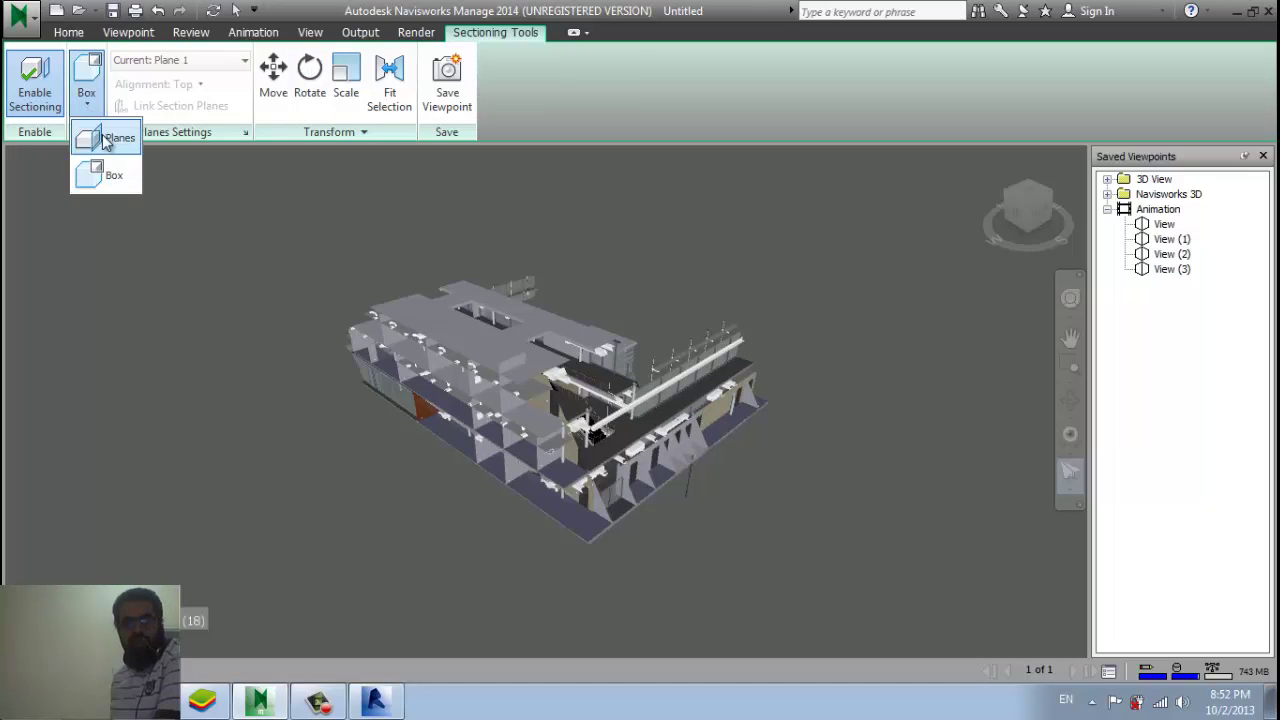
pyautogui.click(115, 150)
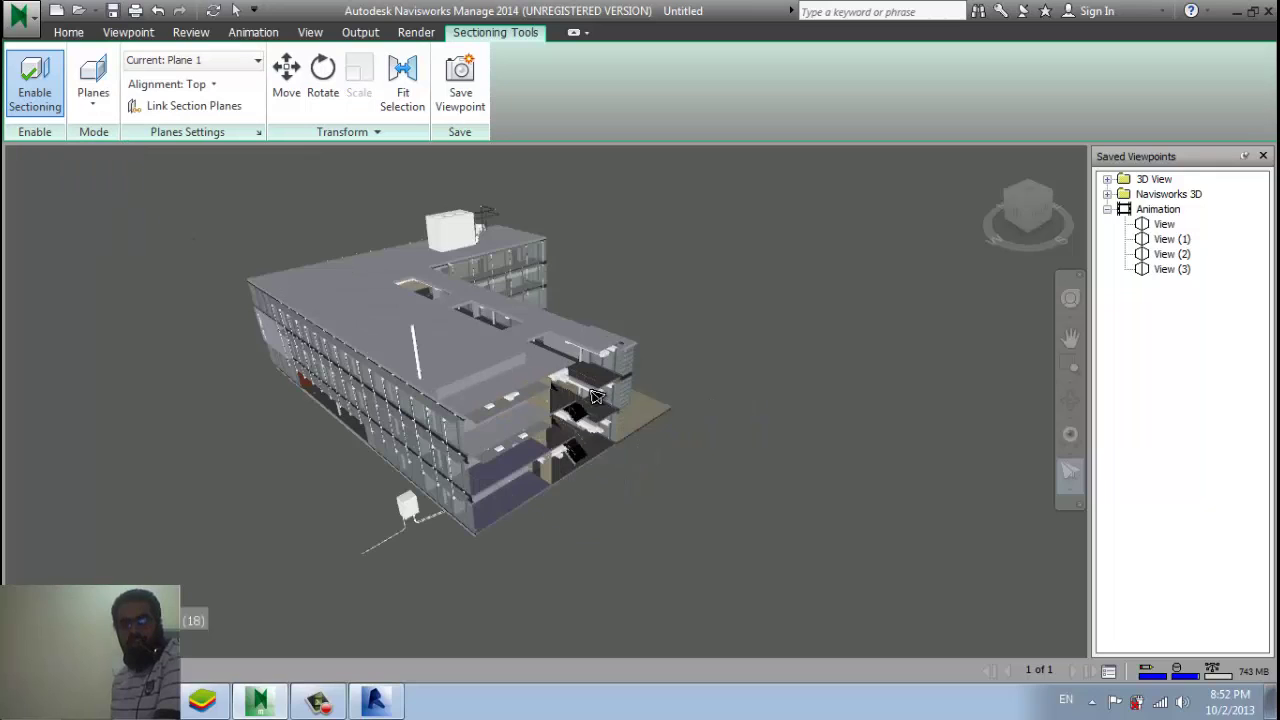
pyautogui.click(16, 106)
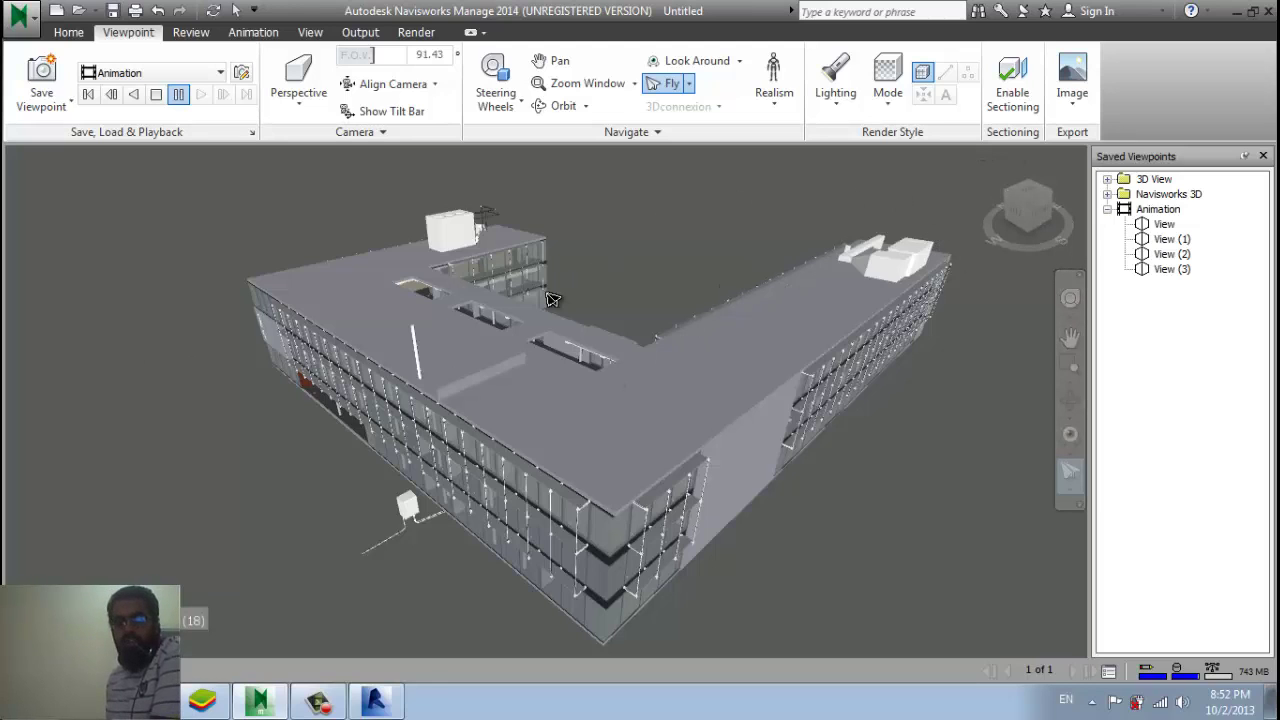
pyautogui.click(68, 32)
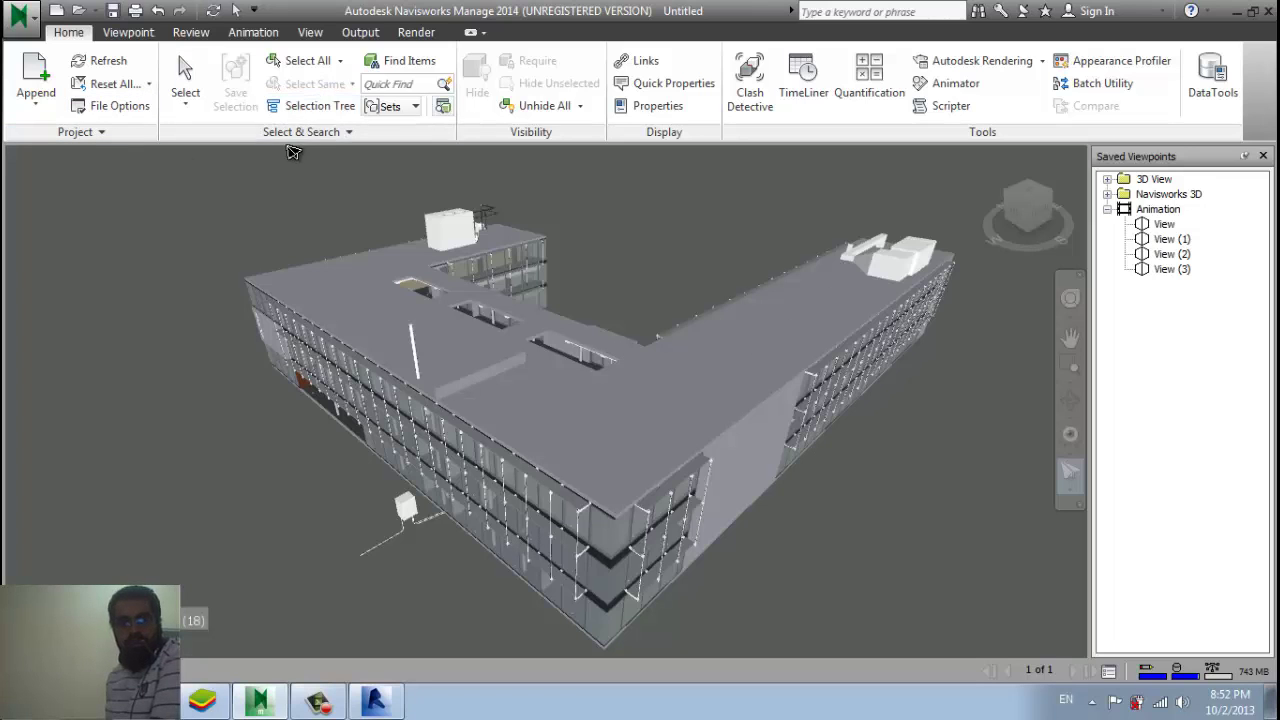
# Open the Selection Tree and expand the project down to Level 1's categories.
pyautogui.click(308, 106)
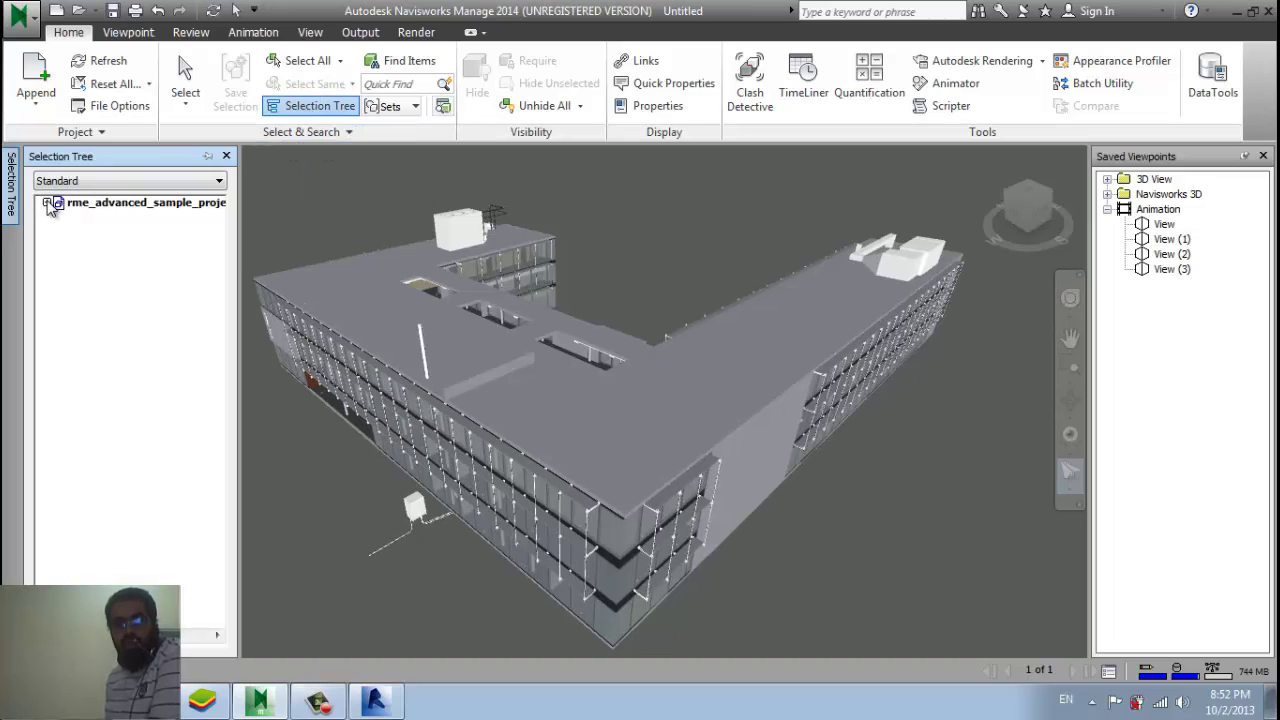
pyautogui.click(47, 203)
pyautogui.click(74, 233)
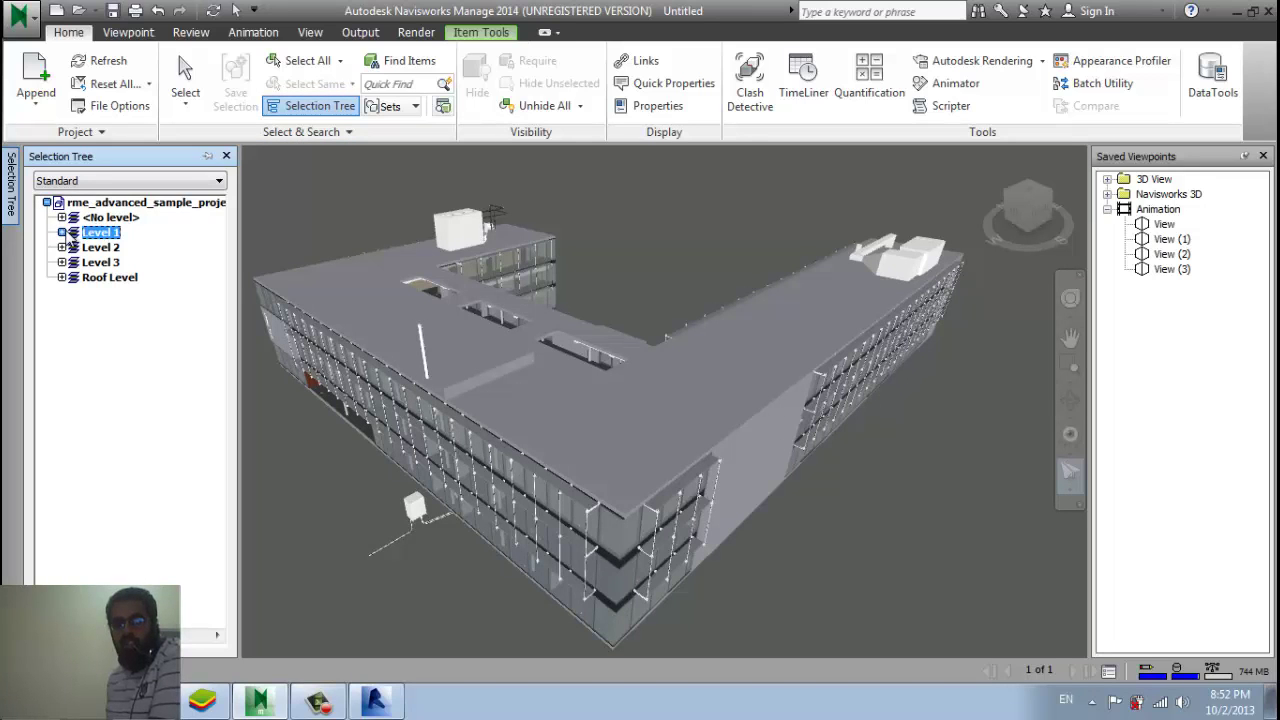
pyautogui.click(62, 233)
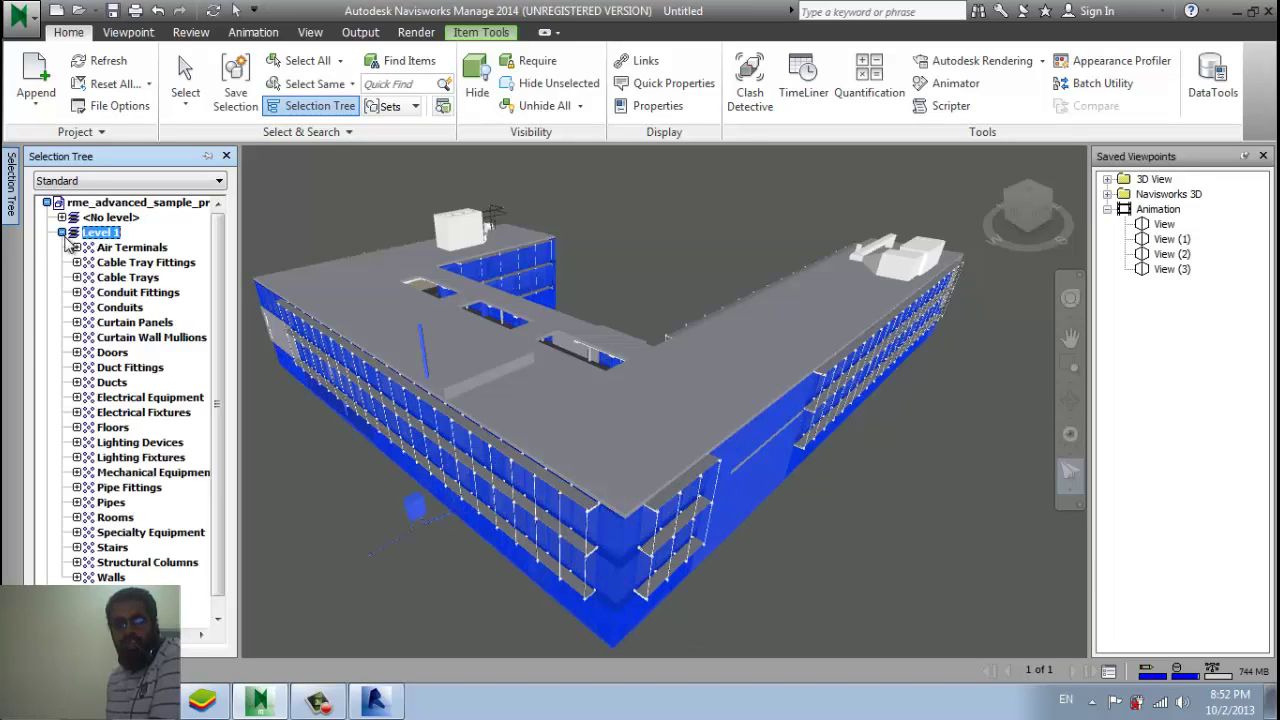
# Select Level 1's Air Terminals, Cable Tray Fittings, Conduits, Duct Fittings, Electrical Fixtures, Lighting Devices, Mechanical Equipment and Pipes.
pyautogui.click(105, 249)
pyautogui.click(140, 263)
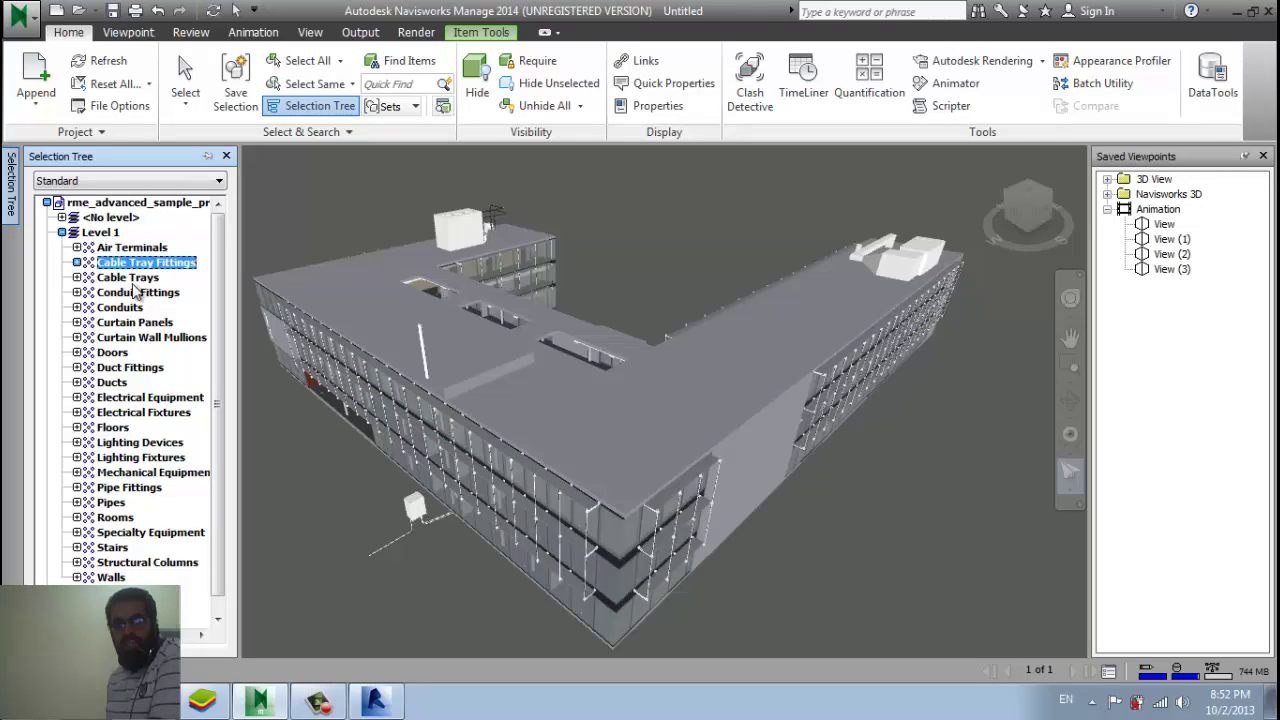
pyautogui.click(118, 307)
pyautogui.click(126, 367)
pyautogui.click(118, 413)
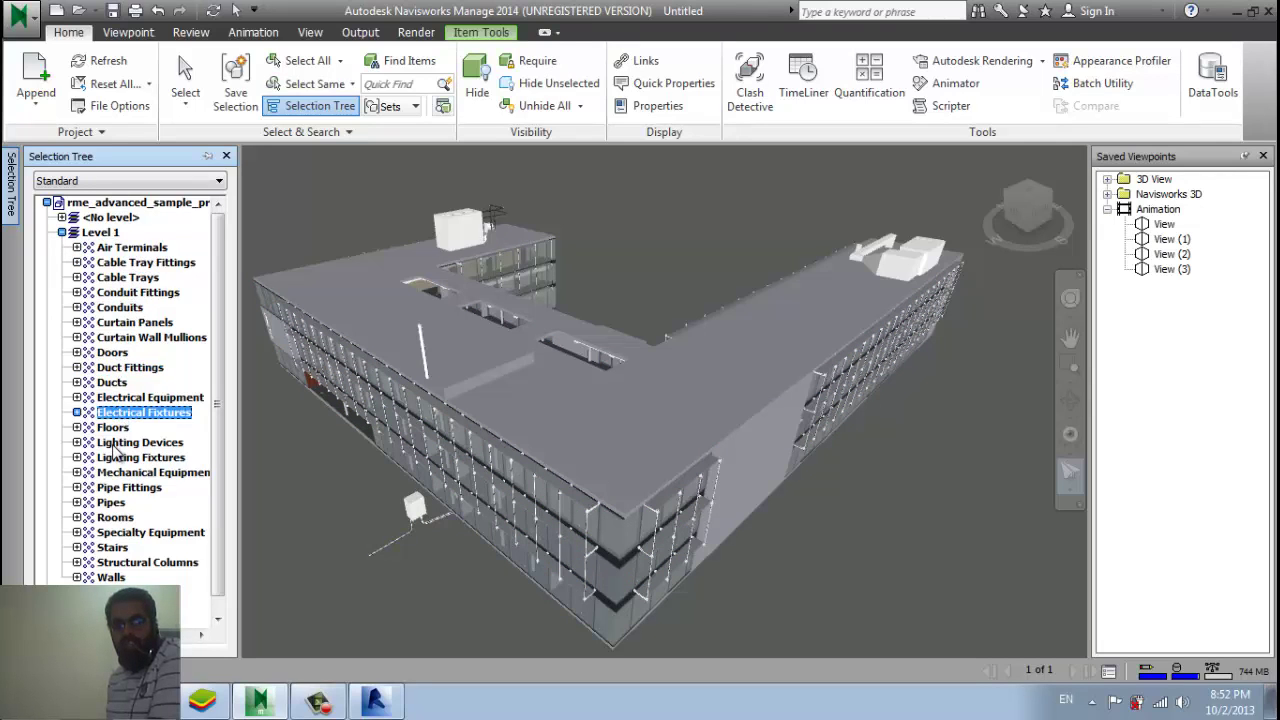
pyautogui.click(118, 443)
pyautogui.click(115, 473)
pyautogui.click(106, 503)
# Highlight Level 1's Electrical Equipment, Rooms, Stairs, Walls, Conduits and Cable Trays in the model.
pyautogui.click(113, 399)
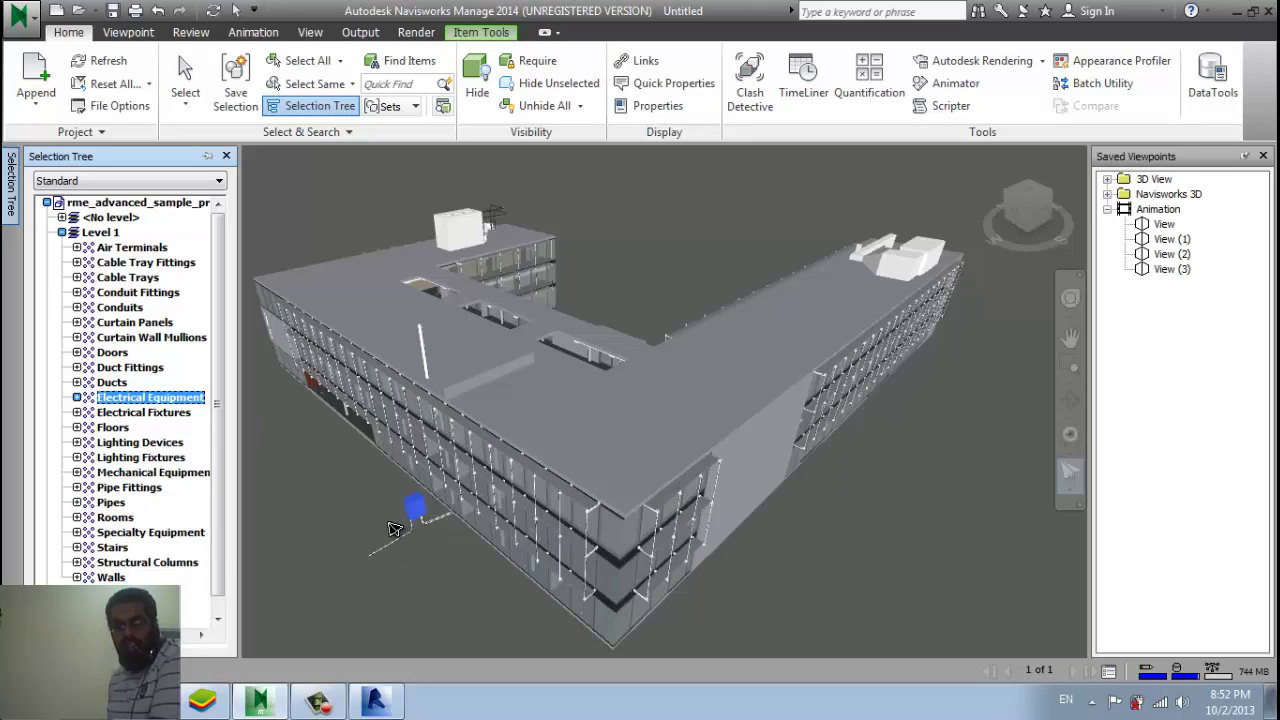
pyautogui.click(115, 517)
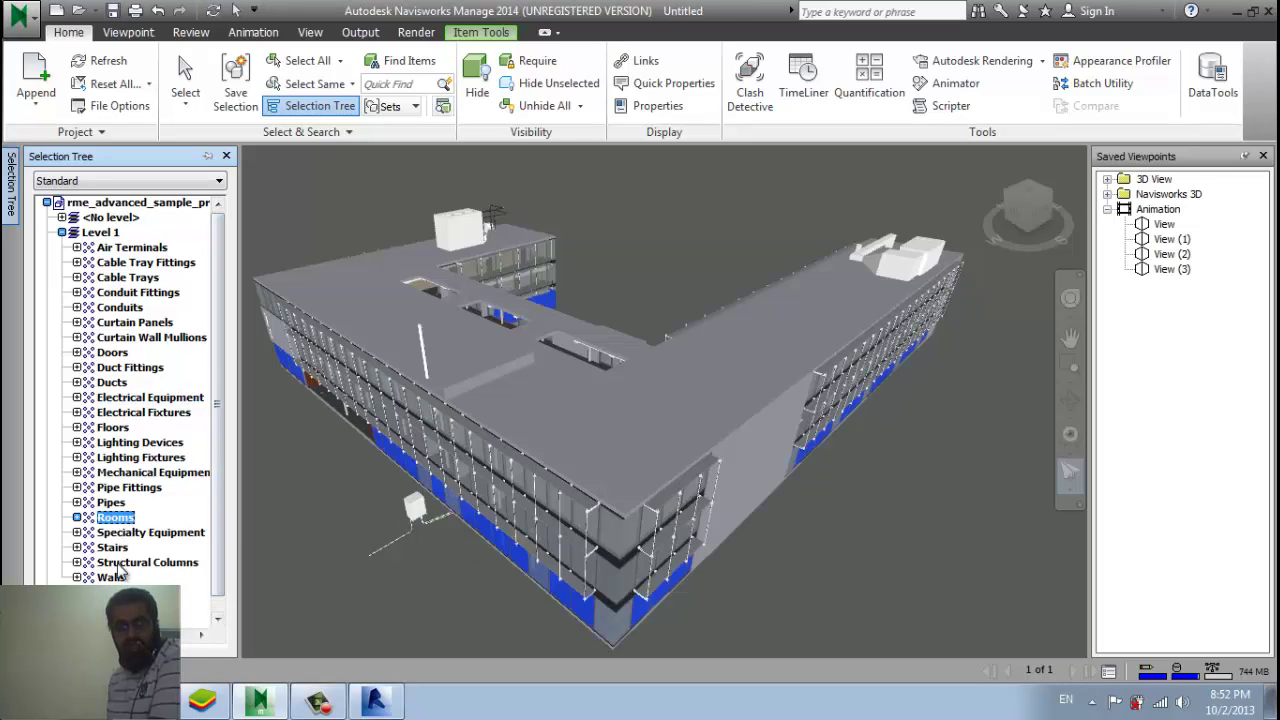
pyautogui.click(112, 547)
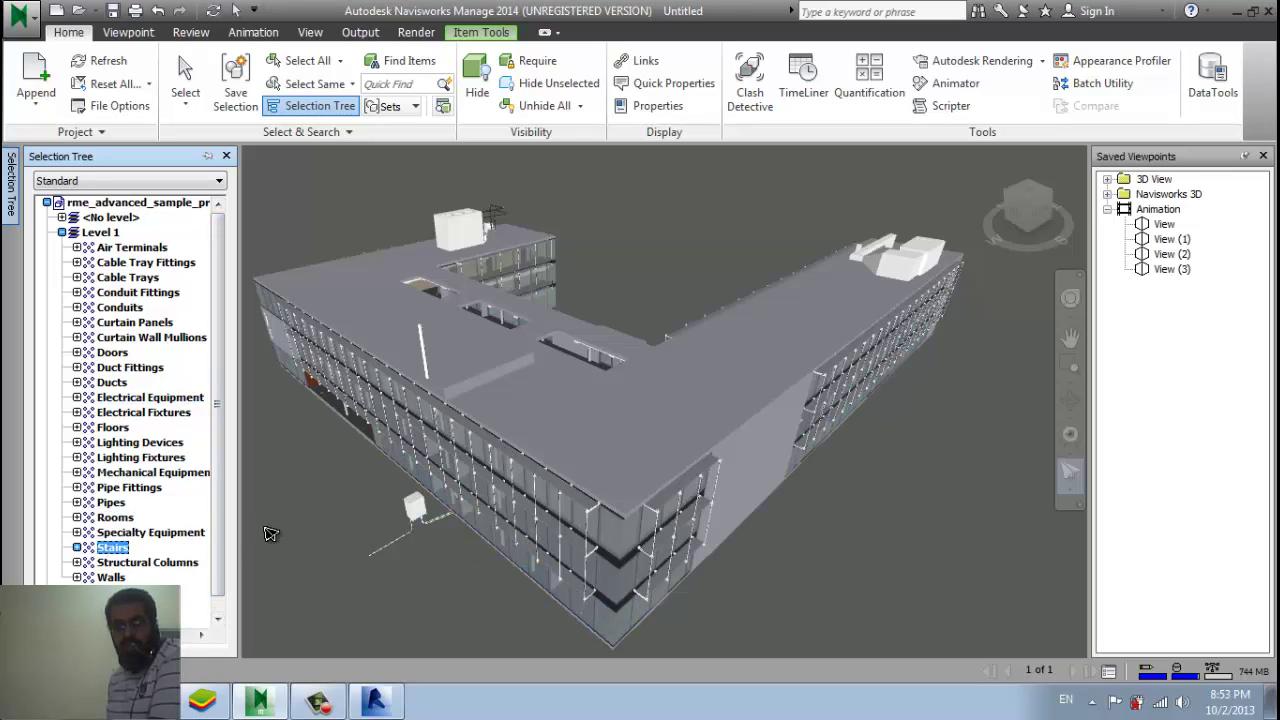
pyautogui.click(111, 577)
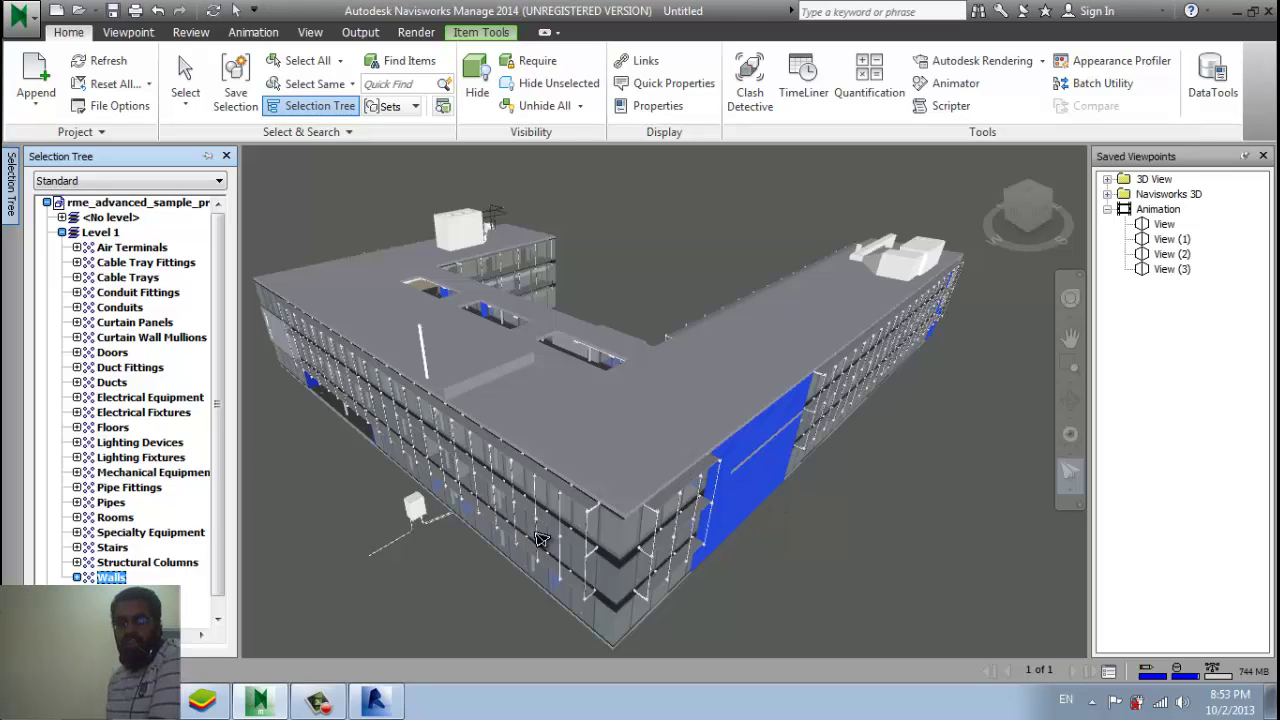
pyautogui.click(108, 307)
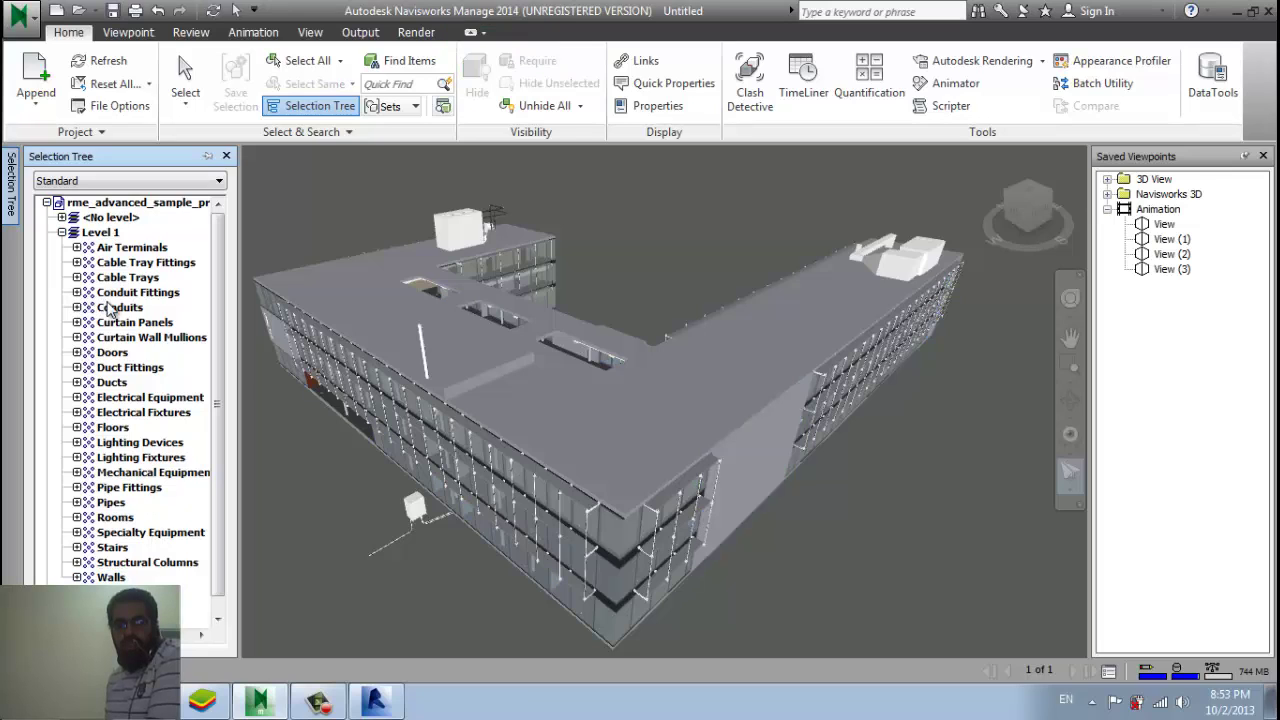
pyautogui.click(119, 279)
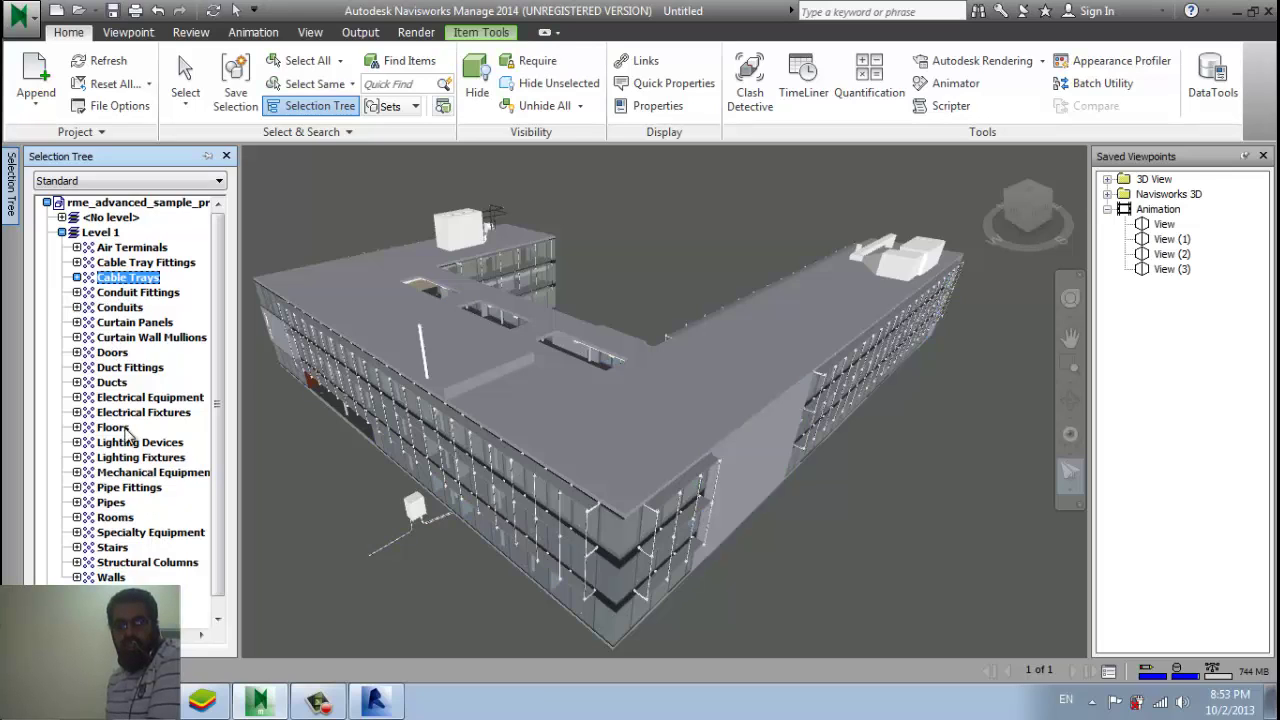
pyautogui.click(111, 576)
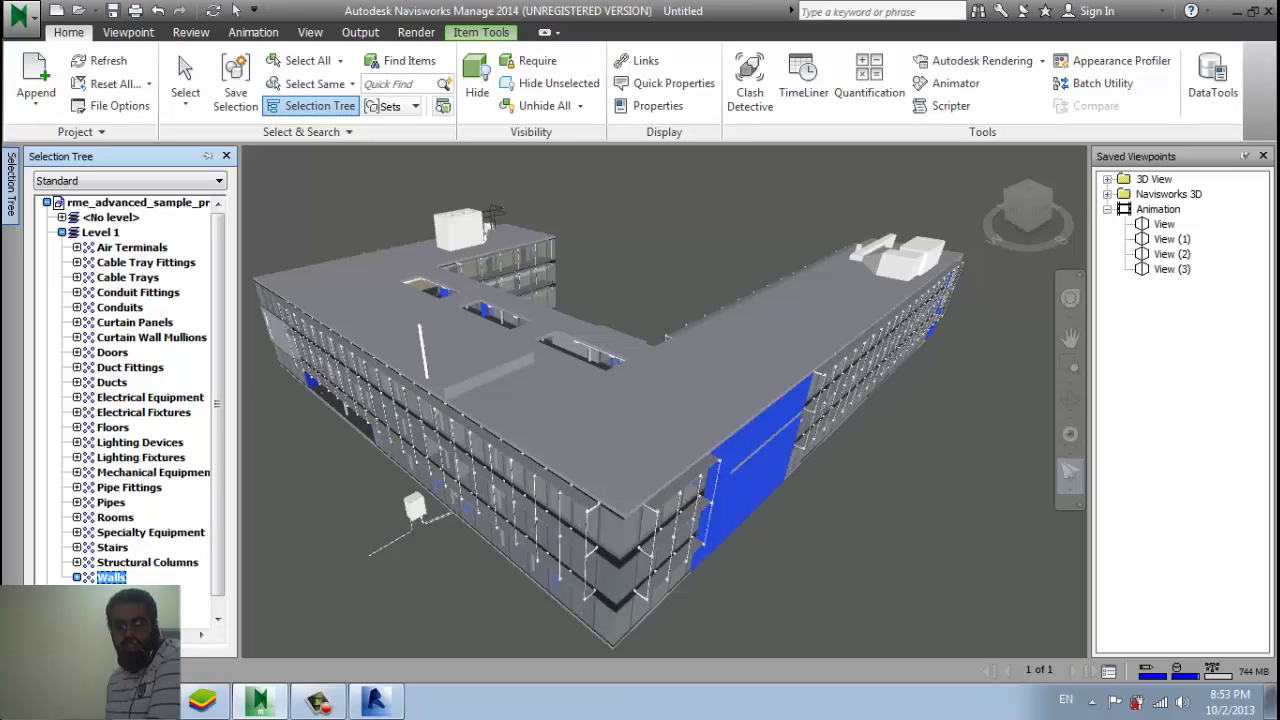
# Expand Level 2 into its categories and select its Doors.
pyautogui.press('Down')
pyautogui.click(62, 578)
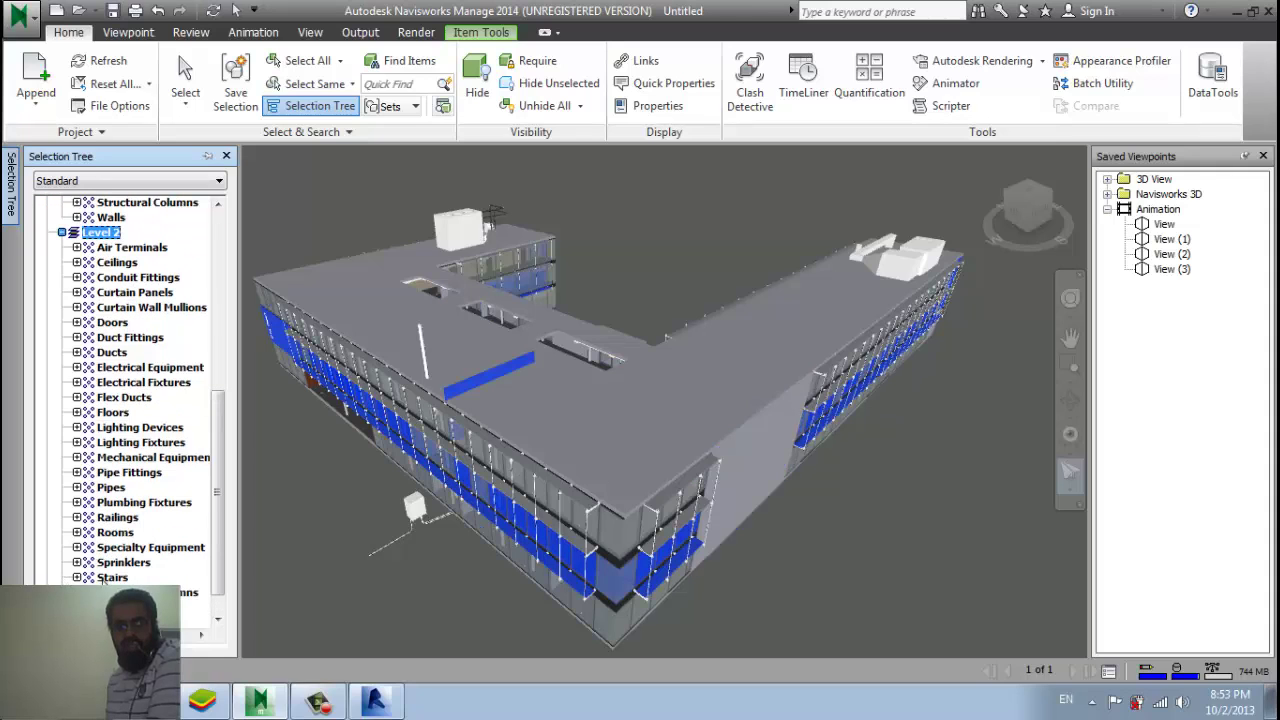
pyautogui.click(112, 578)
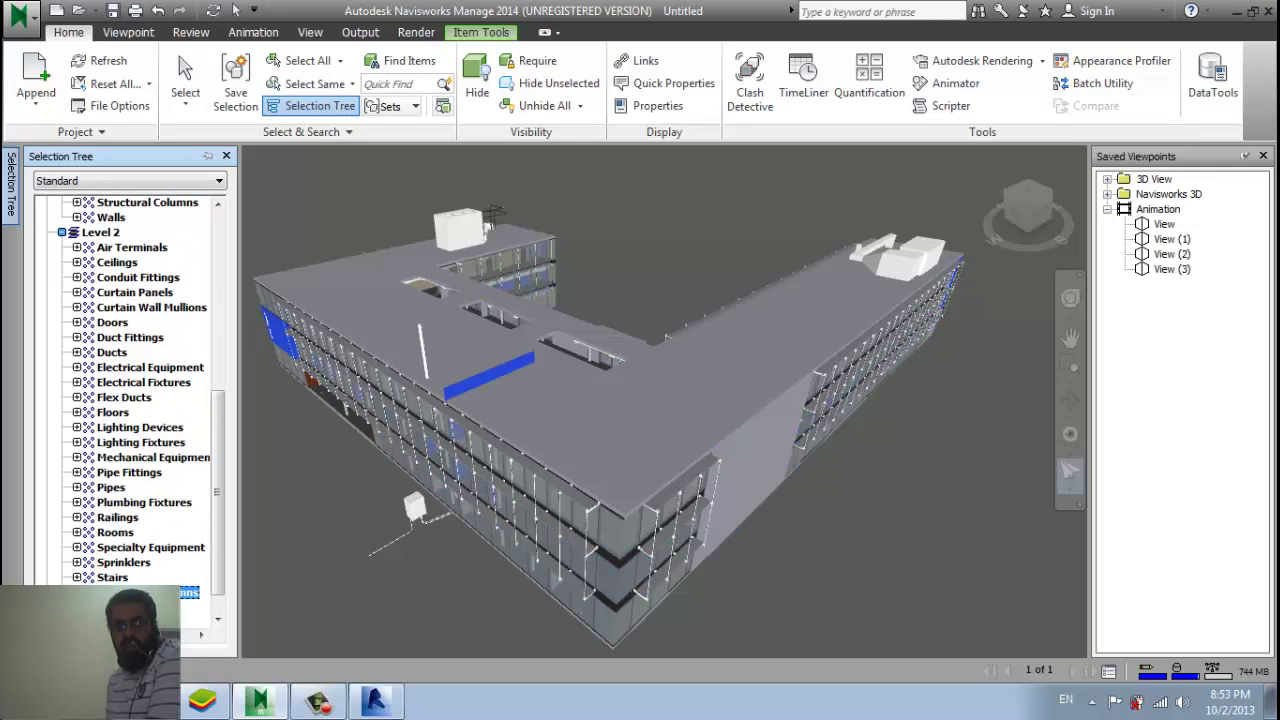
pyautogui.click(112, 322)
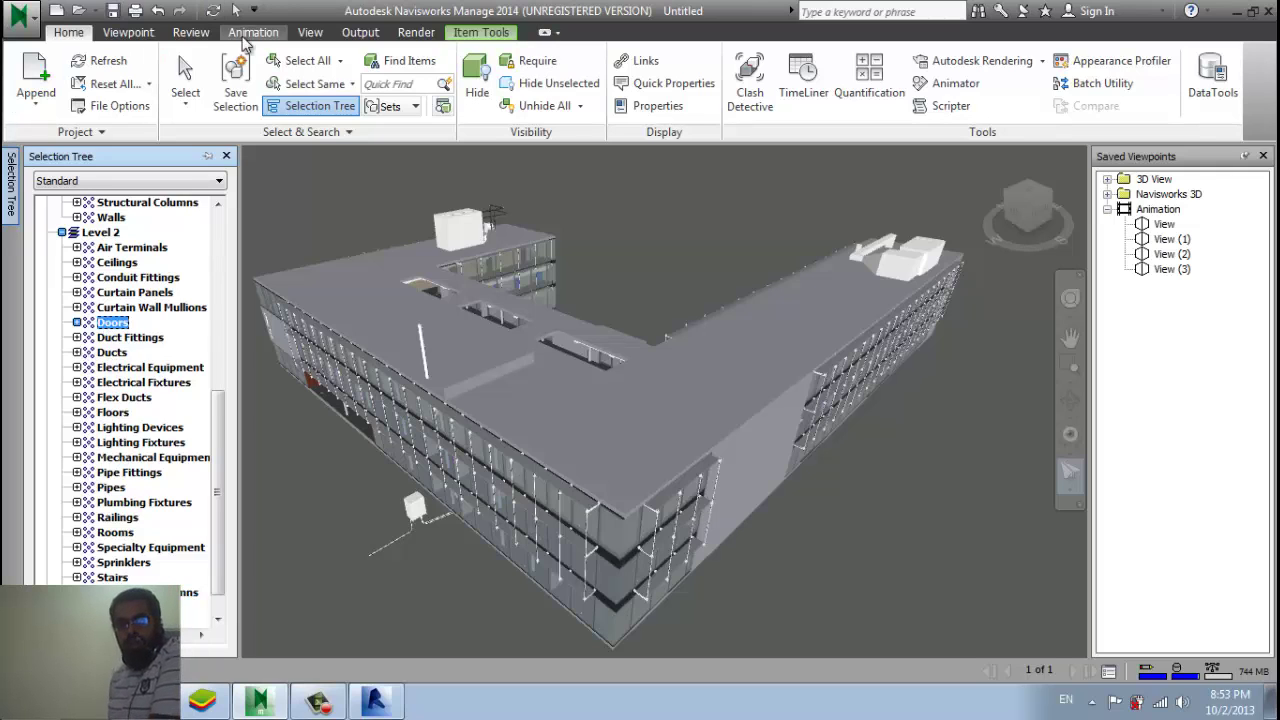
# Close the TimeLiner panel and bring up Manage Sets from the Sets list.
pyautogui.click(415, 107)
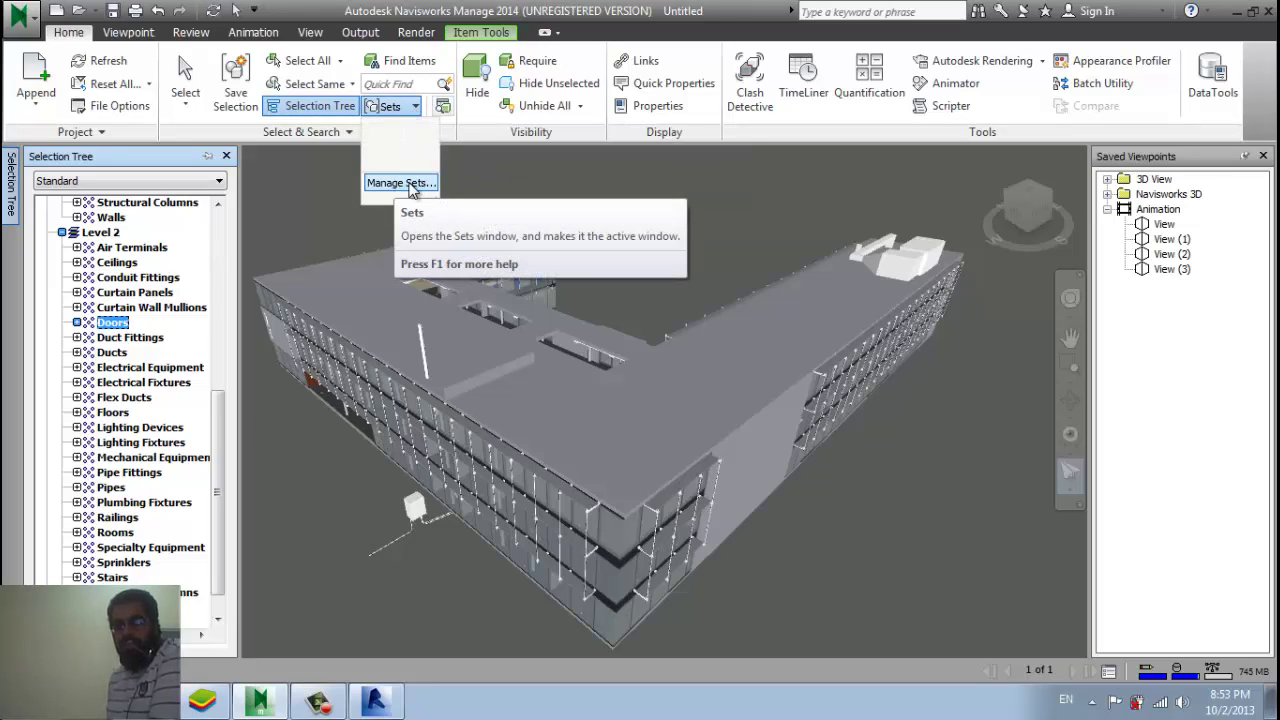
pyautogui.click(318, 706)
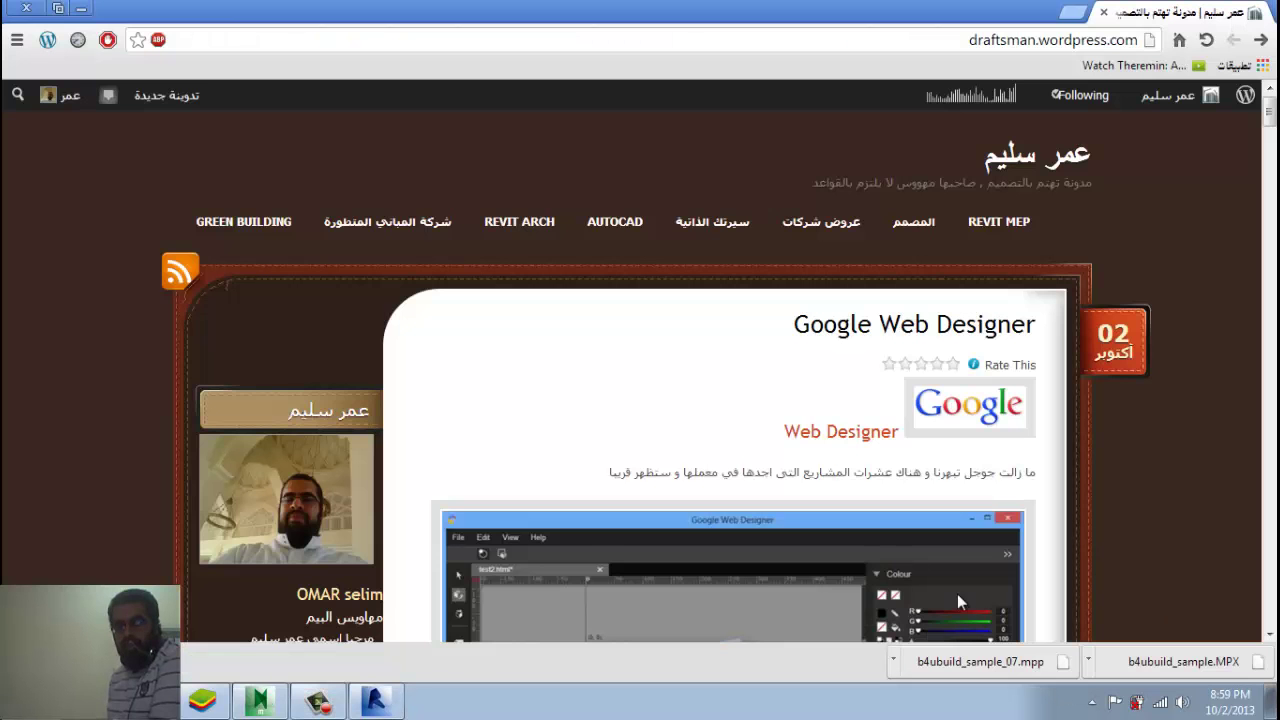
pyautogui.click(258, 703)
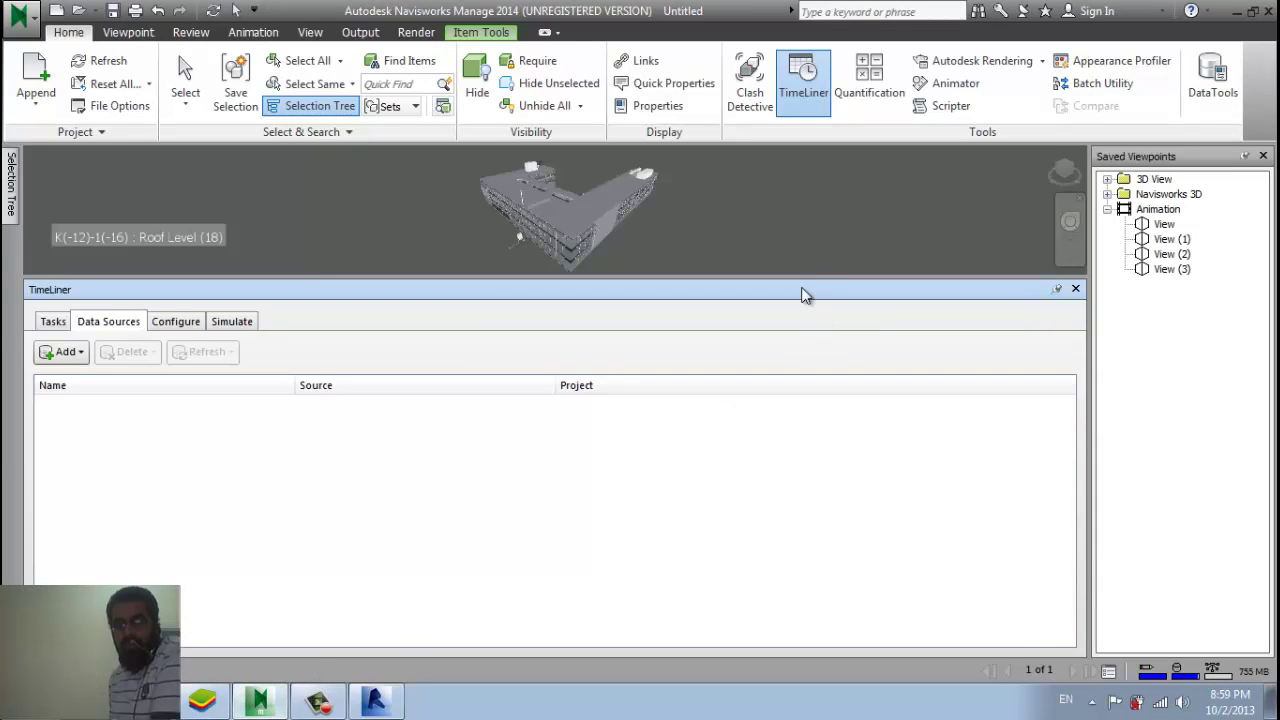
pyautogui.click(836, 98)
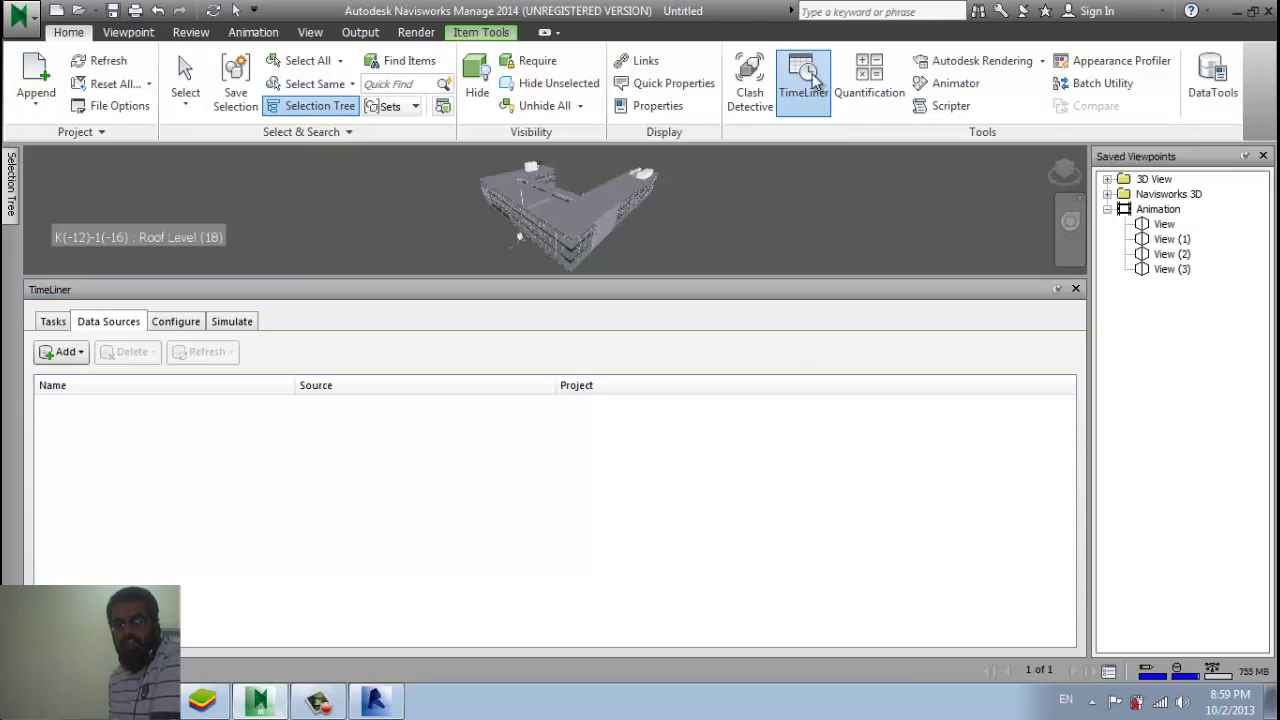
pyautogui.click(414, 106)
pyautogui.click(400, 183)
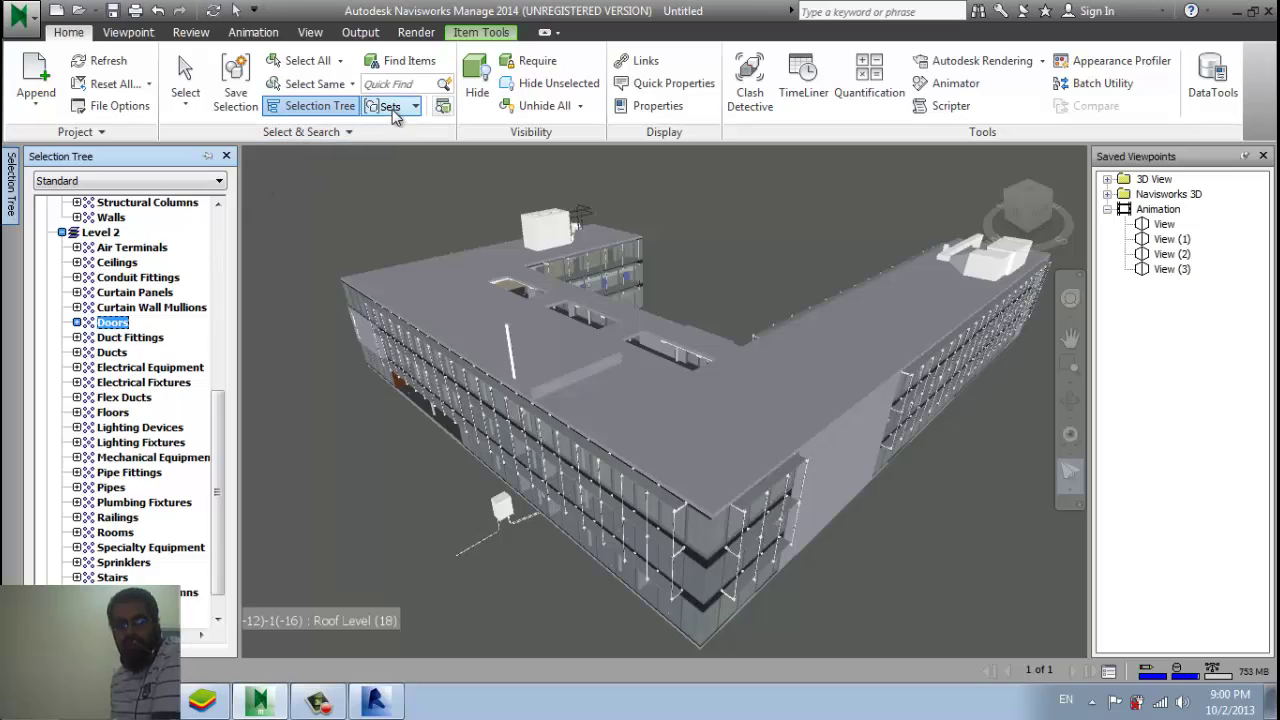
# Float the Sets panel in its own window beside the Selection Tree.
pyautogui.click(443, 106)
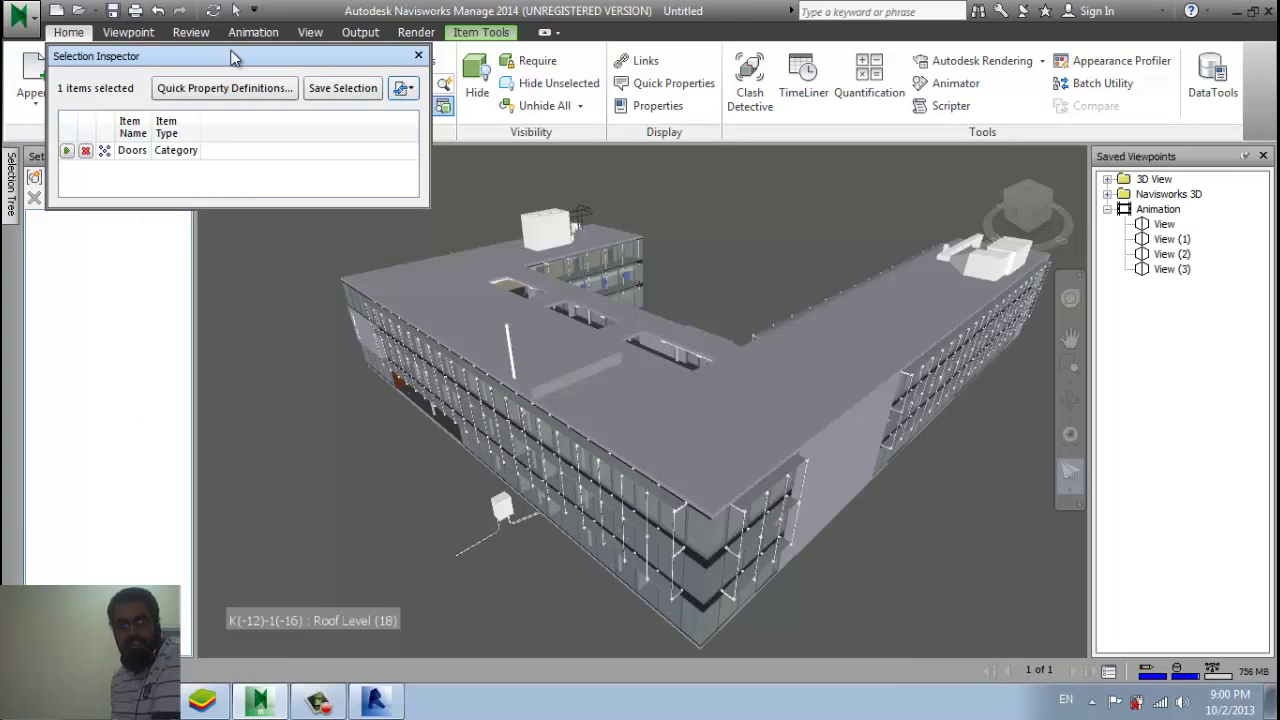
pyautogui.click(418, 55)
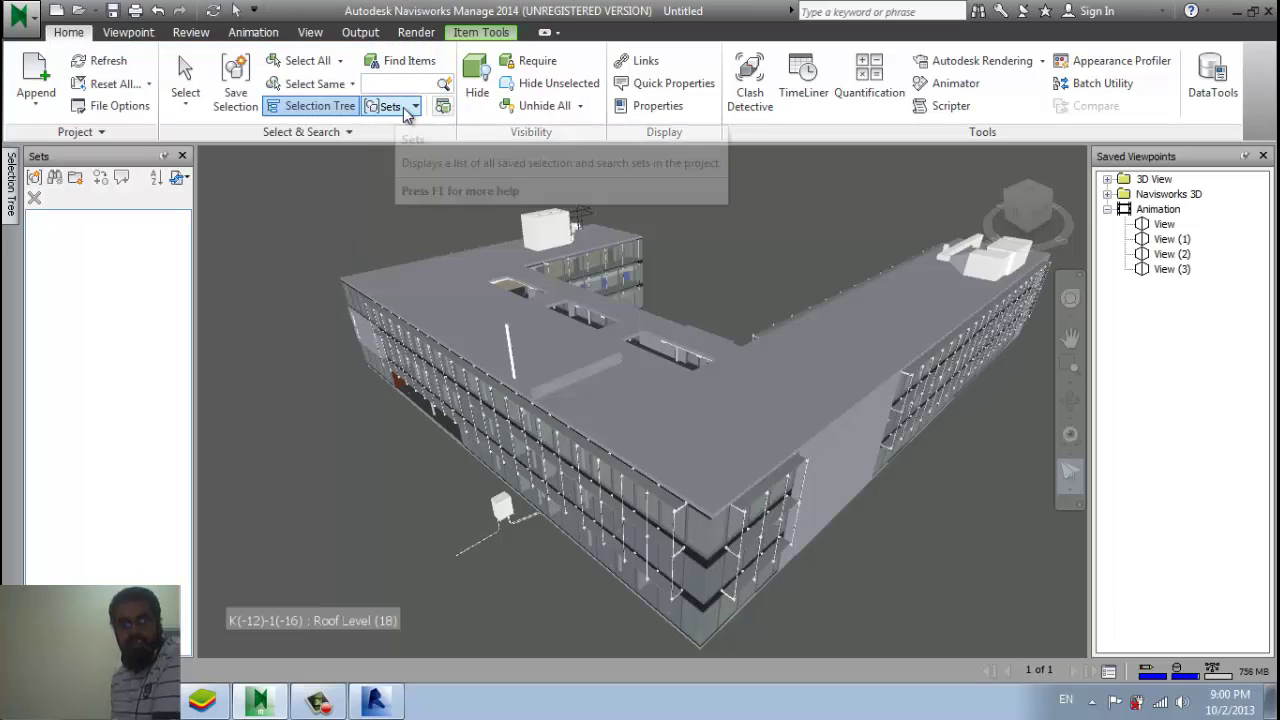
pyautogui.click(408, 106)
pyautogui.click(400, 184)
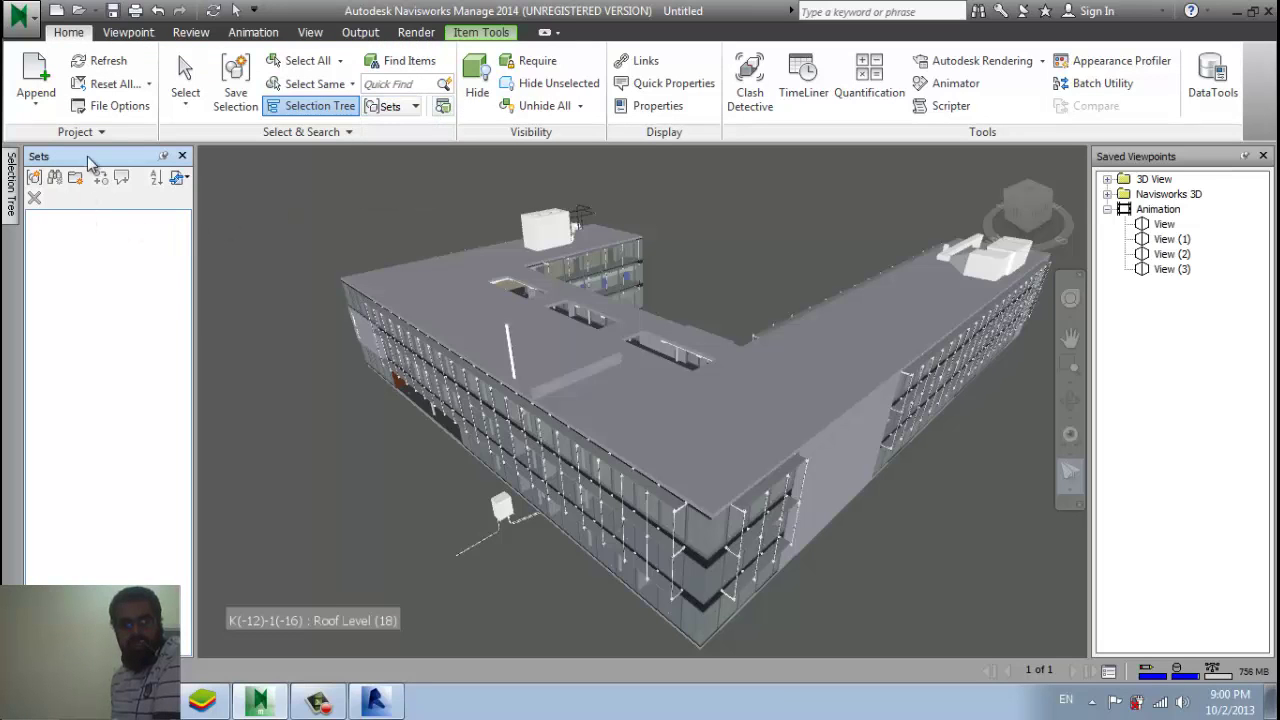
pyautogui.moveTo(90, 163)
pyautogui.mouseDown()
pyautogui.moveTo(98, 184)
pyautogui.moveTo(55, 397)
pyautogui.mouseUp()
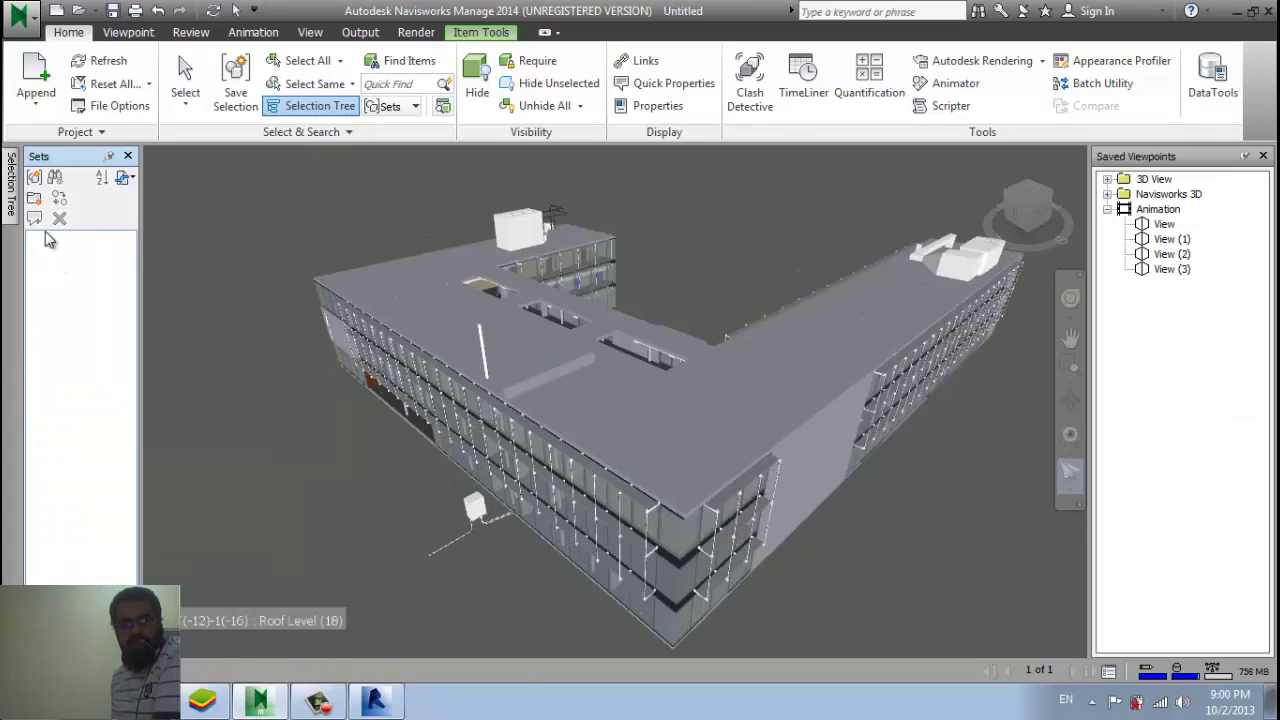
pyautogui.click(9, 205)
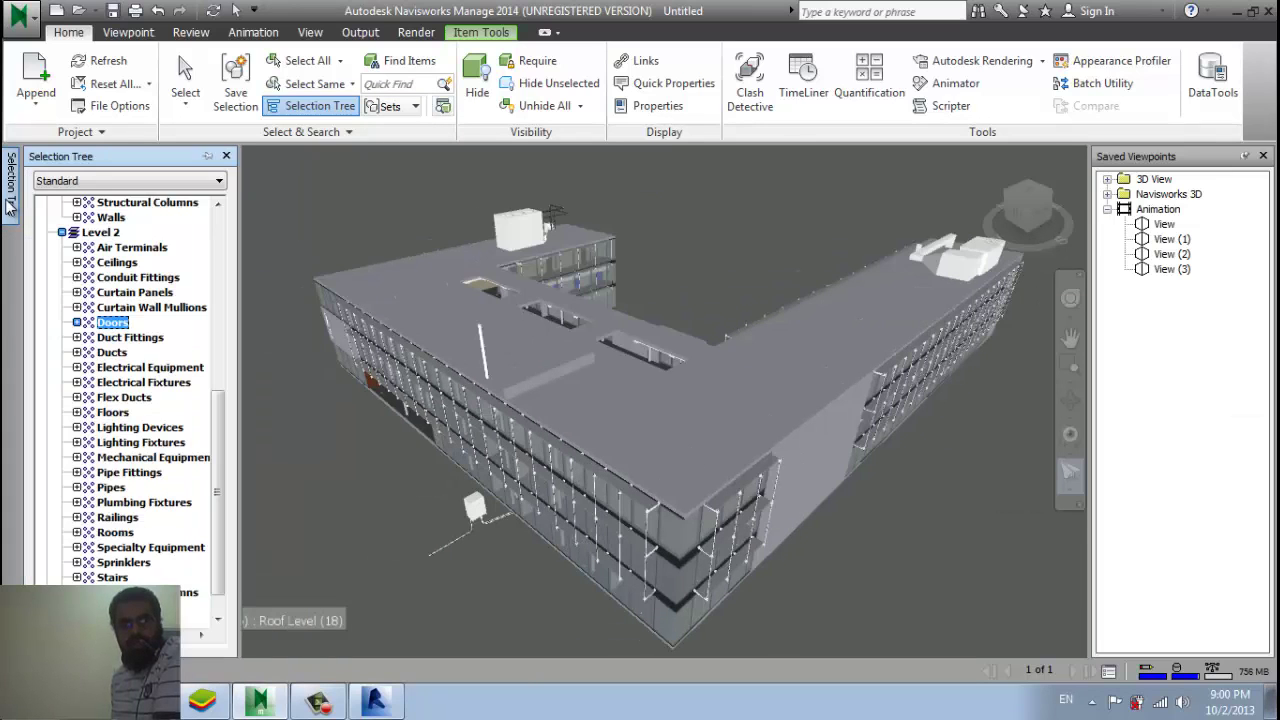
pyautogui.click(208, 156)
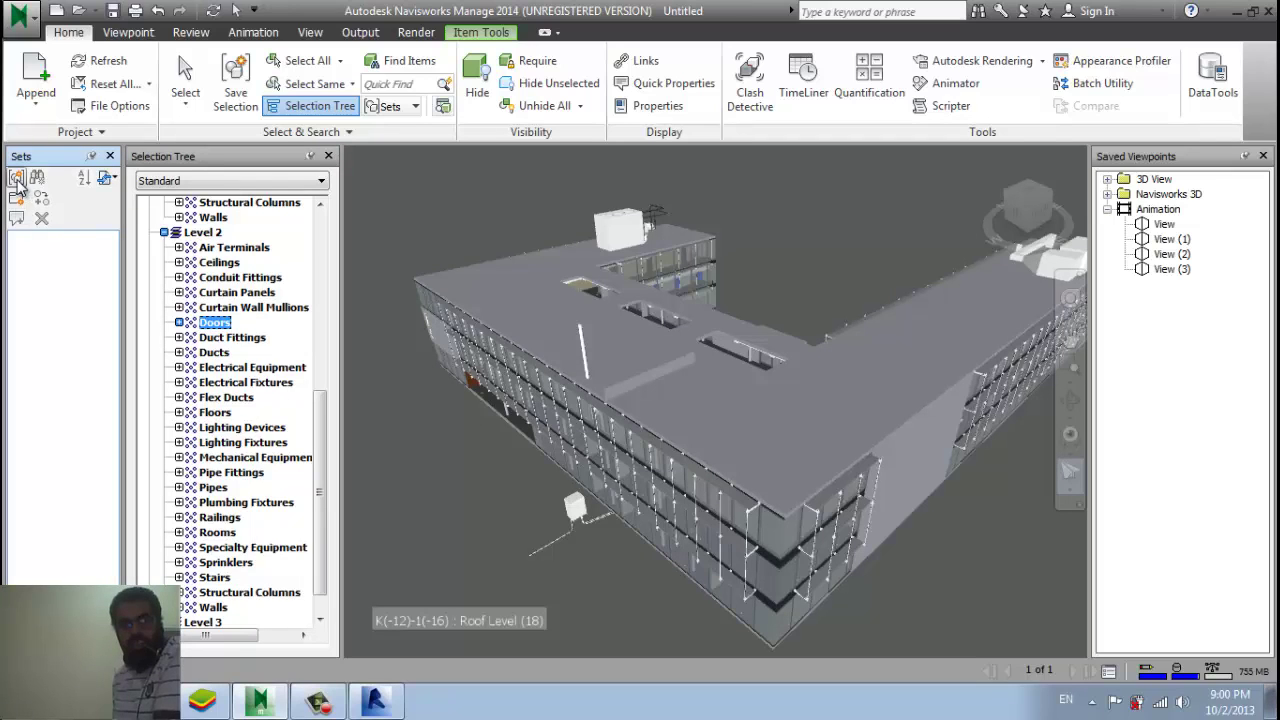
# Save the Level 2 Doors as set DOORS2 and the Level 2 Ducts as set DUCT2.
pyautogui.click(16, 178)
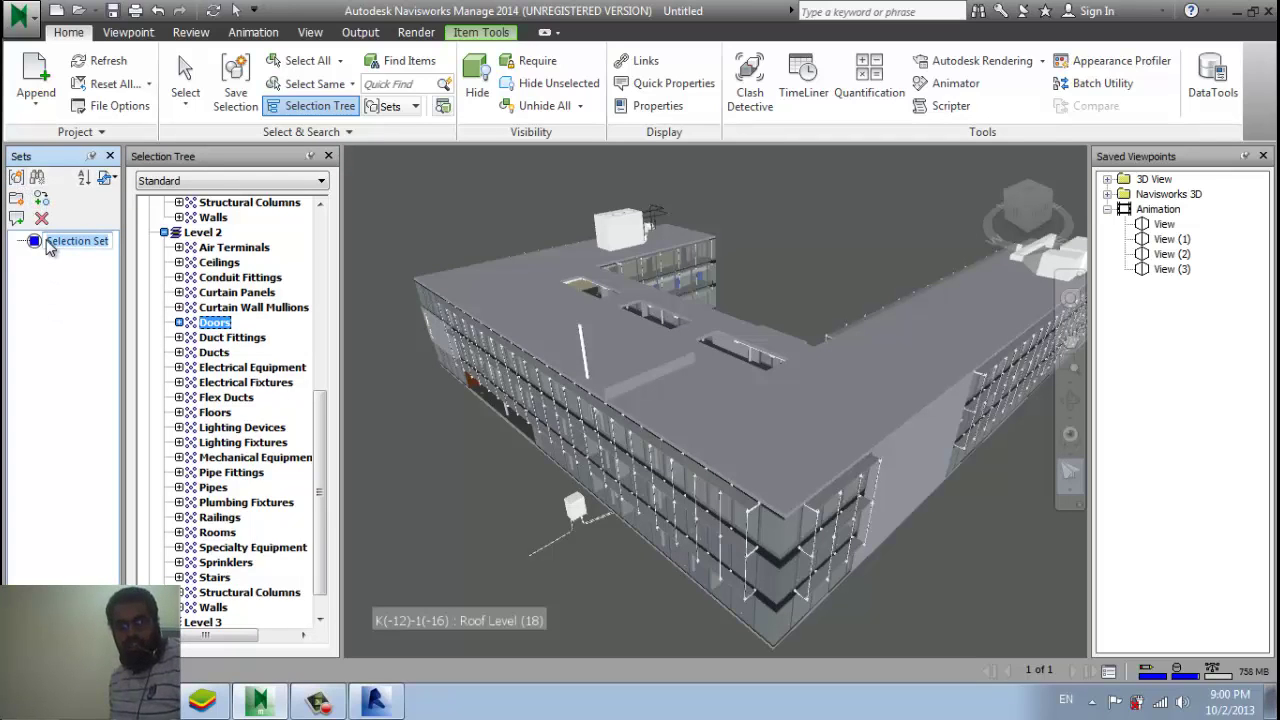
pyautogui.write('Do')
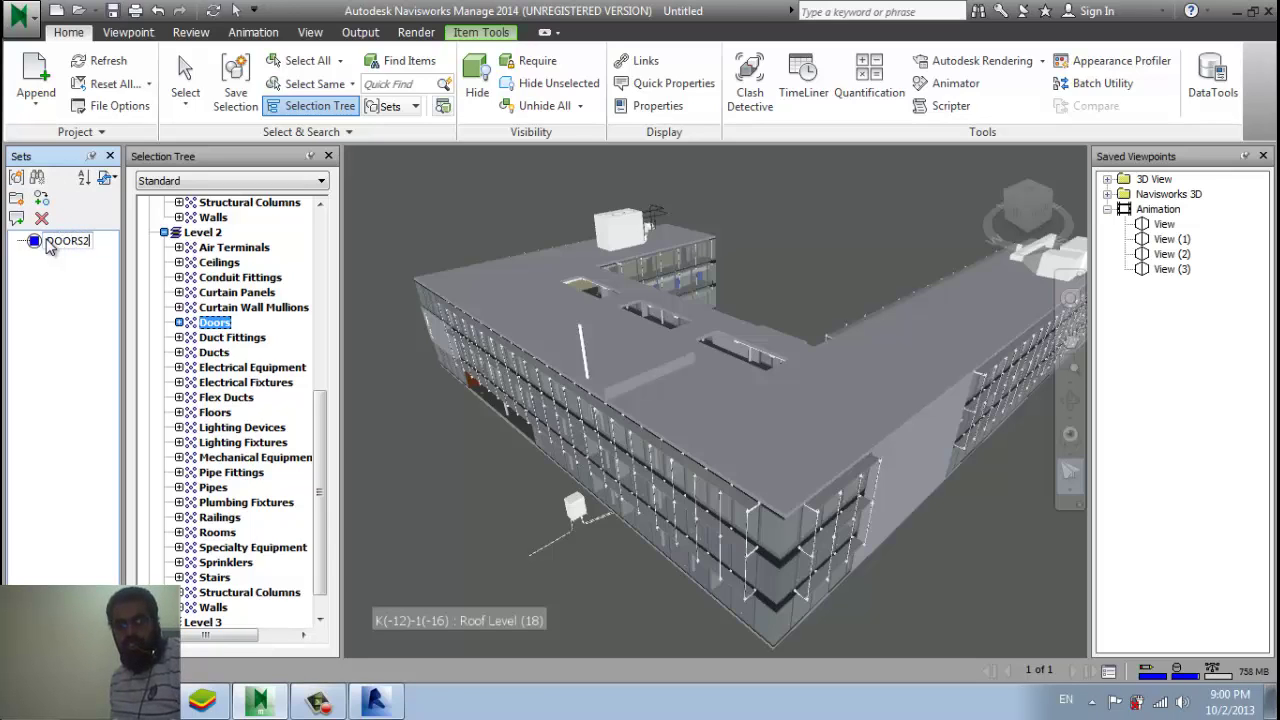
pyautogui.press('Return')
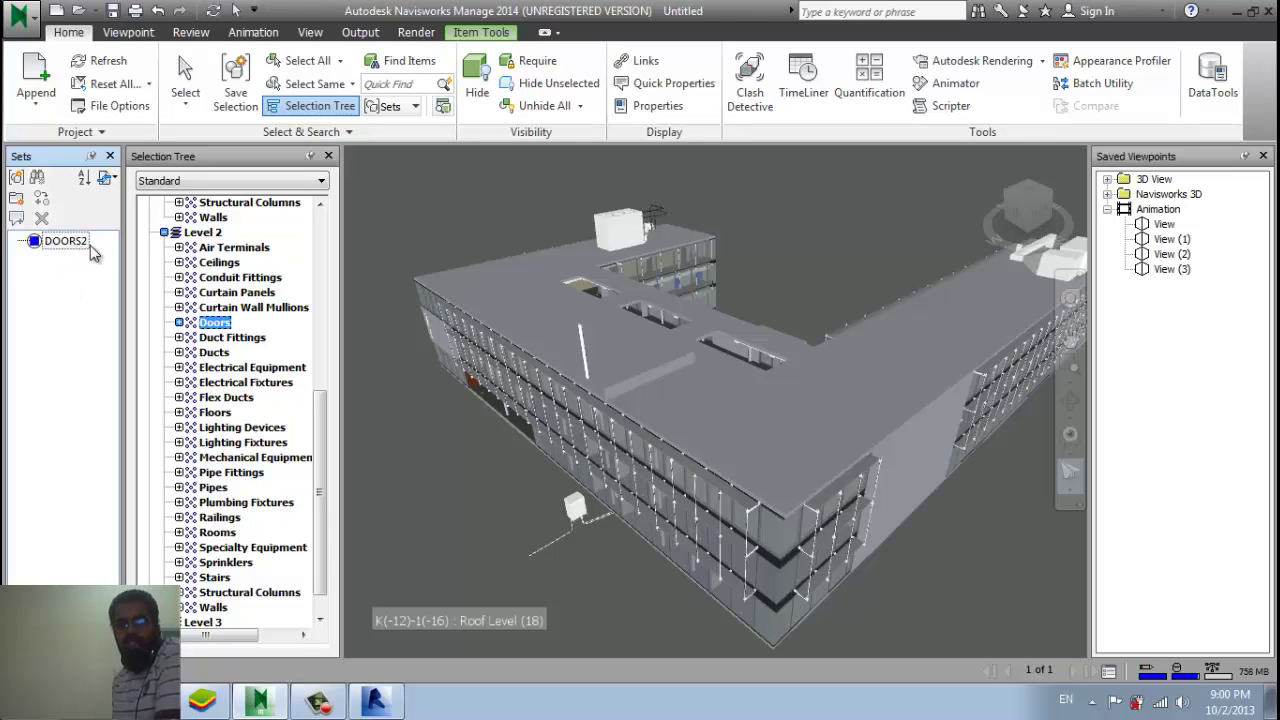
pyautogui.click(216, 353)
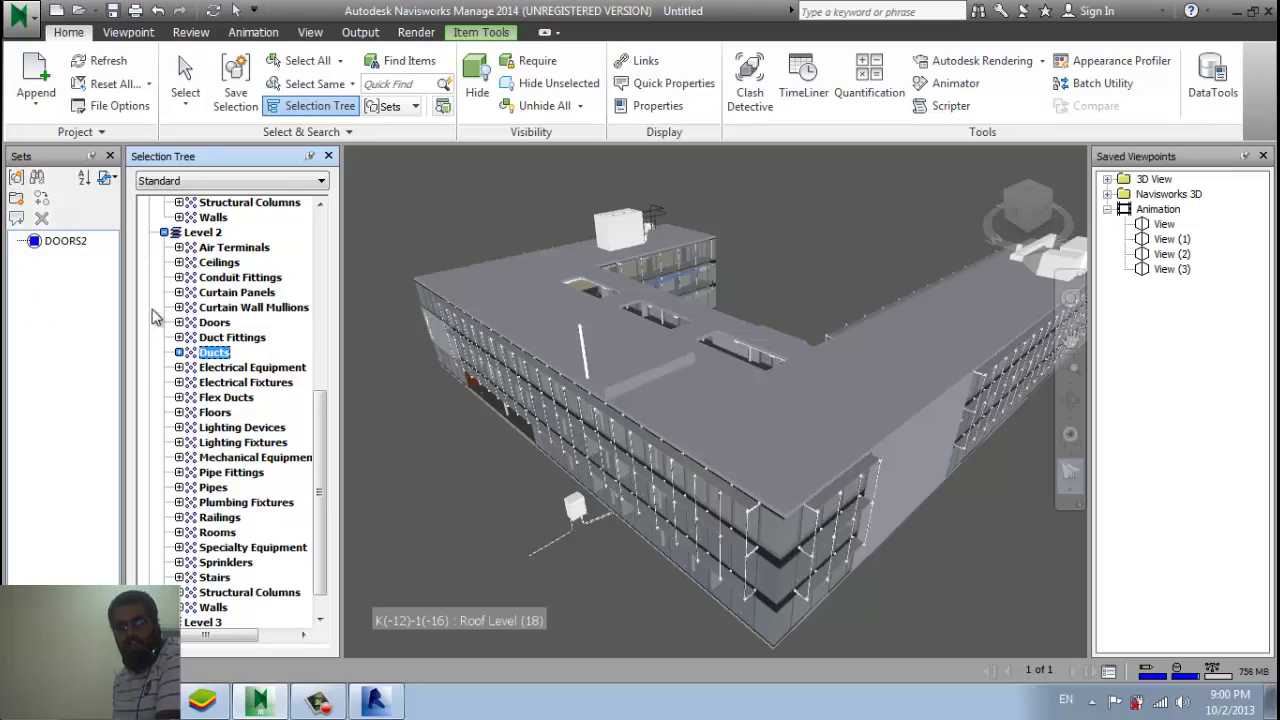
pyautogui.click(16, 176)
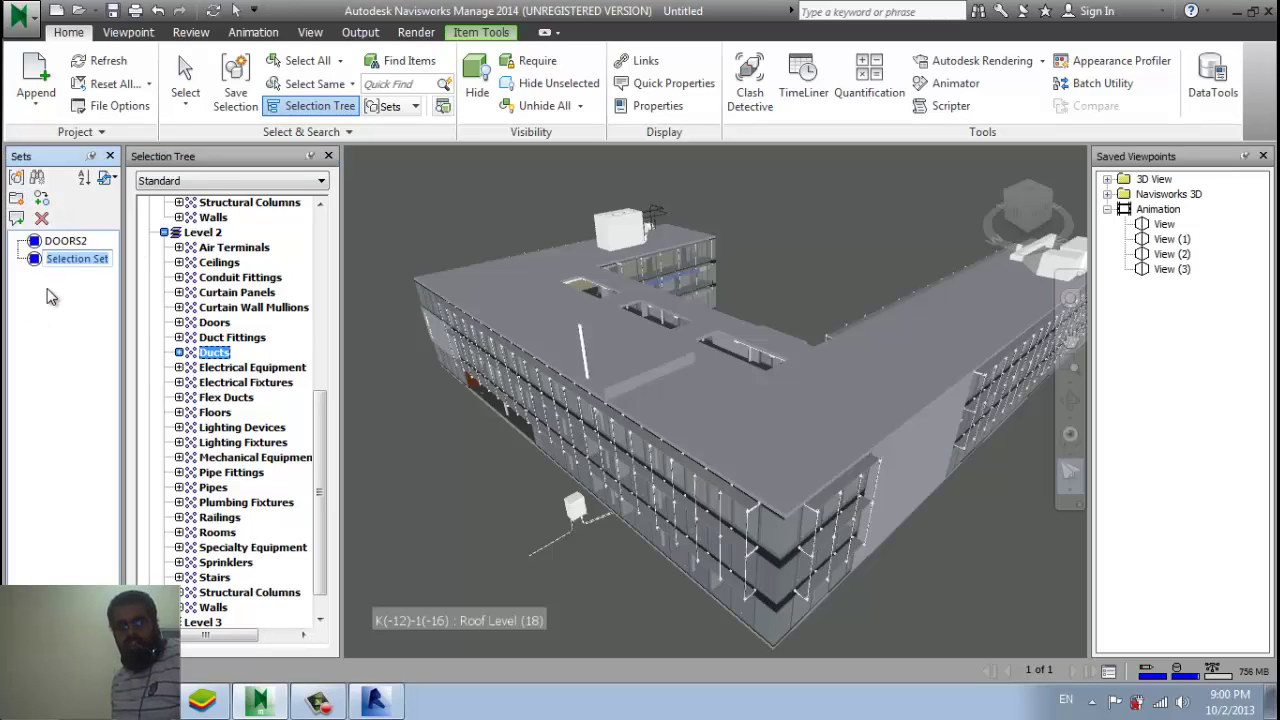
pyautogui.write('DUCT2')
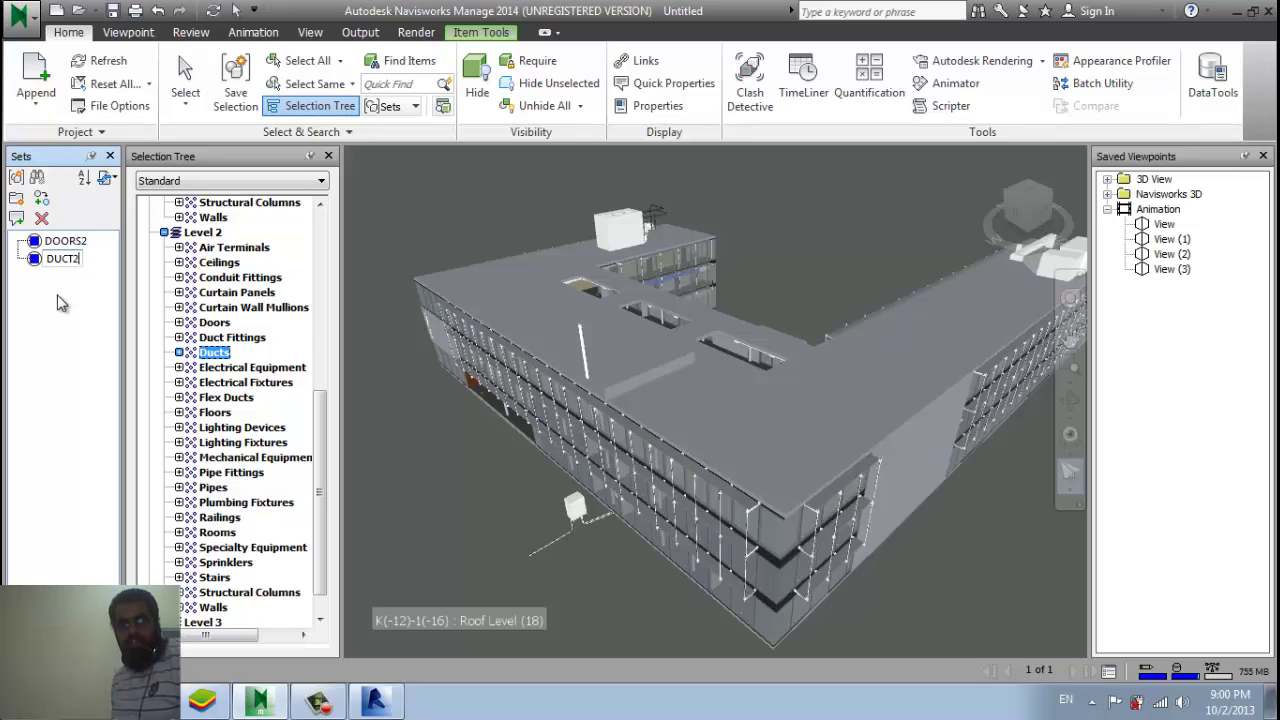
pyautogui.click(97, 262)
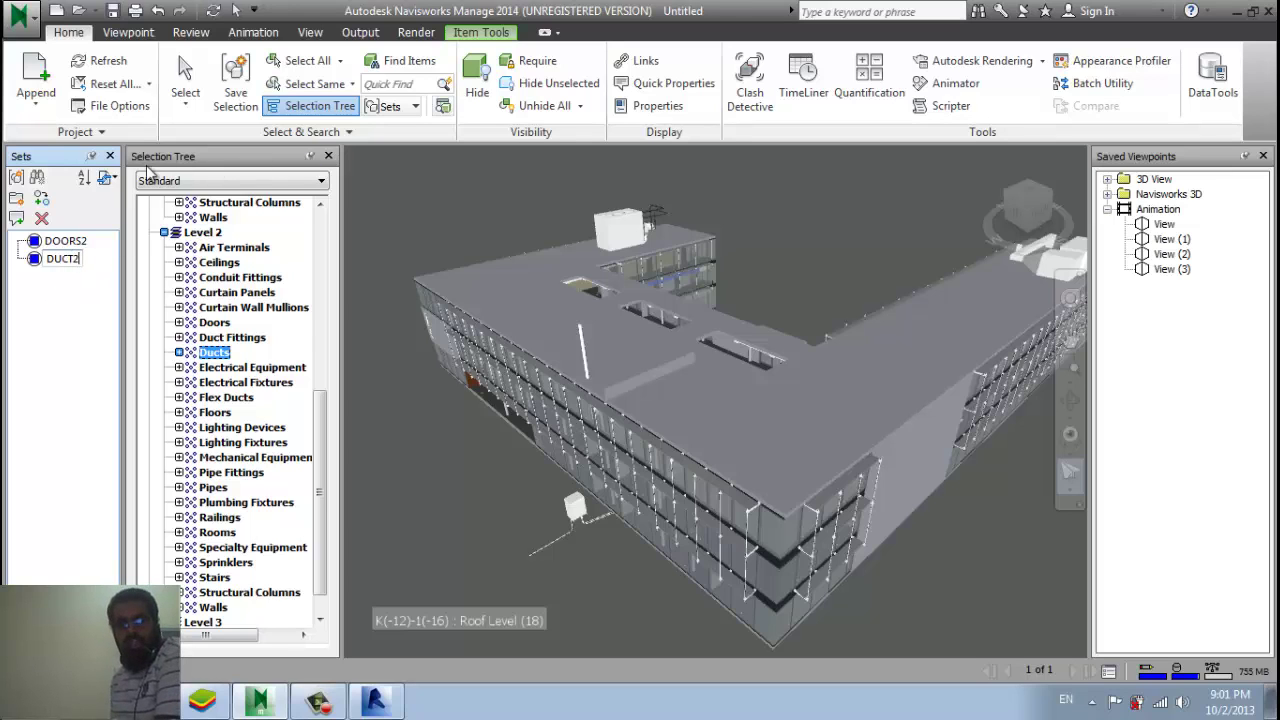
# Dock the Sets and Selection Tree panels, widen the sets list, and orbit the building.
pyautogui.click(91, 156)
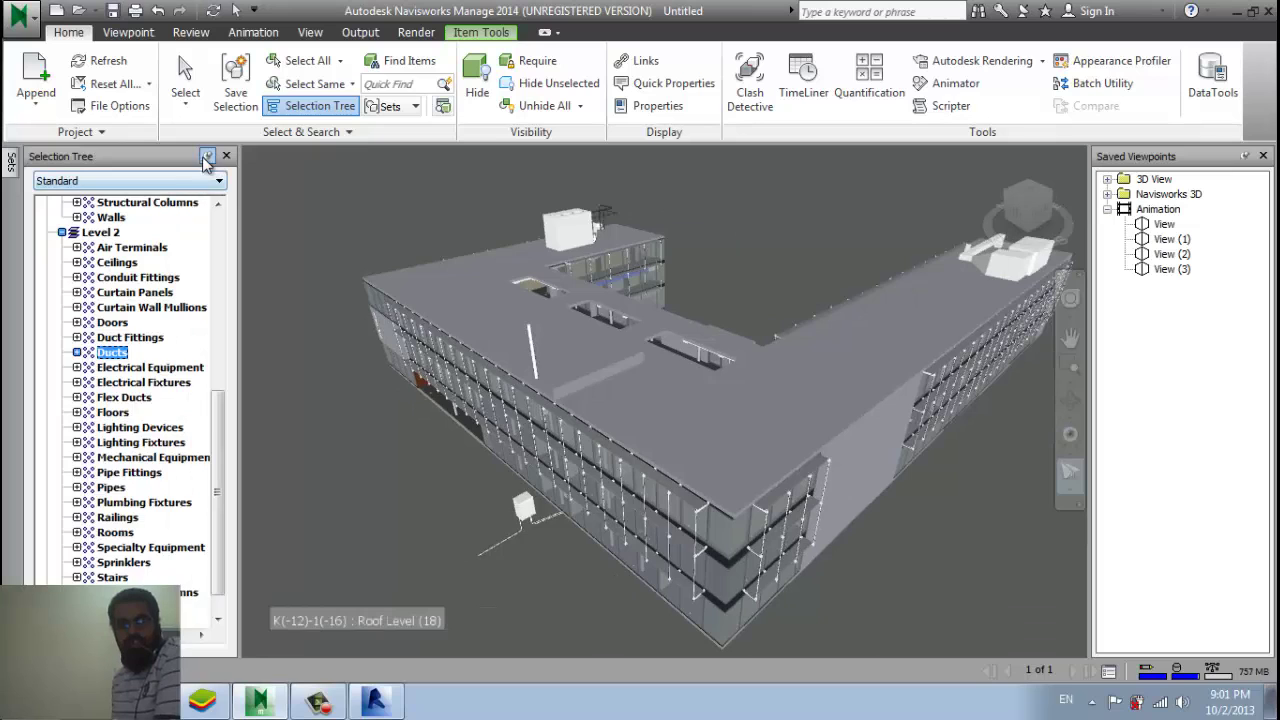
pyautogui.click(207, 156)
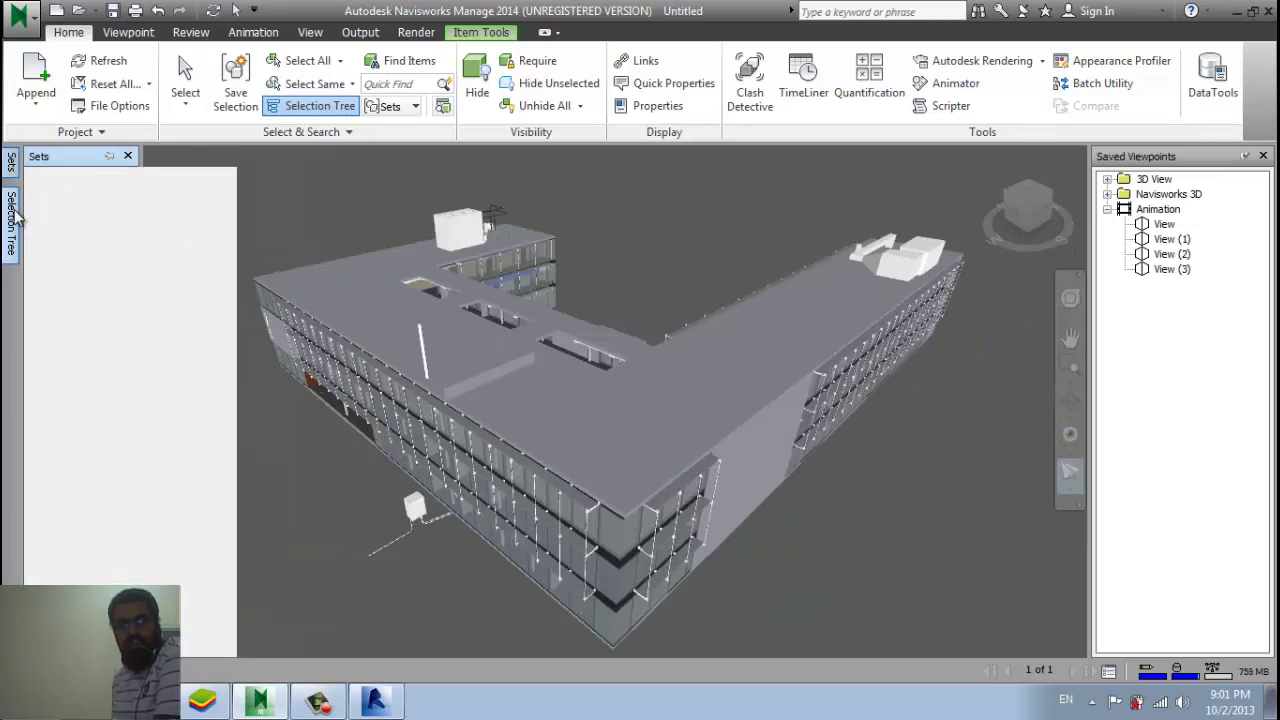
pyautogui.moveTo(11, 222)
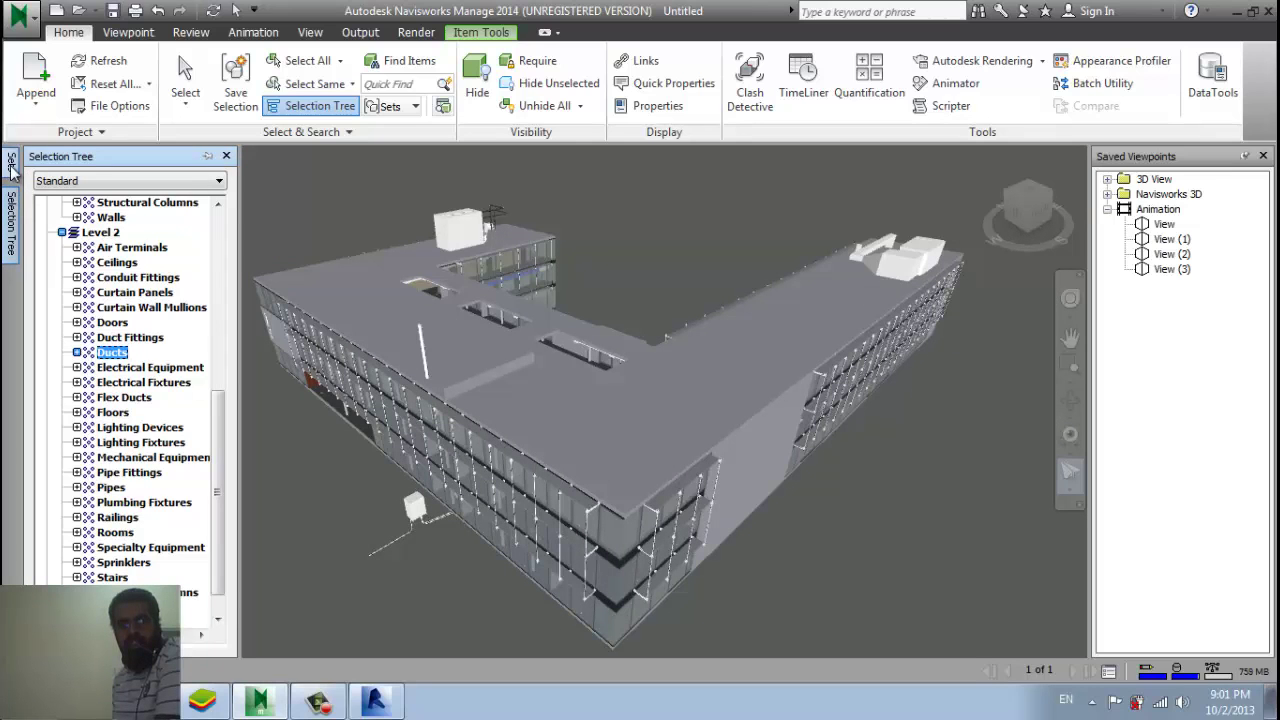
pyautogui.moveTo(11, 163)
pyautogui.moveTo(140, 230); pyautogui.dragTo(236, 230)
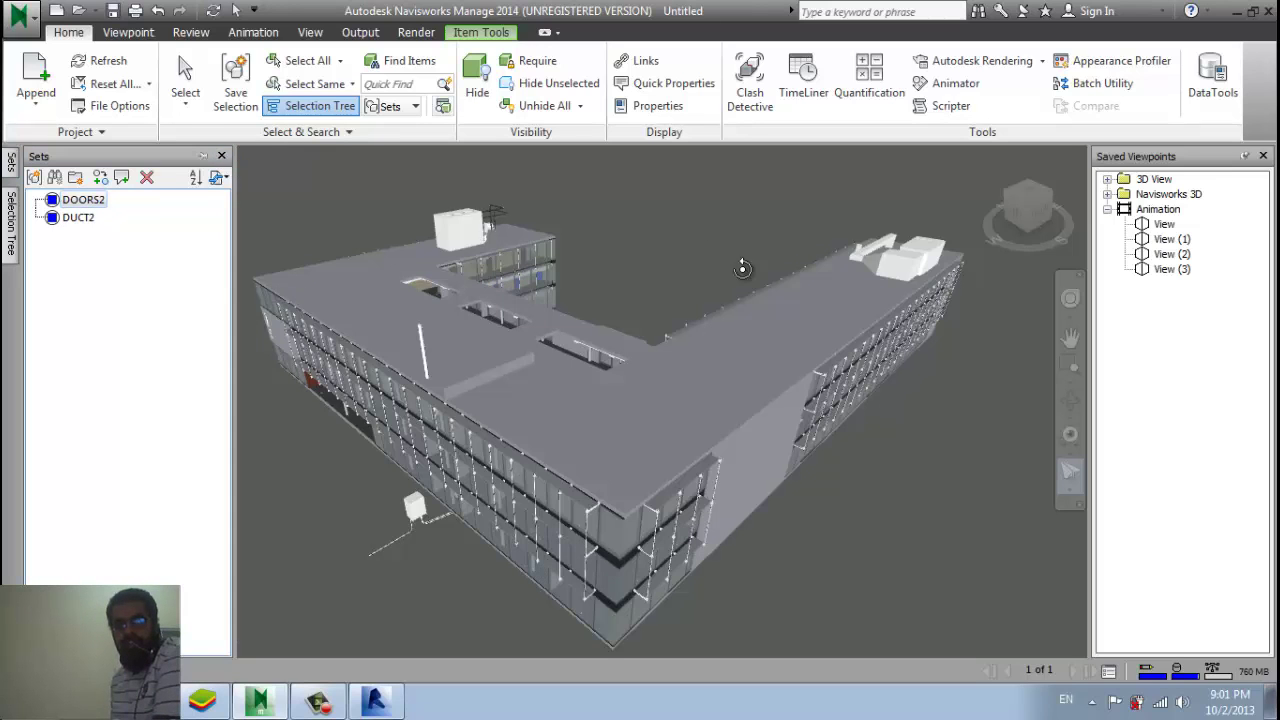
pyautogui.scroll(2, 680, 334)
pyautogui.keyDown('shift'); pyautogui.moveTo(752, 465); pyautogui.dragTo(522, 490, button='middle'); pyautogui.keyUp('shift')
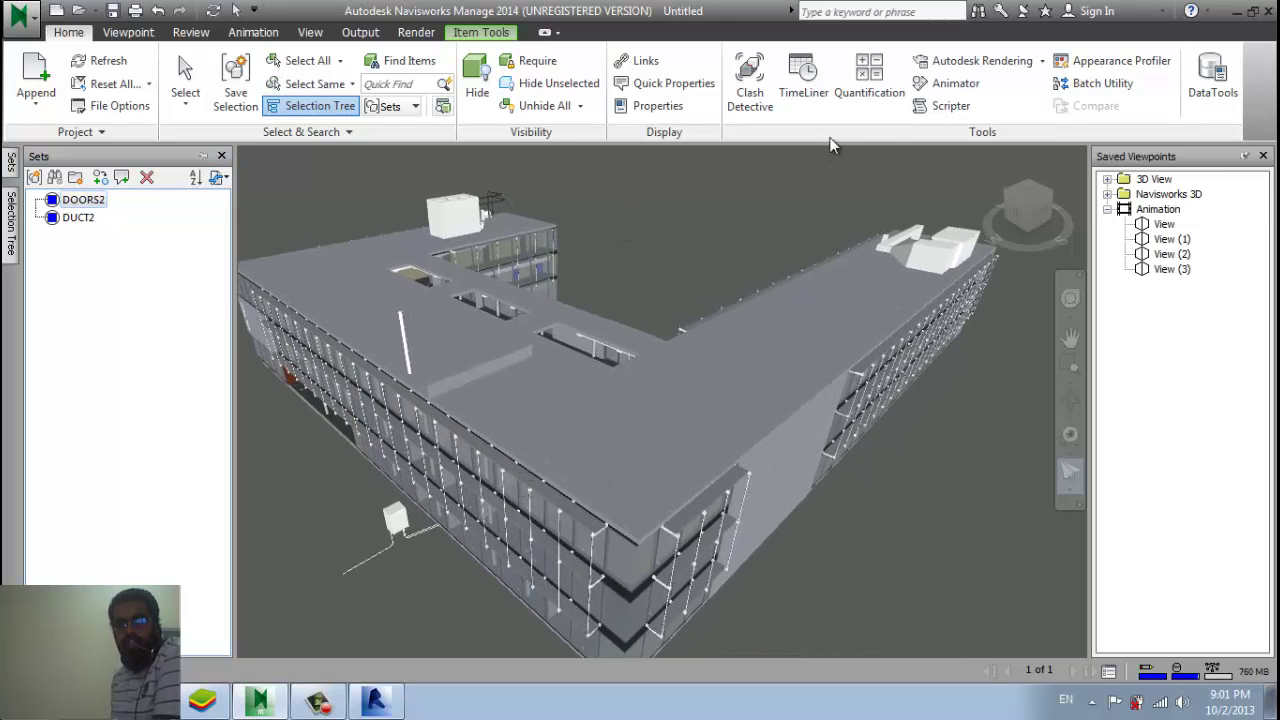
# Add clash test Test 1 with rme_advanced_sample_project.nwc as Selection A.
pyautogui.click(750, 100)
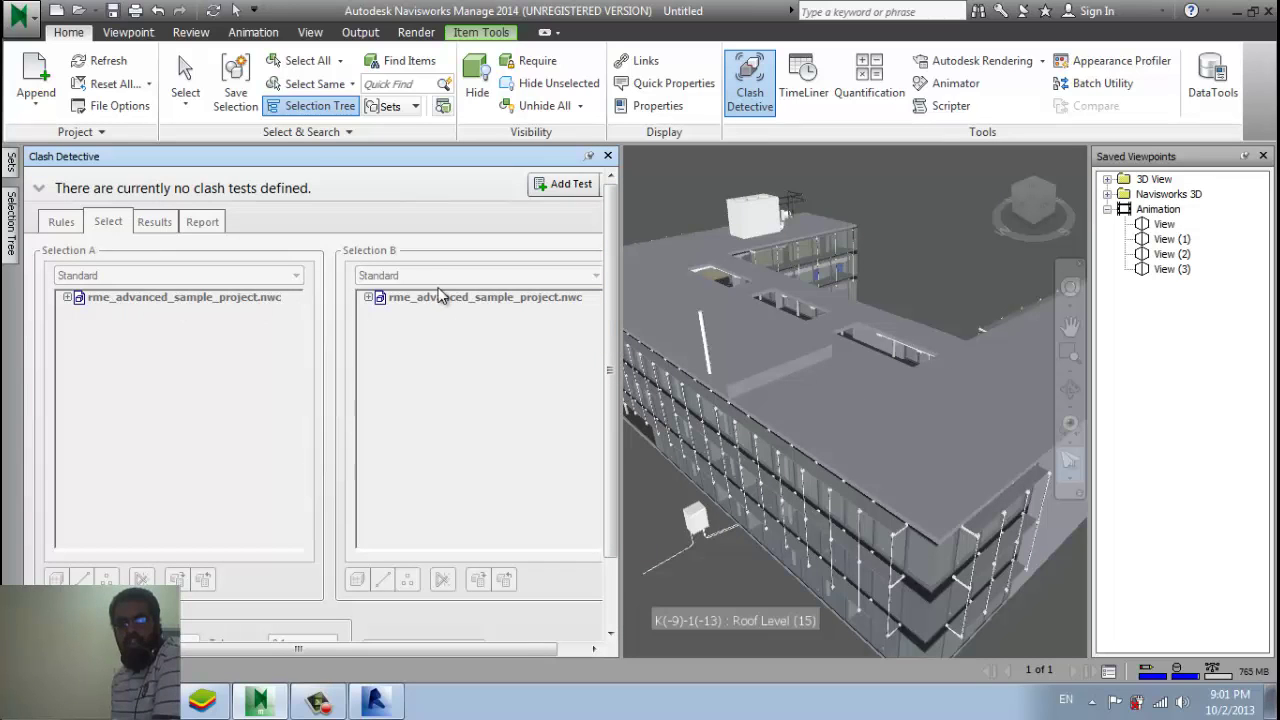
pyautogui.click(570, 186)
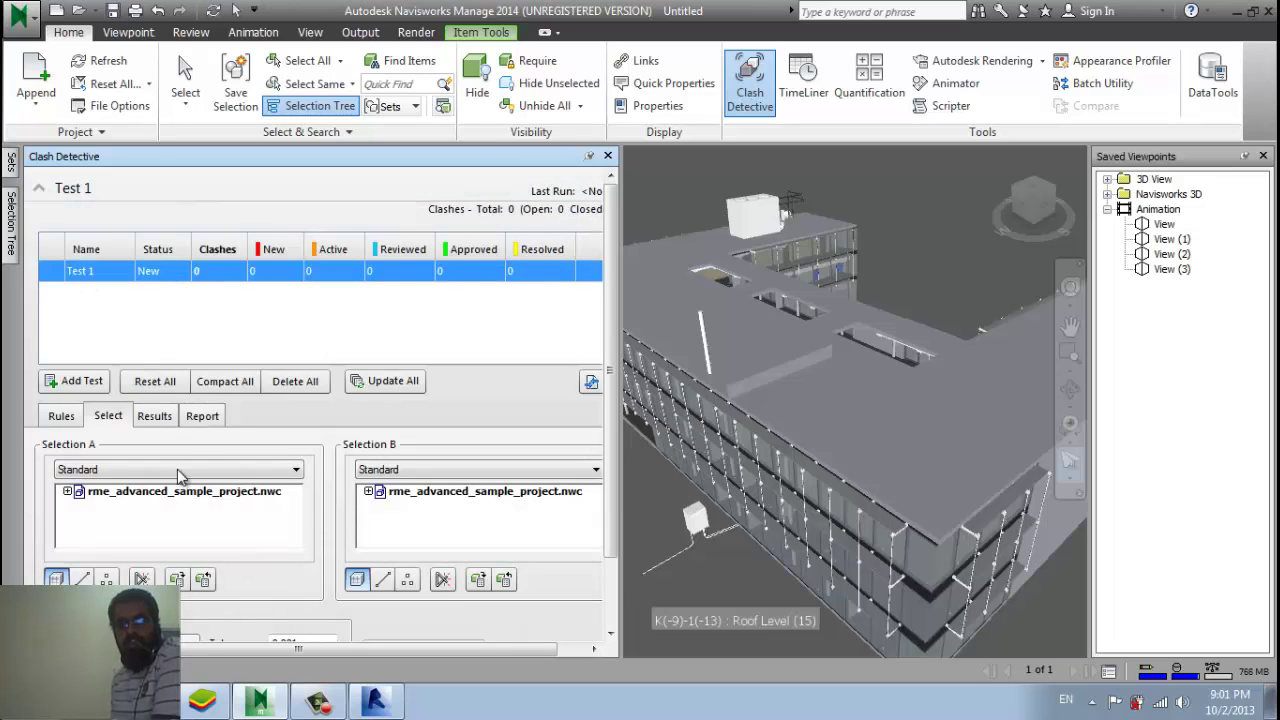
pyautogui.click(200, 494)
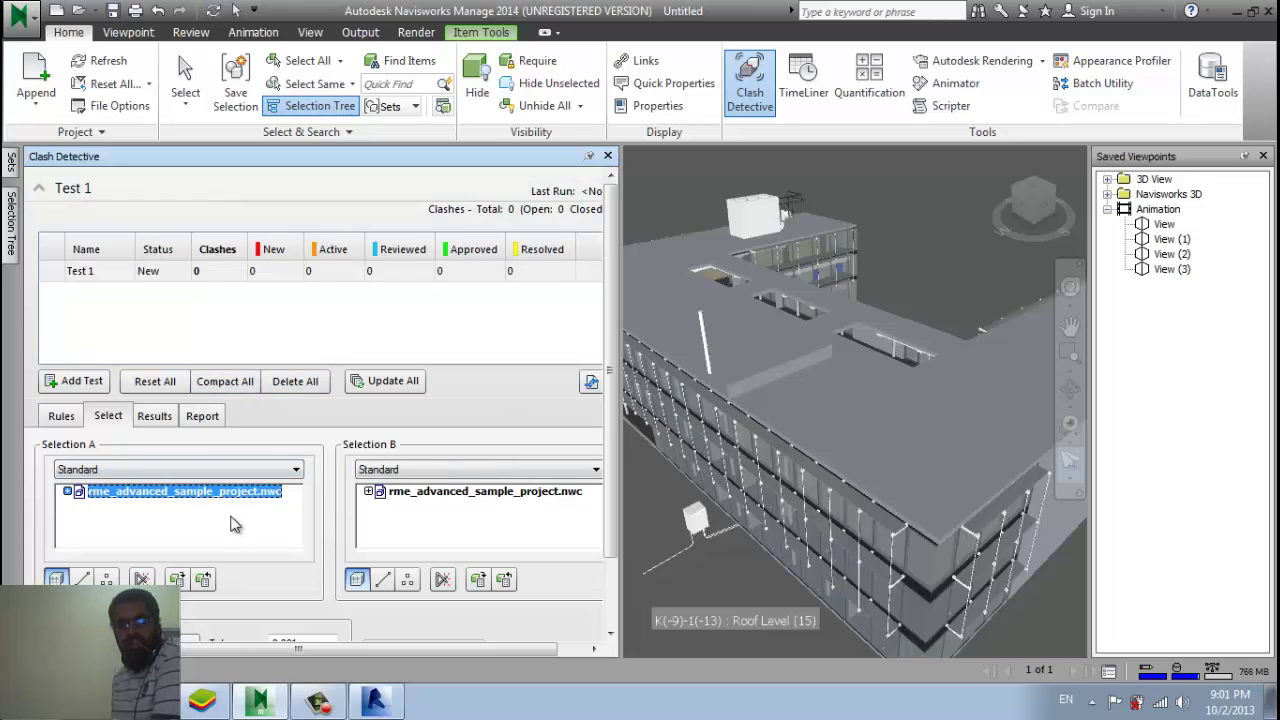
pyautogui.scroll(-3, 619, 563)
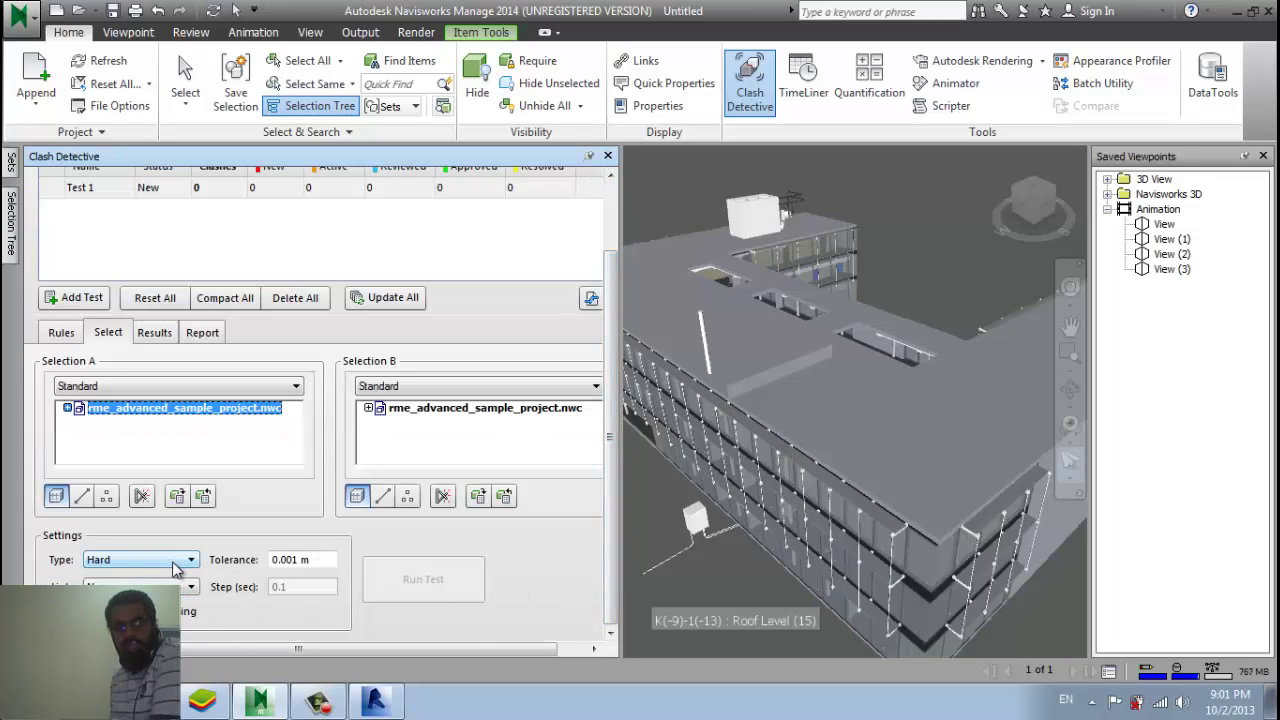
pyautogui.scroll(3, 175, 565)
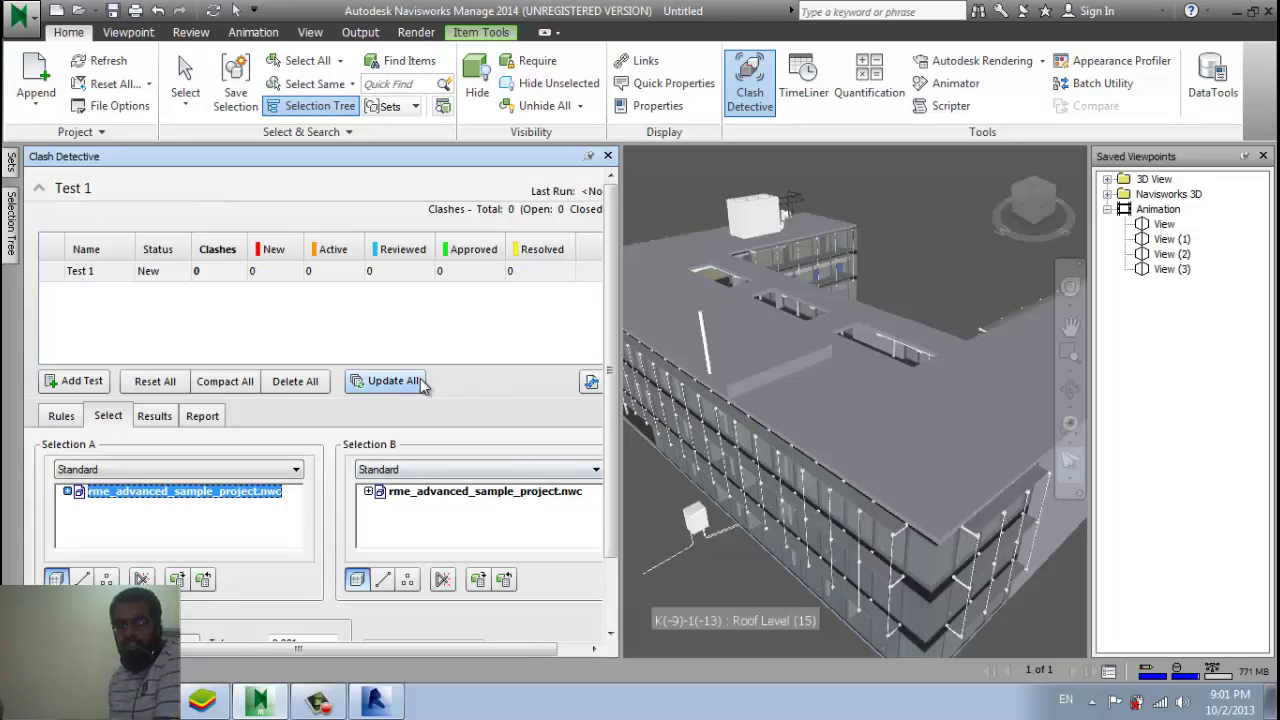
pyautogui.click(613, 593)
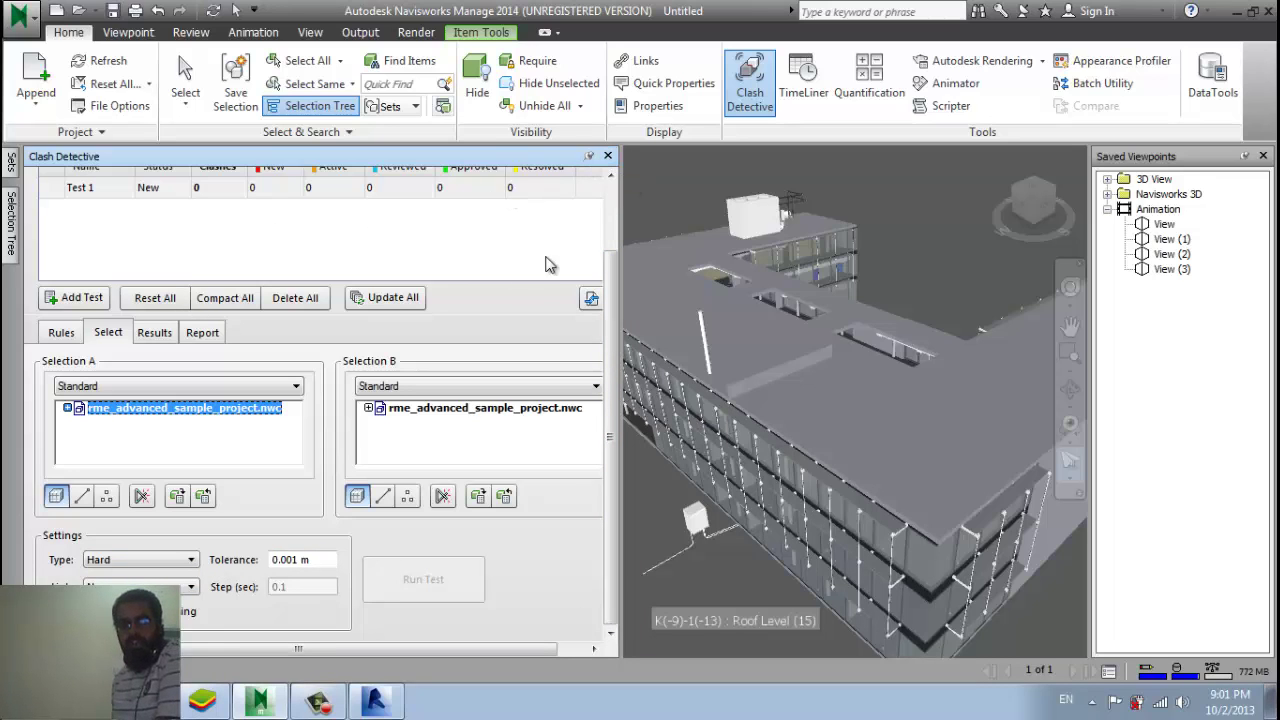
pyautogui.scroll(2, 605, 232)
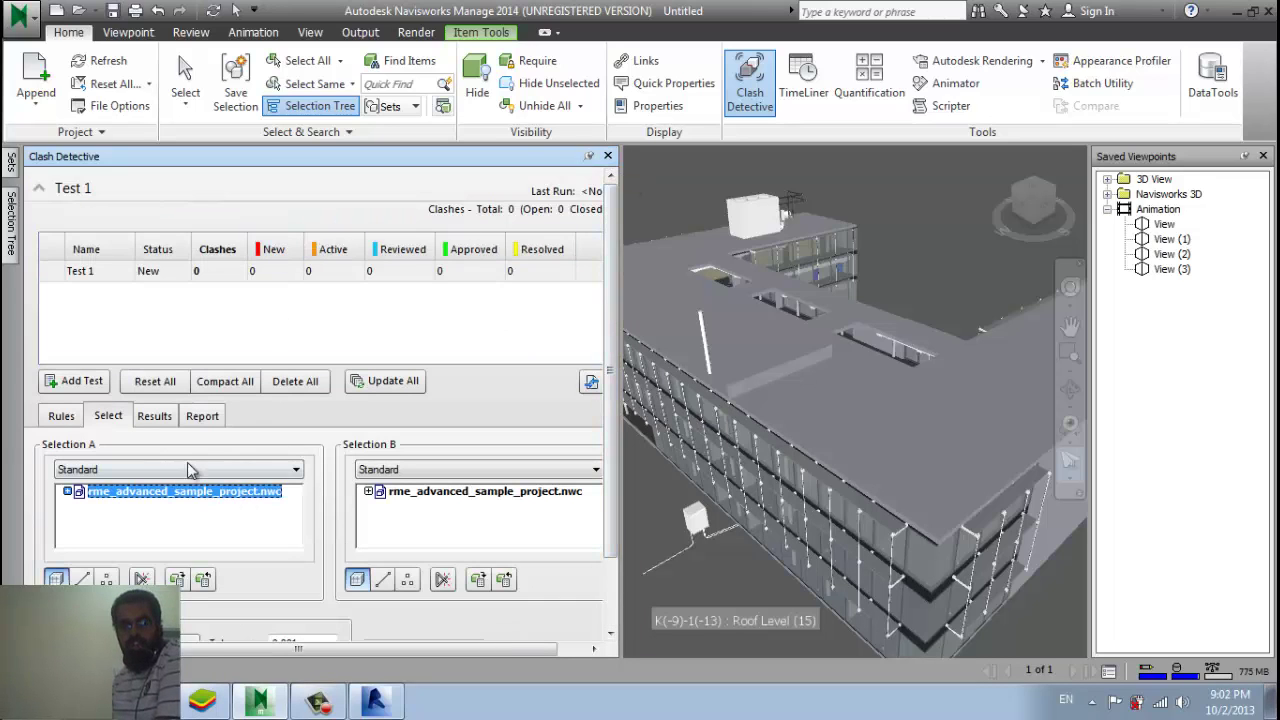
# Choose rme_advanced_sample_project.nwc as Selection B for Test 1.
pyautogui.click(190, 418)
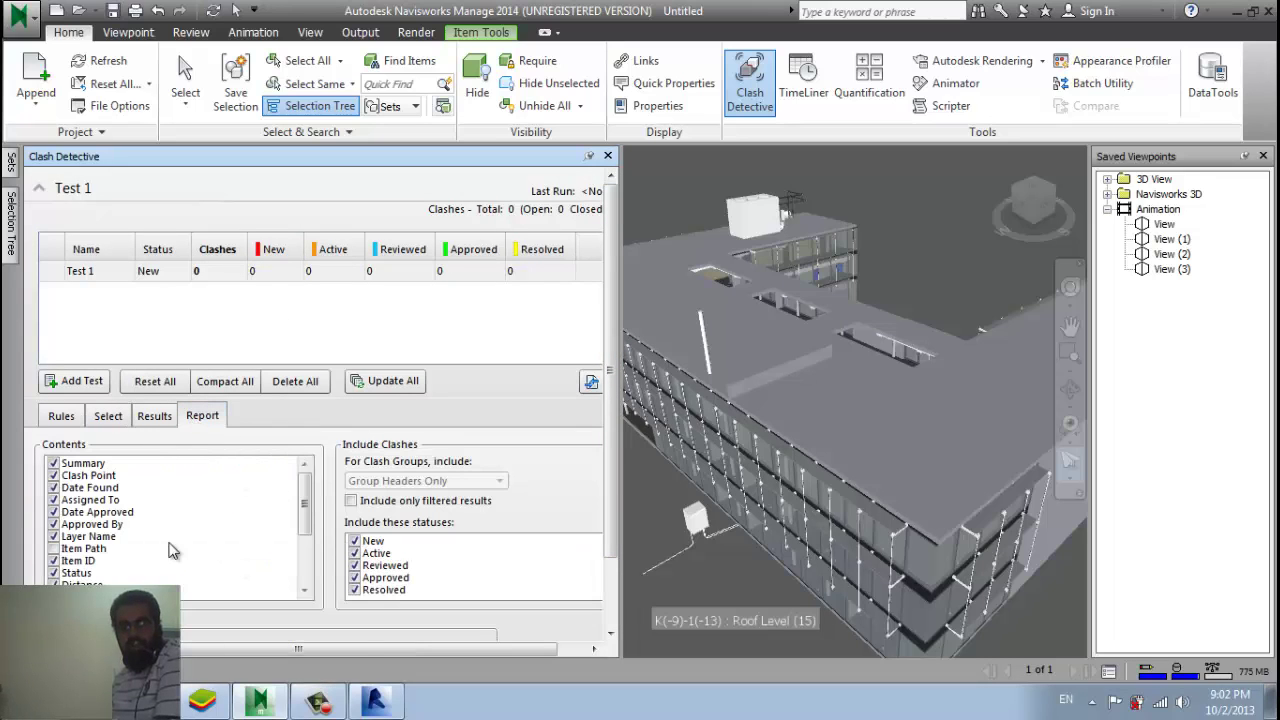
pyautogui.click(106, 418)
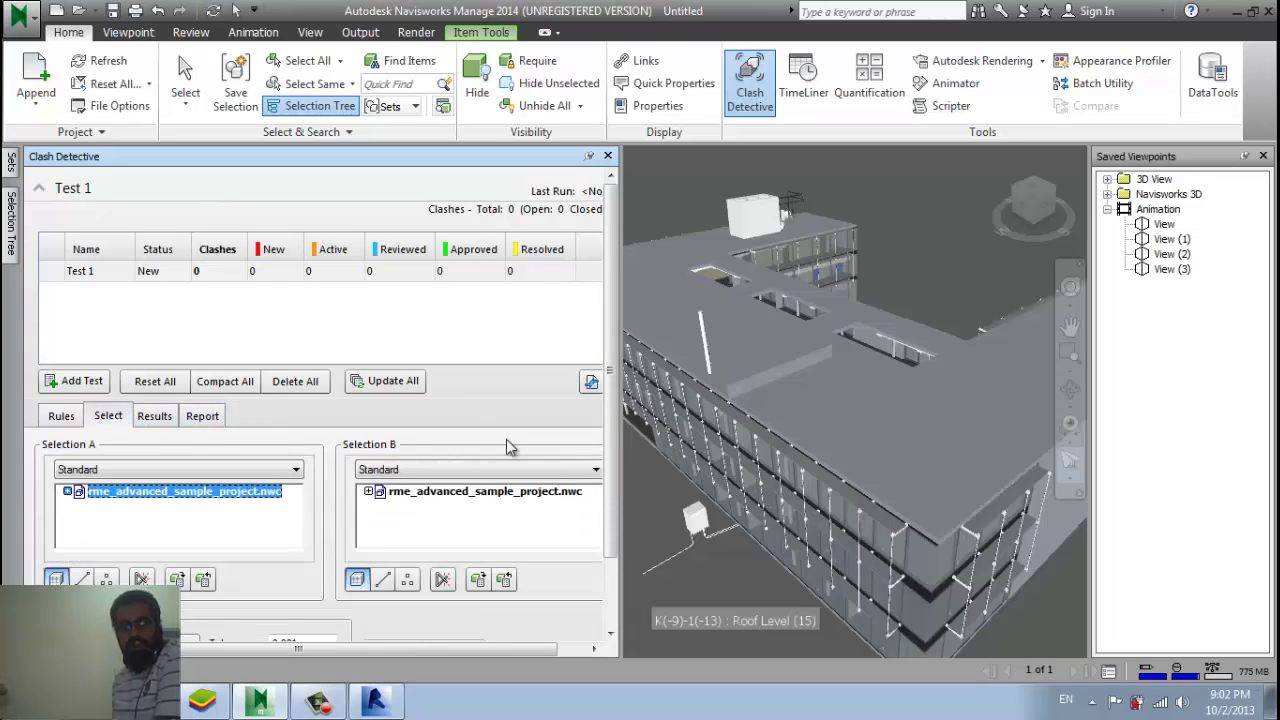
pyautogui.click(414, 493)
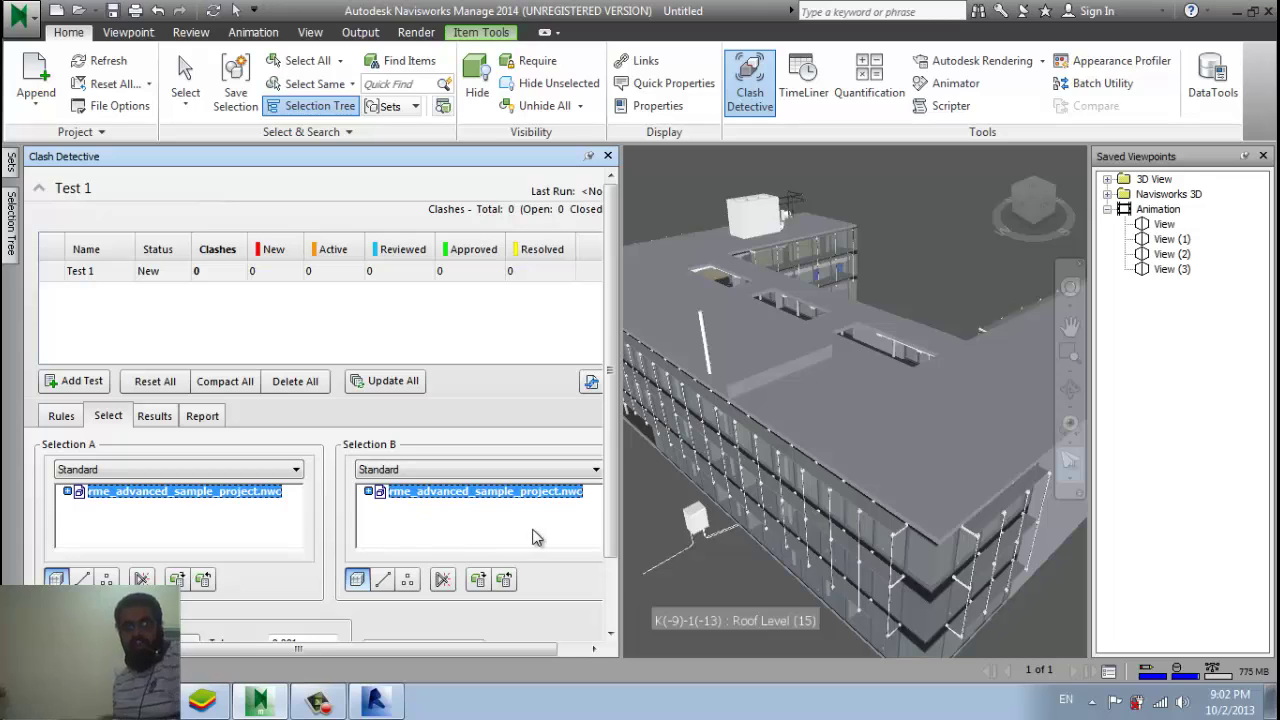
pyautogui.click(614, 593)
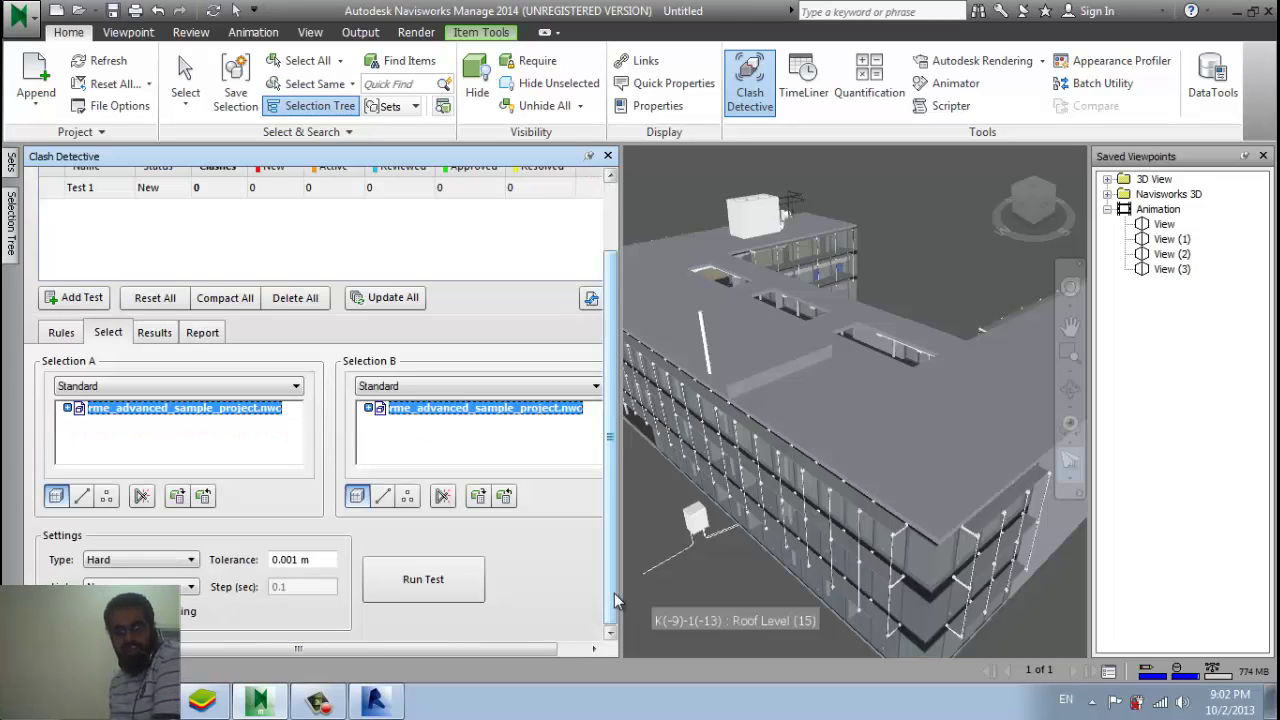
pyautogui.scroll(3, 470, 580)
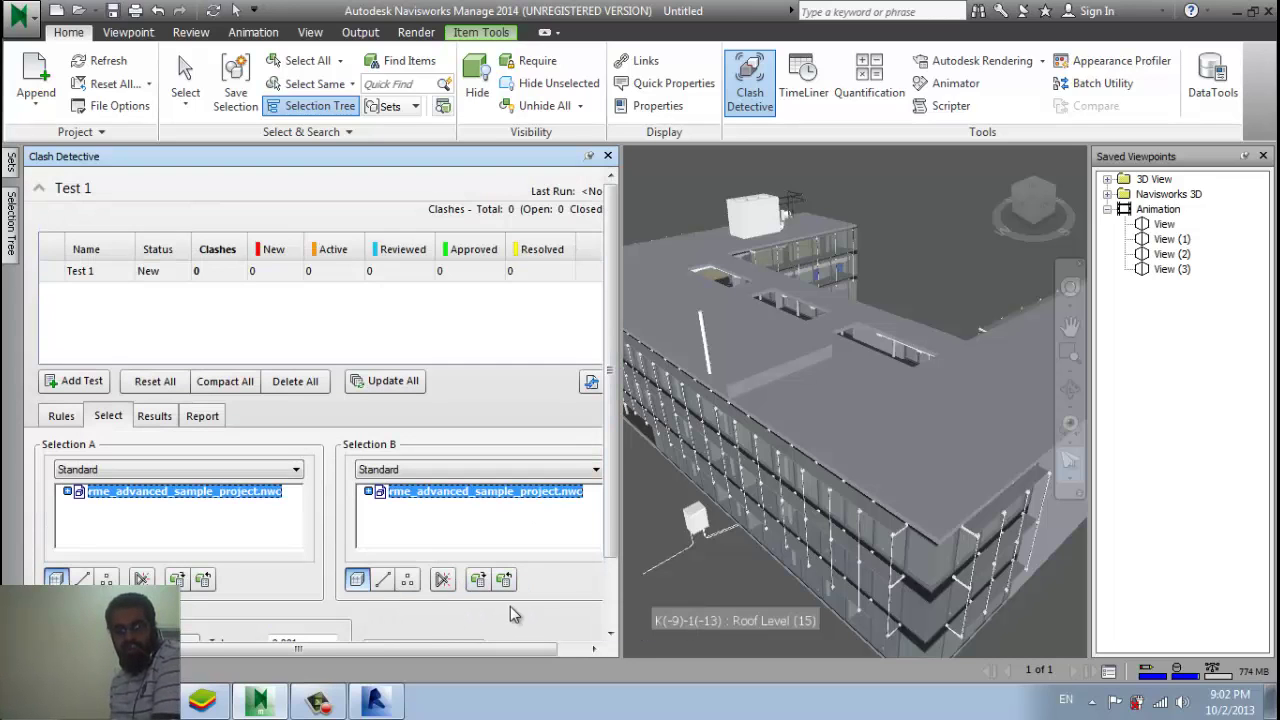
# Inspect Clash1, Clash2, Clash7 and Clash4 from Test 1's 4564 results in the model.
pyautogui.scroll(-3, 603, 606)
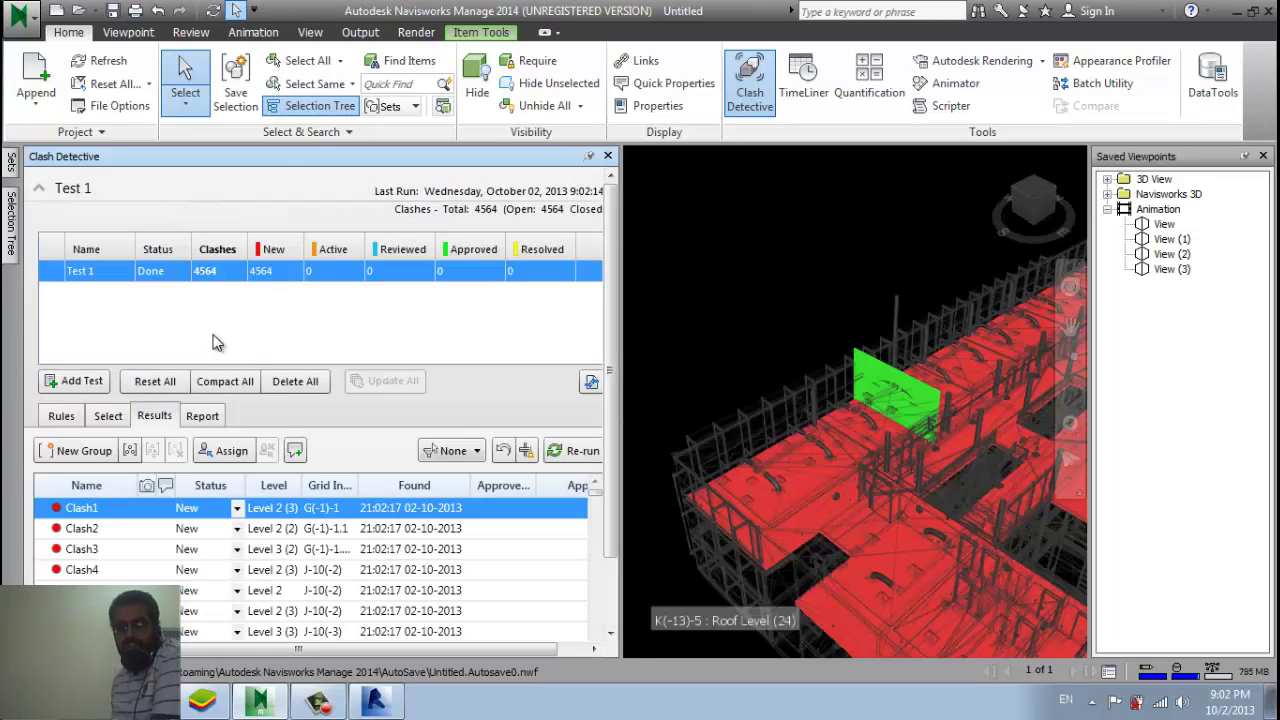
pyautogui.click(146, 528)
pyautogui.click(146, 569)
pyautogui.click(146, 631)
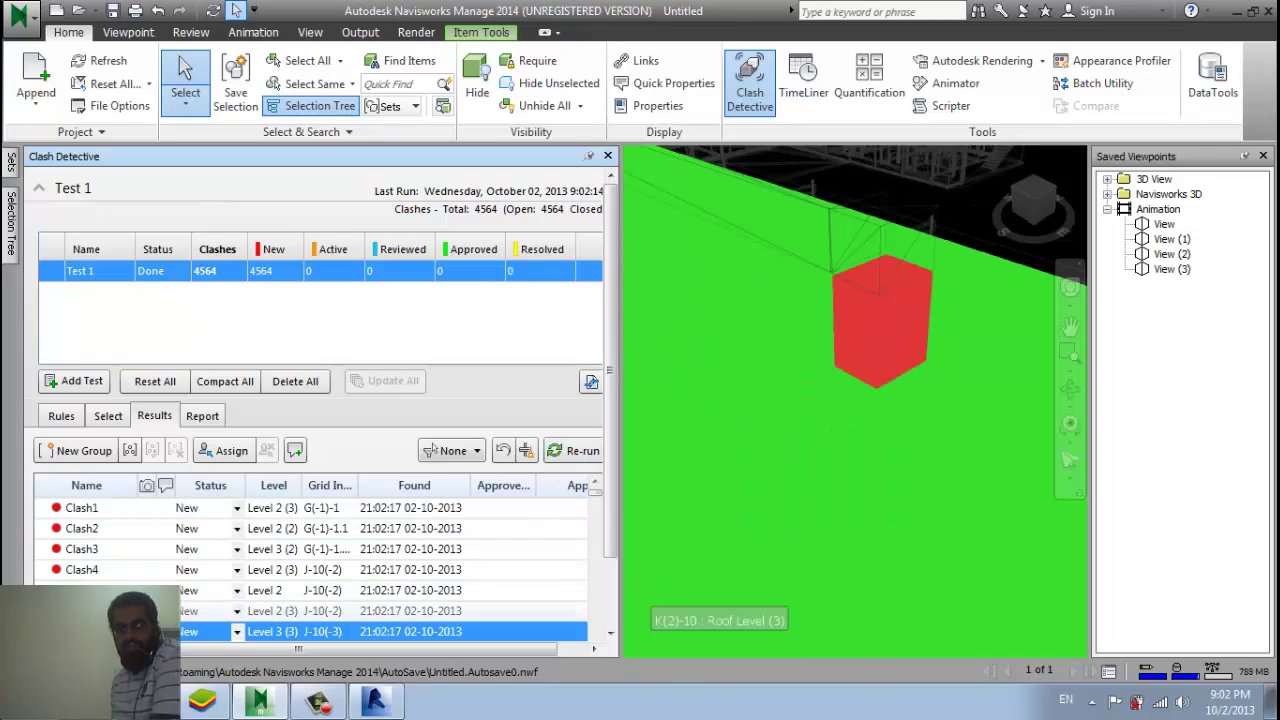
pyautogui.click(245, 569)
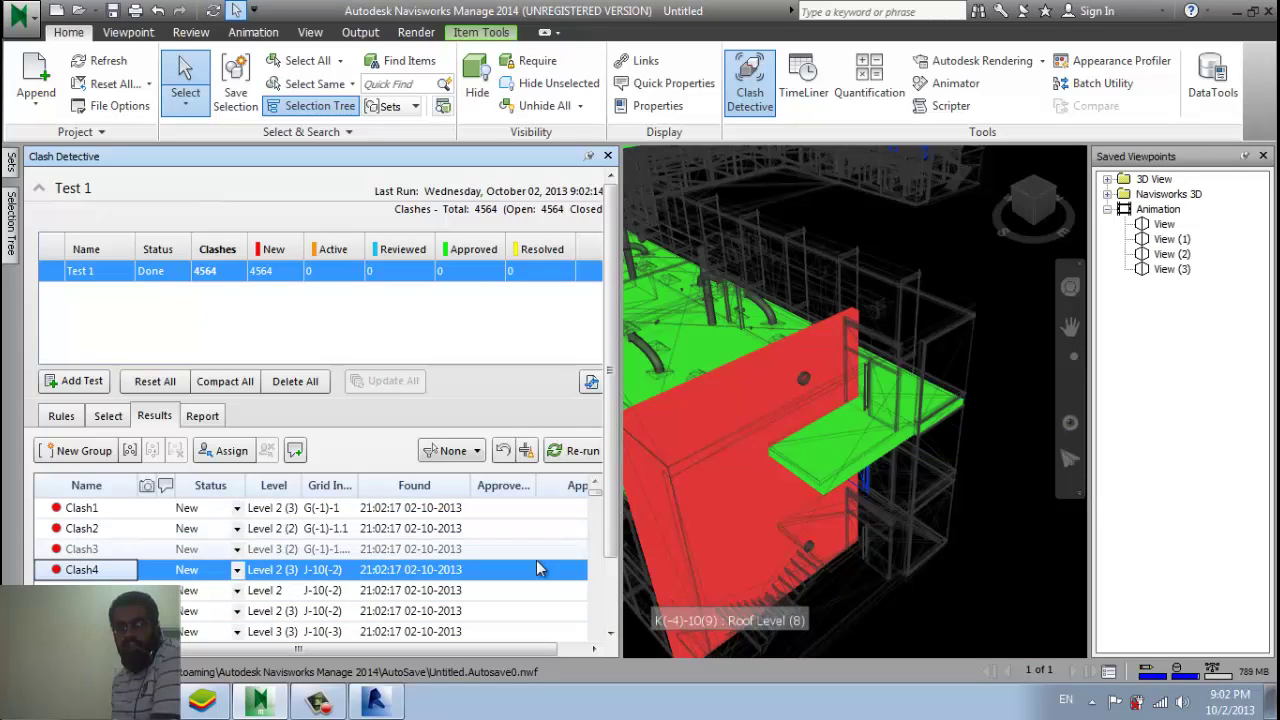
pyautogui.click(560, 651)
pyautogui.moveTo(560, 651); pyautogui.dragTo(505, 645)
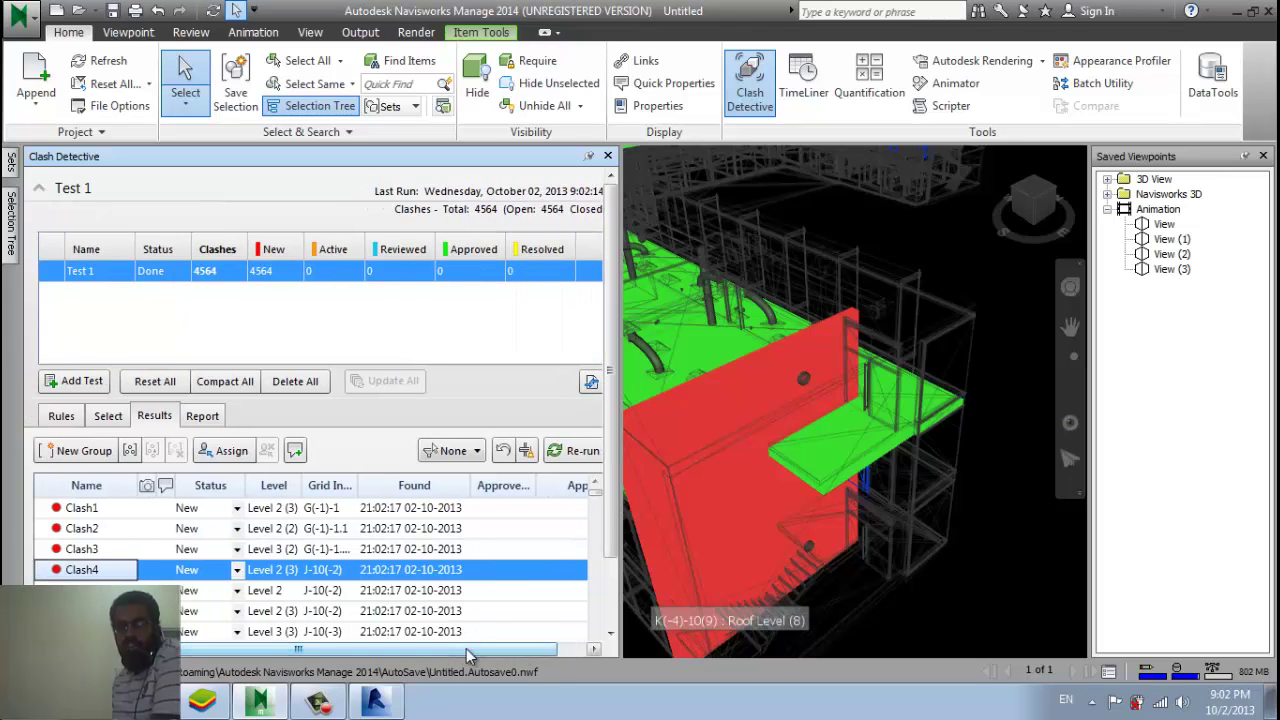
pyautogui.scroll(-4, 300, 560)
pyautogui.scroll(-7, 300, 560)
# Look over the Report tab settings, then return to the clash Results list.
pyautogui.click(202, 415)
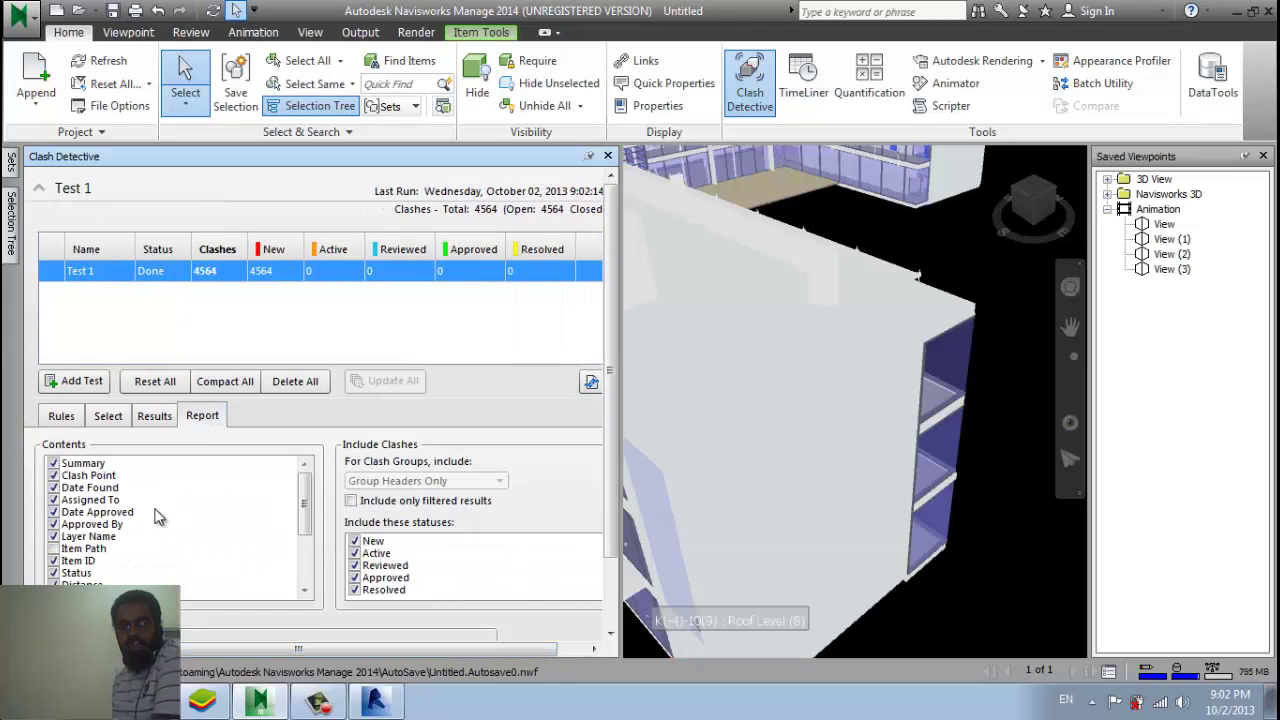
pyautogui.scroll(-2, 264, 575)
pyautogui.scroll(2, 226, 533)
pyautogui.click(154, 415)
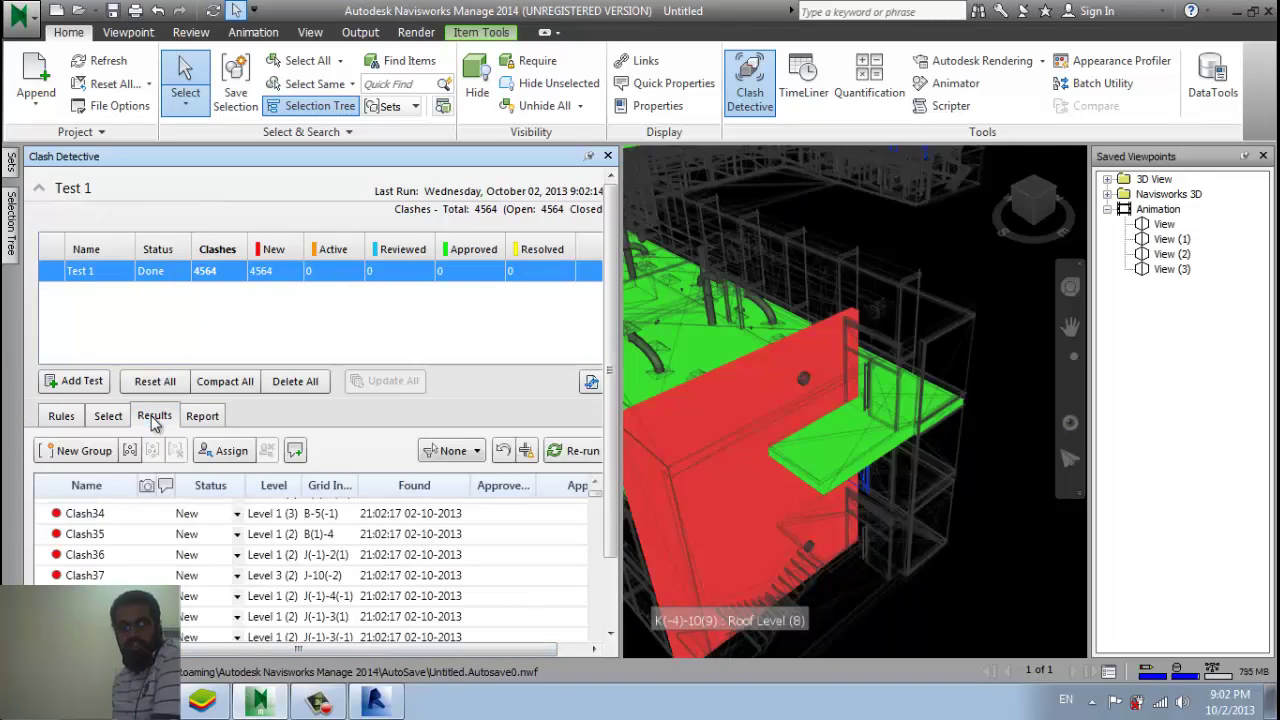
pyautogui.click(484, 36)
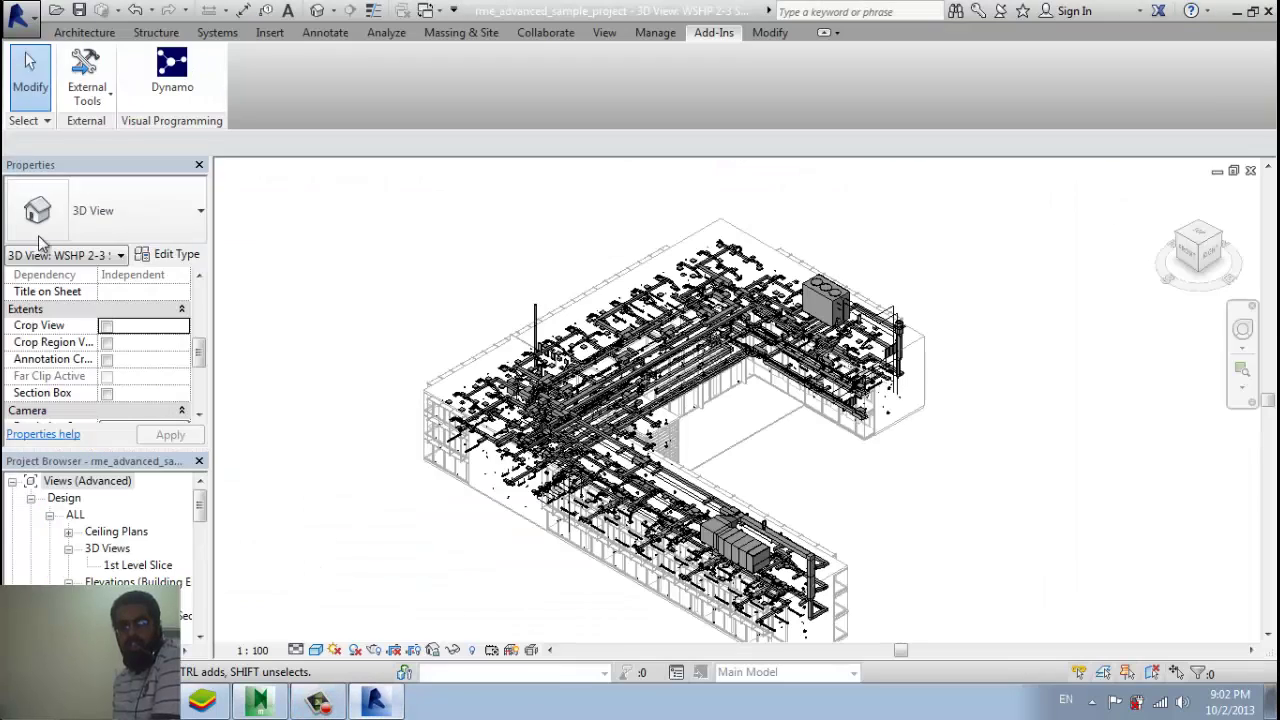
# Check Revit's External Tools add-ins, use SwitchBack on the clash, then return to Navisworks' Test 1 results.
pyautogui.click(87, 88)
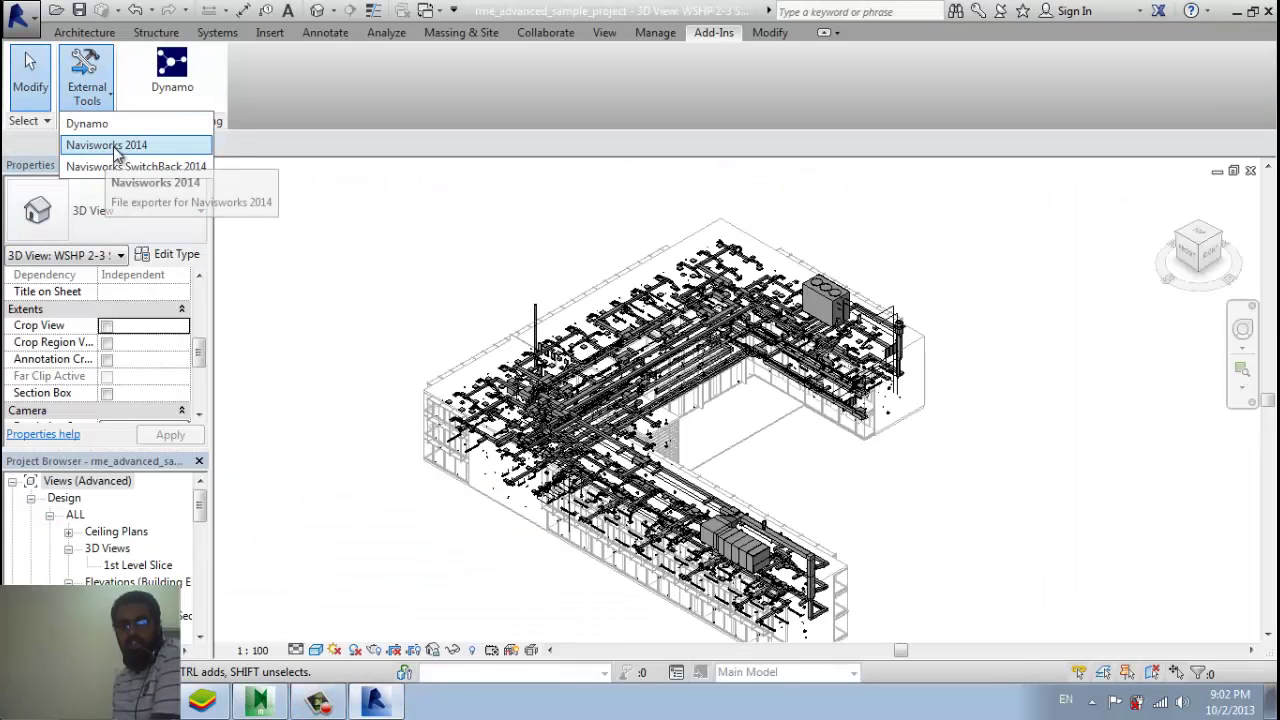
pyautogui.click(324, 381)
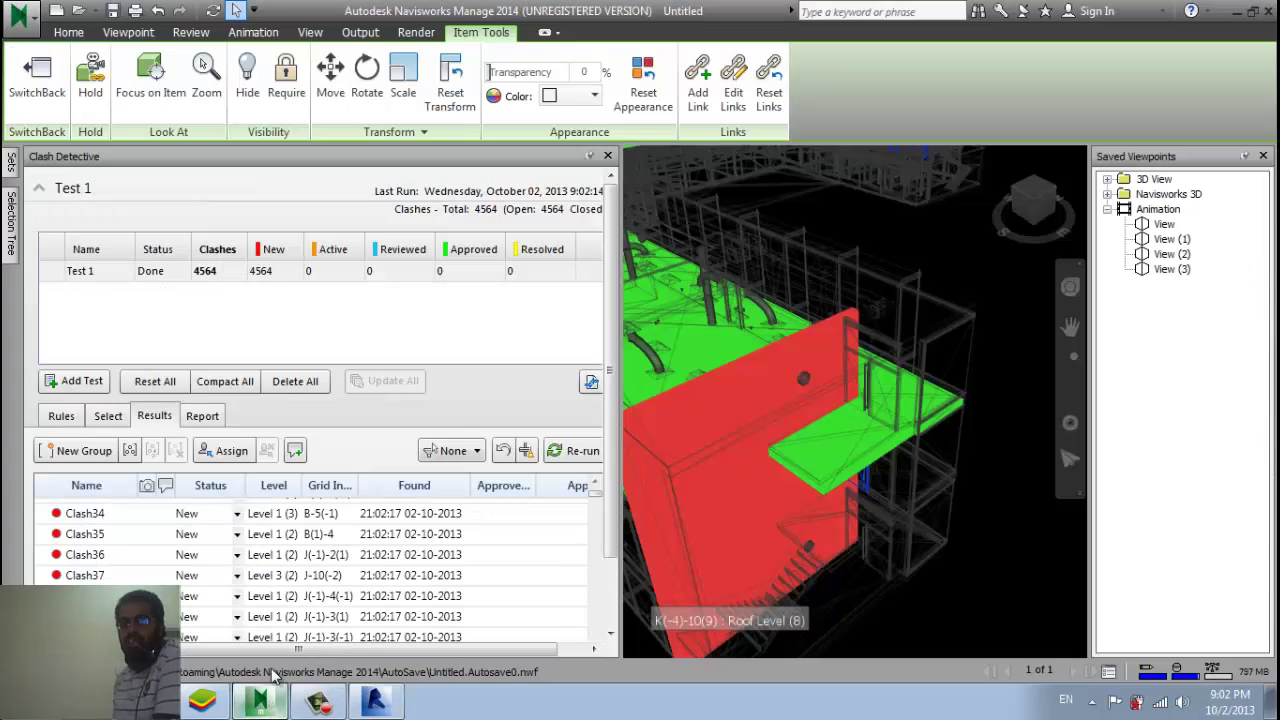
pyautogui.click(260, 695)
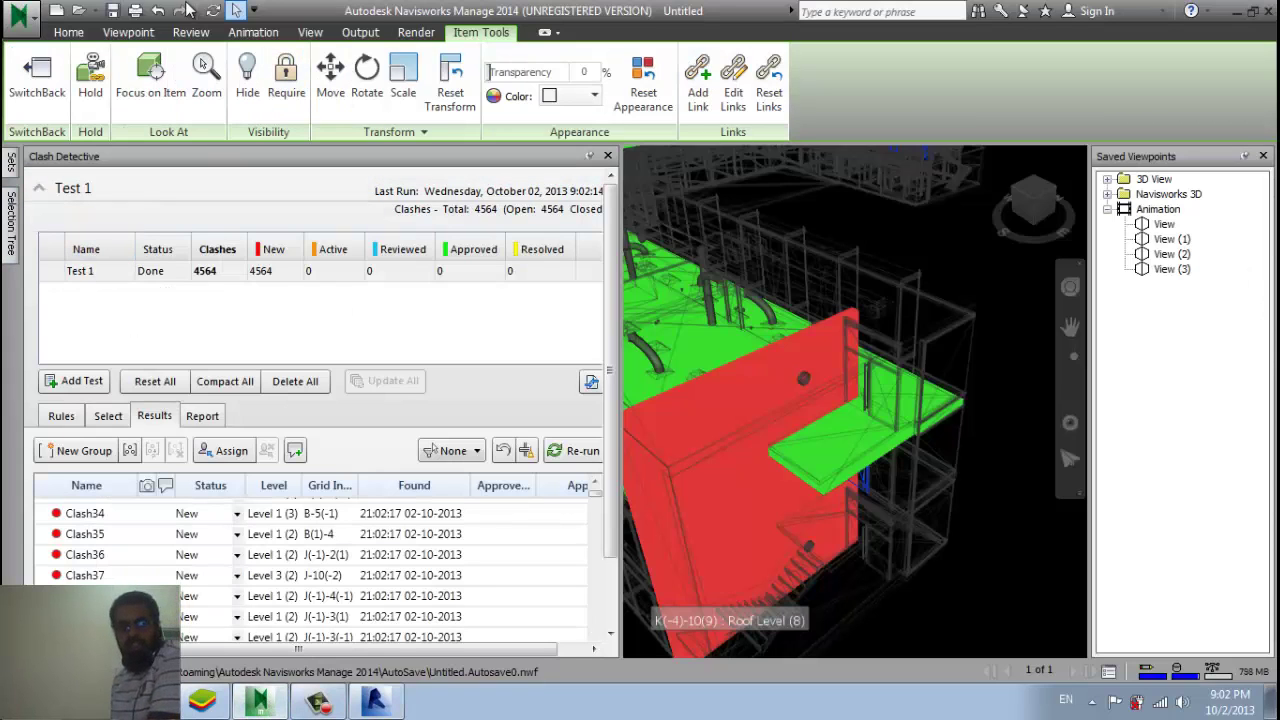
pyautogui.click(38, 80)
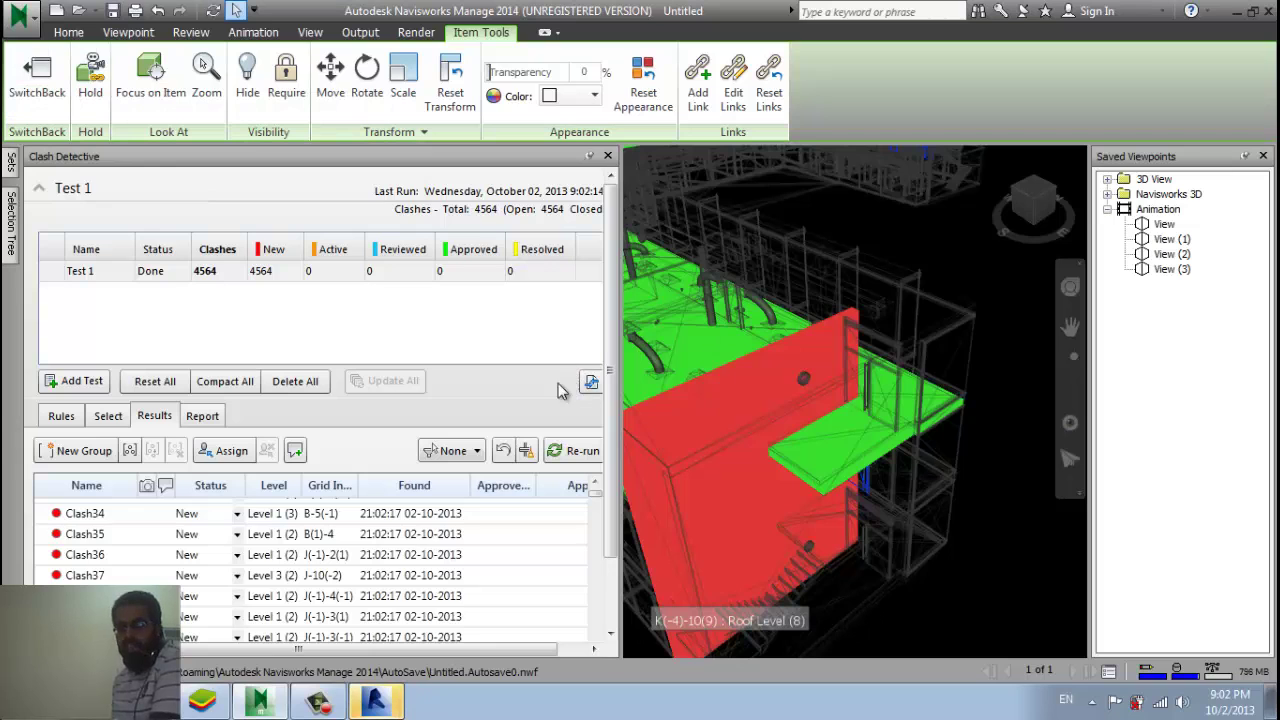
pyautogui.click(388, 705)
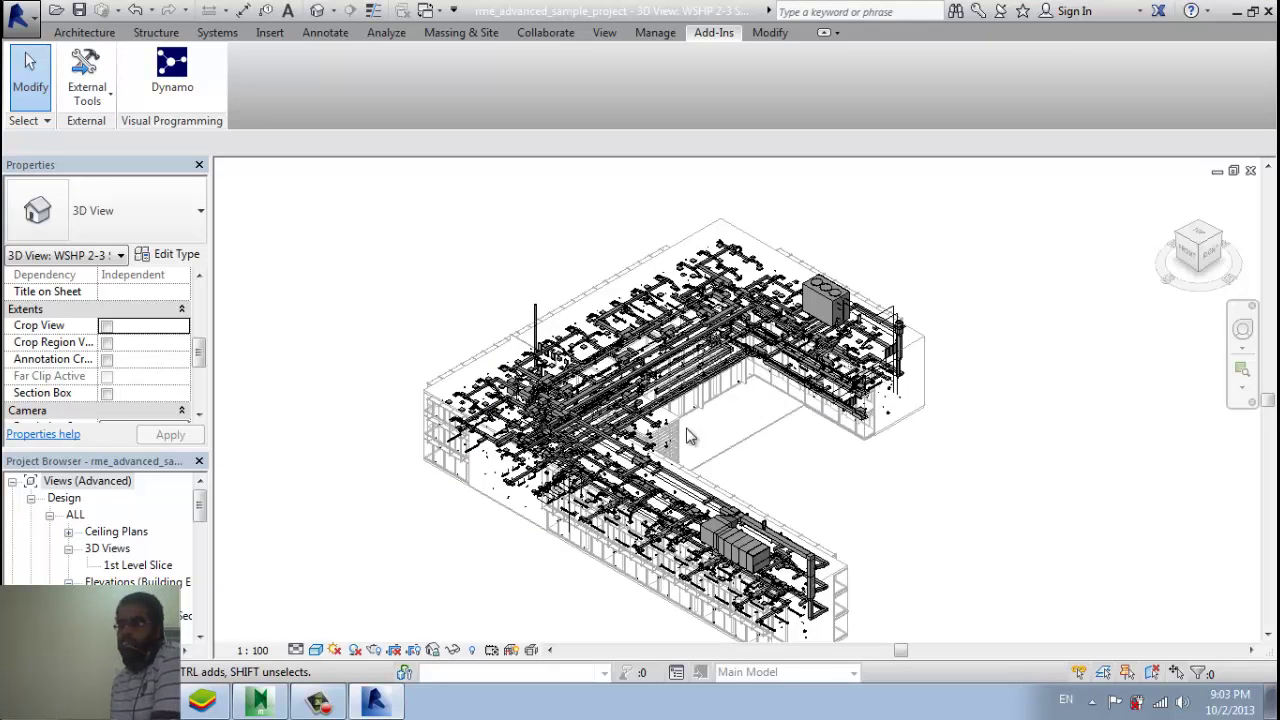
pyautogui.click(258, 700)
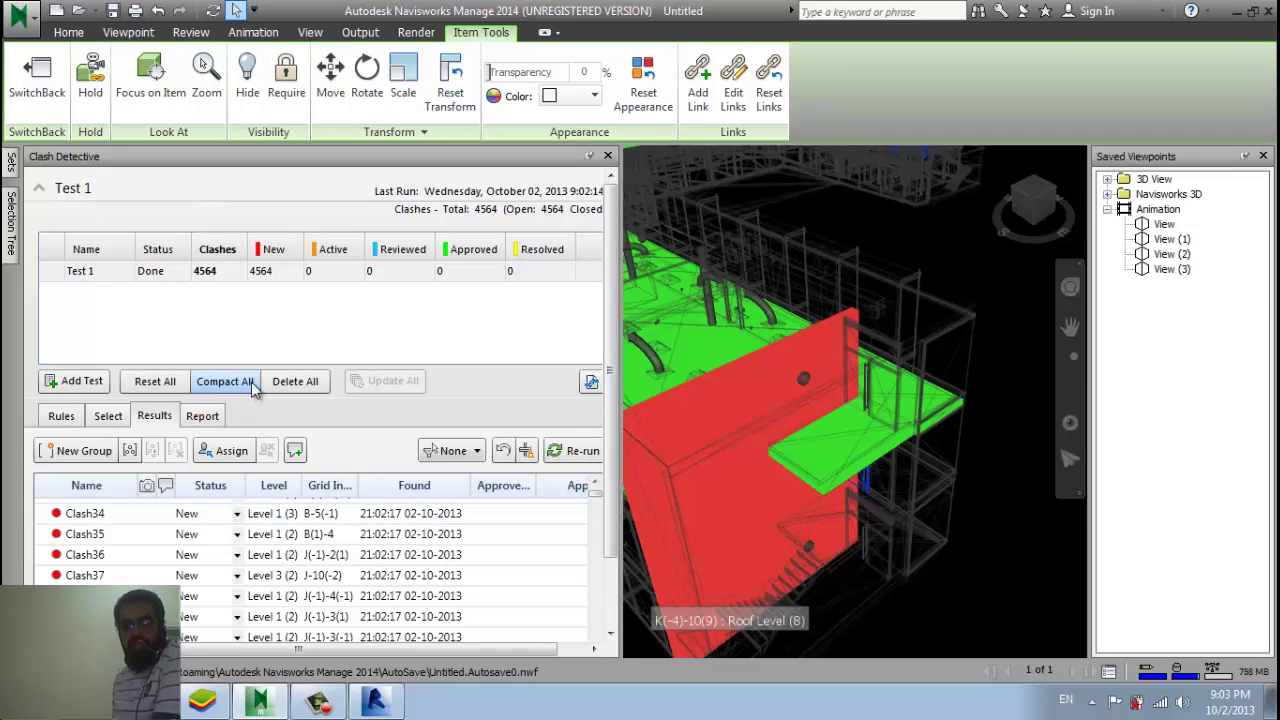
# Step through the clash results from Clash36 to Clash102, then bring the Revit window forward.
pyautogui.click(170, 554)
pyautogui.press('Down')
pyautogui.press('Down')
pyautogui.press('Down')
pyautogui.press('Down')
pyautogui.press('Down')
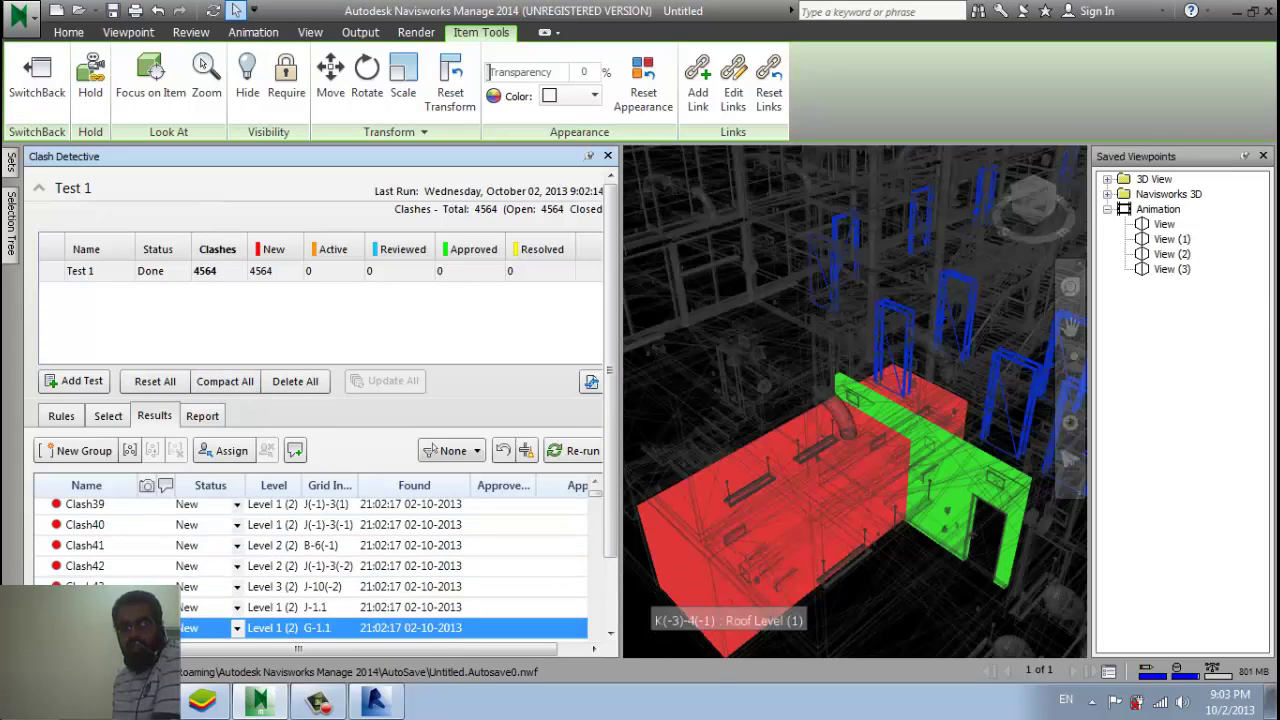
pyautogui.press('Down')
pyautogui.press('Down')
pyautogui.press('Down')
pyautogui.press('Down')
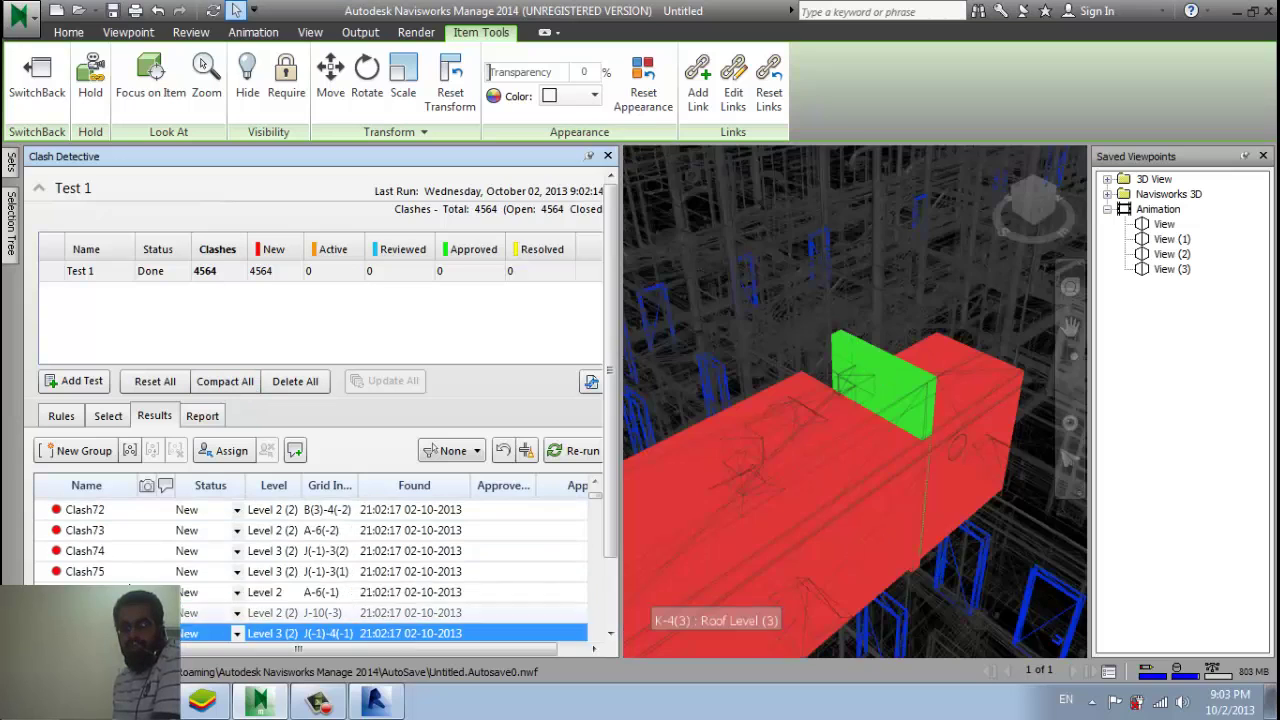
pyautogui.press('Down')
pyautogui.press('Down')
pyautogui.press('Down')
pyautogui.press('Down')
pyautogui.press('Down')
pyautogui.press('Down')
pyautogui.click(105, 566)
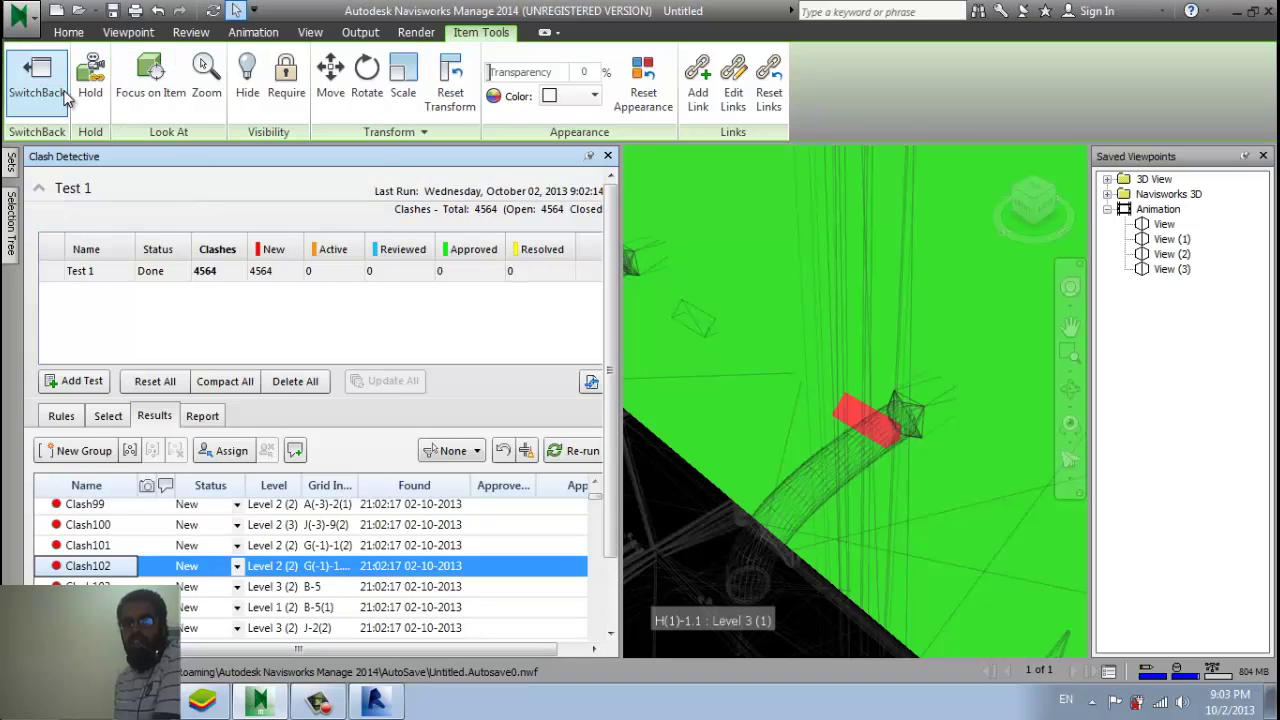
pyautogui.click(374, 703)
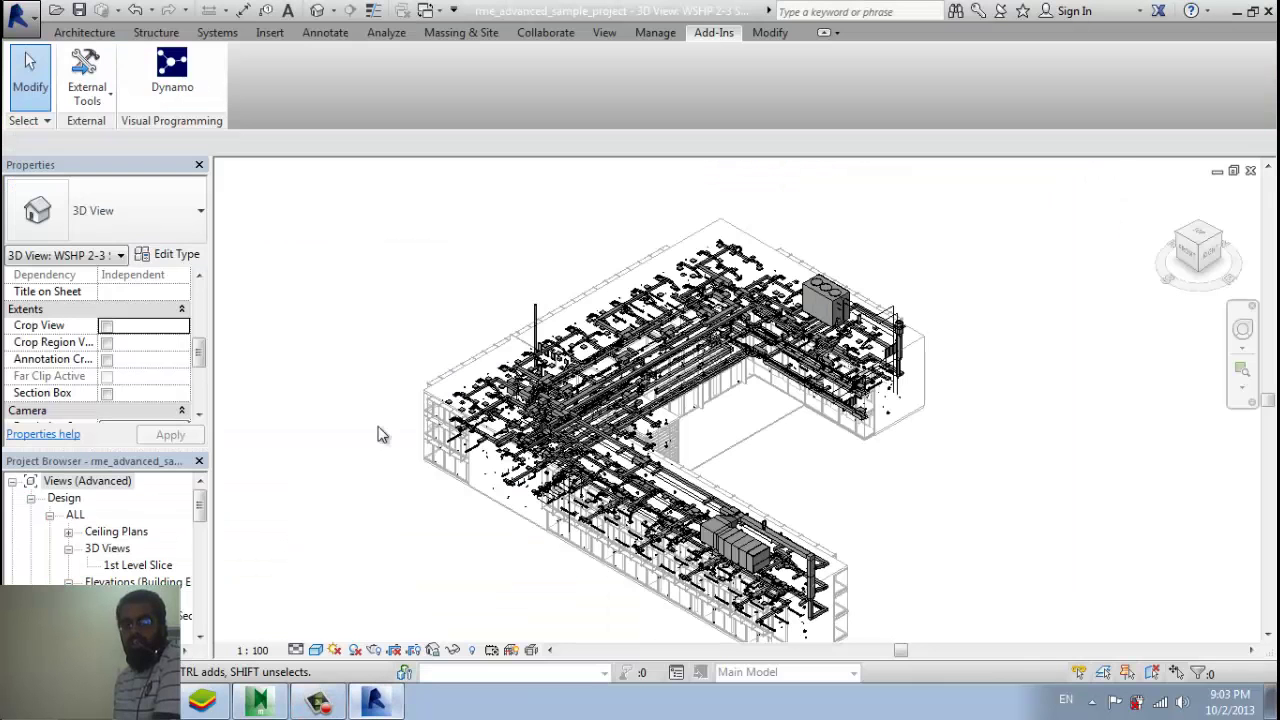
# In Revit, turn on Navisworks SwitchBack 2014 from Add-Ins > External Tools.
pyautogui.click(107, 104)
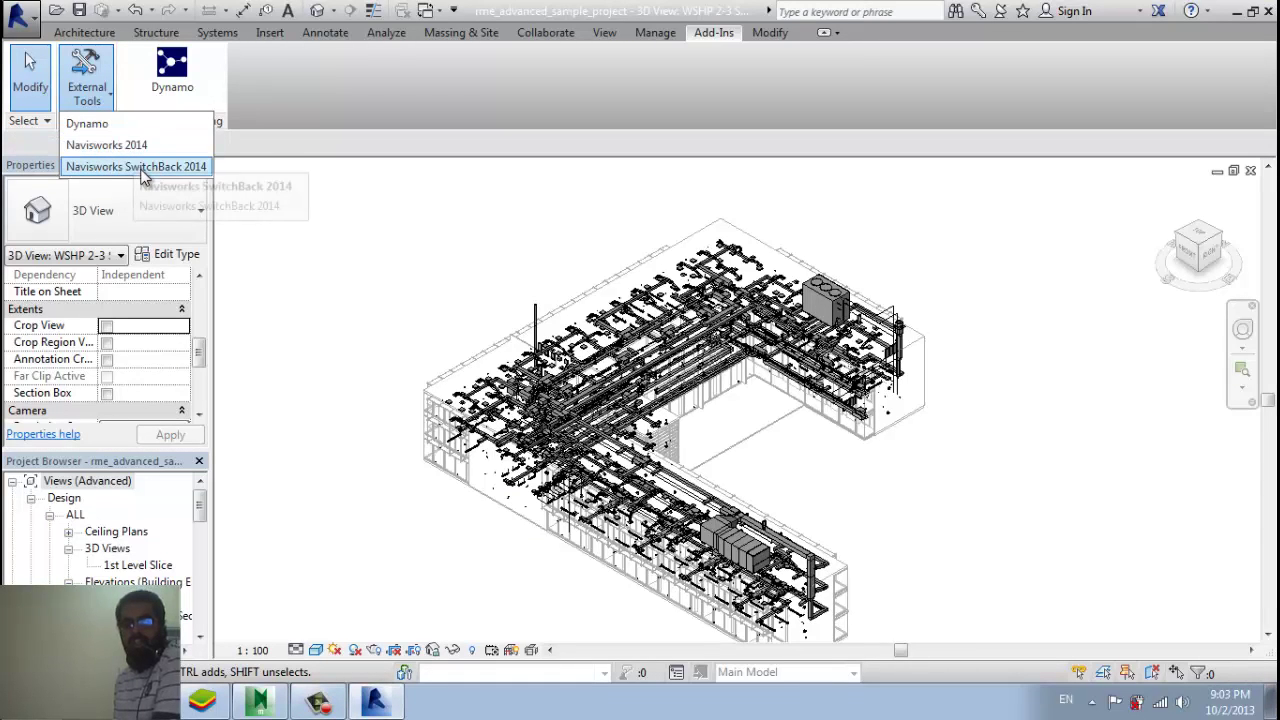
pyautogui.click(260, 699)
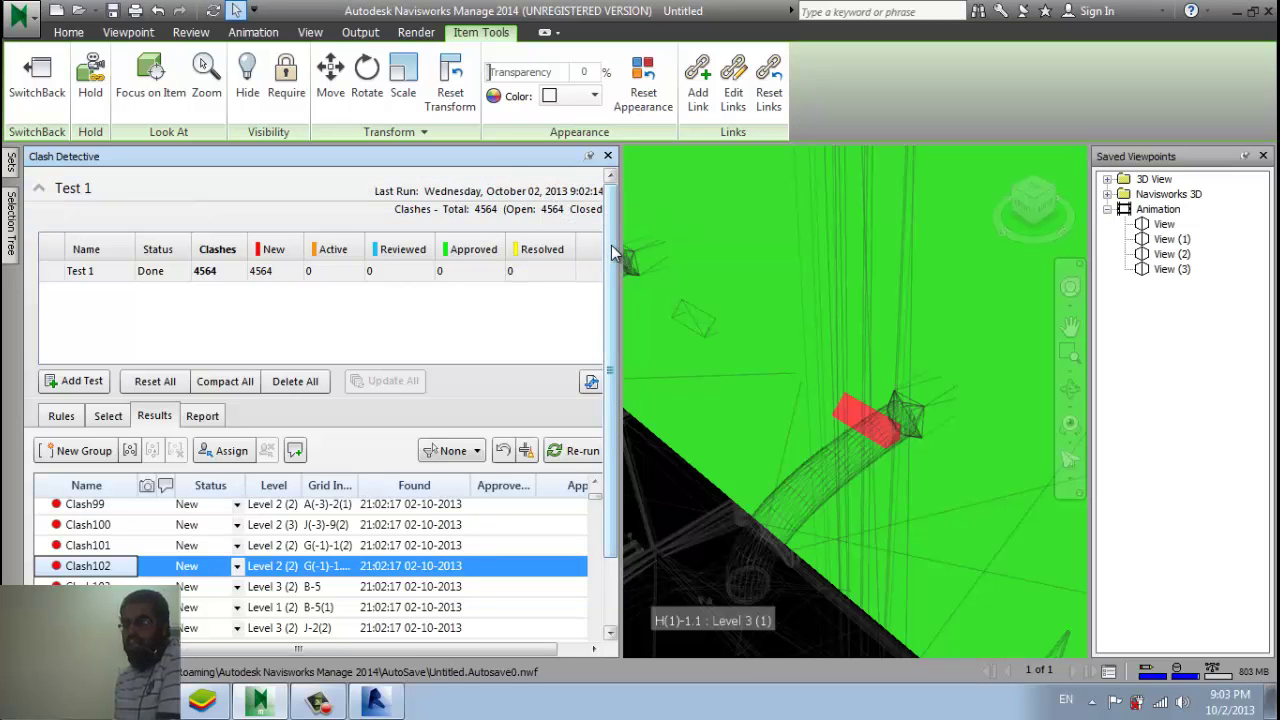
pyautogui.click(375, 700)
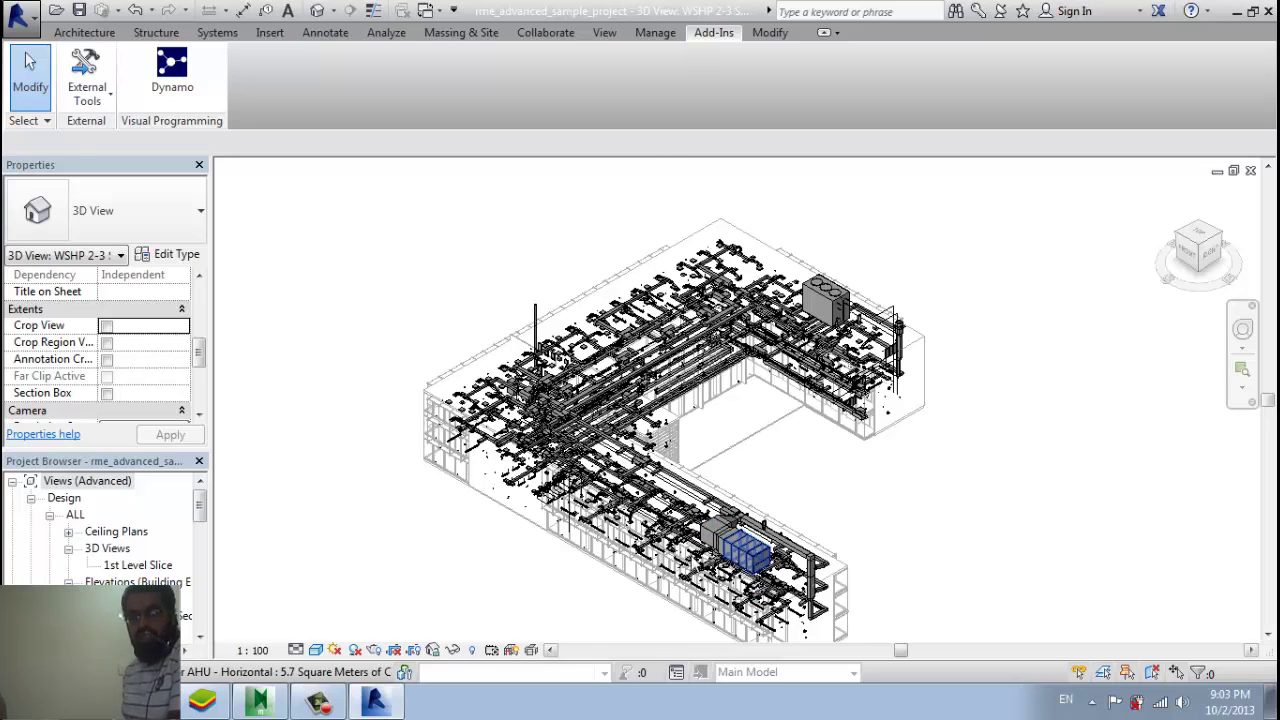
# Back in Navisworks, open the Selection Tree from the Home tab and select Level 1 Walls.
pyautogui.click(258, 700)
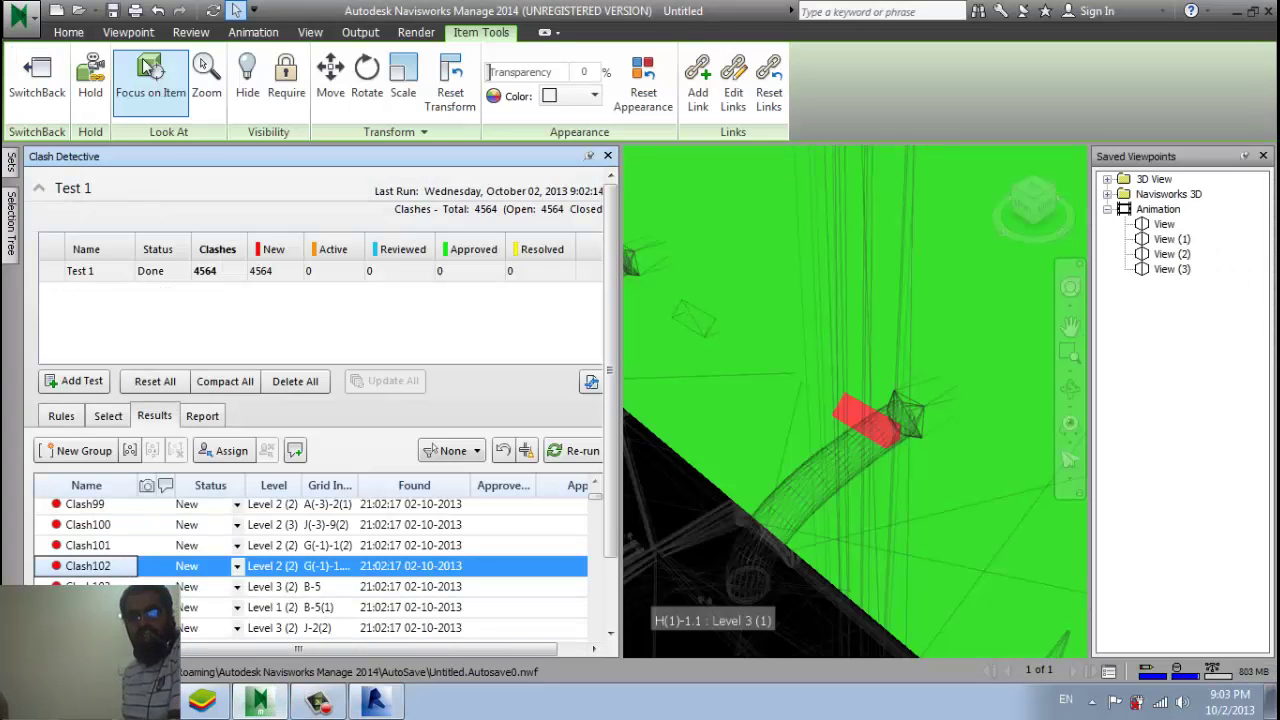
pyautogui.click(69, 33)
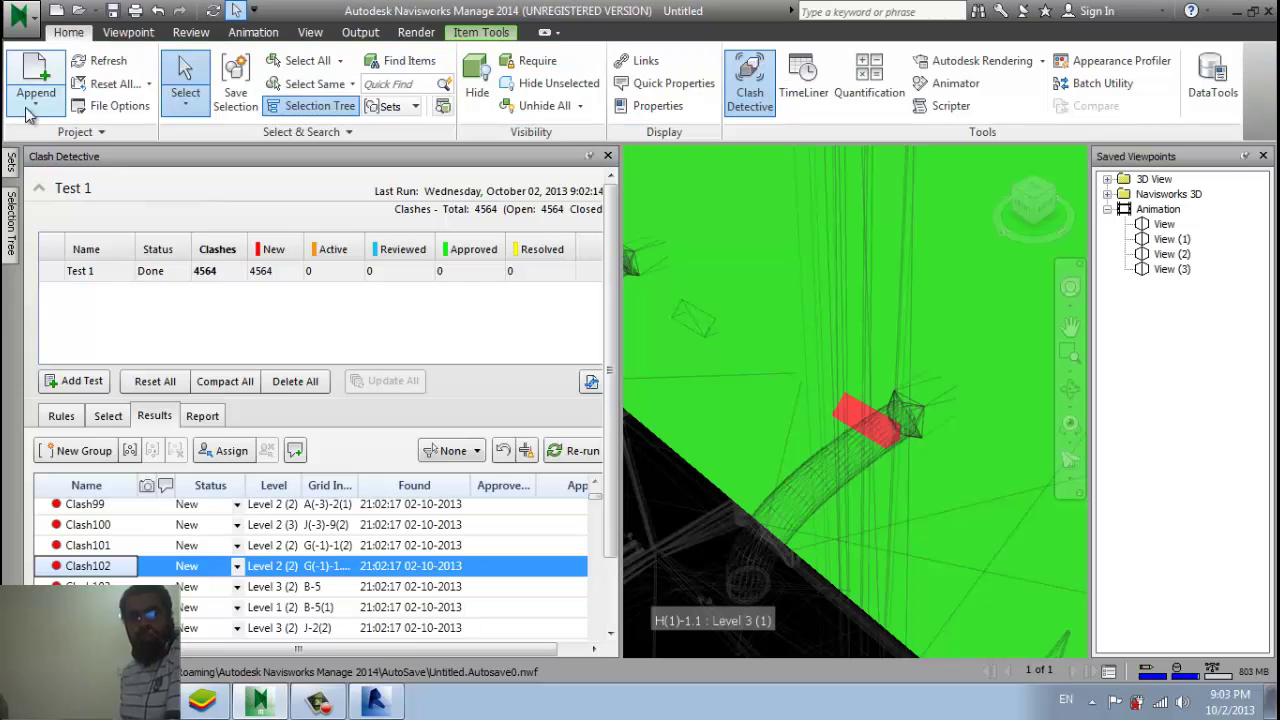
pyautogui.click(10, 240)
pyautogui.click(100, 217)
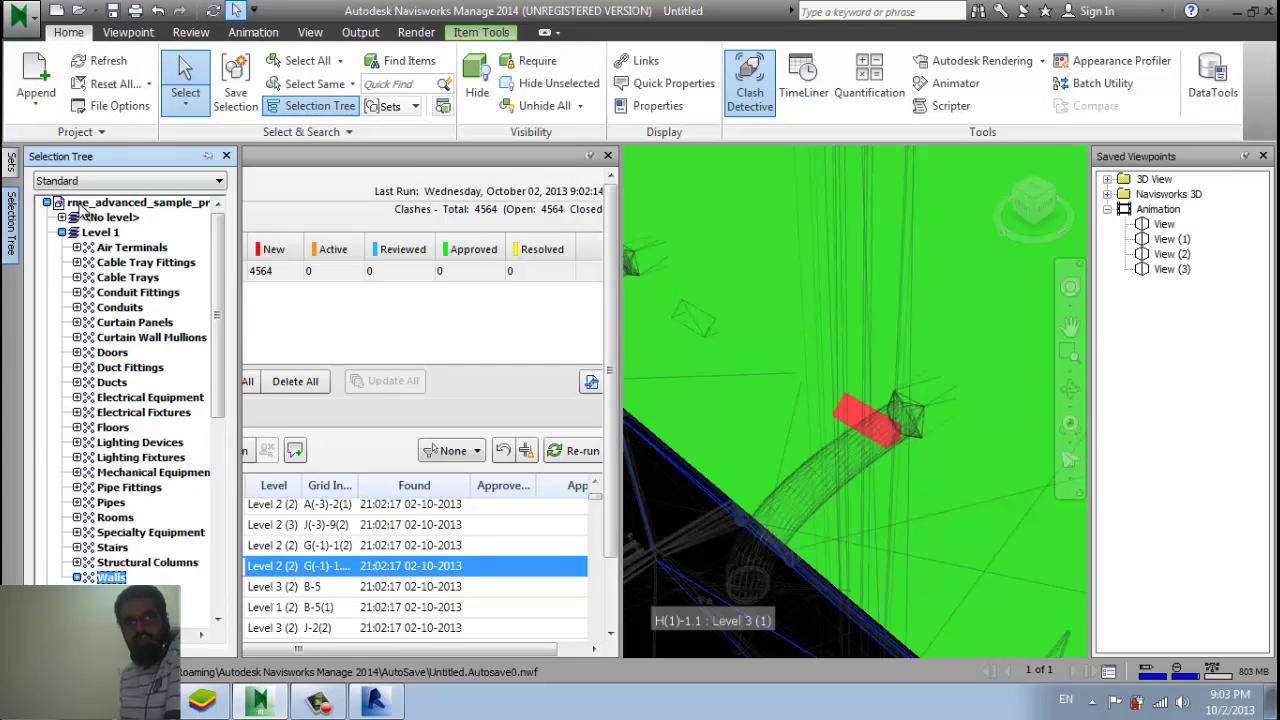
# Select the rme_advanced_sample_project.nwc root in the Selection Tree, dismissing its context menu.
pyautogui.click(82, 203)
pyautogui.rightClick(82, 203)
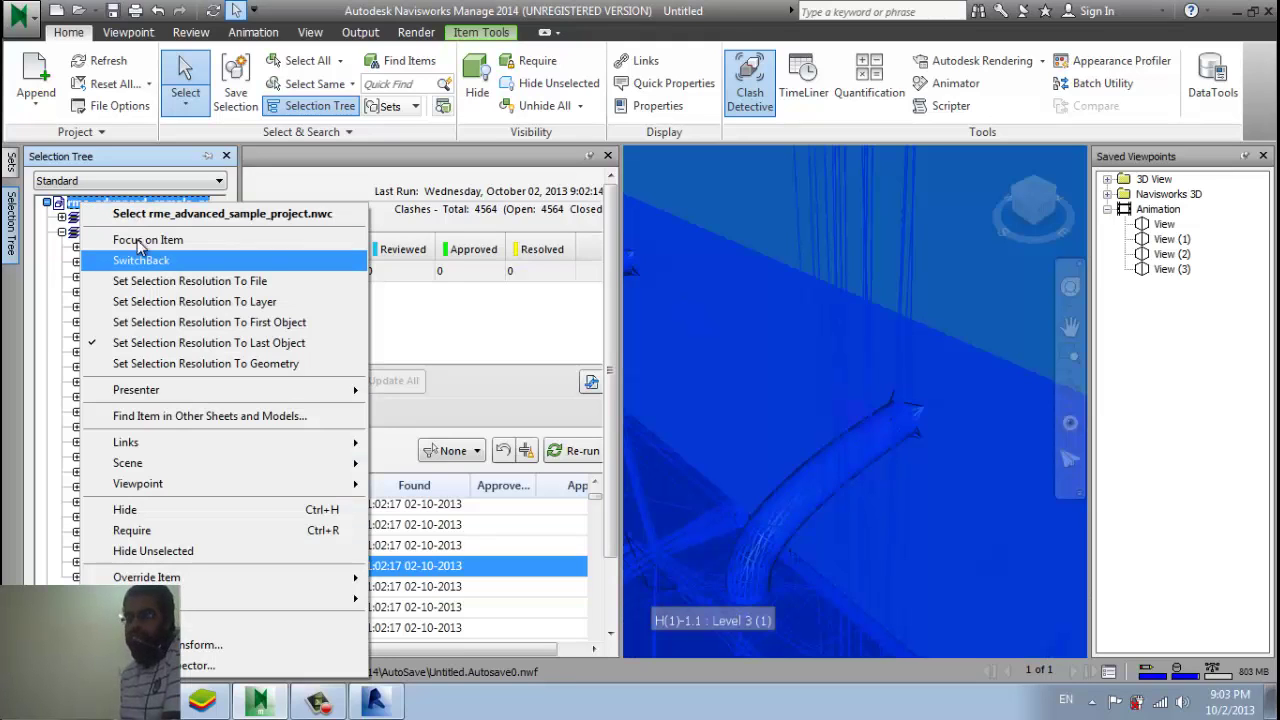
pyautogui.click(108, 176)
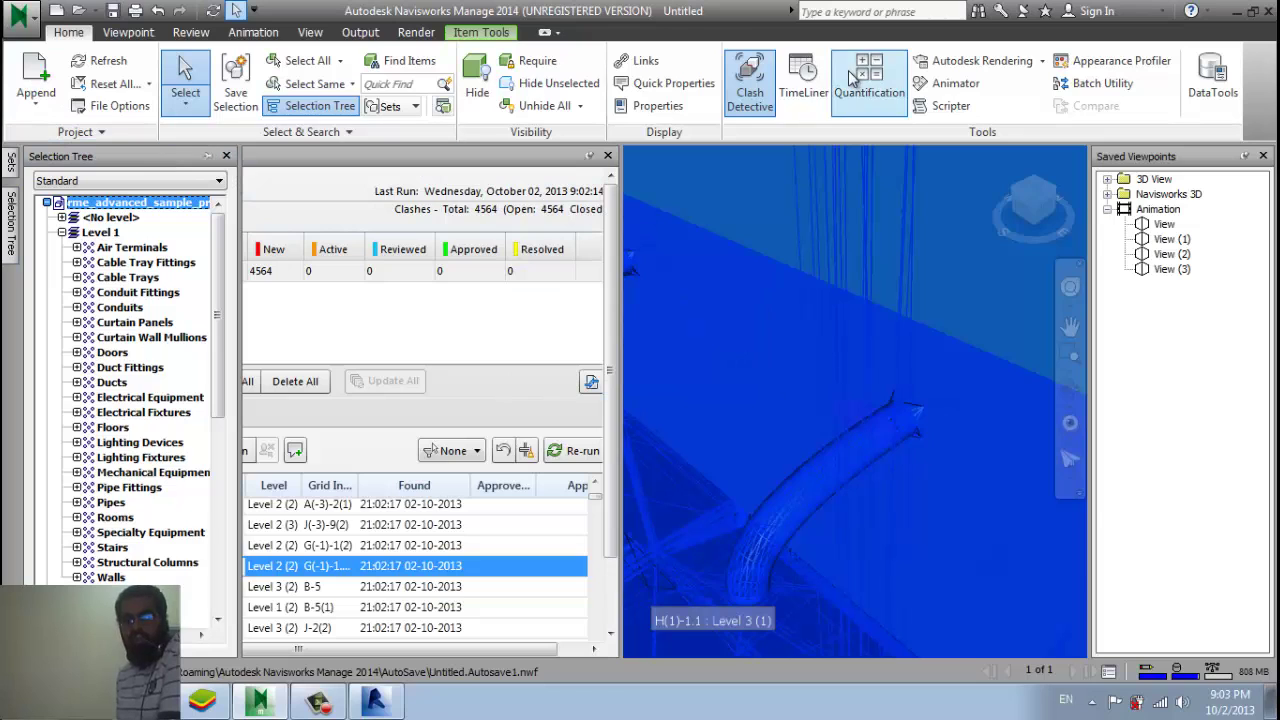
# Open TimeLiner in place of Clash Detective and add a second blank New Task.
pyautogui.click(803, 85)
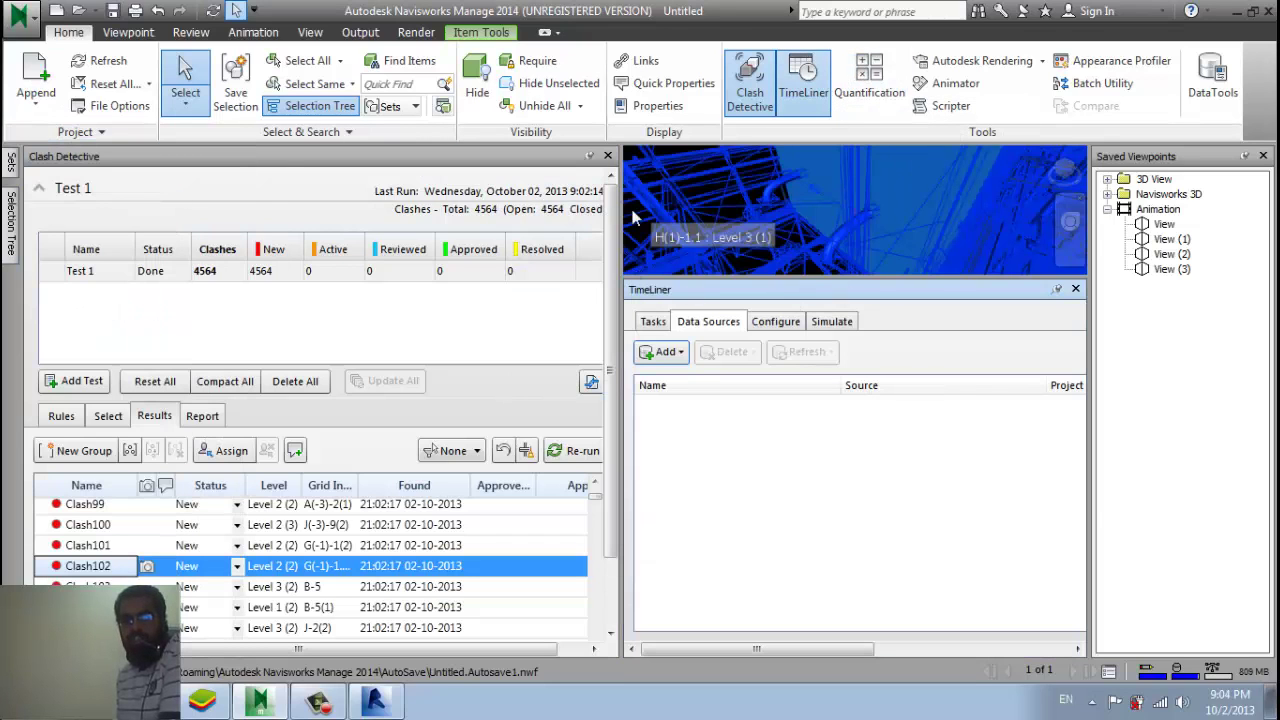
pyautogui.click(607, 157)
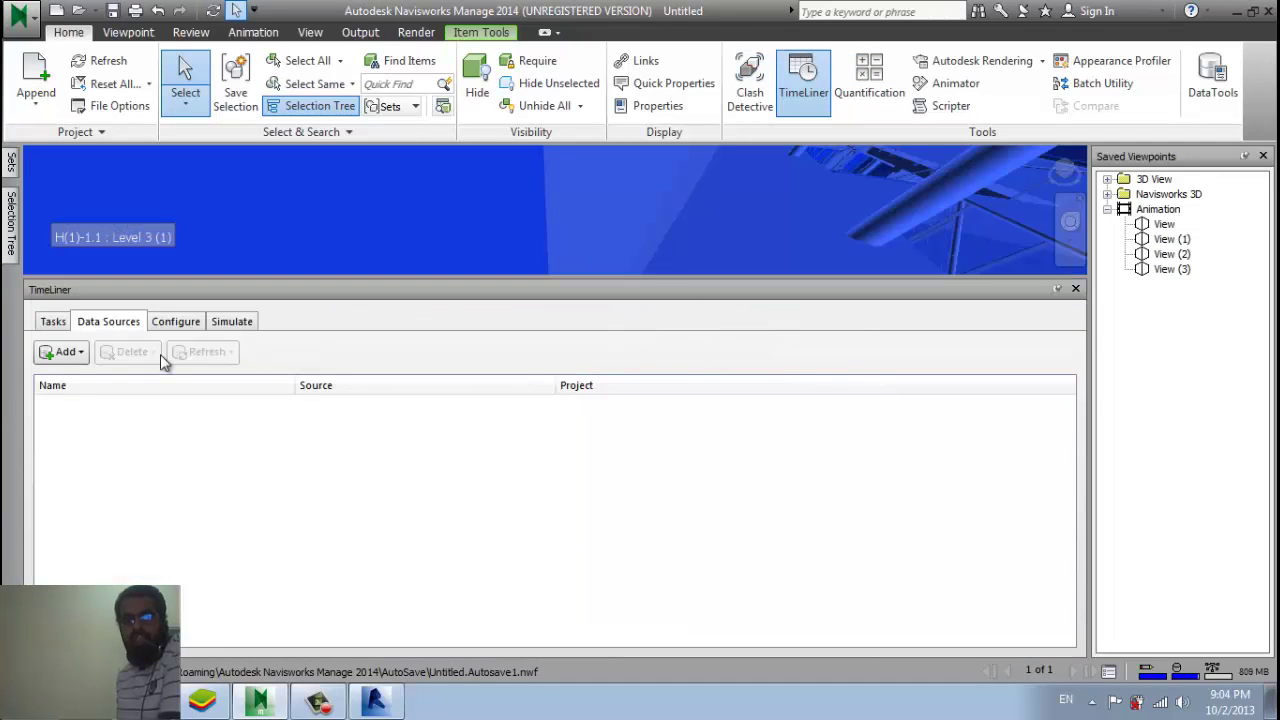
pyautogui.click(55, 322)
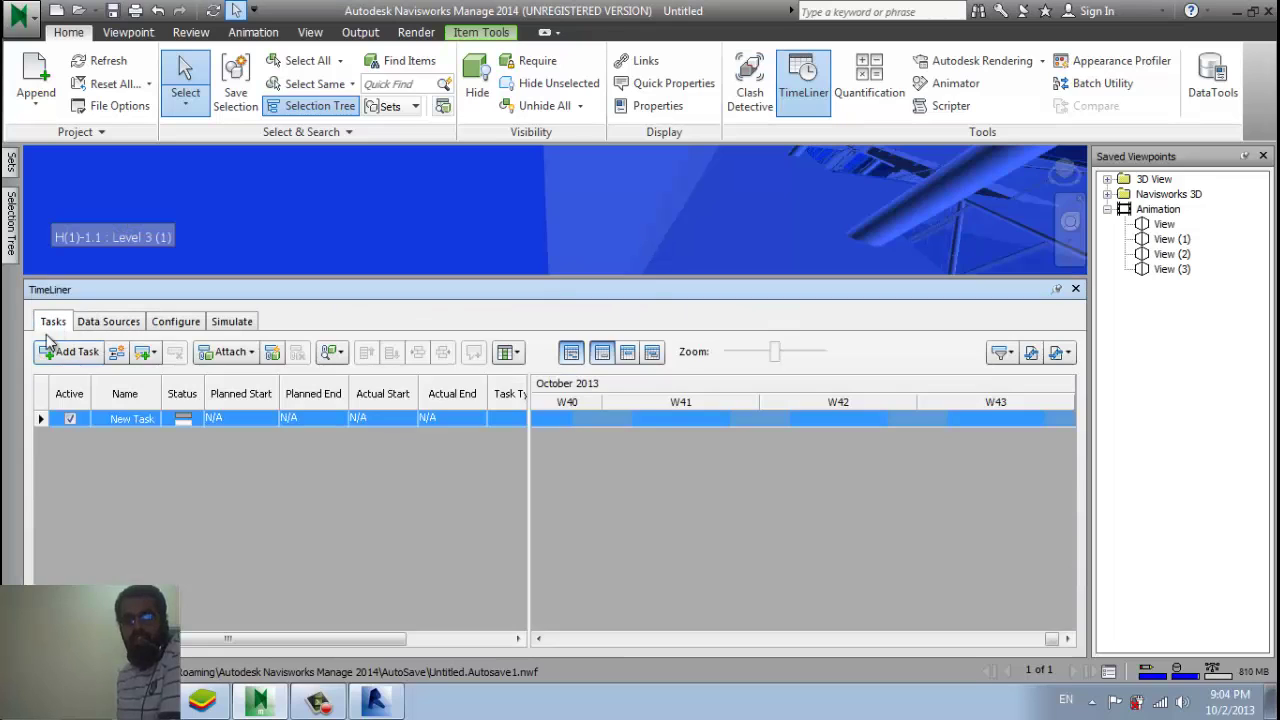
pyautogui.rightClick(86, 467)
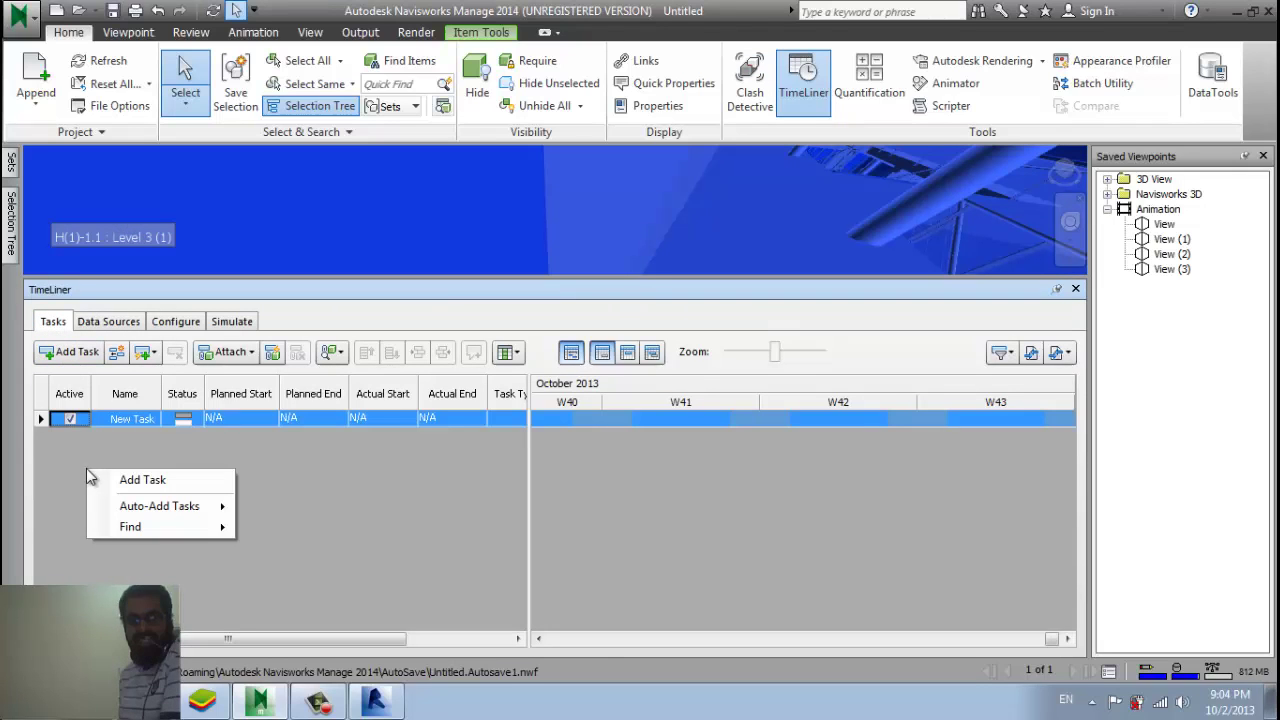
pyautogui.click(142, 480)
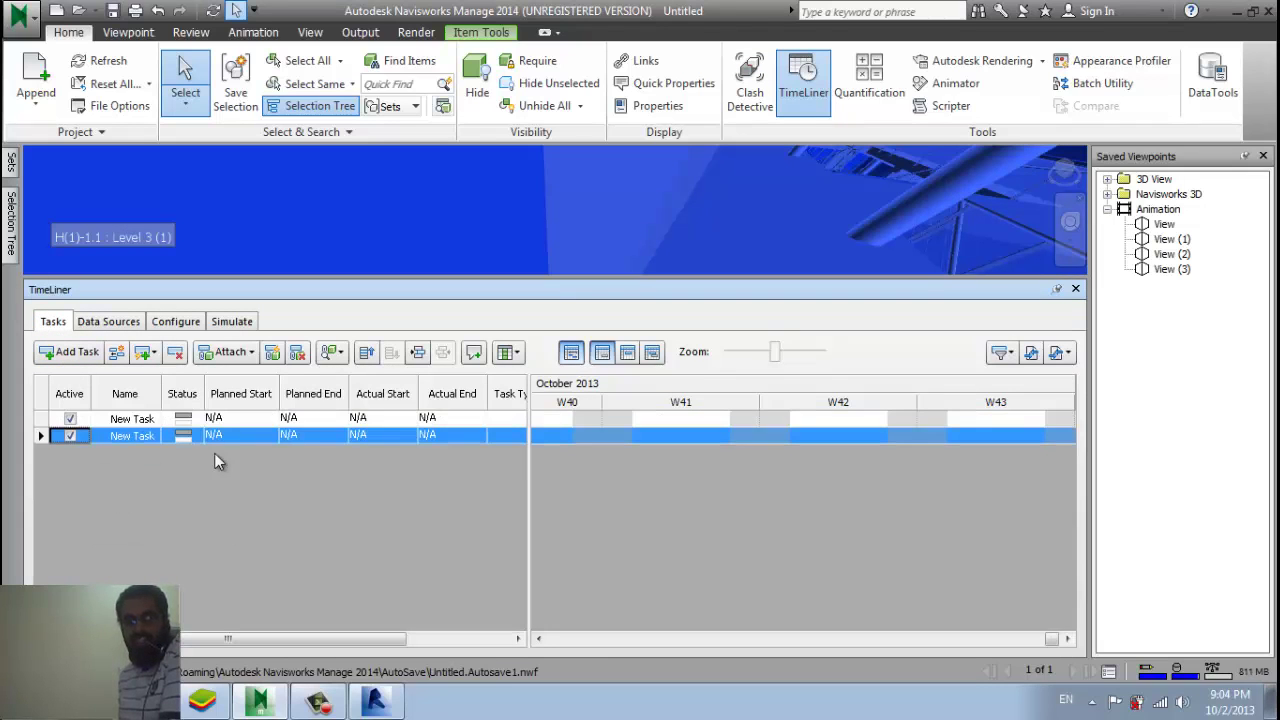
pyautogui.rightClick(139, 485)
pyautogui.moveTo(213, 524)
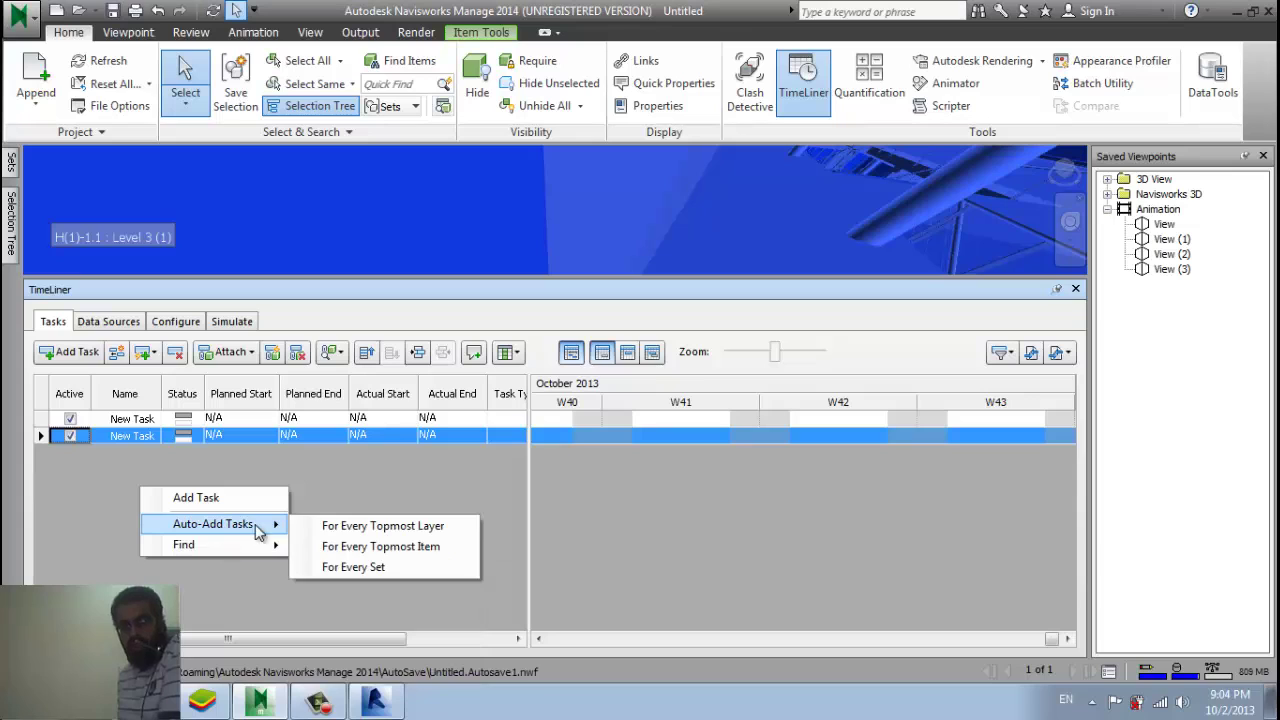
# Auto-add a task for every set and set DOORS2's planned end to 10/10/2013.
pyautogui.click(346, 567)
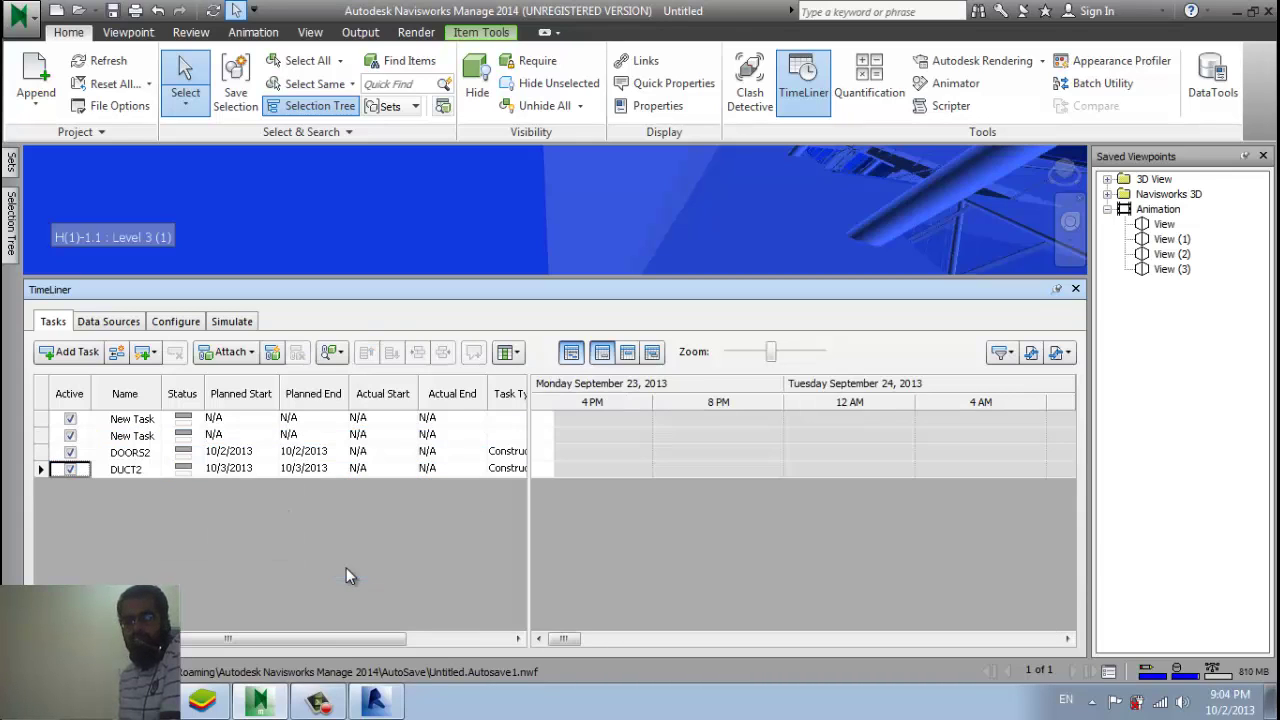
pyautogui.click(134, 455)
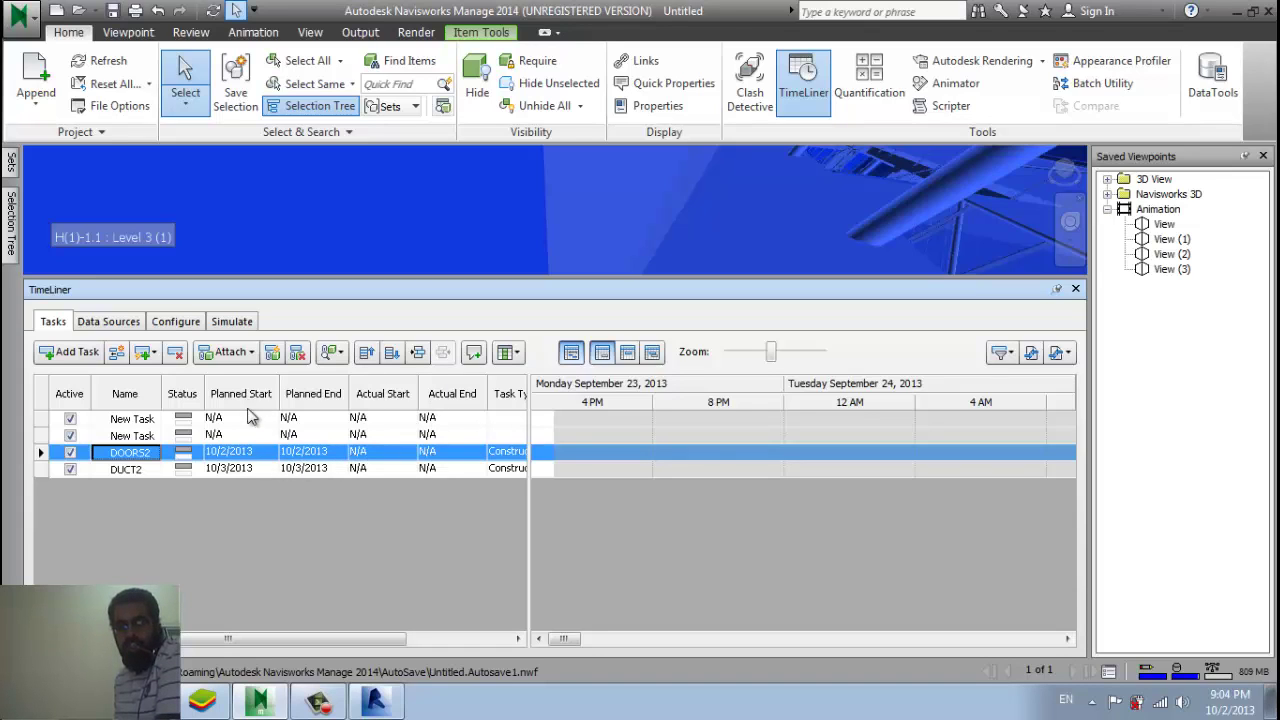
pyautogui.click(337, 455)
pyautogui.click(340, 455)
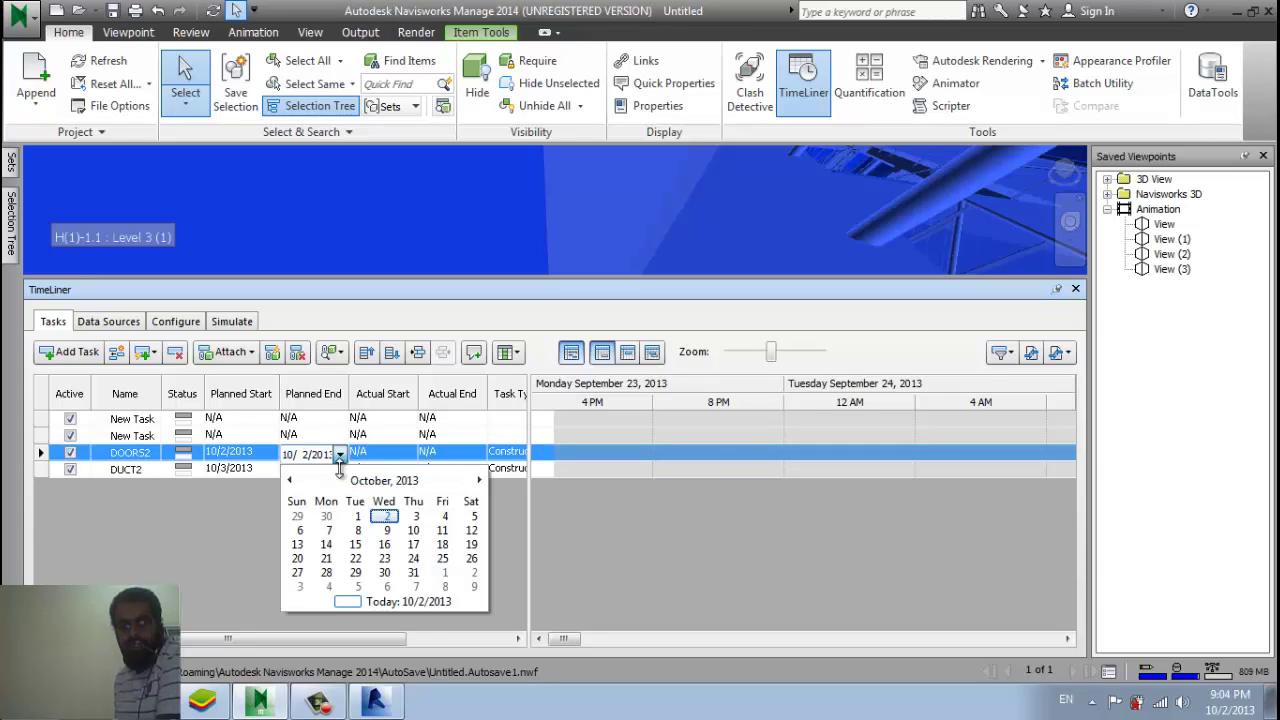
pyautogui.click(413, 530)
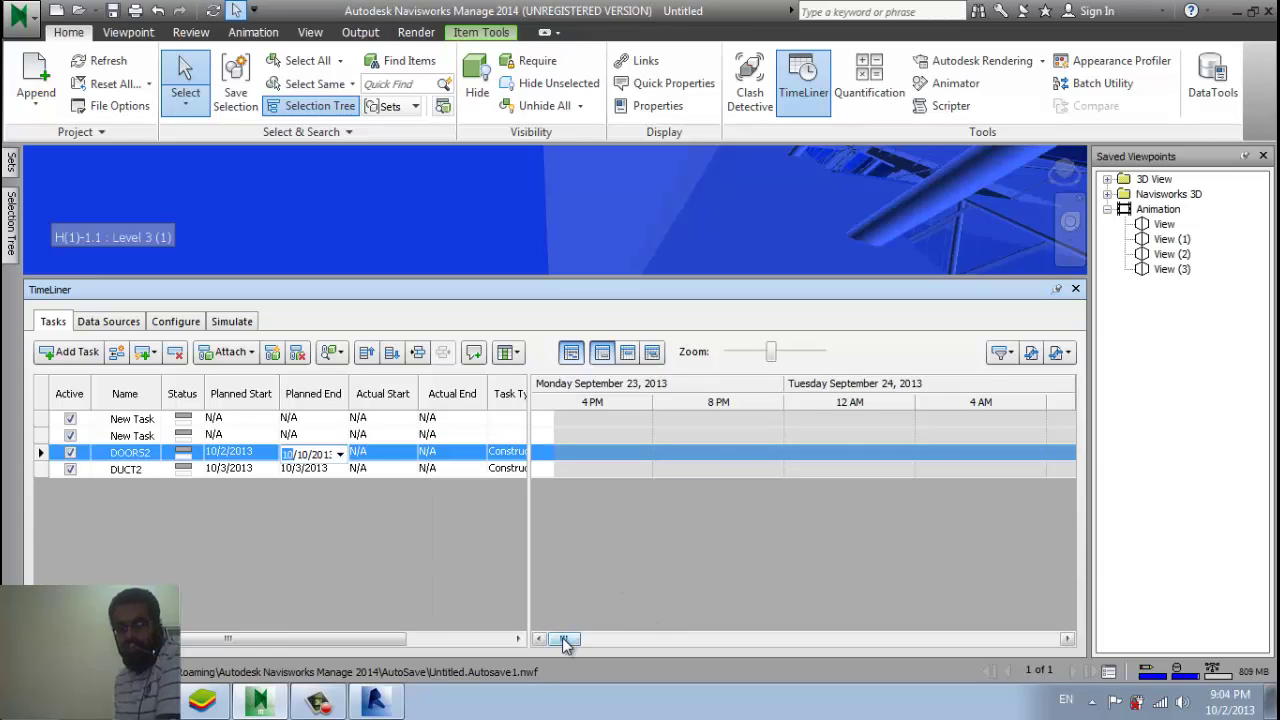
pyautogui.moveTo(563, 638); pyautogui.dragTo(487, 638)
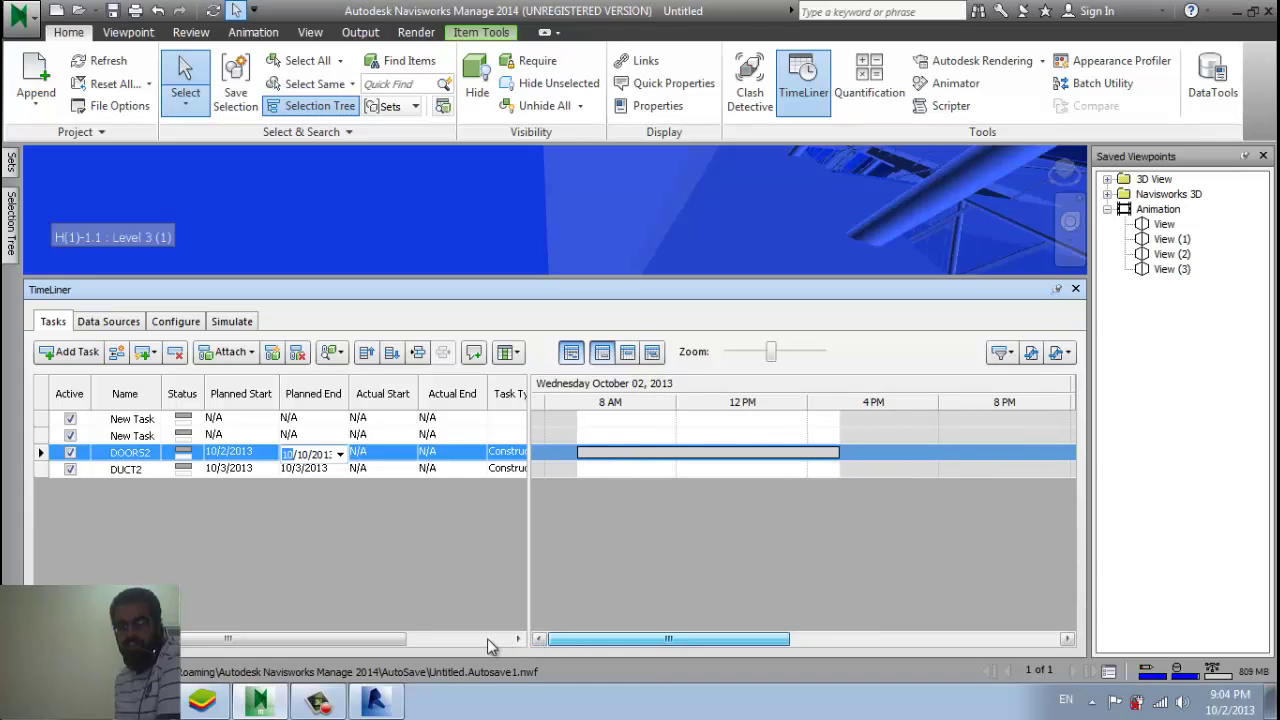
# Schedule DUCT2 to start 10/10/2013 and finish 10/16/2013.
pyautogui.click(261, 472)
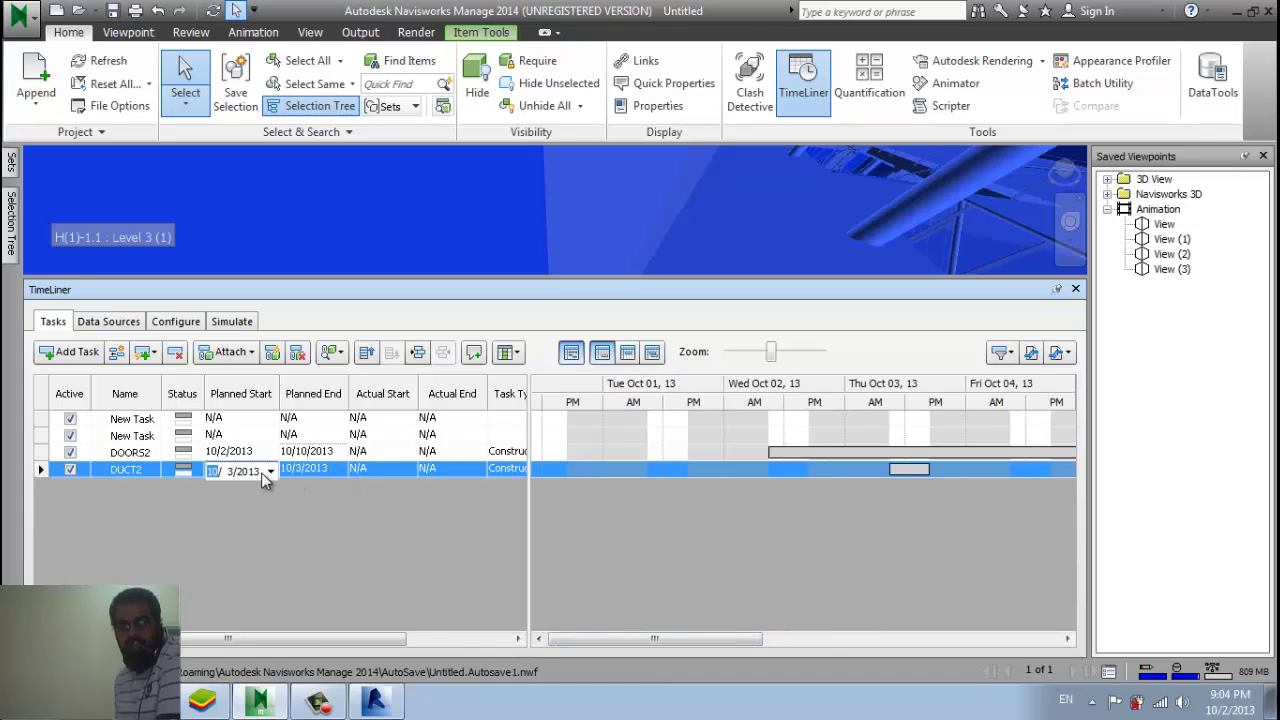
pyautogui.click(270, 471)
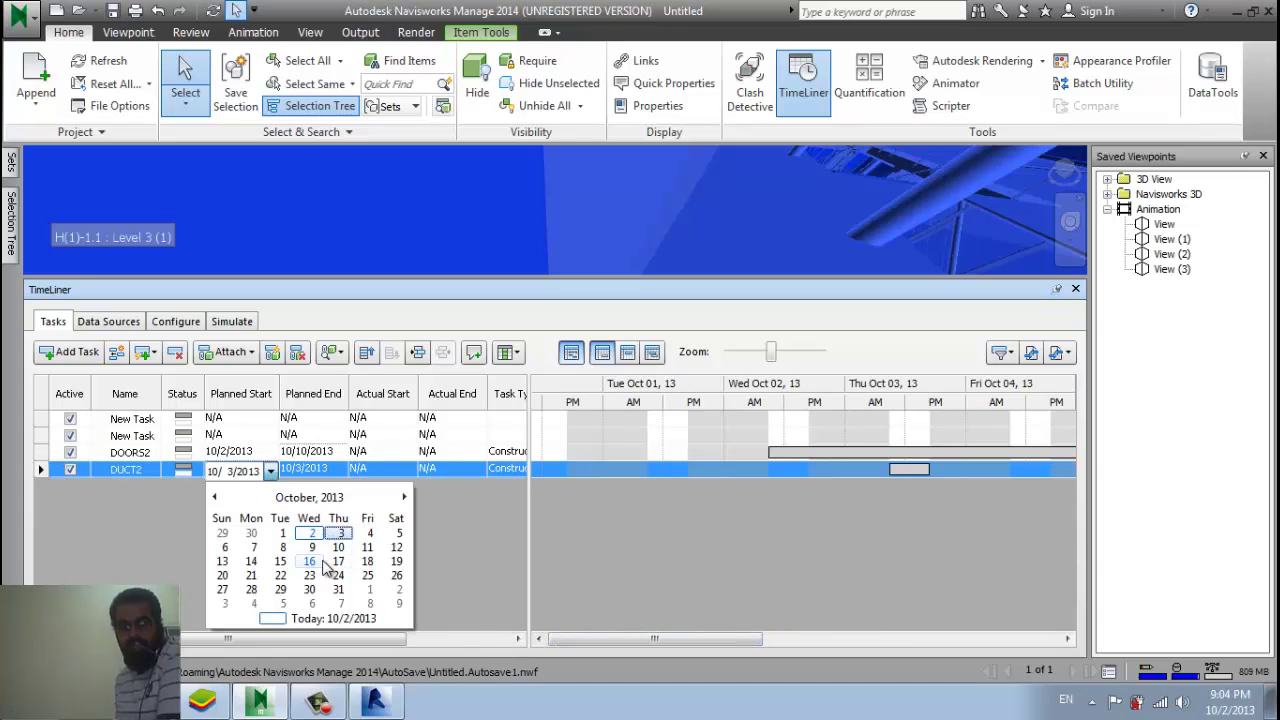
pyautogui.click(338, 547)
pyautogui.click(316, 470)
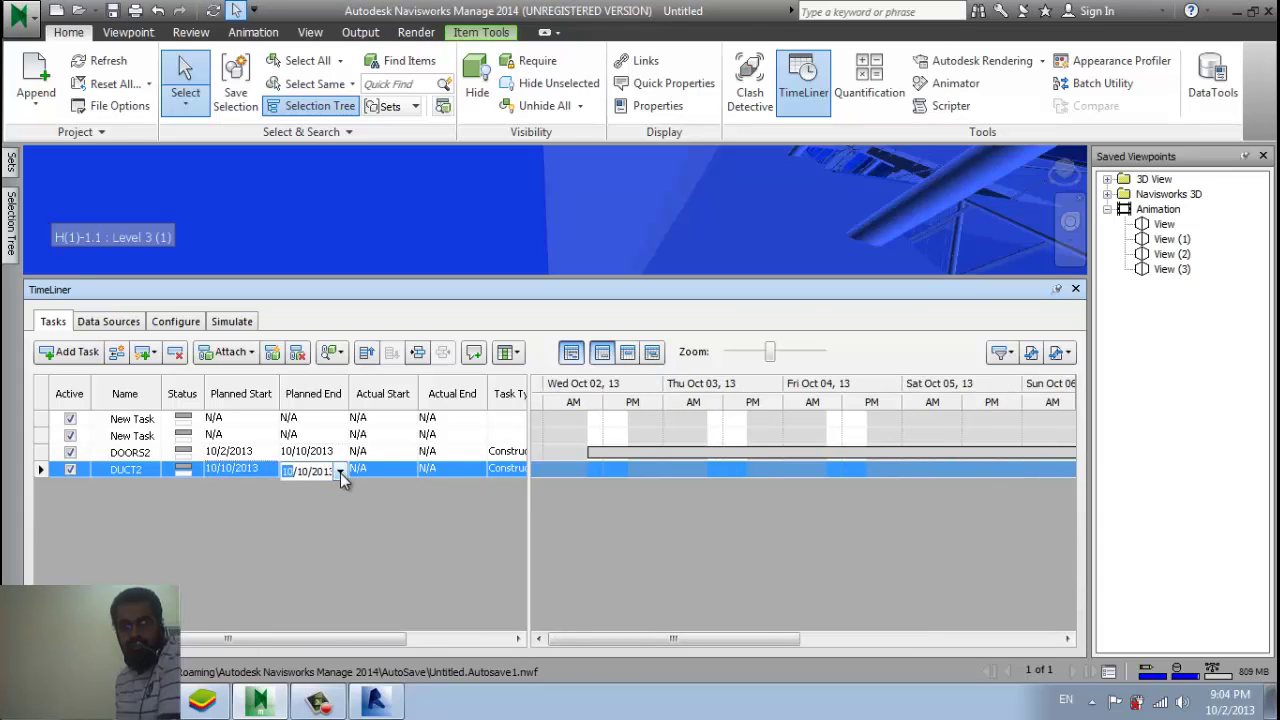
pyautogui.click(340, 471)
pyautogui.click(385, 562)
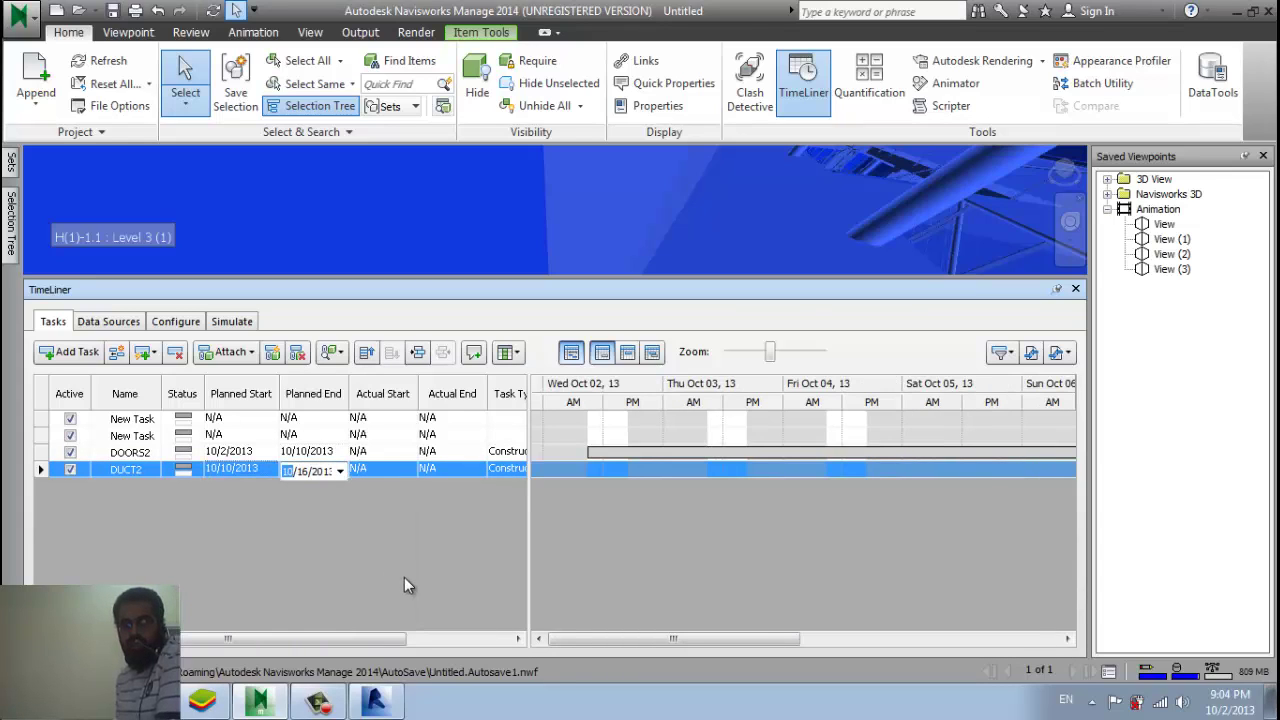
pyautogui.click(324, 532)
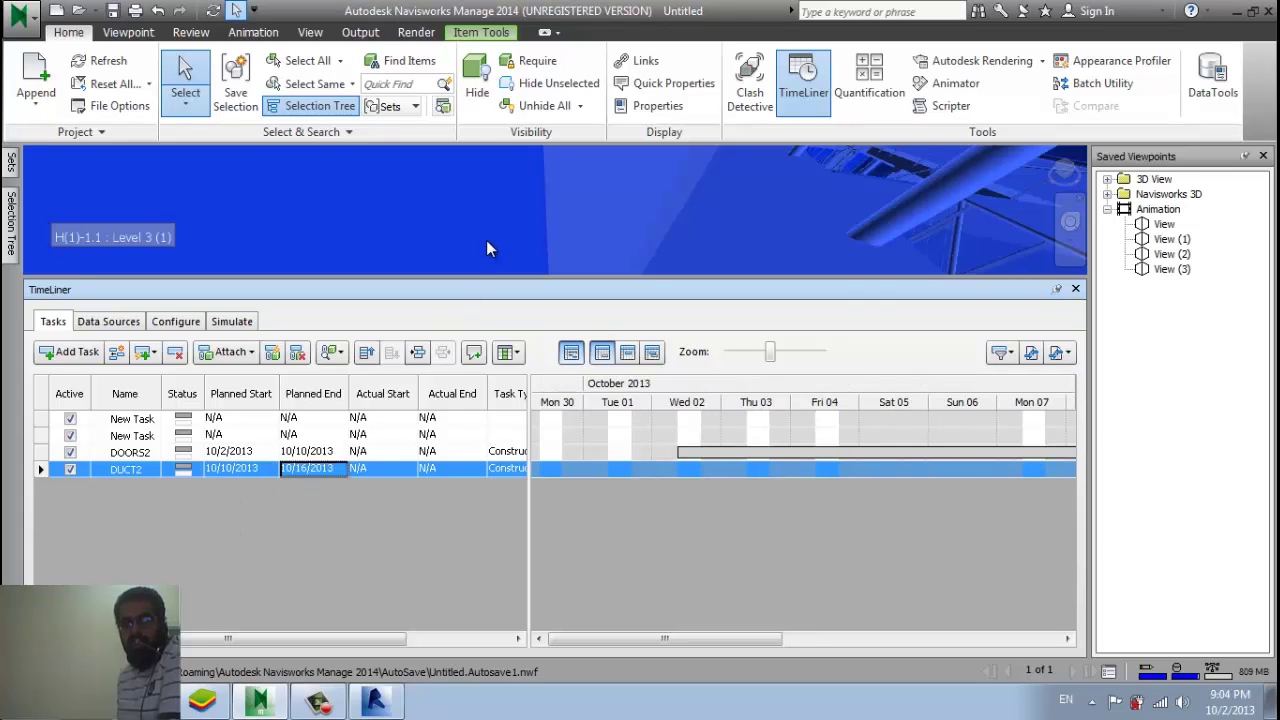
# Orbit the model with the ViewCube and drag the TimeLiner splitter down to enlarge the view.
pyautogui.scroll(-2, 371, 206)
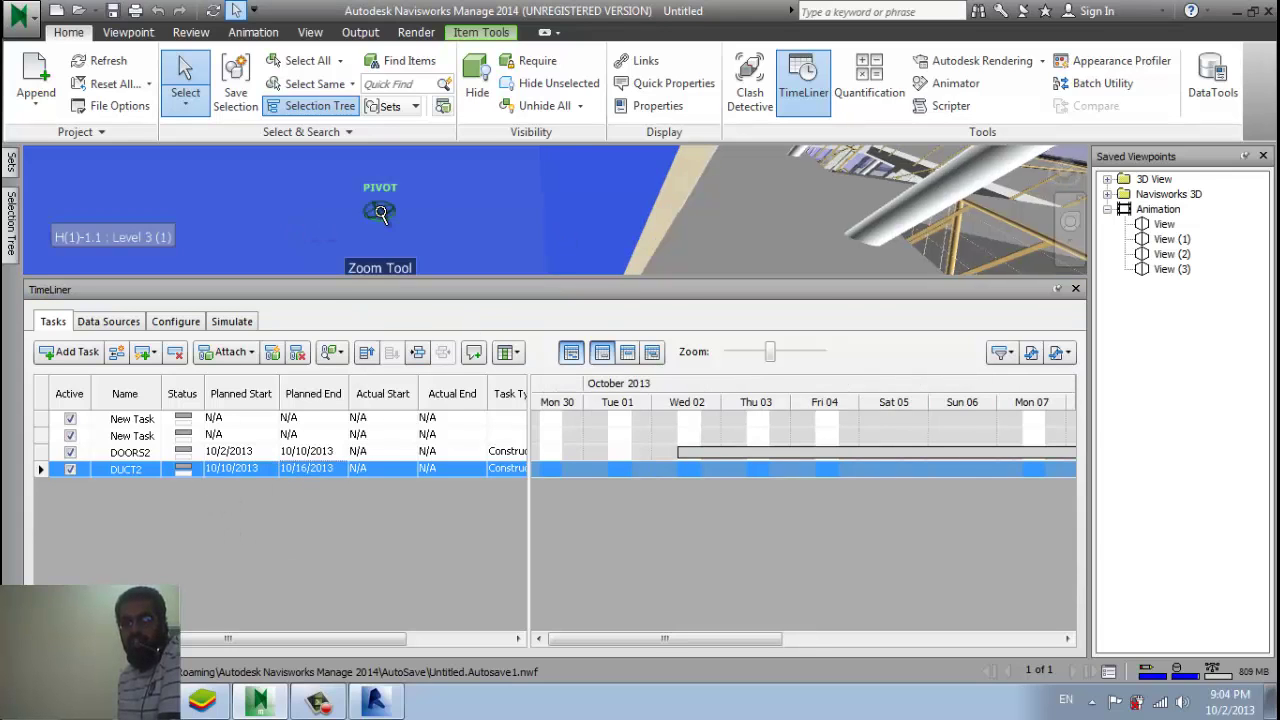
pyautogui.scroll(-2, 371, 206)
pyautogui.scroll(-2, 371, 206)
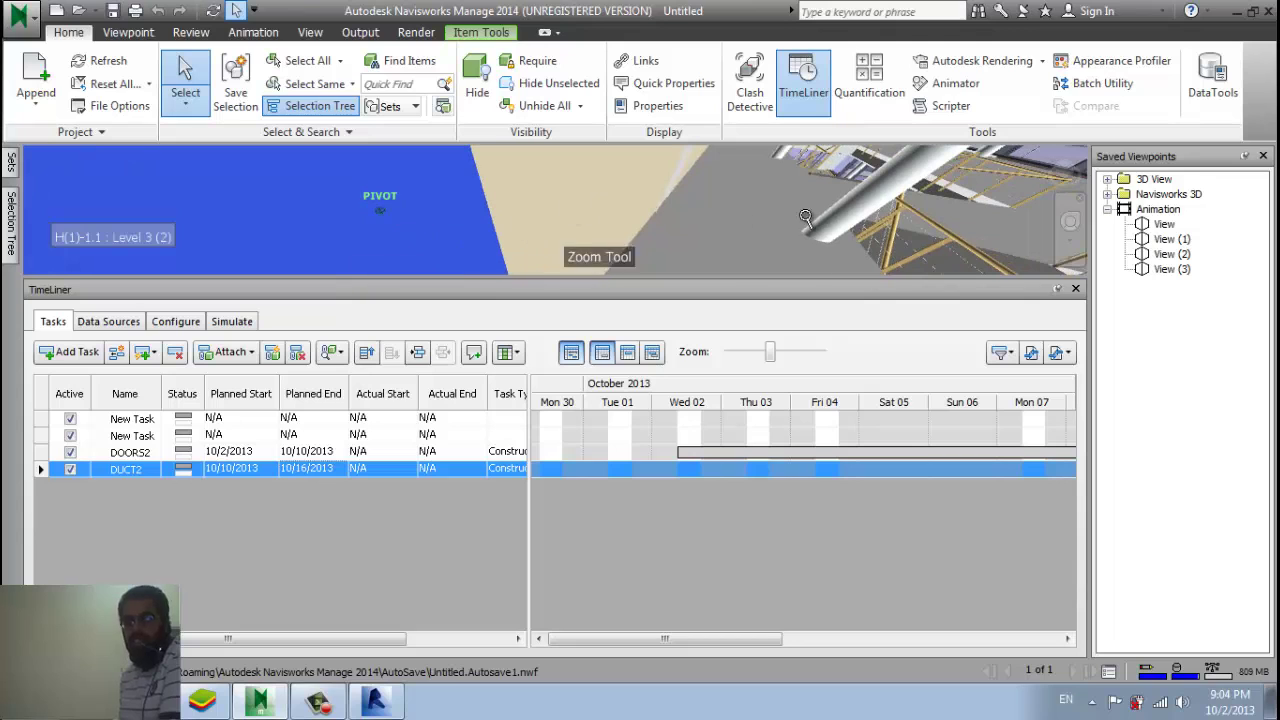
pyautogui.click(1055, 175)
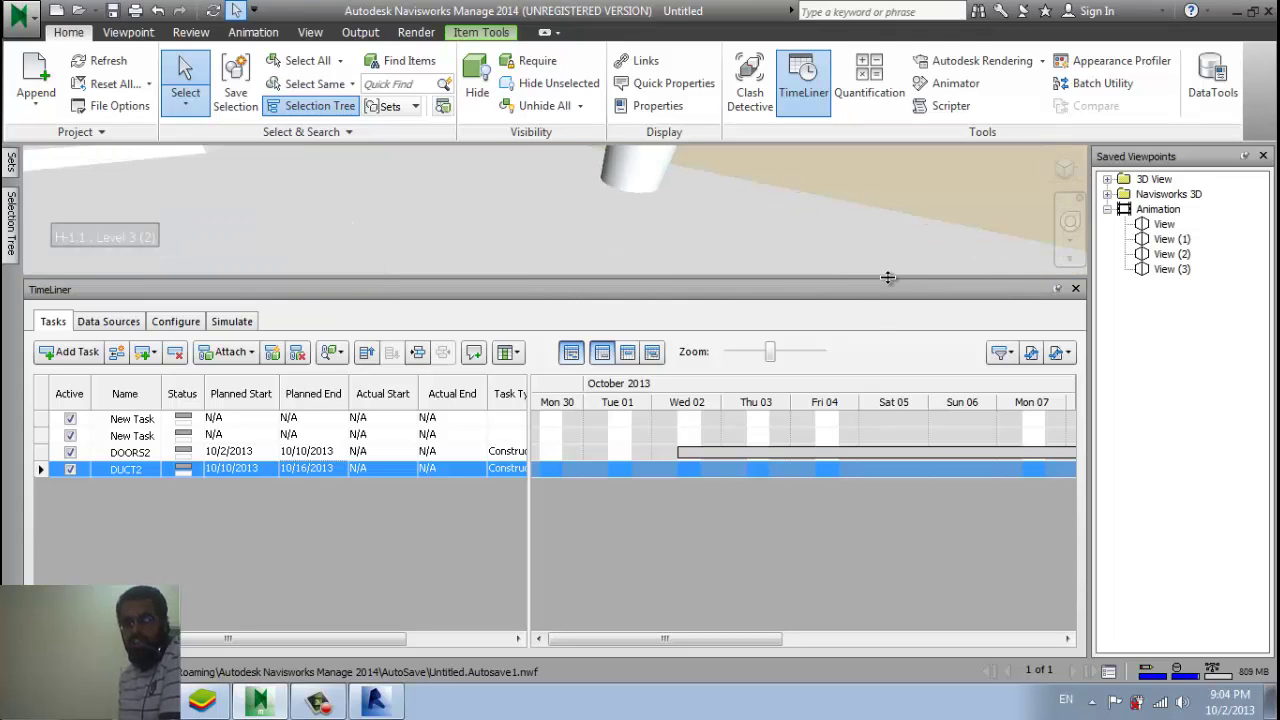
pyautogui.moveTo(897, 291); pyautogui.dragTo(862, 478)
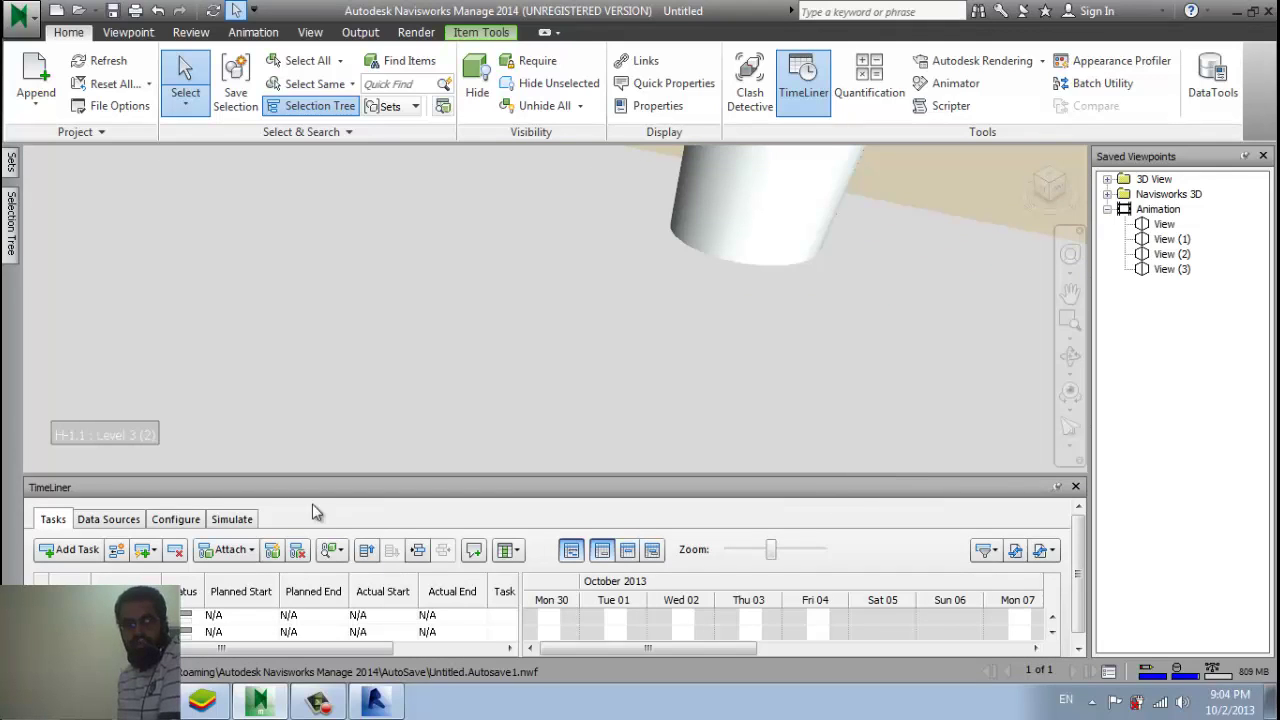
# Try adding a Microsoft Project 2007-2013 data source and dismiss the could-not-open error.
pyautogui.click(110, 519)
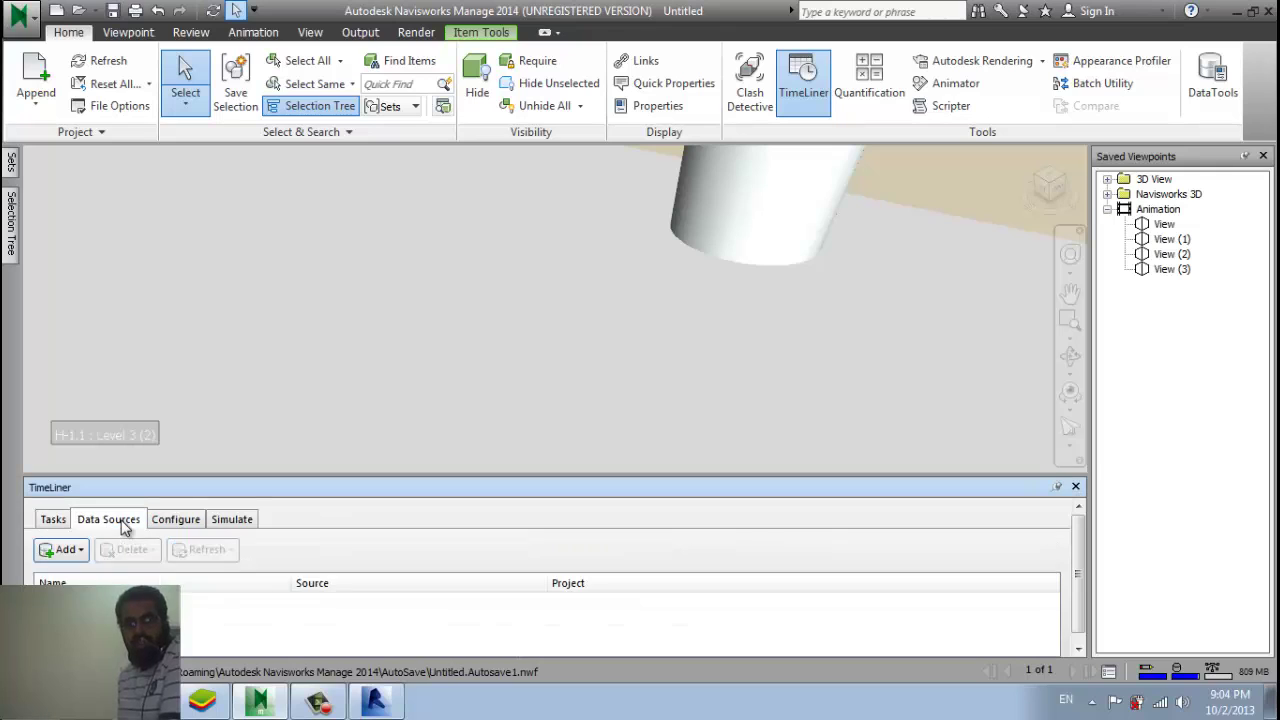
pyautogui.click(62, 549)
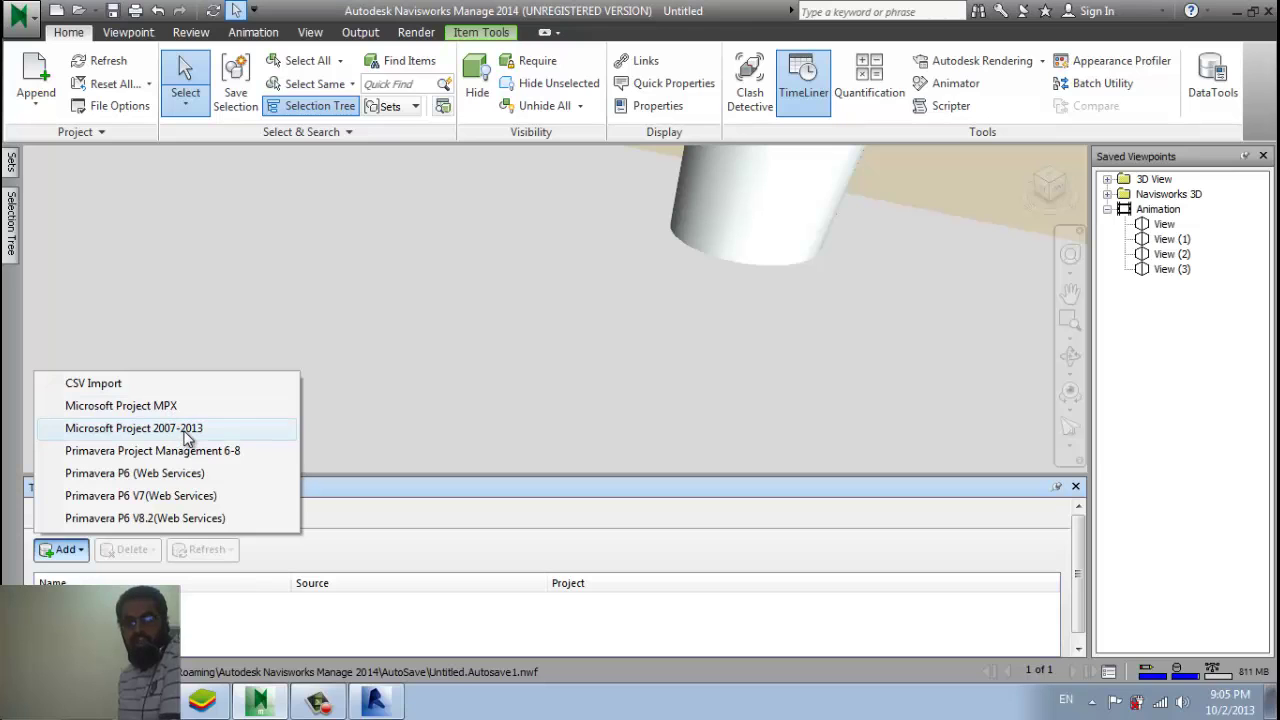
pyautogui.click(187, 438)
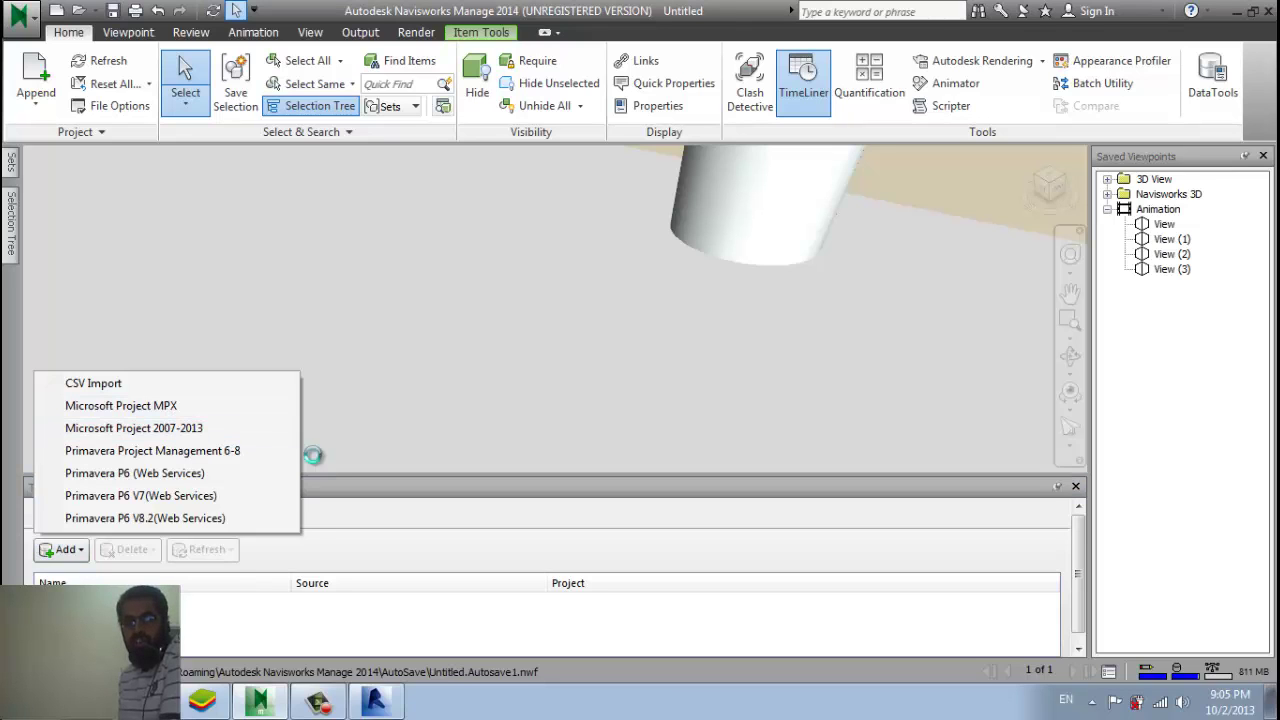
pyautogui.click(727, 416)
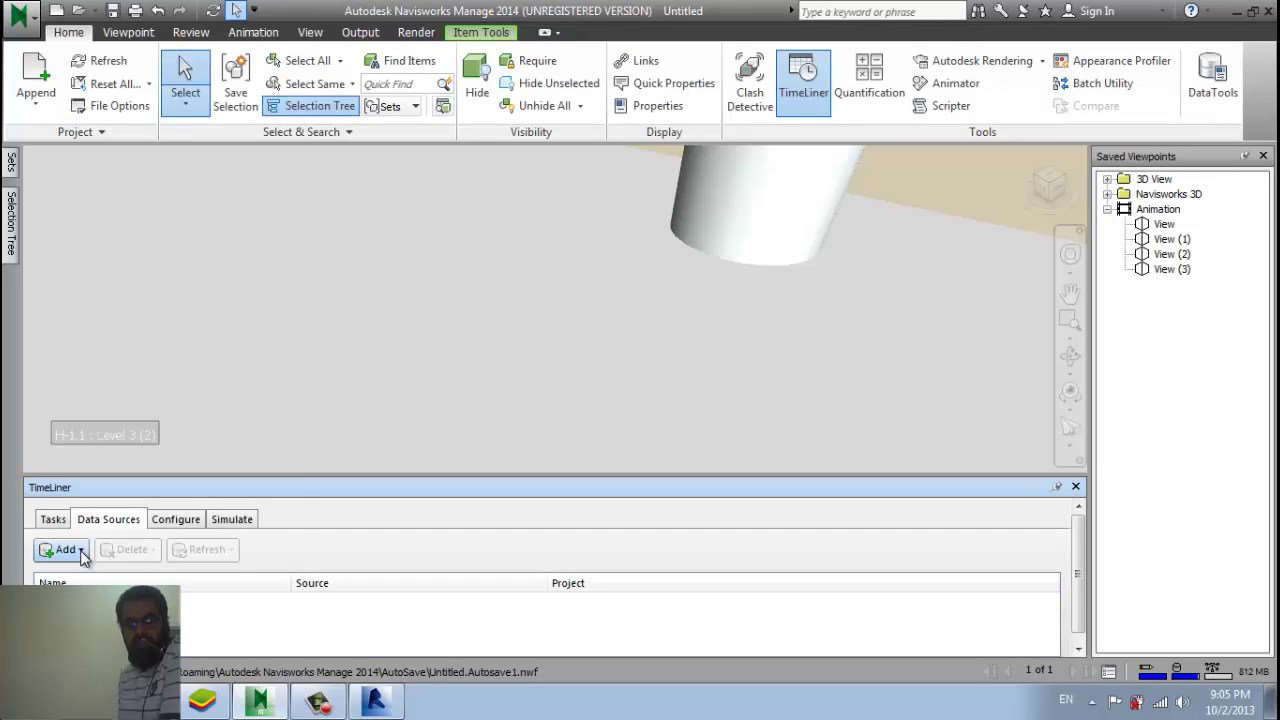
# Add a Microsoft Project MPX data source, browsing Desktop and Downloads for the file.
pyautogui.click(62, 549)
pyautogui.click(194, 410)
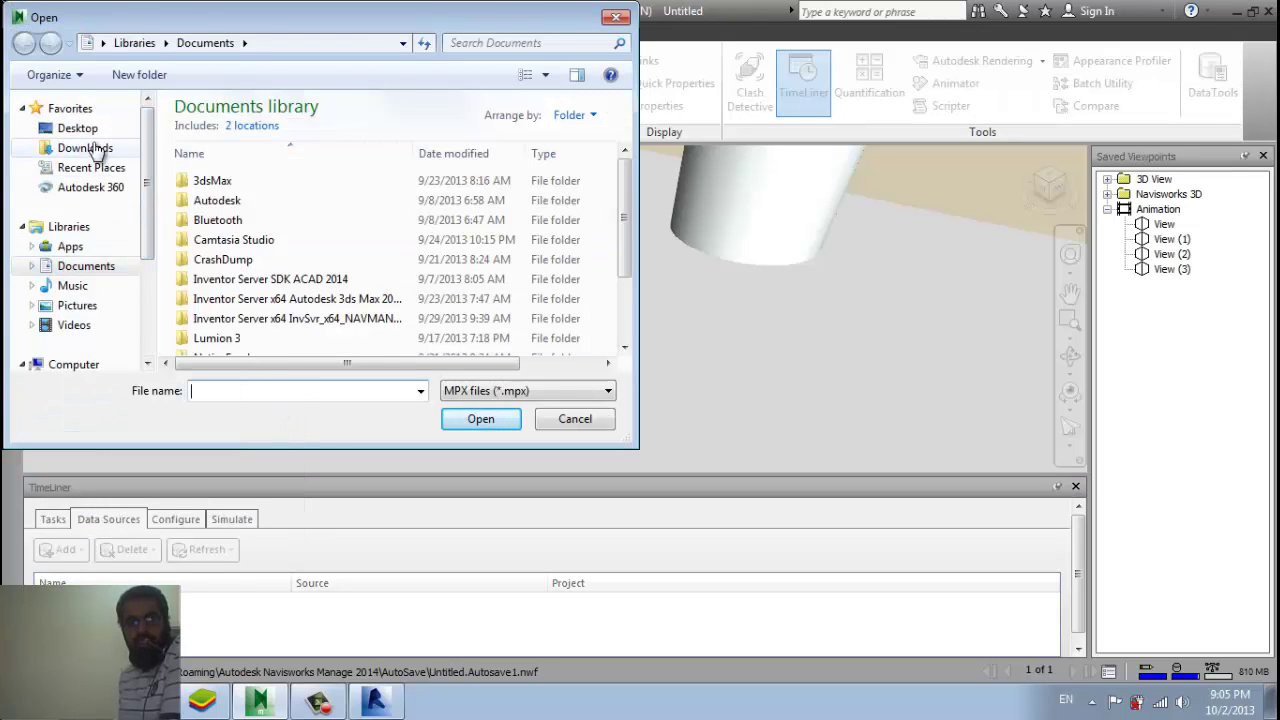
pyautogui.click(78, 128)
pyautogui.scroll(-3, 315, 320)
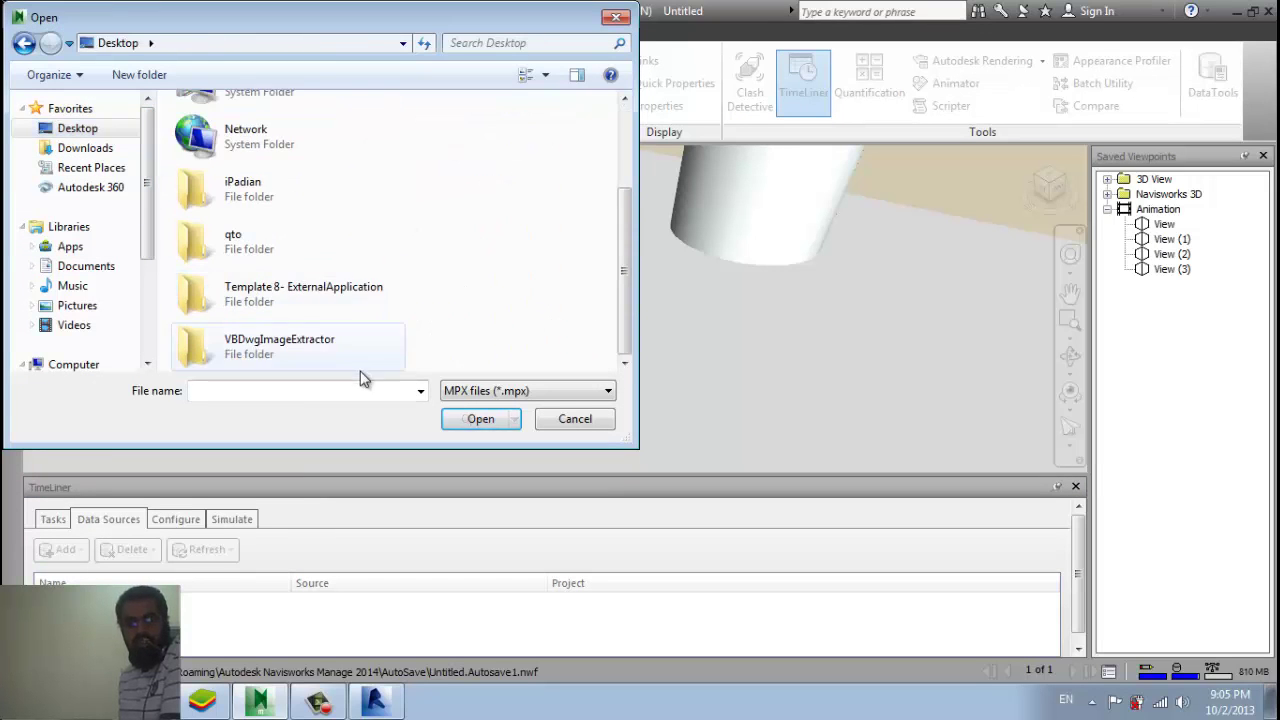
pyautogui.click(80, 147)
pyautogui.scroll(-2, 490, 250)
# Open b4ubuild_sample.MPX and map Task Type to ID and Synchronization ID to Unique ID.
pyautogui.doubleClick(207, 316)
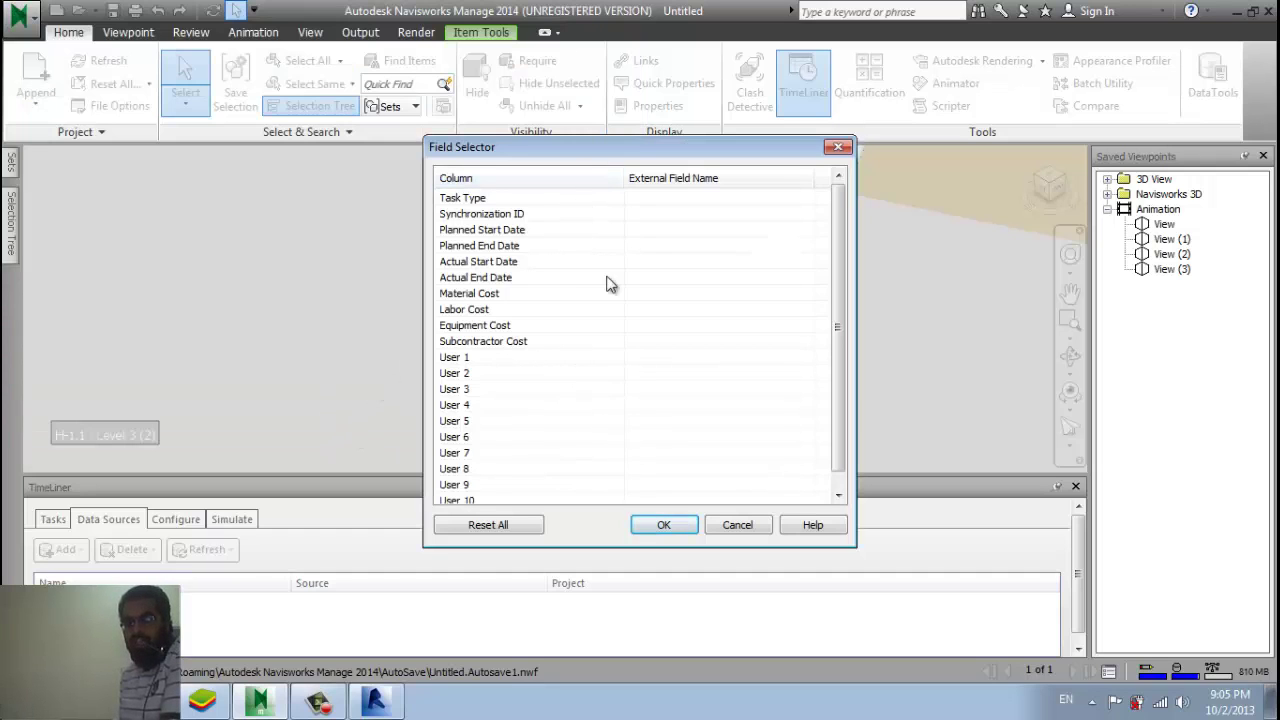
pyautogui.click(770, 201)
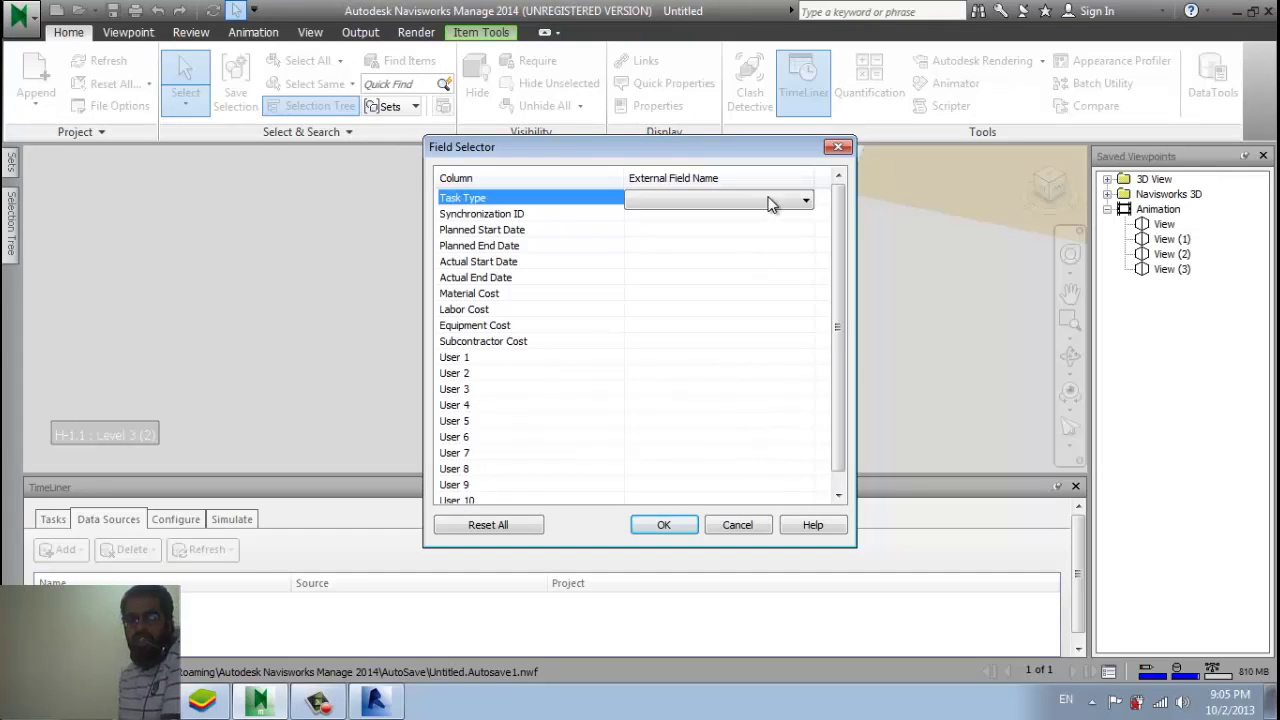
pyautogui.click(785, 203)
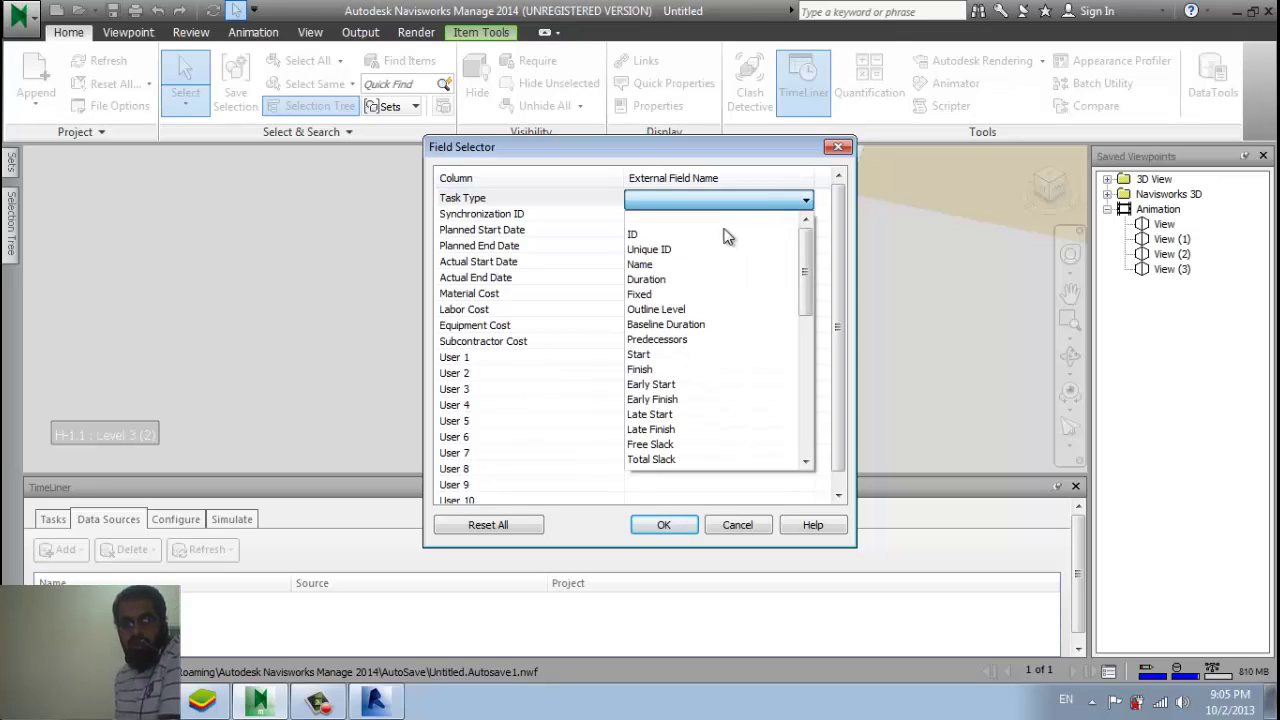
pyautogui.click(673, 234)
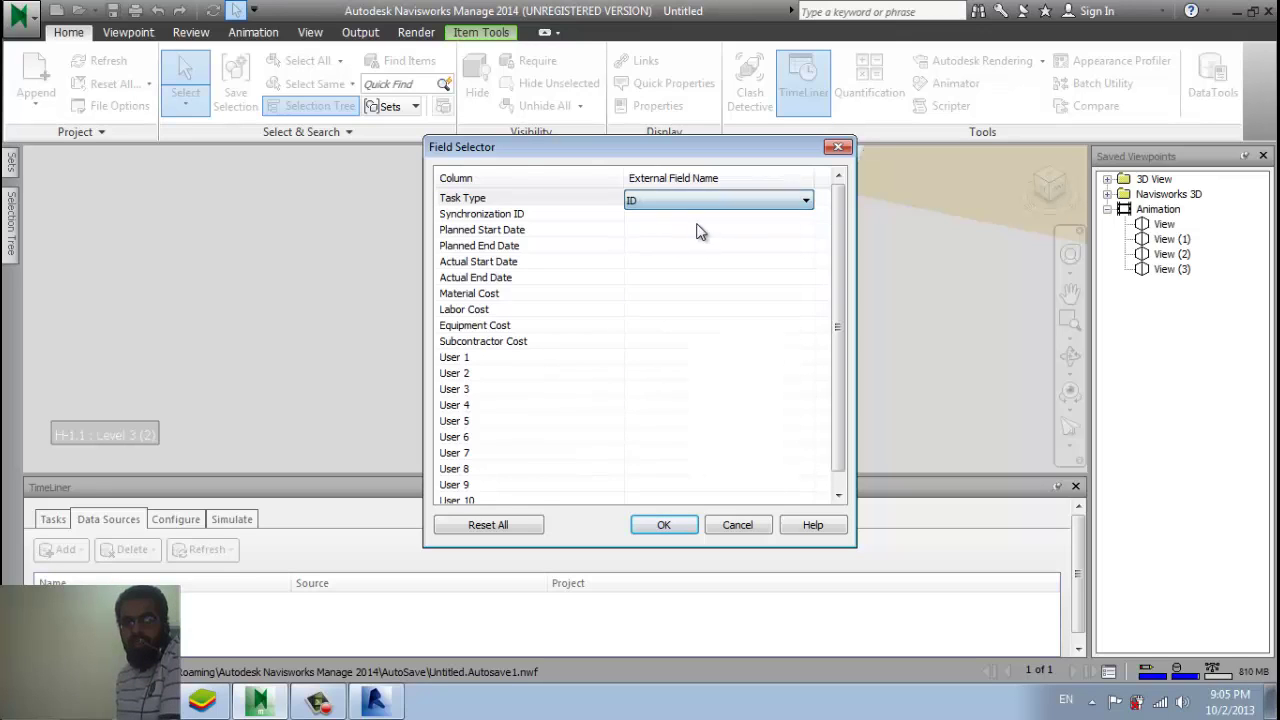
pyautogui.click(536, 214)
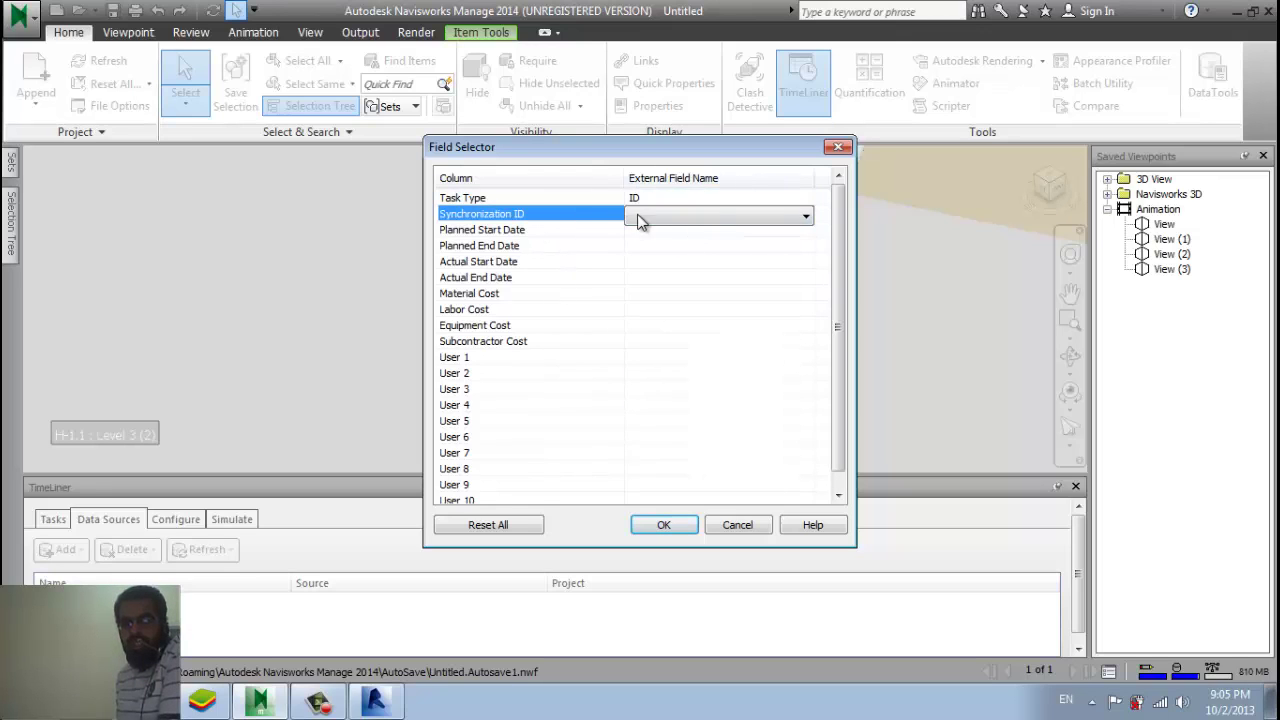
pyautogui.click(673, 218)
pyautogui.click(673, 249)
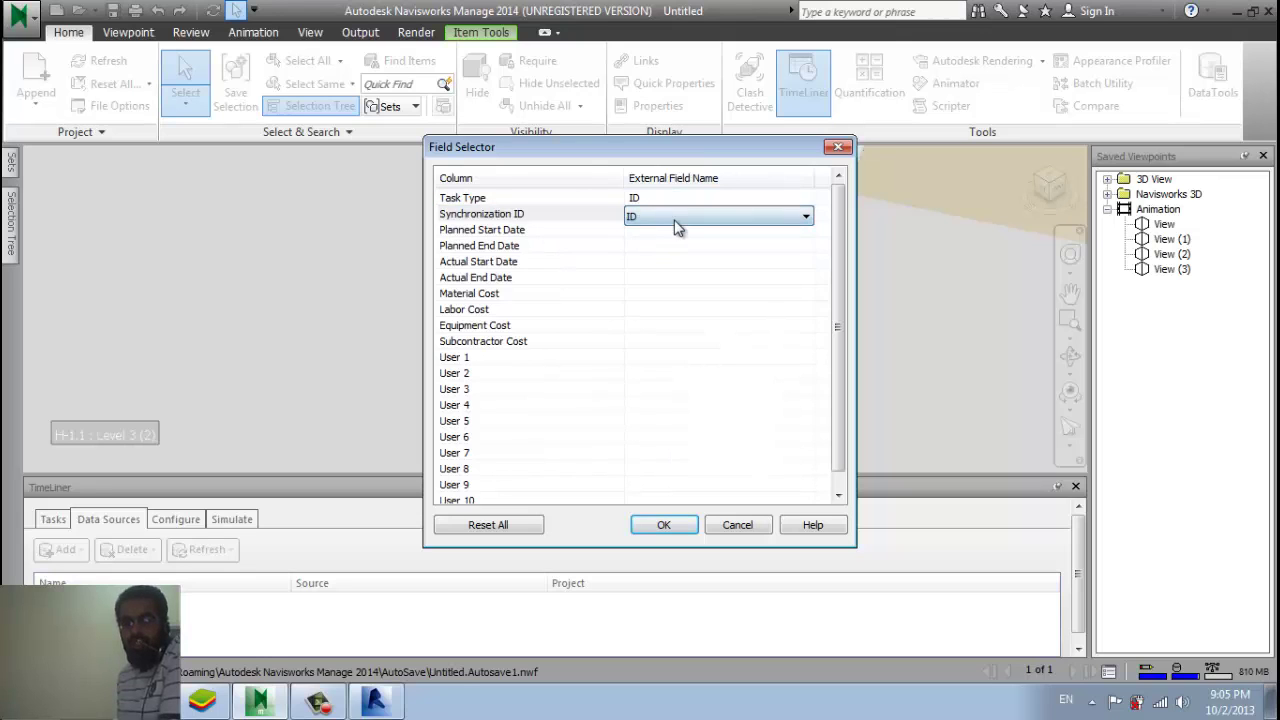
pyautogui.click(668, 217)
pyautogui.click(666, 249)
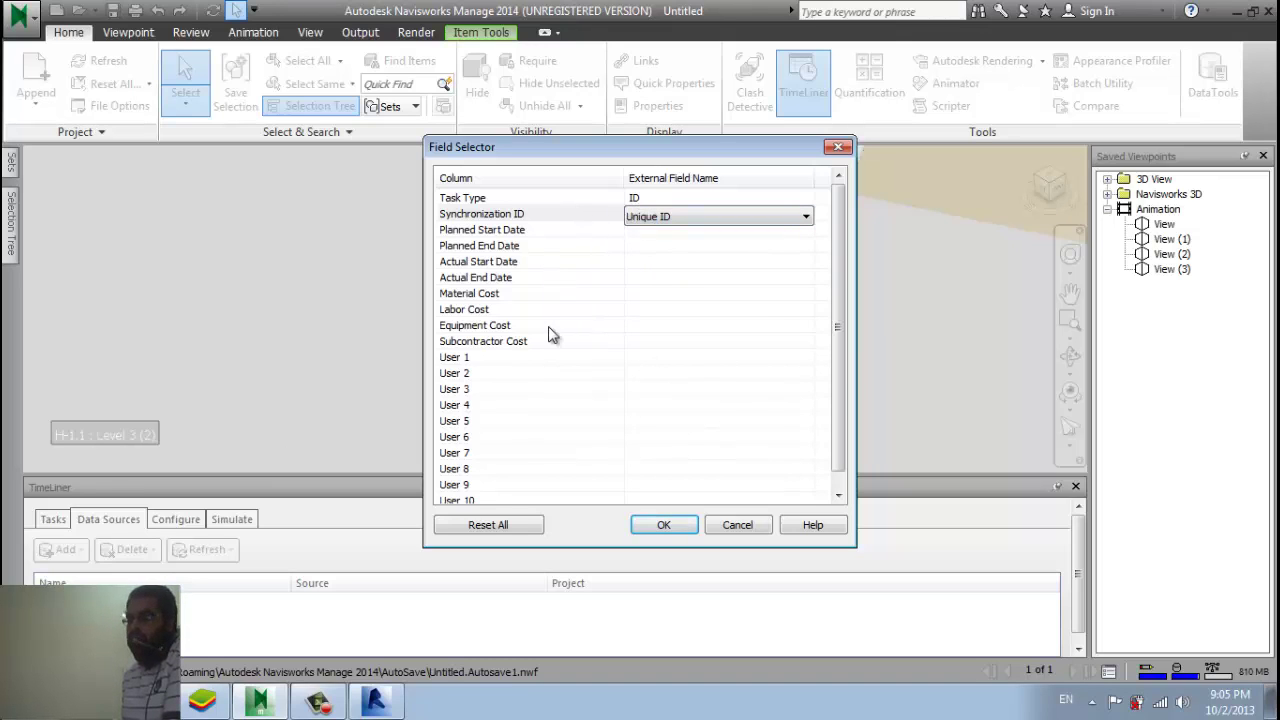
# Map Planned Start Date to Early Start and Planned End Date to Early Finish.
pyautogui.click(519, 230)
pyautogui.click(666, 231)
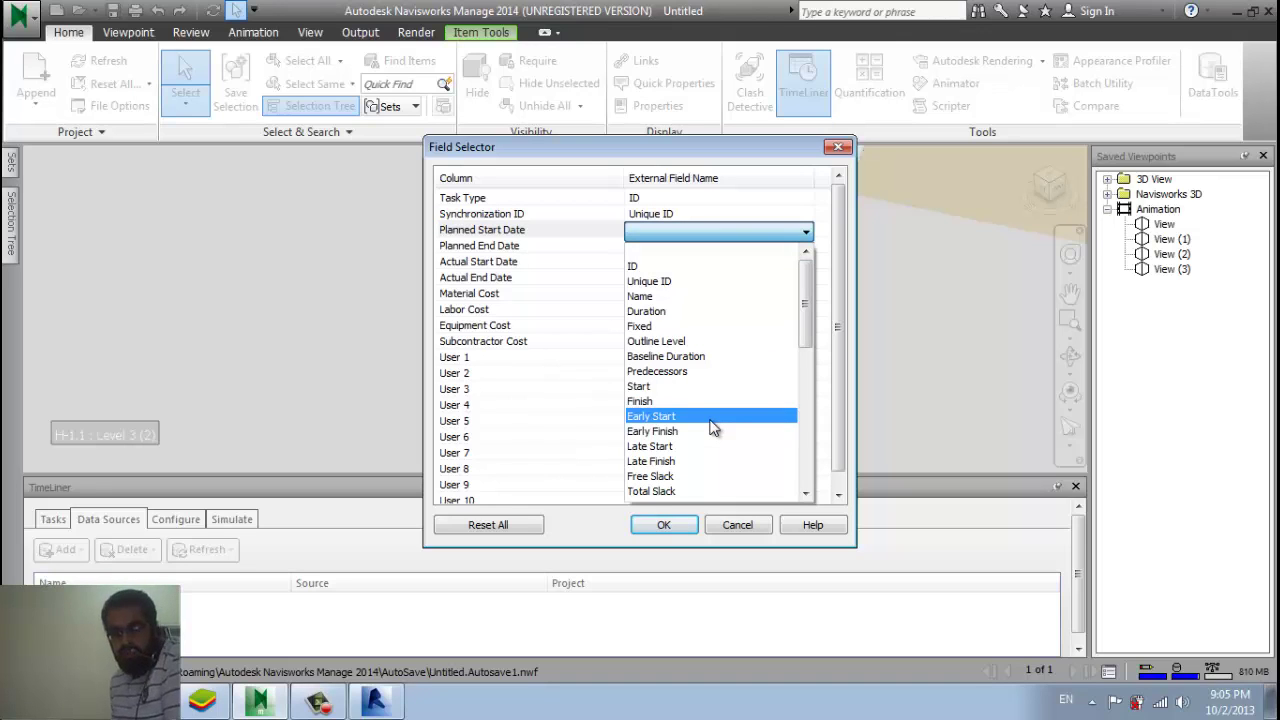
pyautogui.scroll(-1, 714, 427)
pyautogui.scroll(-2, 714, 427)
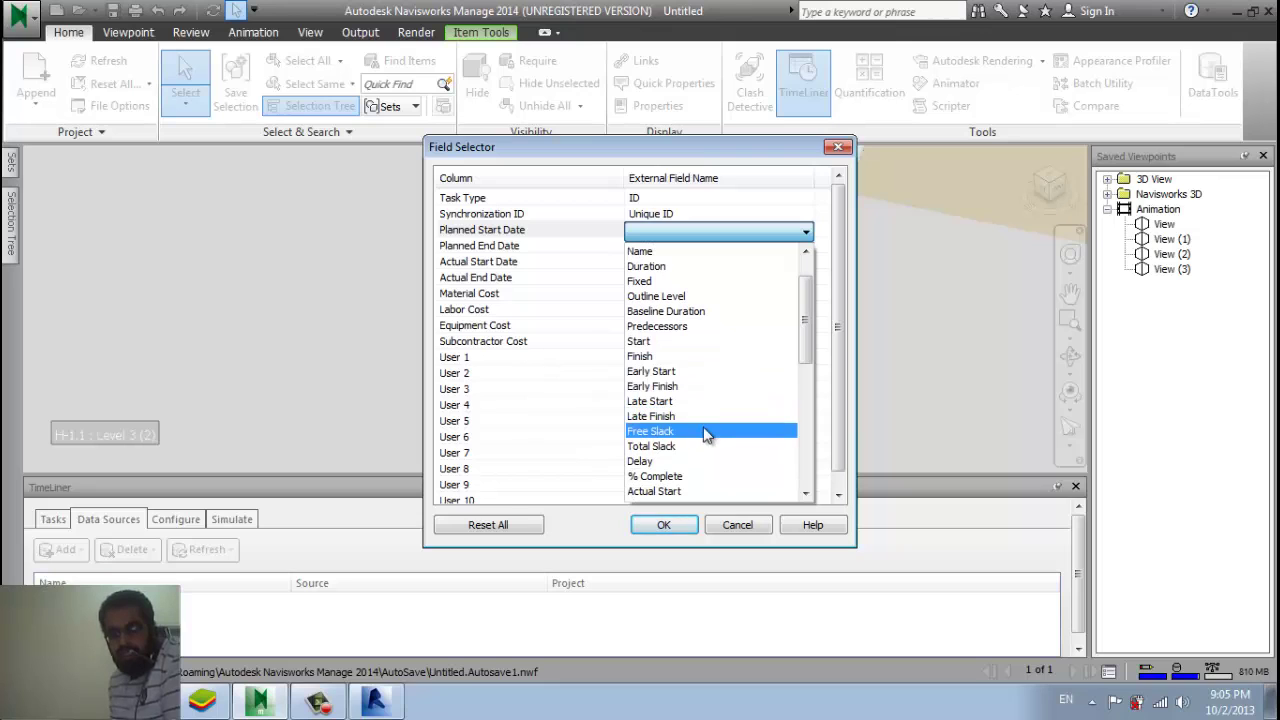
pyautogui.scroll(-1, 708, 430)
pyautogui.scroll(-5, 711, 436)
pyautogui.scroll(-2, 712, 435)
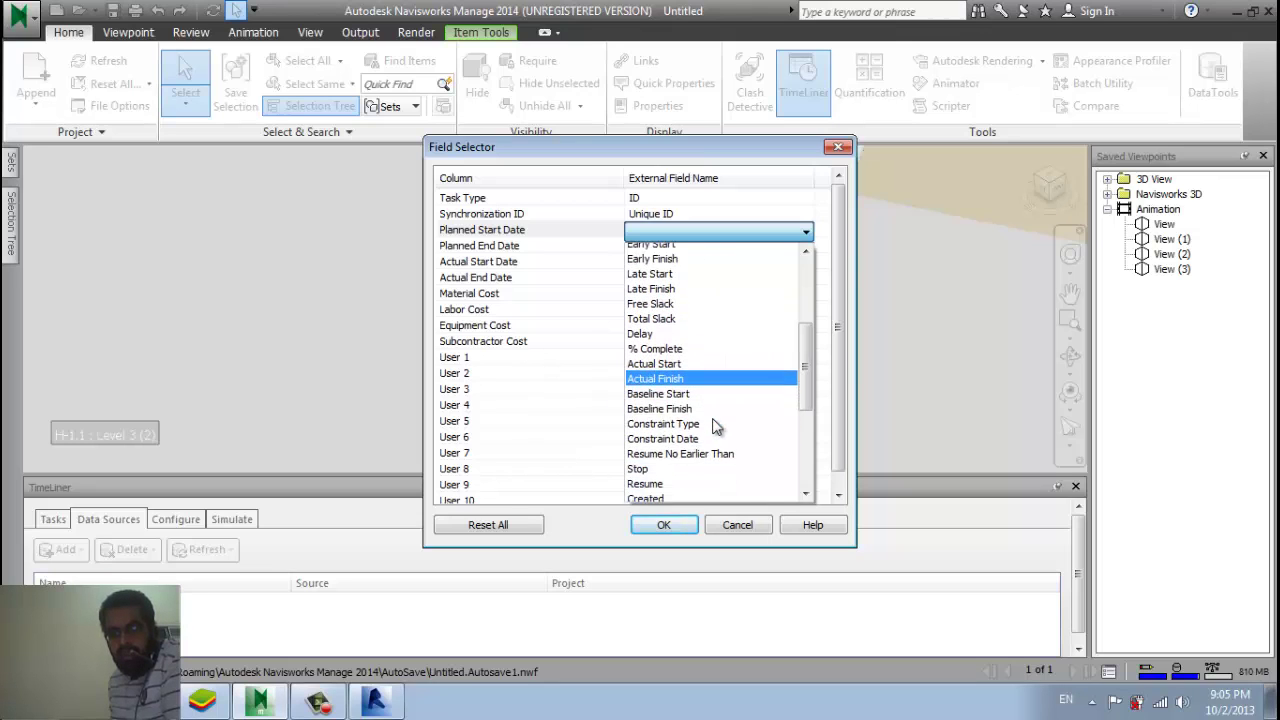
pyautogui.scroll(-1, 708, 410)
pyautogui.scroll(-2, 718, 412)
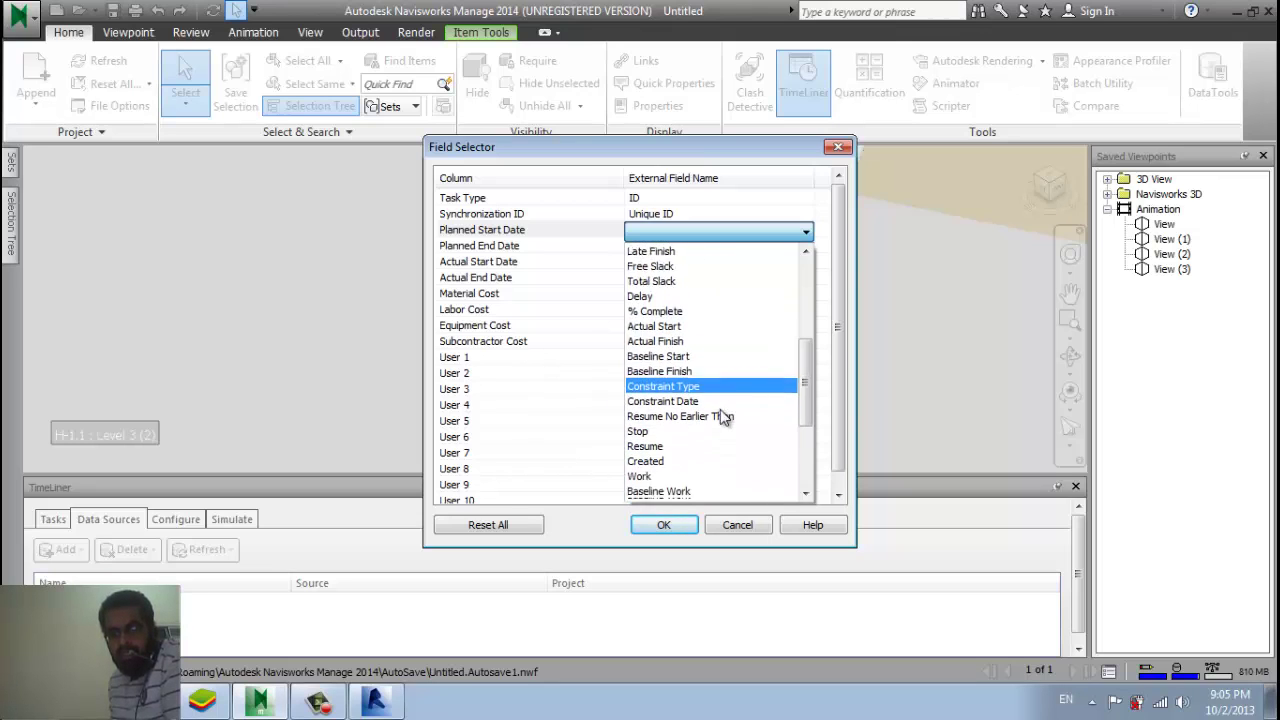
pyautogui.scroll(-4, 721, 417)
pyautogui.scroll(-3, 724, 430)
pyautogui.scroll(-3, 723, 434)
pyautogui.scroll(-2, 723, 434)
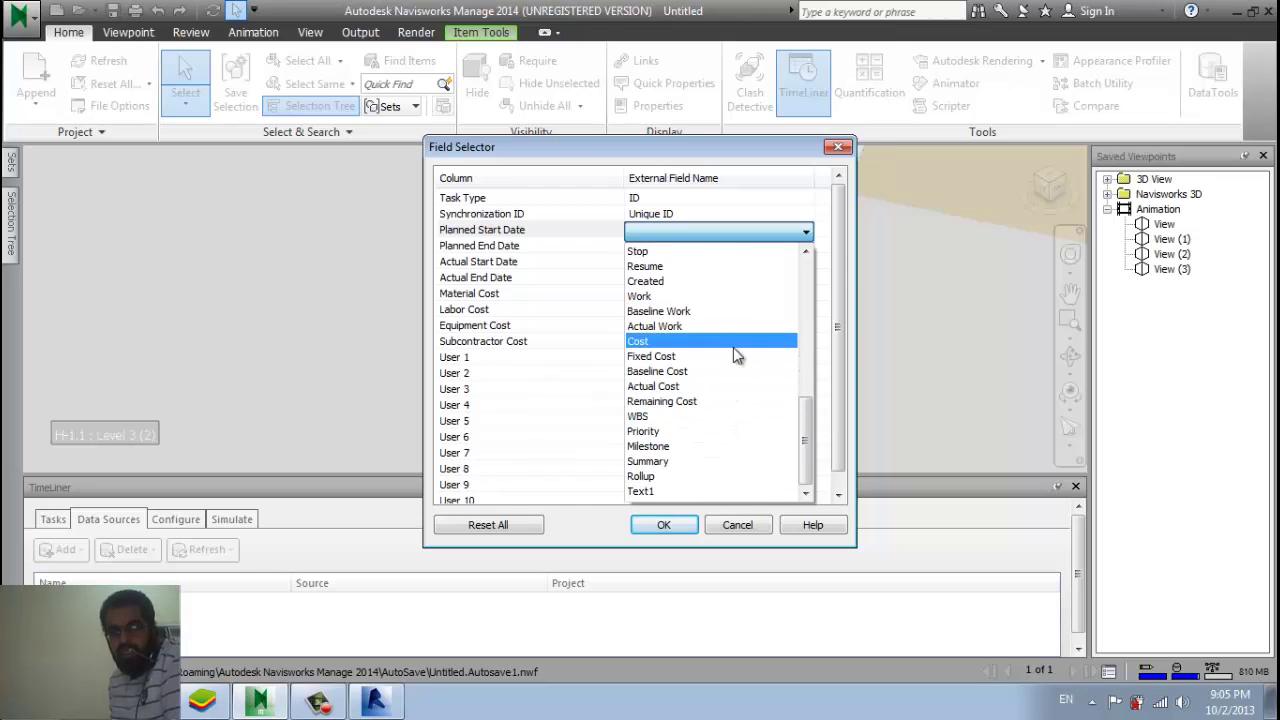
pyautogui.scroll(4, 733, 347)
pyautogui.scroll(2, 740, 370)
pyautogui.scroll(3, 743, 380)
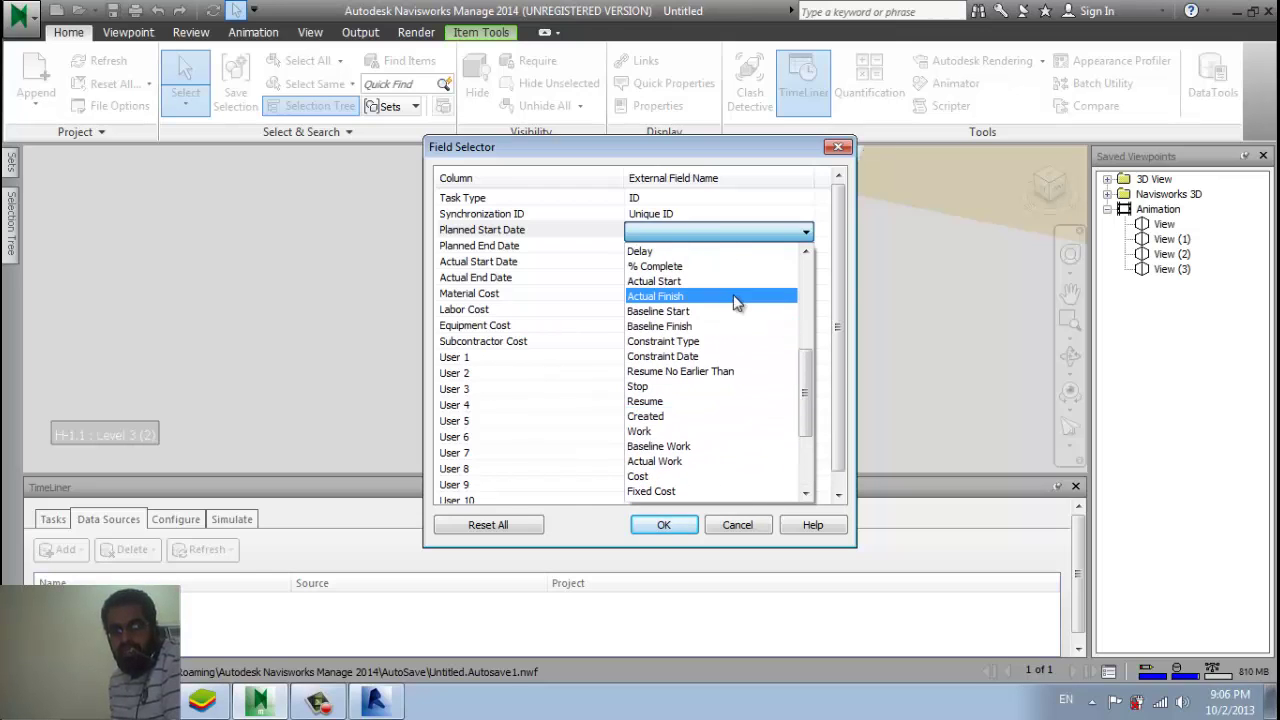
pyautogui.scroll(3, 732, 294)
pyautogui.scroll(4, 738, 328)
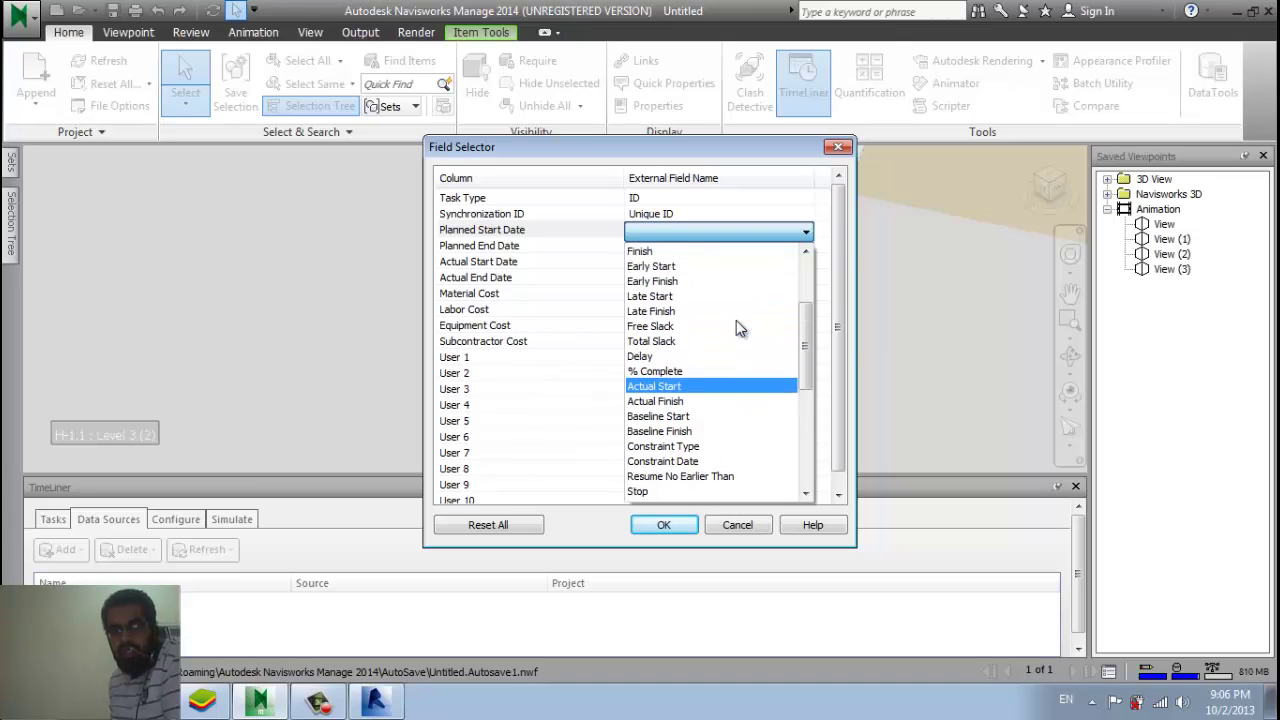
pyautogui.scroll(2, 737, 323)
pyautogui.scroll(3, 737, 340)
pyautogui.click(722, 345)
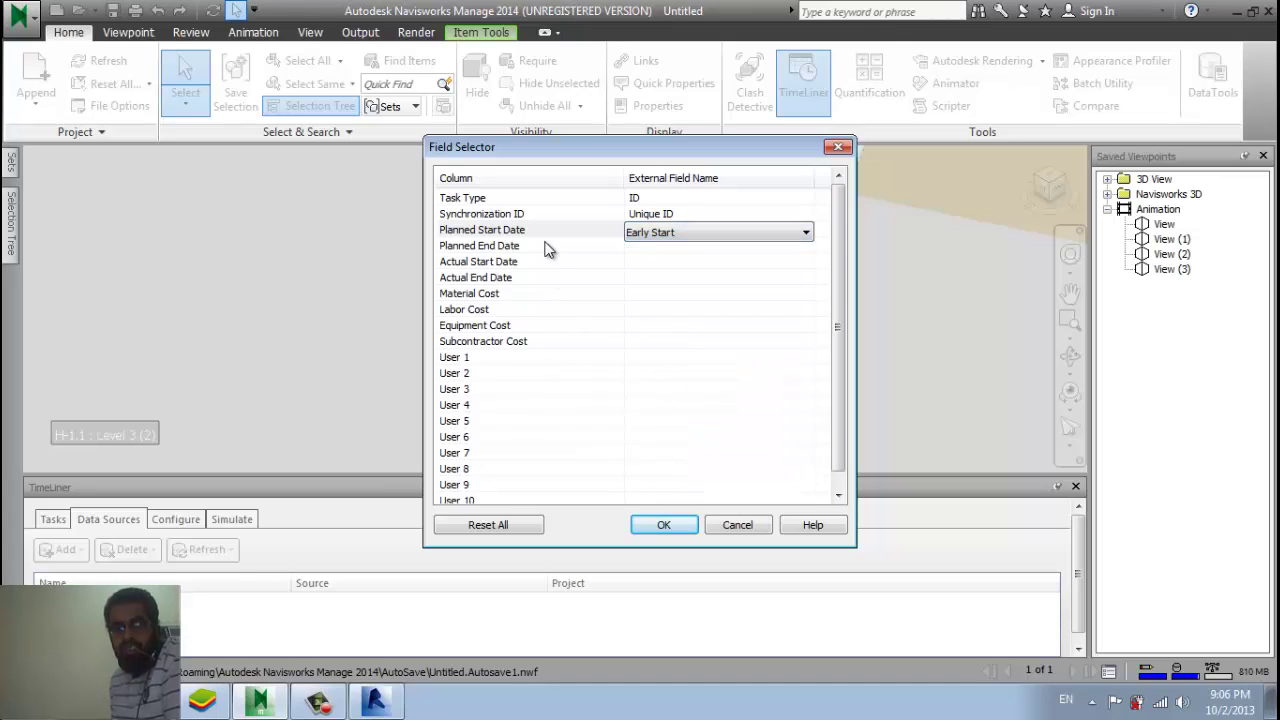
pyautogui.click(531, 249)
pyautogui.click(650, 249)
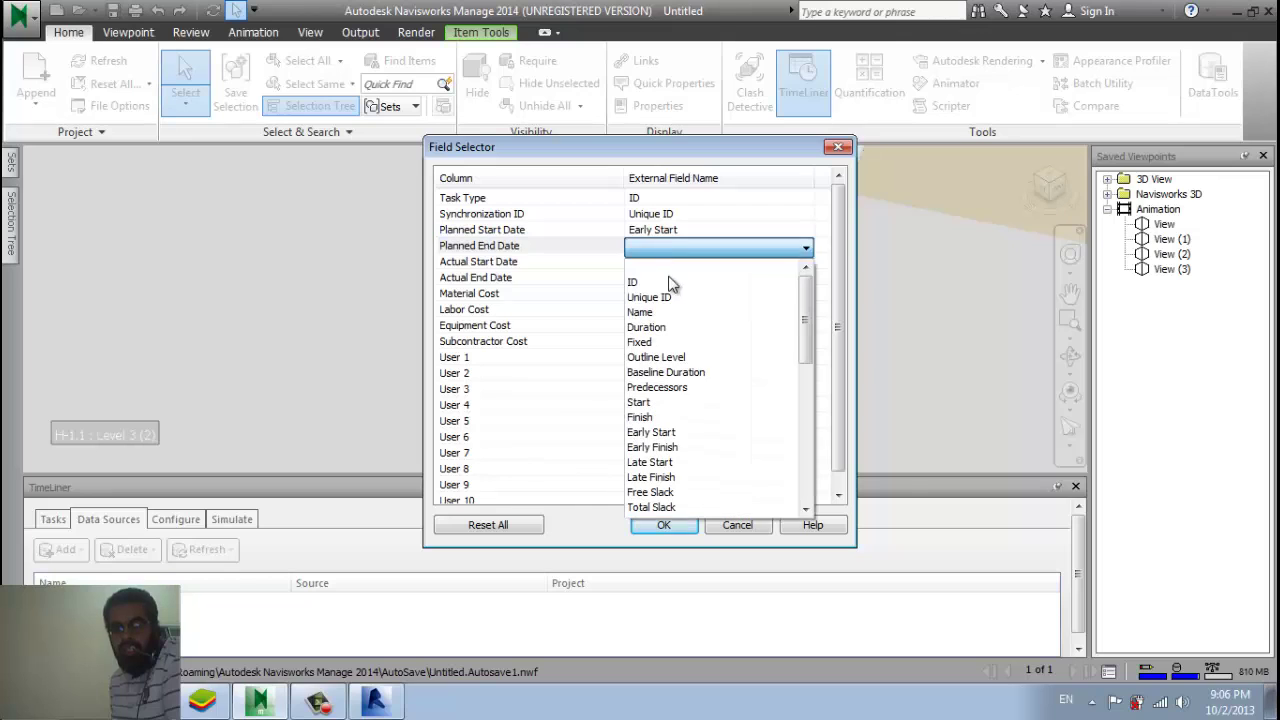
pyautogui.click(686, 446)
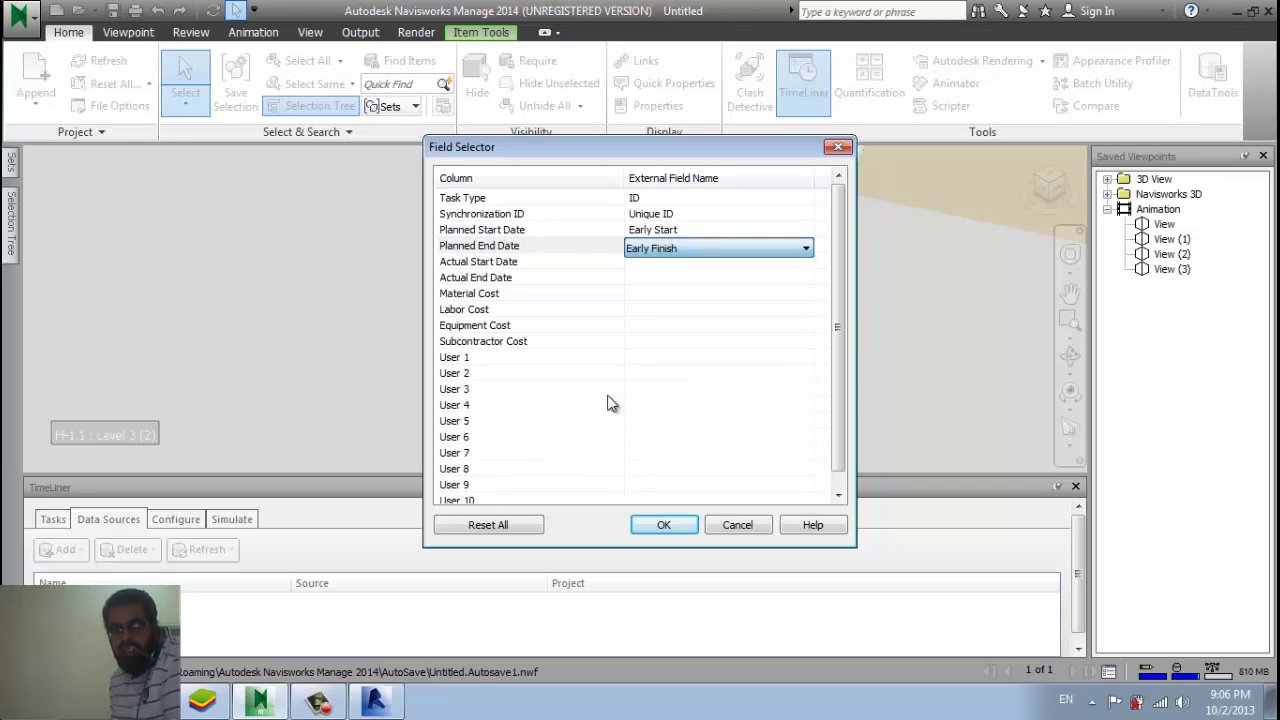
# Map Actual Start Date to Actual Start and Actual End Date to Actual Finish.
pyautogui.click(576, 263)
pyautogui.click(648, 266)
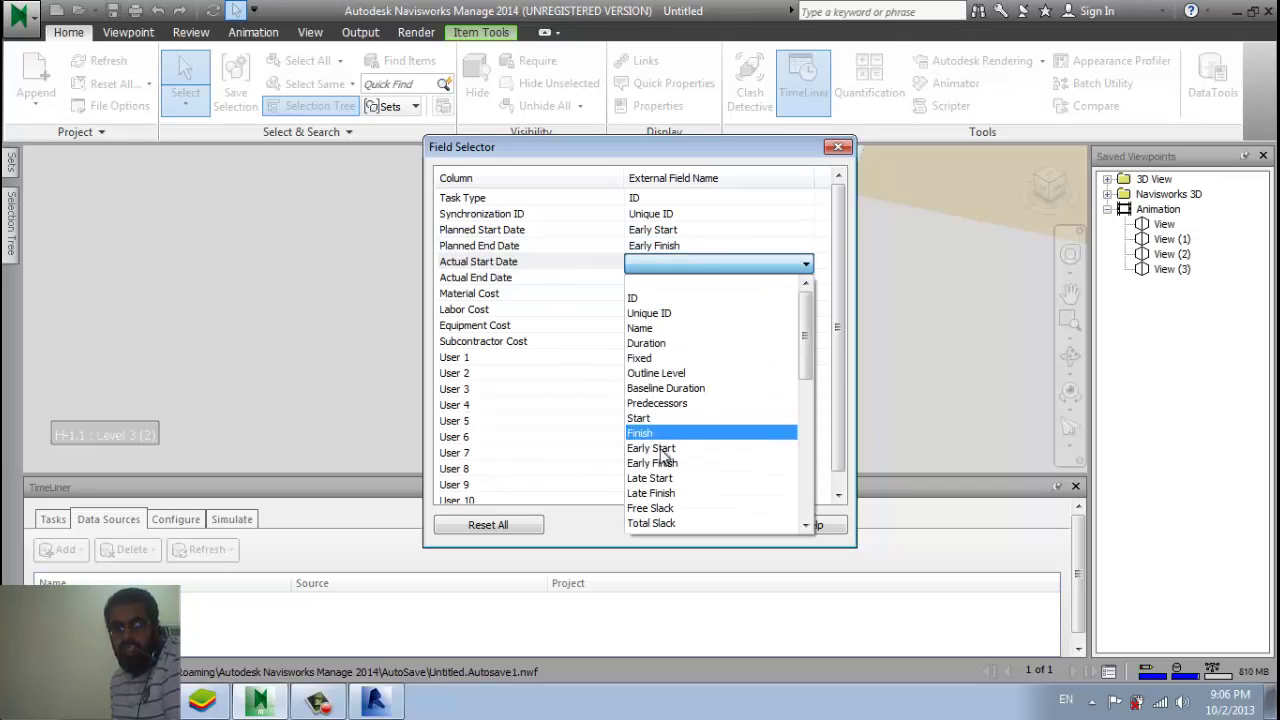
pyautogui.scroll(-1, 688, 495)
pyautogui.scroll(-2, 688, 495)
pyautogui.scroll(-1, 688, 495)
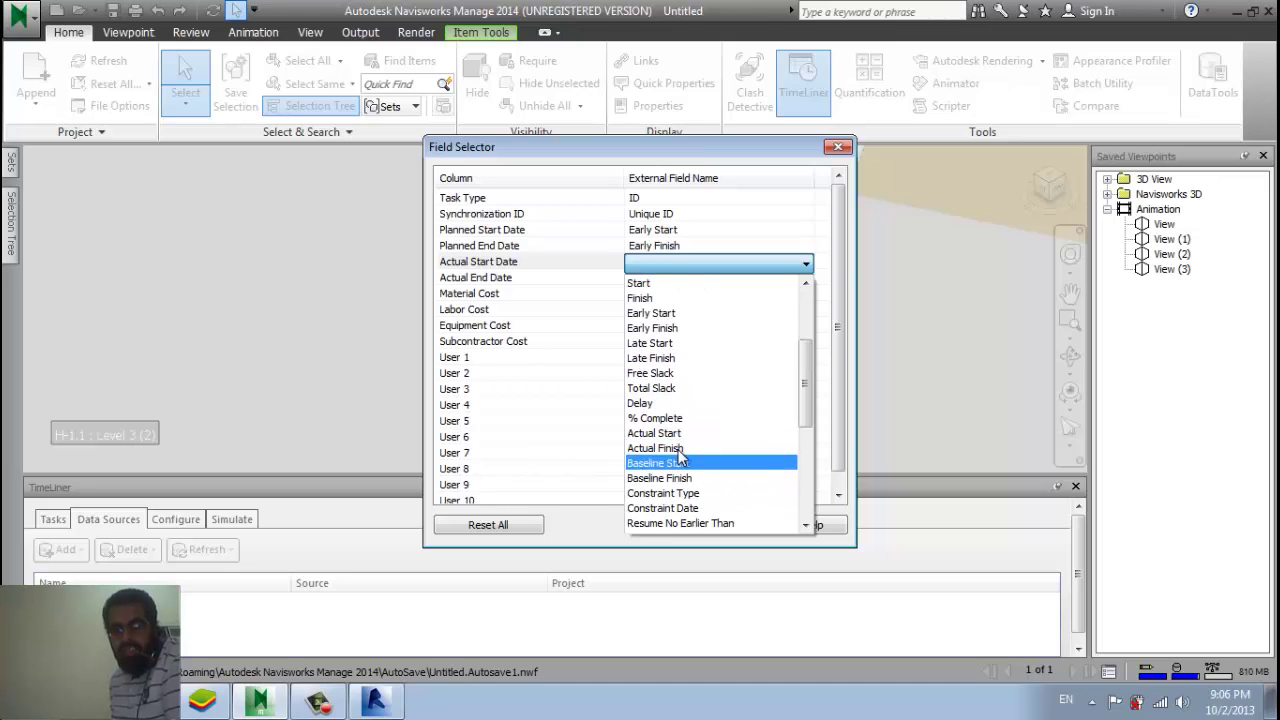
pyautogui.click(680, 434)
pyautogui.click(566, 291)
pyautogui.click(566, 278)
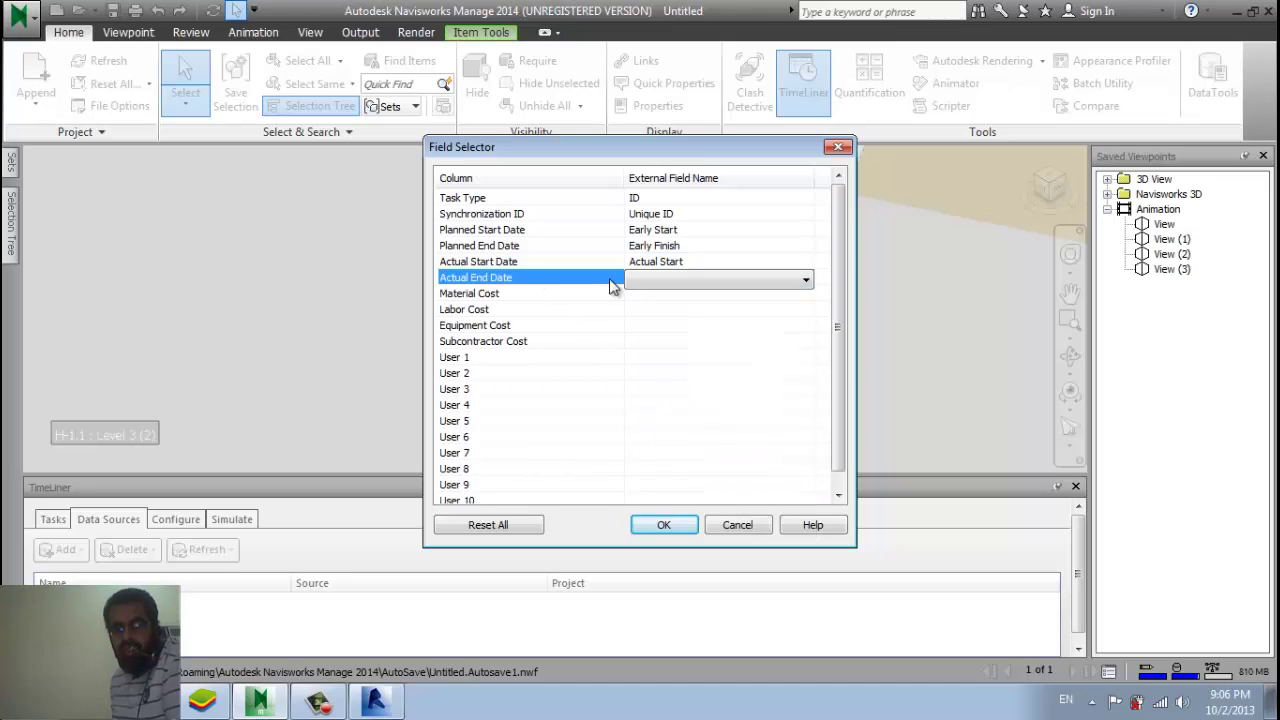
pyautogui.click(672, 279)
pyautogui.scroll(-1, 690, 490)
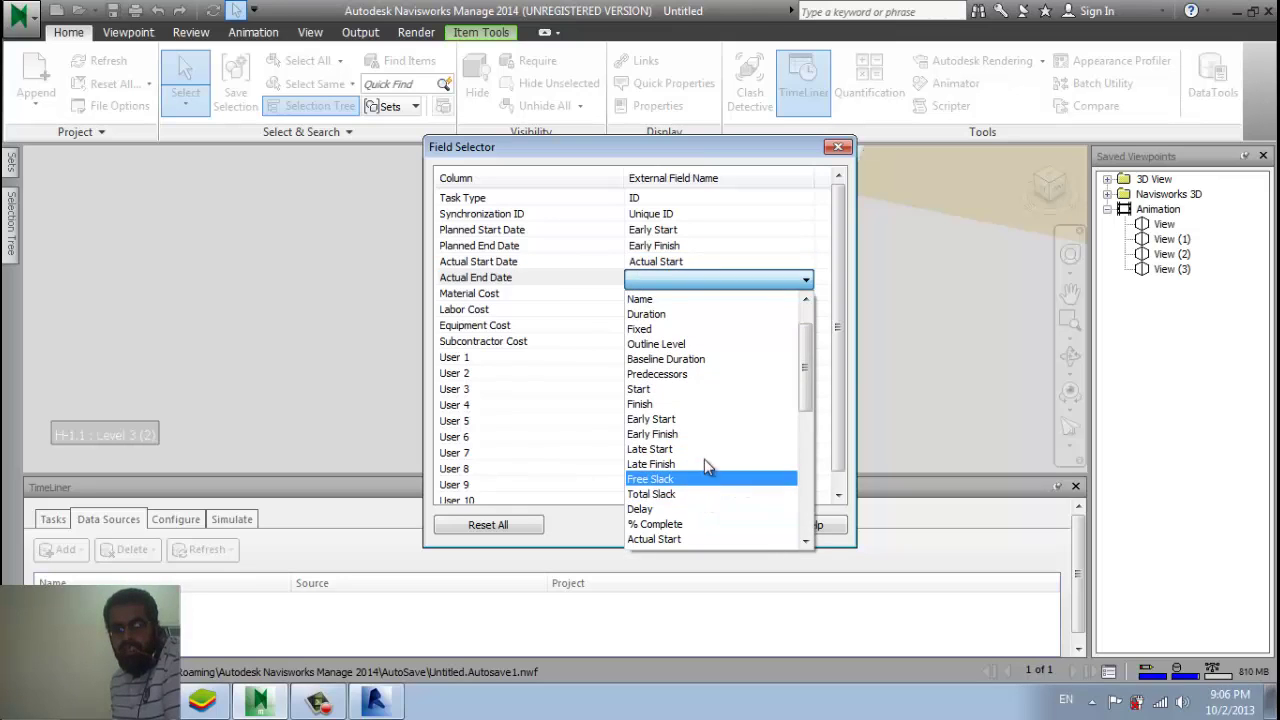
pyautogui.scroll(-1, 714, 390)
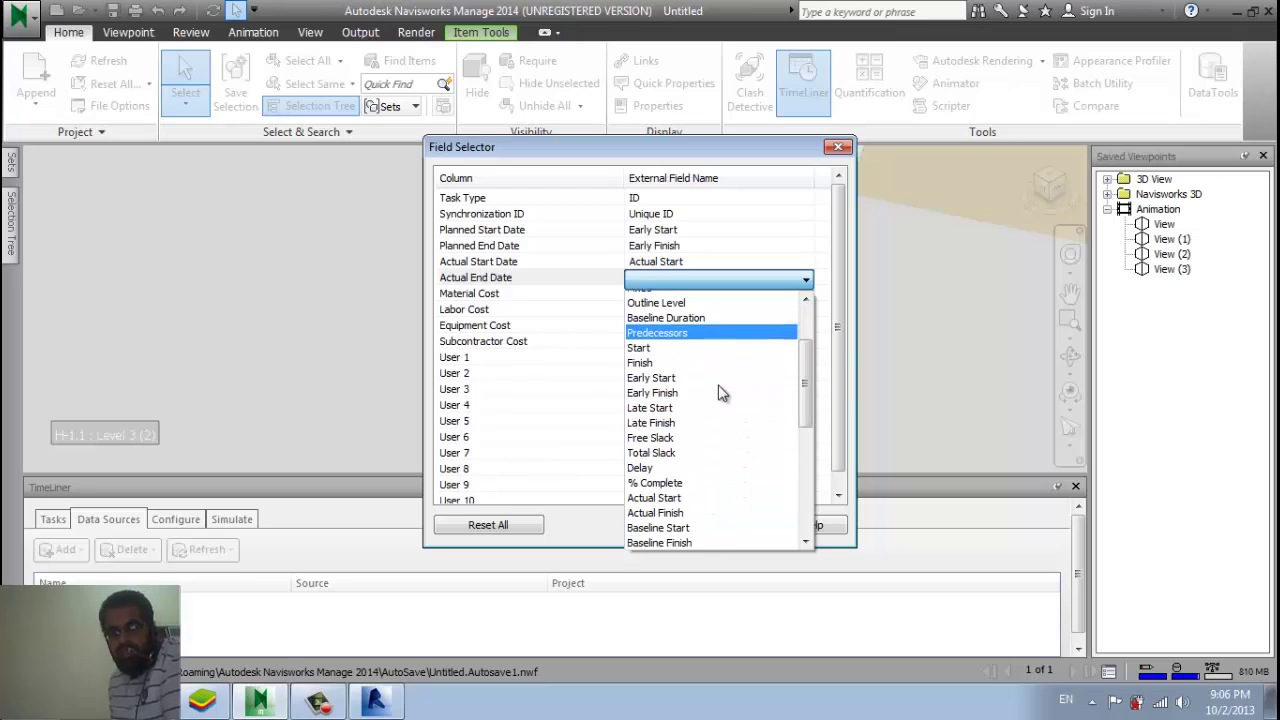
pyautogui.click(731, 519)
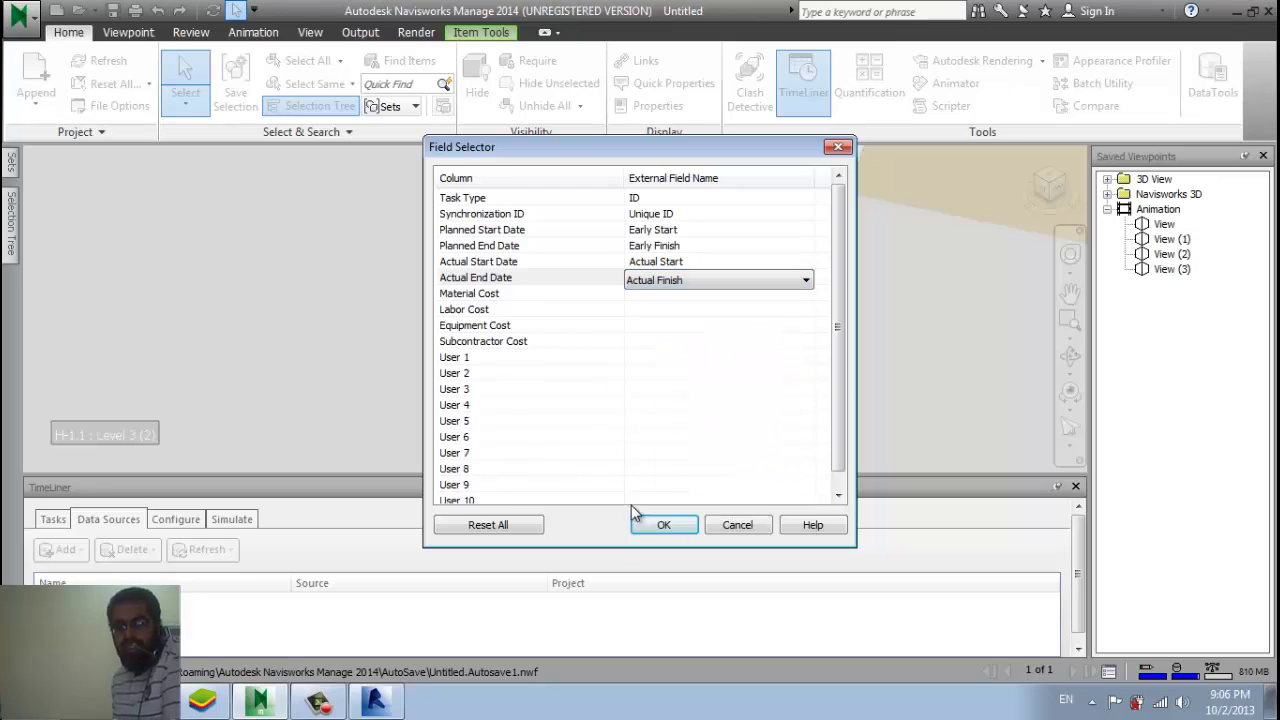
pyautogui.click(662, 313)
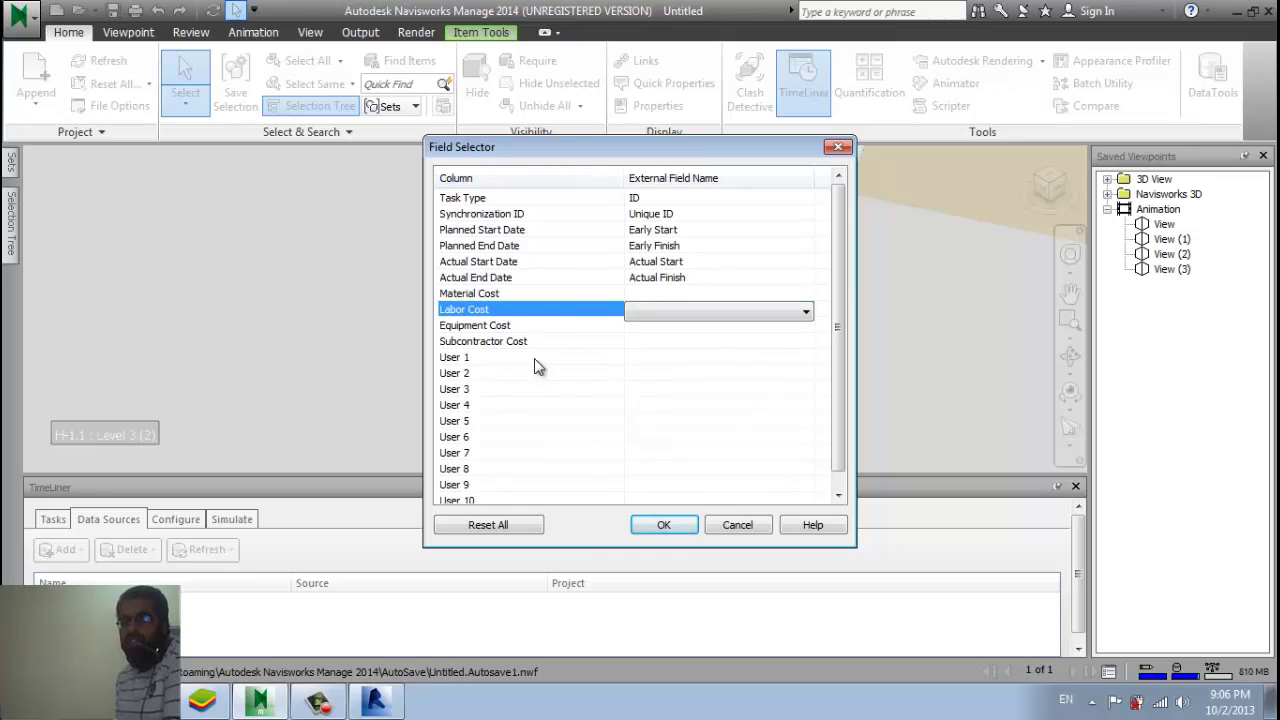
# Confirm the field mapping and enlarge the TimeLiner panel to show more tasks.
pyautogui.click(659, 535)
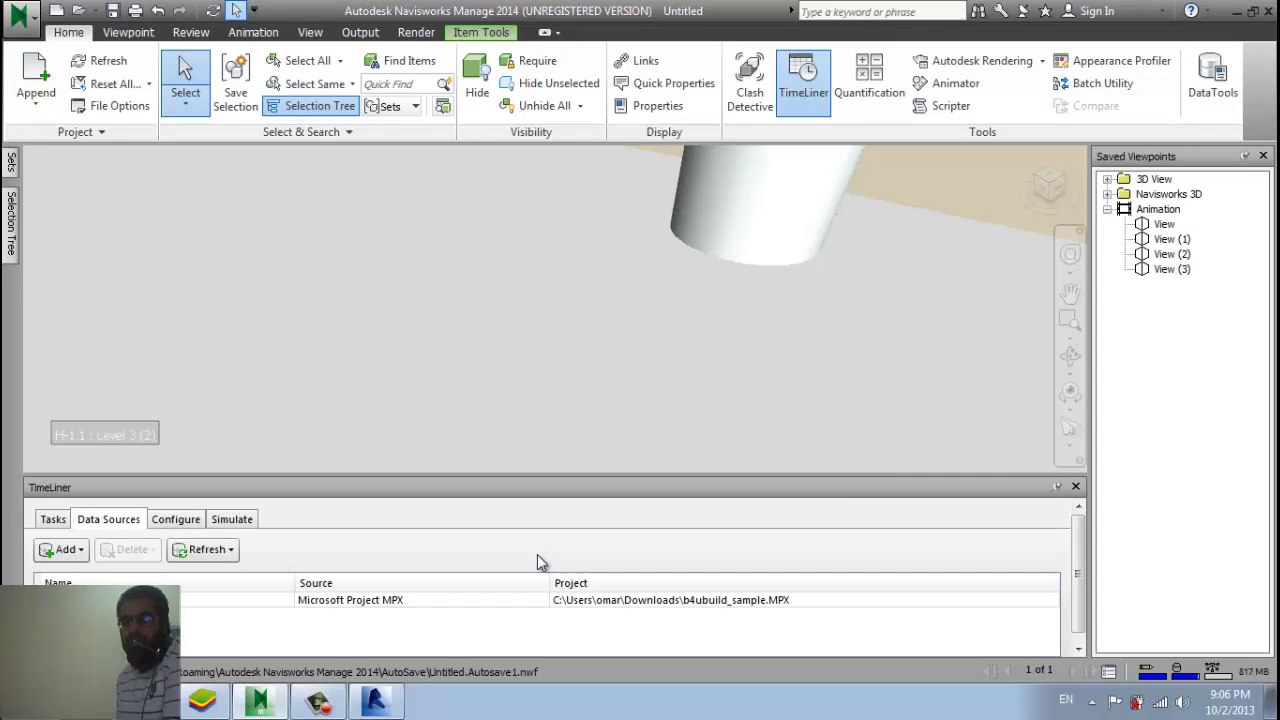
pyautogui.click(54, 520)
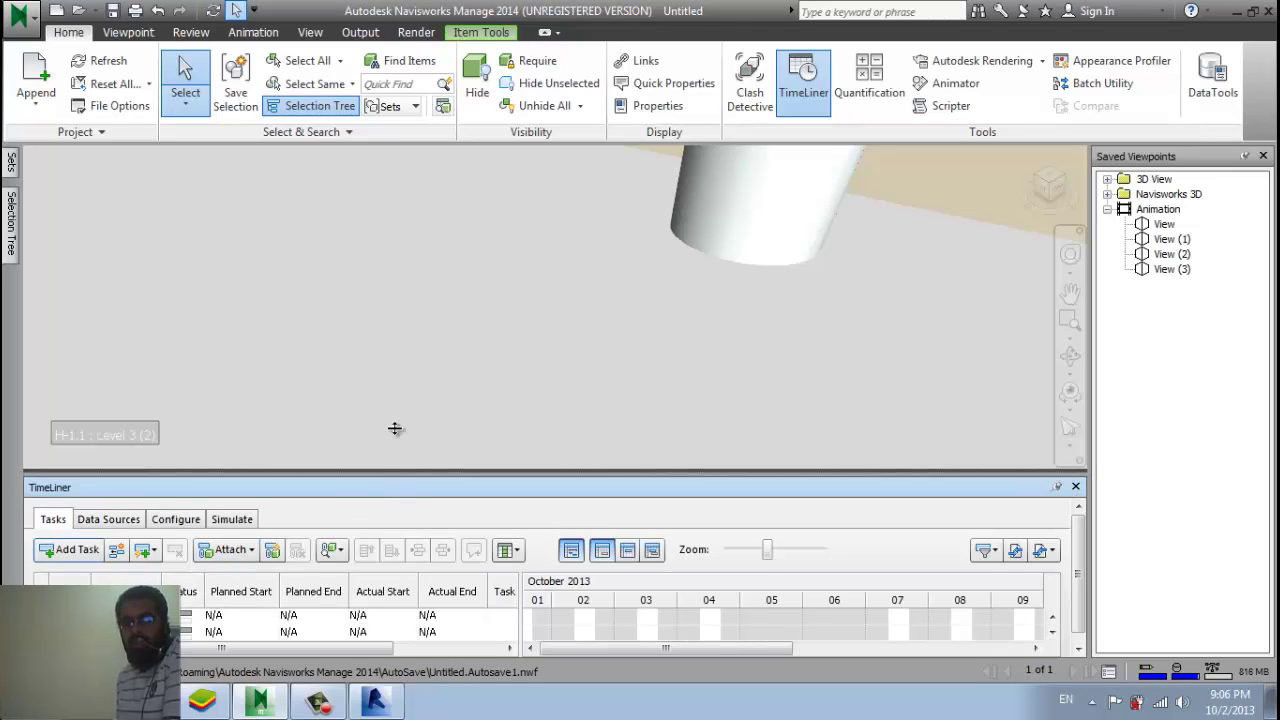
pyautogui.moveTo(397, 470); pyautogui.dragTo(409, 333)
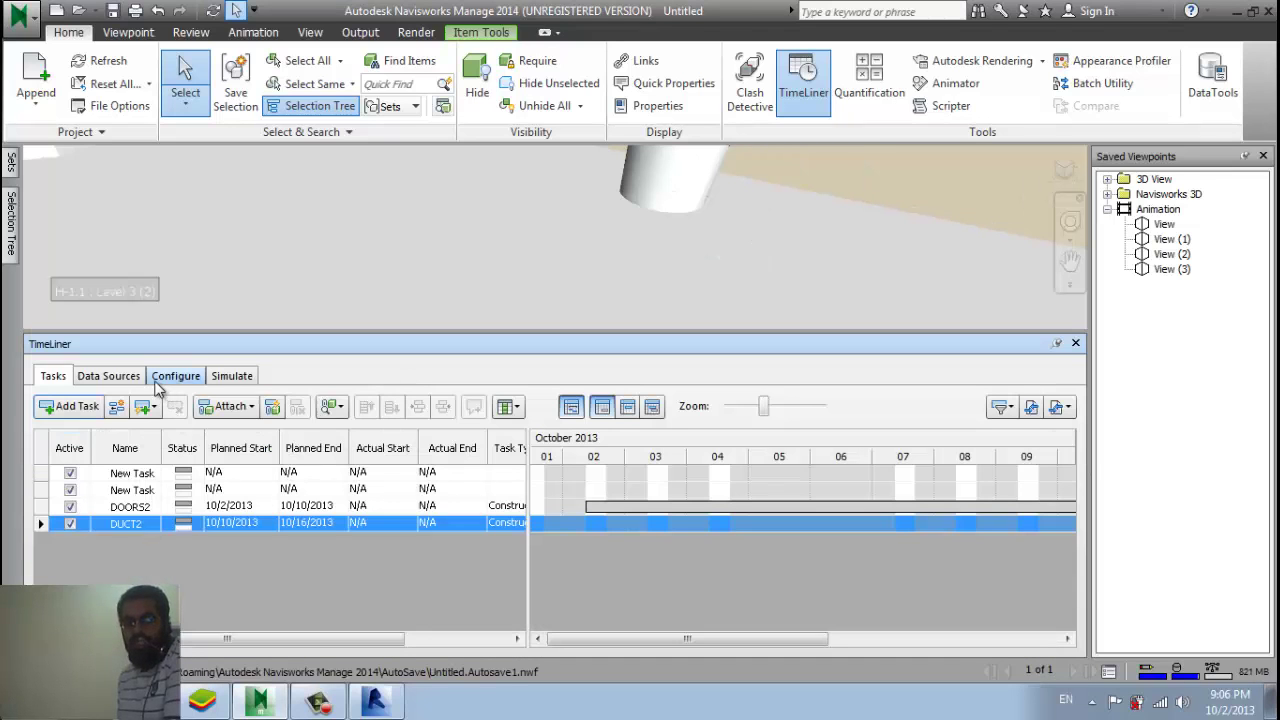
# Rebuild the task hierarchy from New Data Source and view the imported tasks.
pyautogui.click(128, 378)
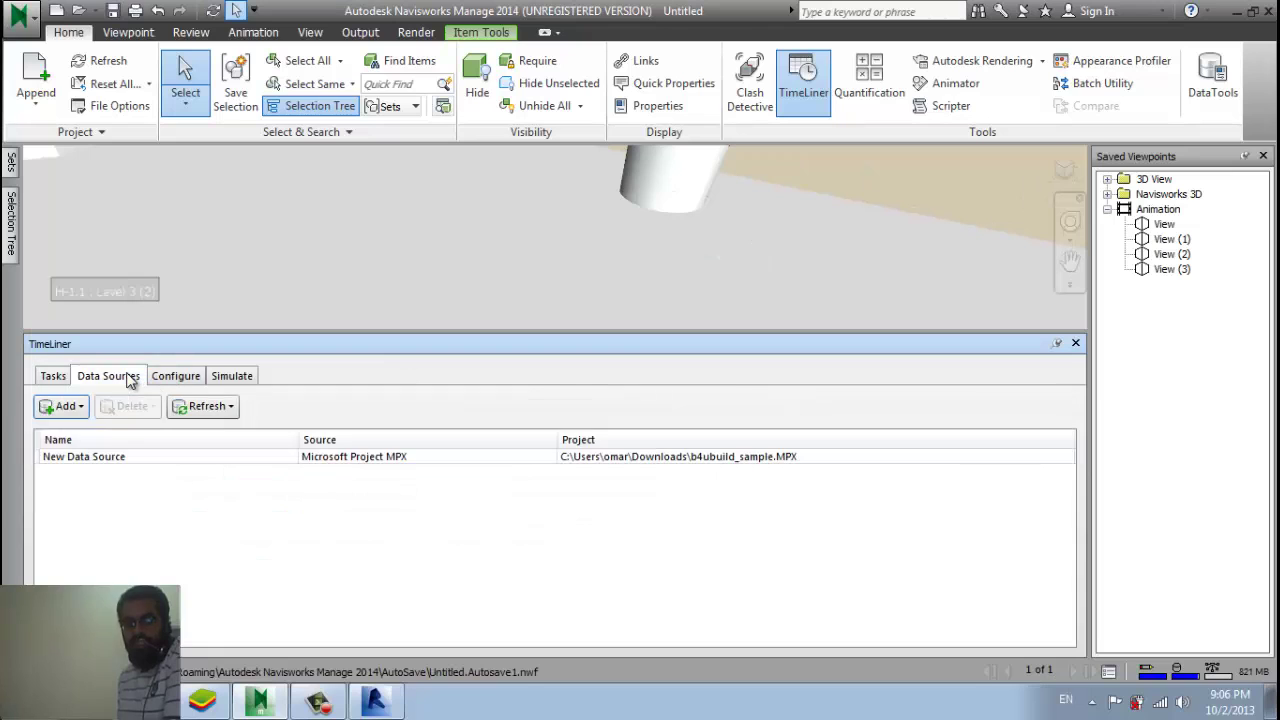
pyautogui.click(150, 456)
pyautogui.rightClick(152, 457)
pyautogui.click(126, 457)
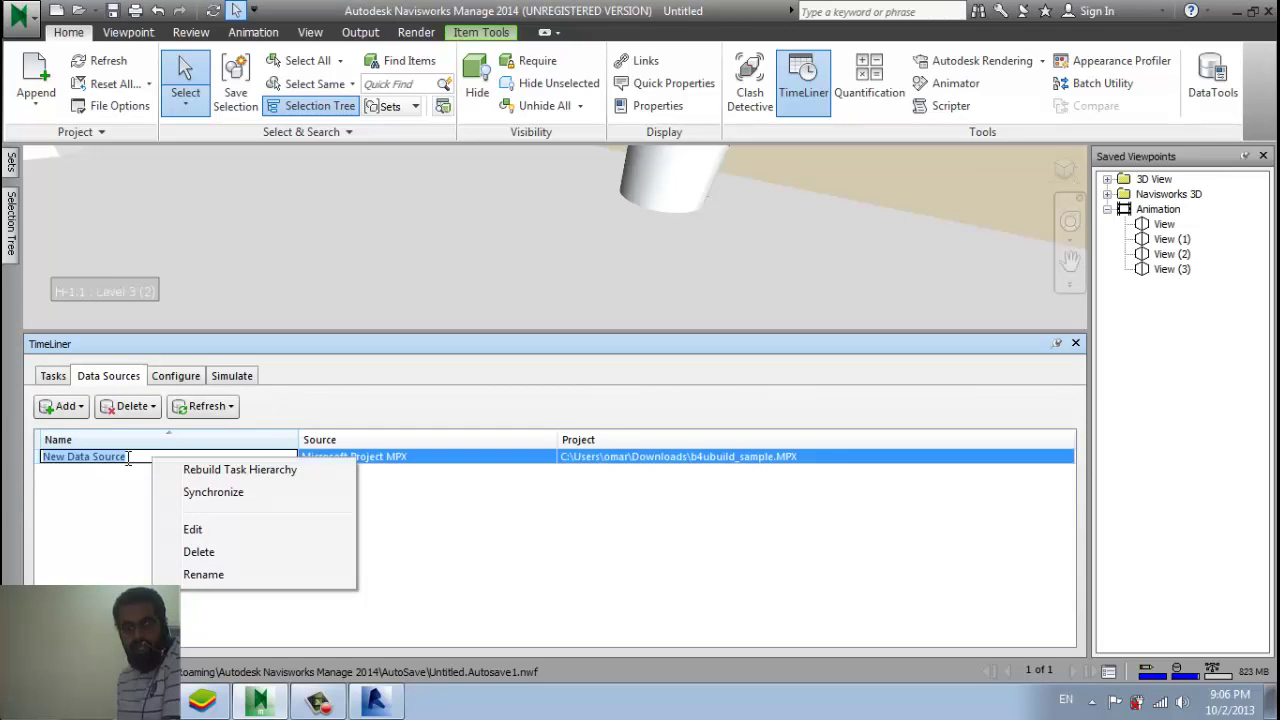
pyautogui.rightClick(85, 462)
pyautogui.click(277, 458)
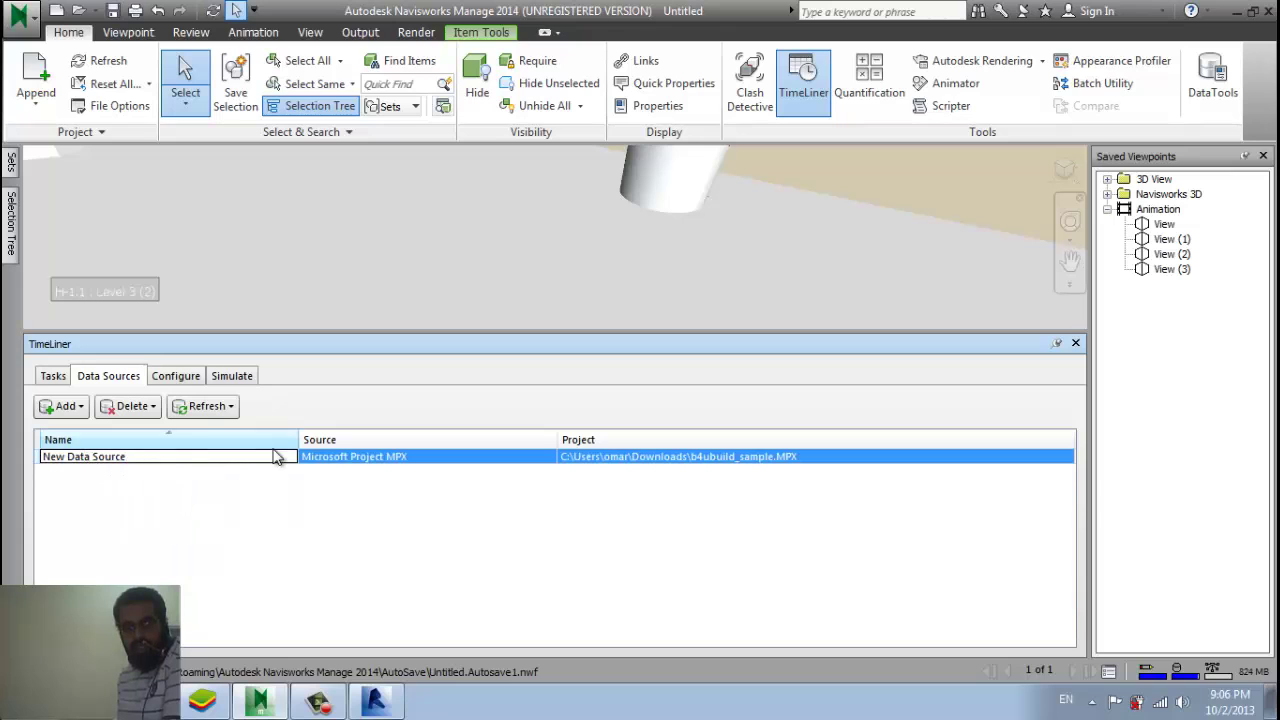
pyautogui.rightClick(309, 464)
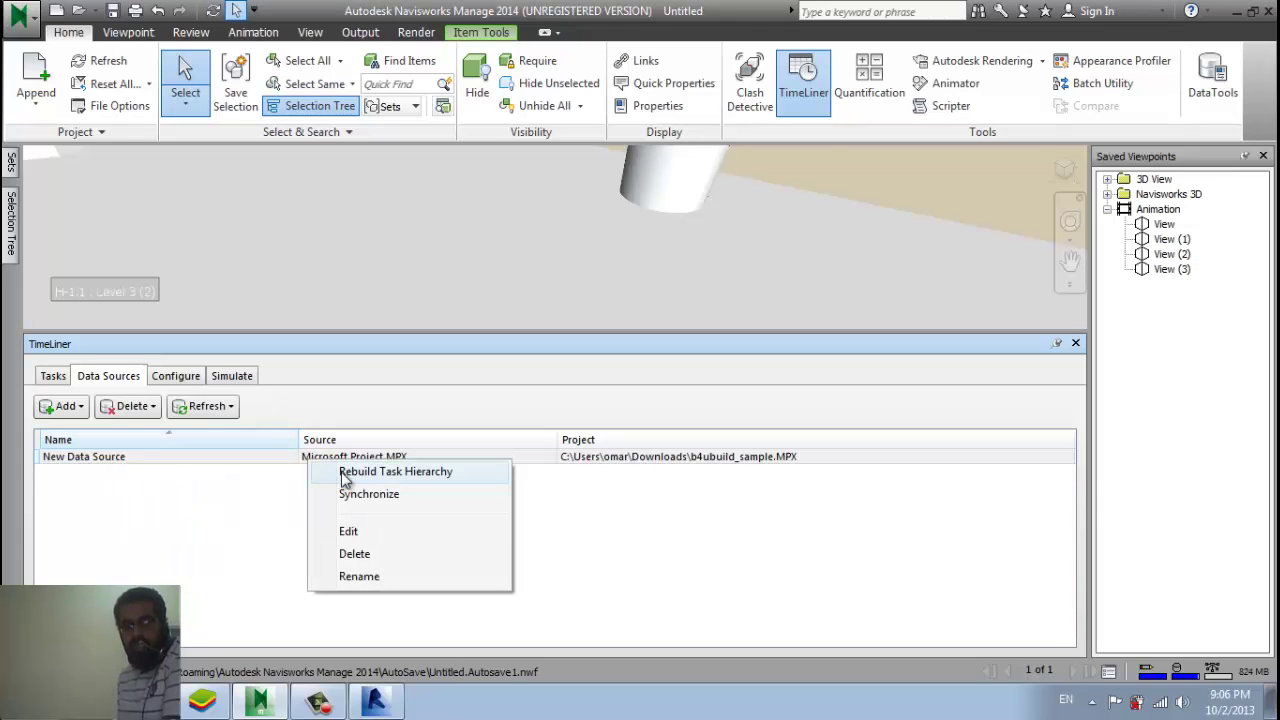
pyautogui.click(347, 476)
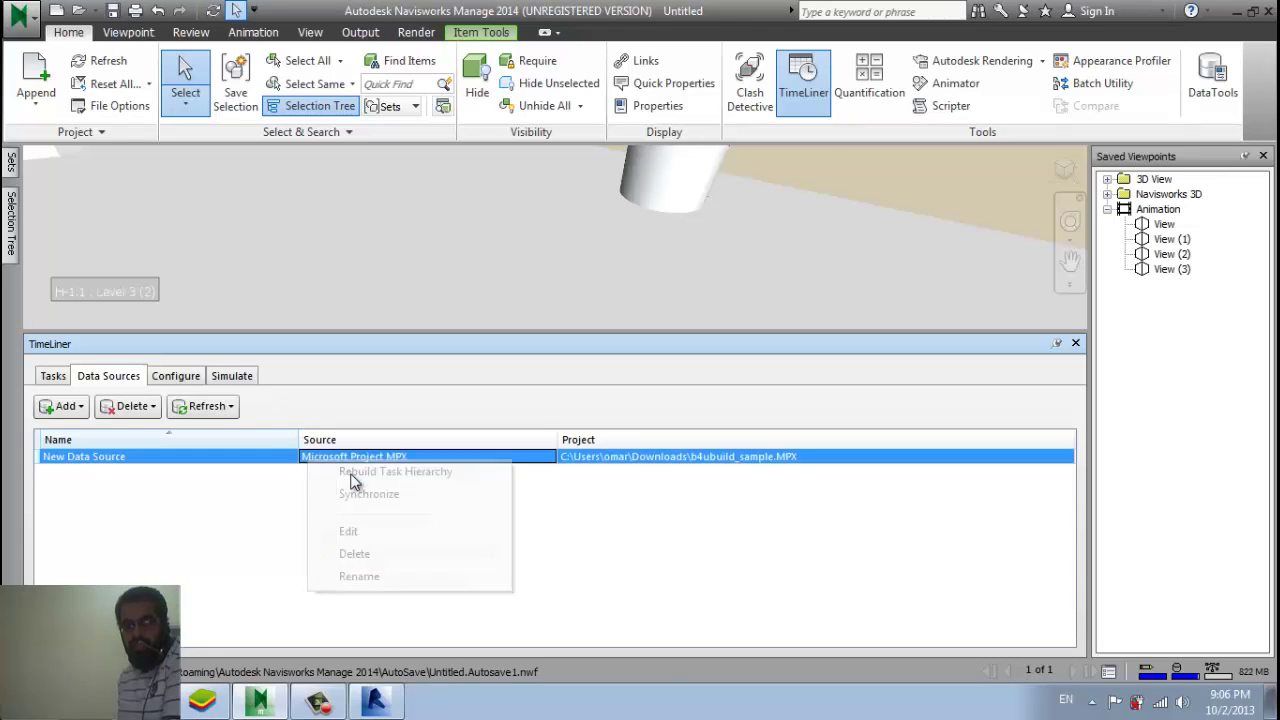
pyautogui.click(52, 377)
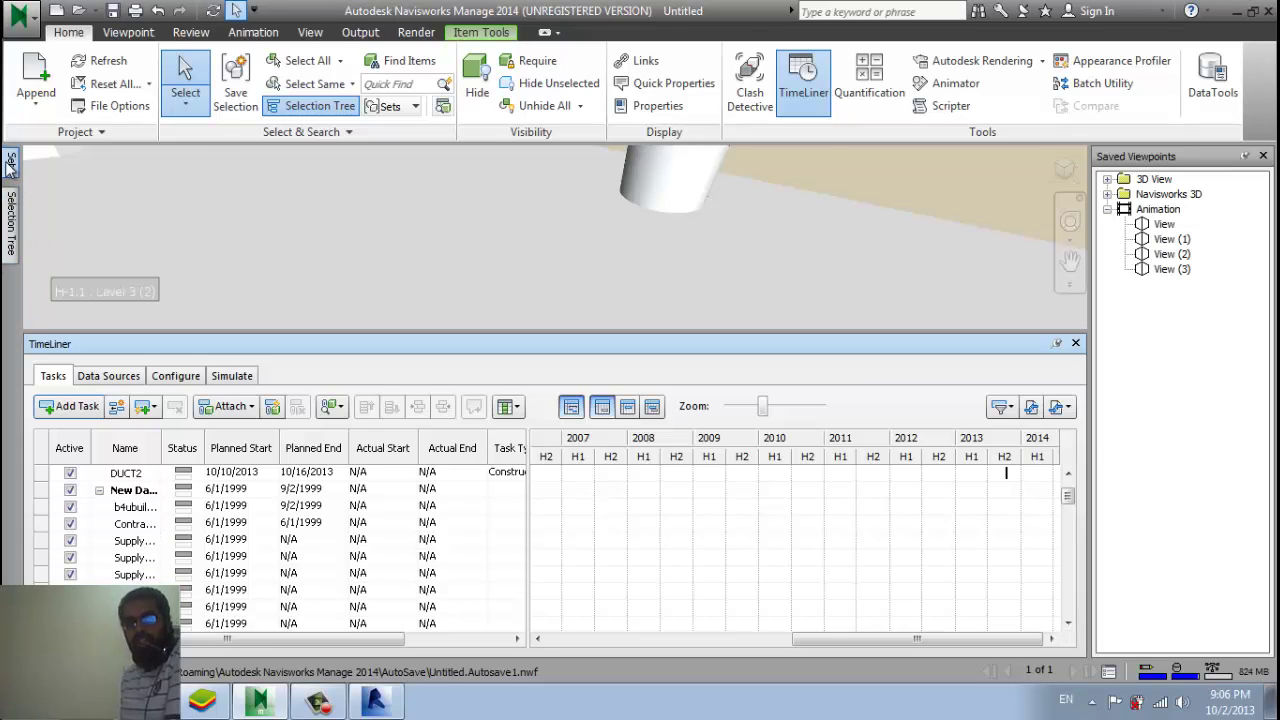
# Select the fourth task, Contracts, and edit its name in the task list.
pyautogui.click(12, 220)
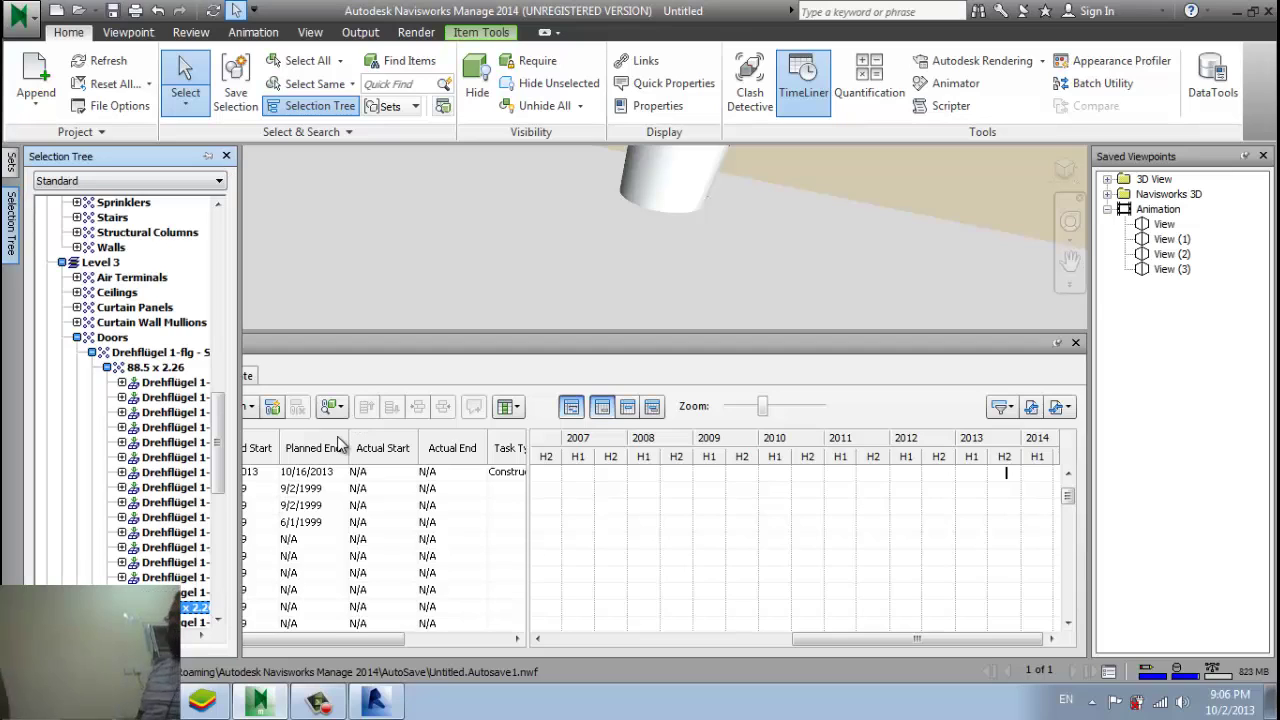
pyautogui.click(416, 342)
pyautogui.click(118, 524)
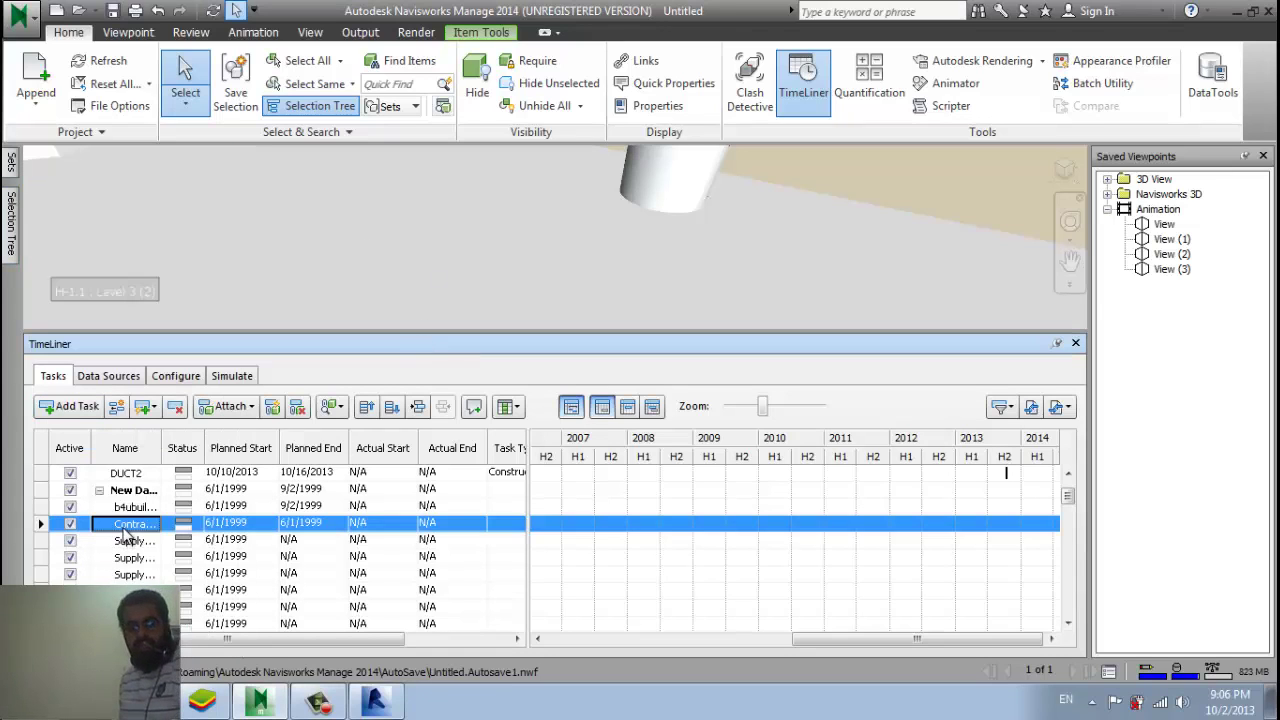
pyautogui.click(118, 524)
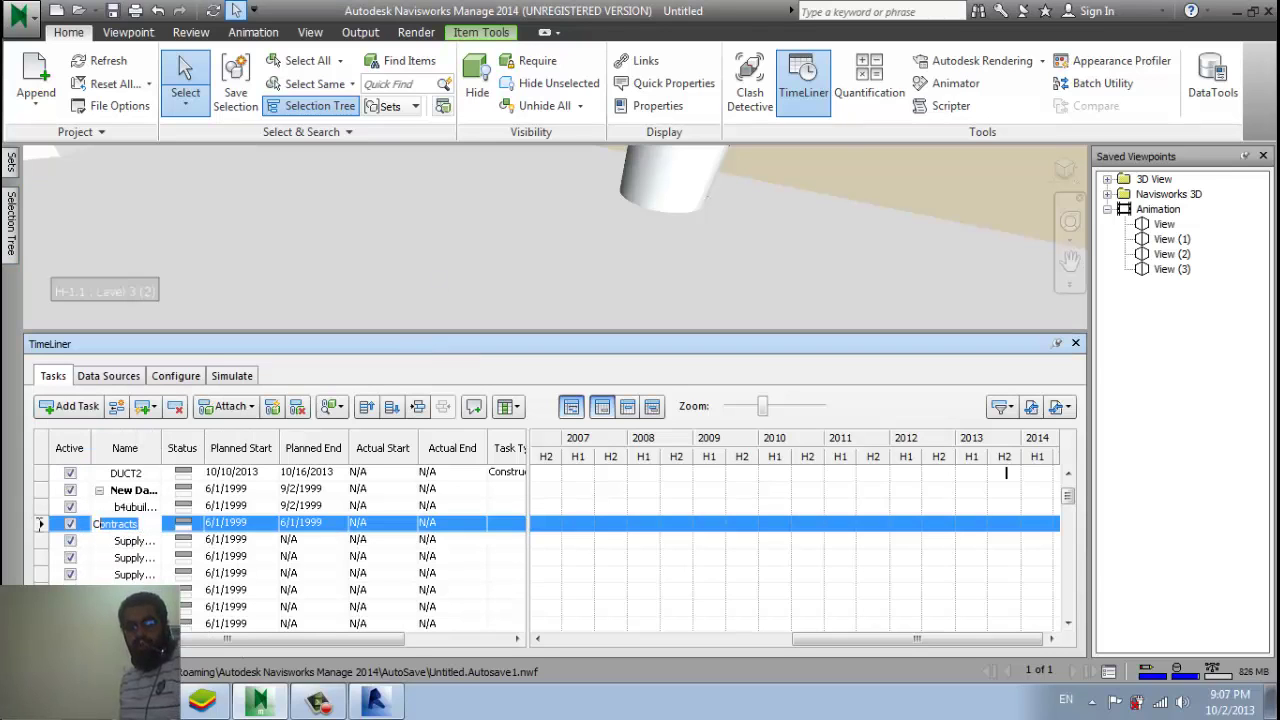
pyautogui.hotkey('ctrl', 'a')
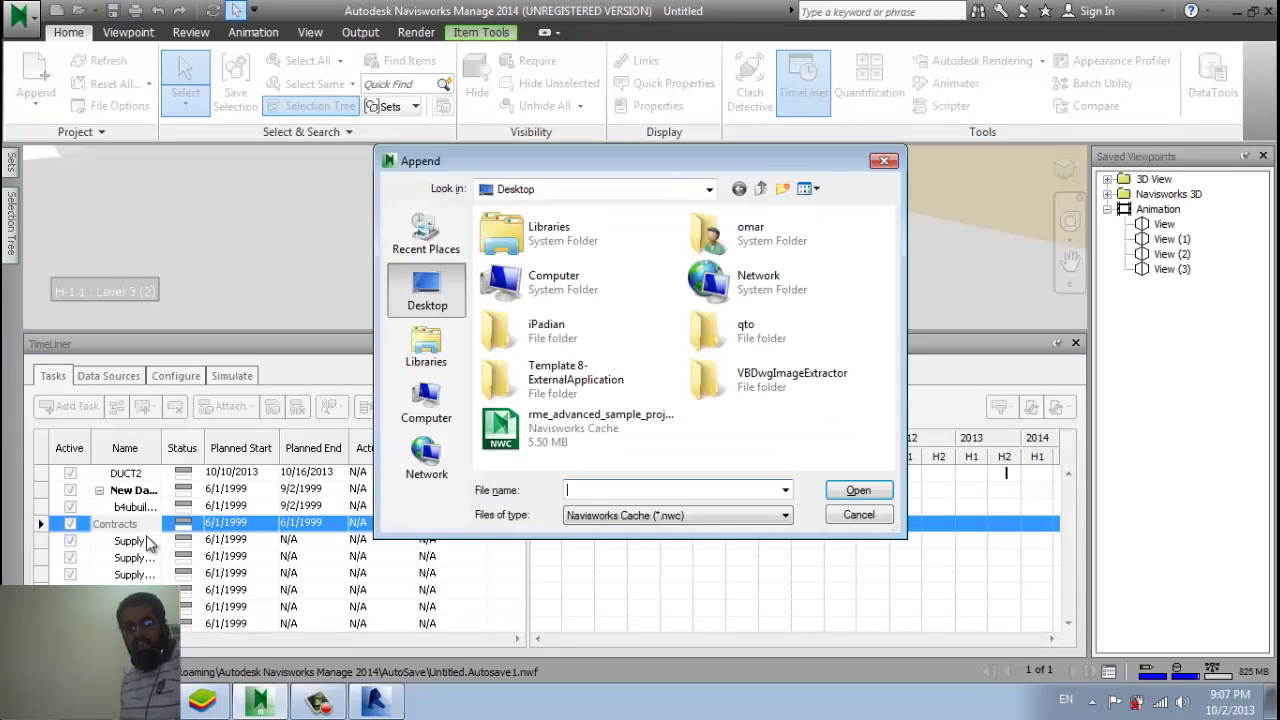
pyautogui.press('Escape')
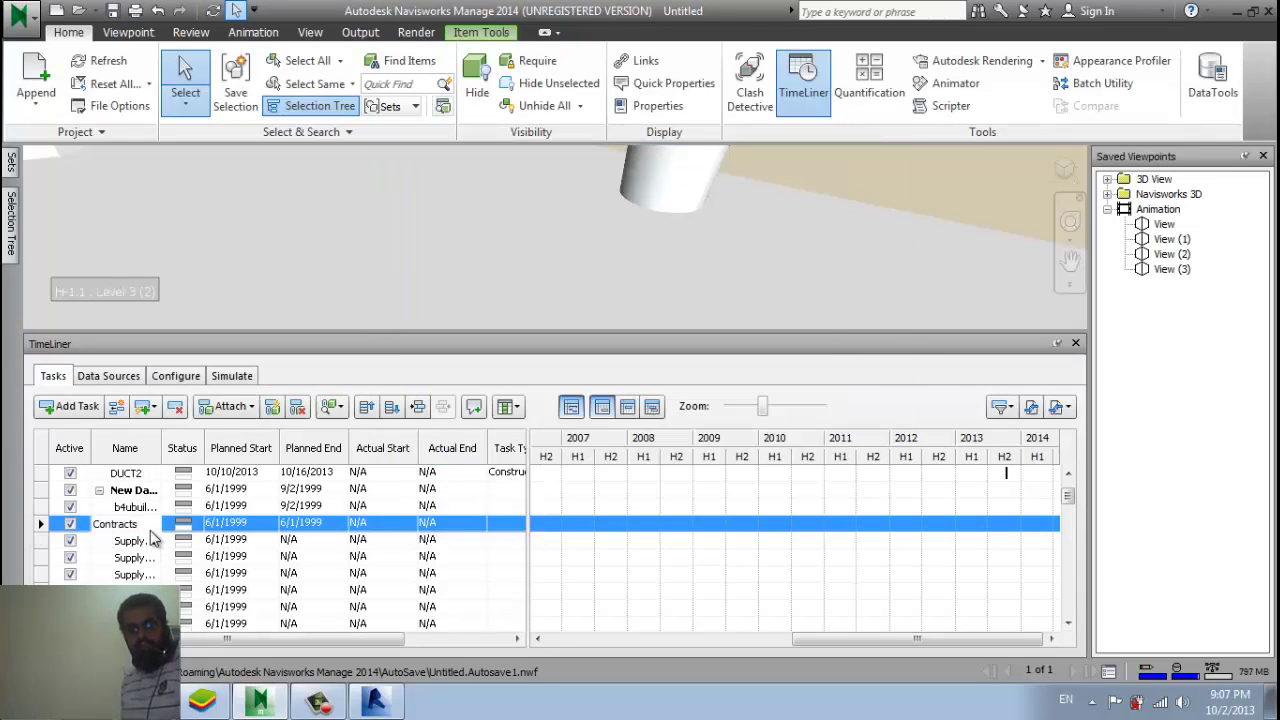
pyautogui.click(146, 527)
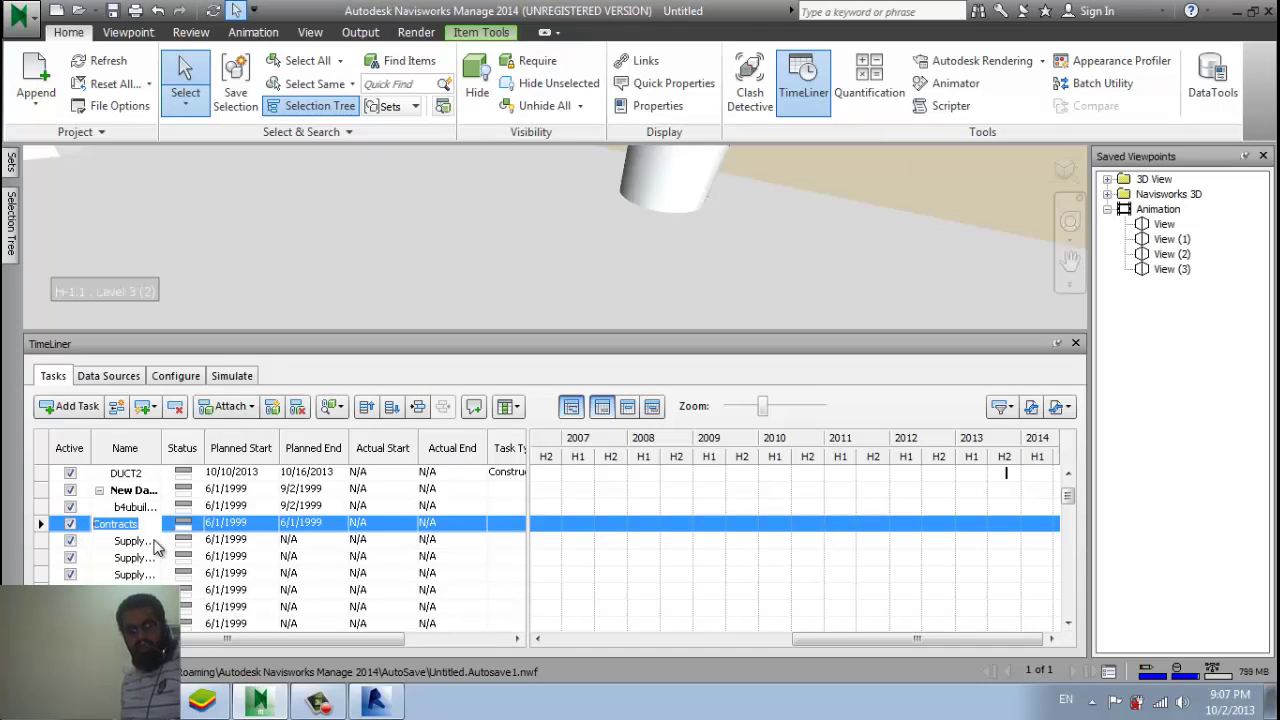
# Save the selected duct as a new selection set named 'Contracts'.
pyautogui.click(8, 176)
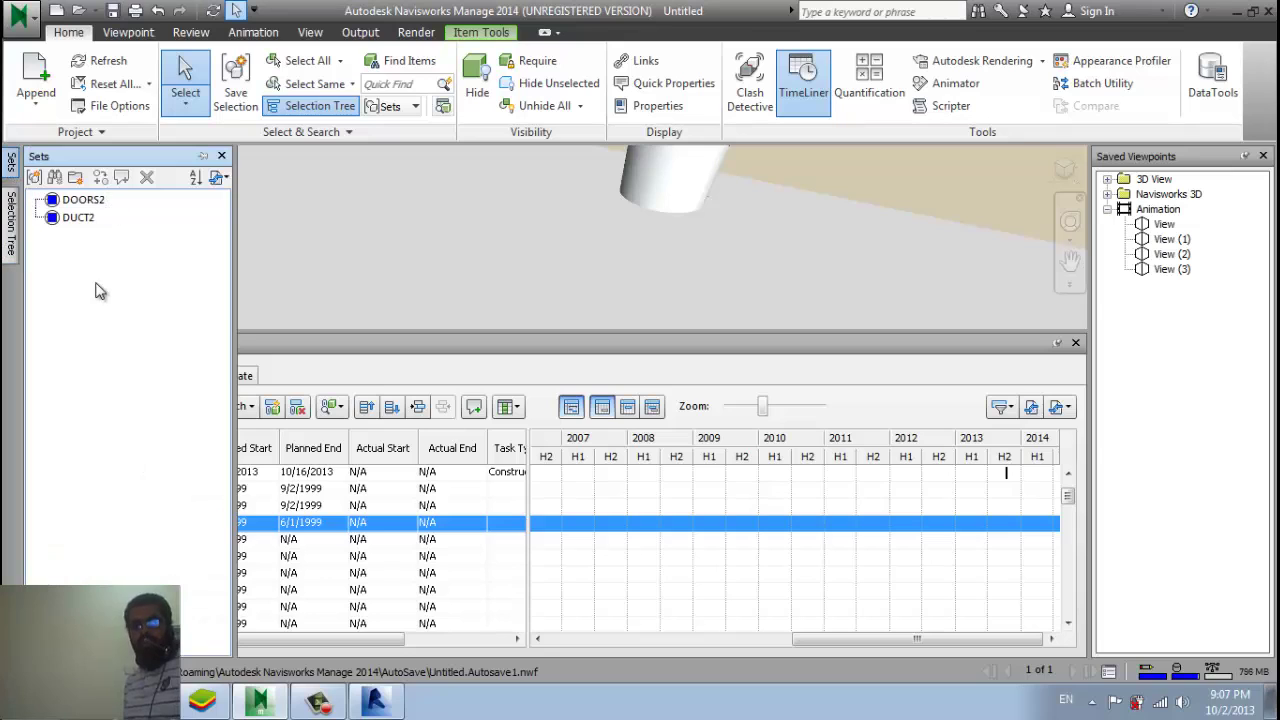
pyautogui.click(671, 193)
pyautogui.click(12, 172)
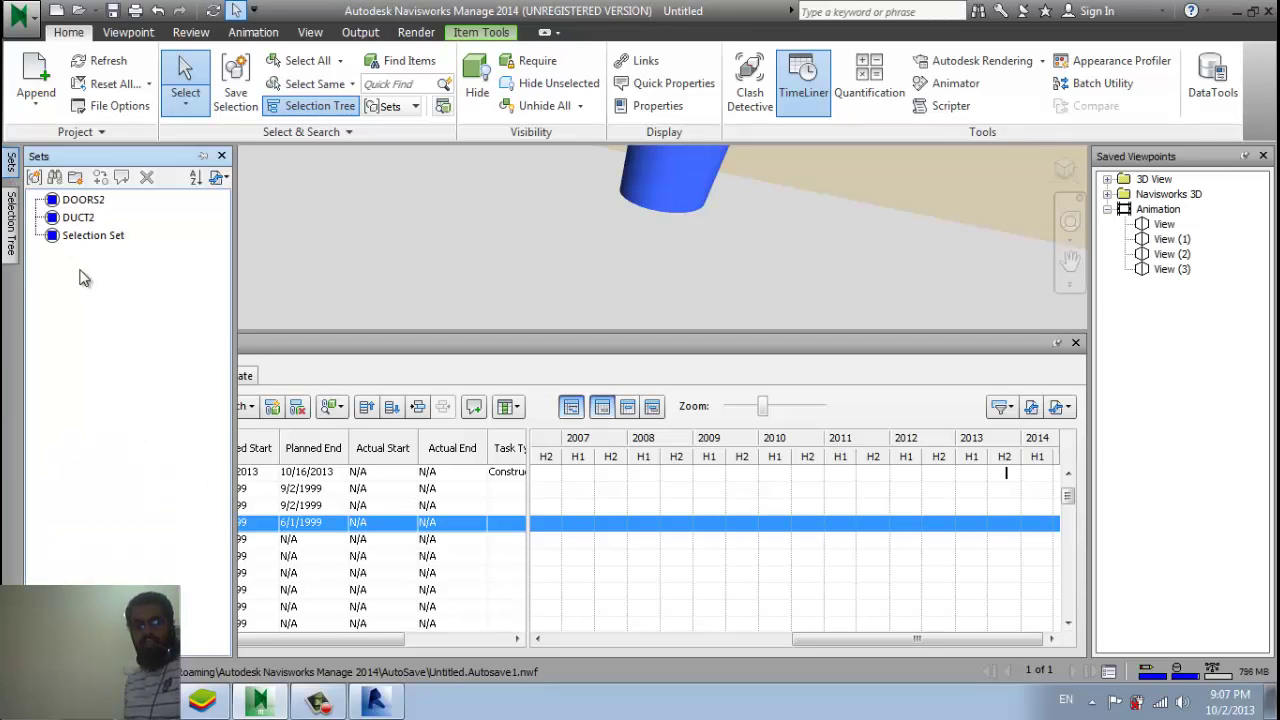
pyautogui.click(35, 177)
pyautogui.write('Contracts')
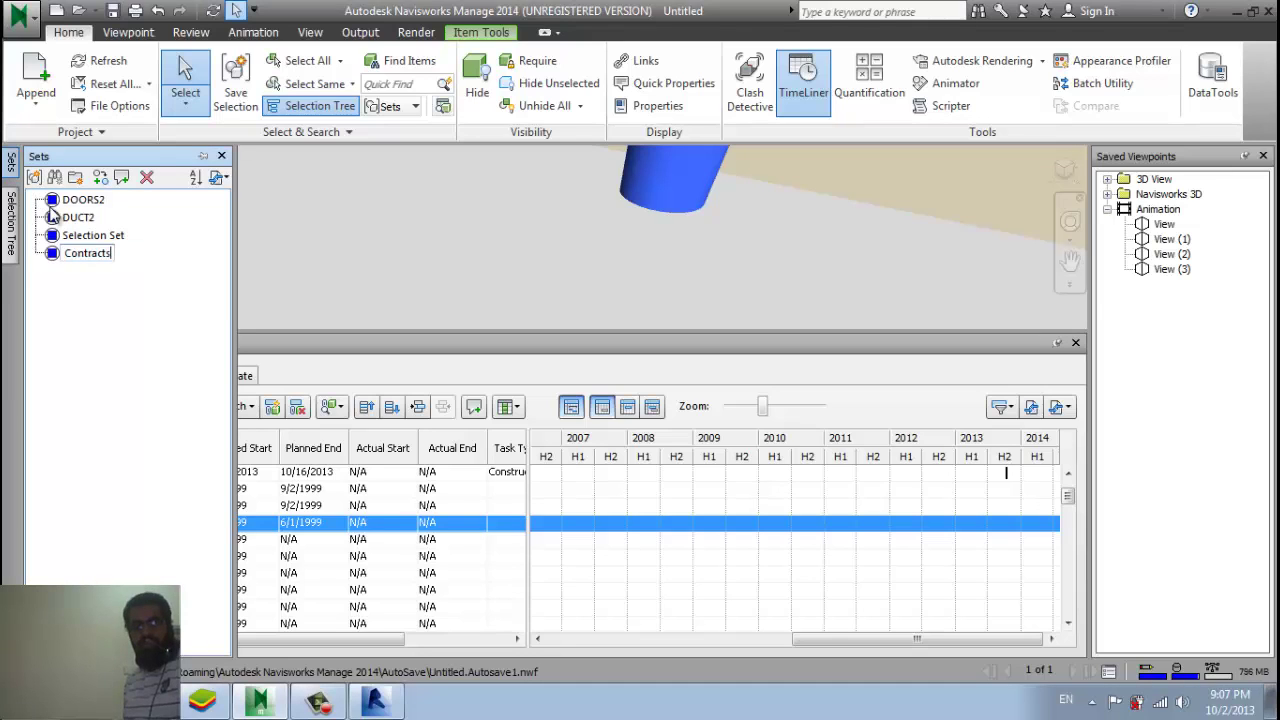
pyautogui.click(92, 253)
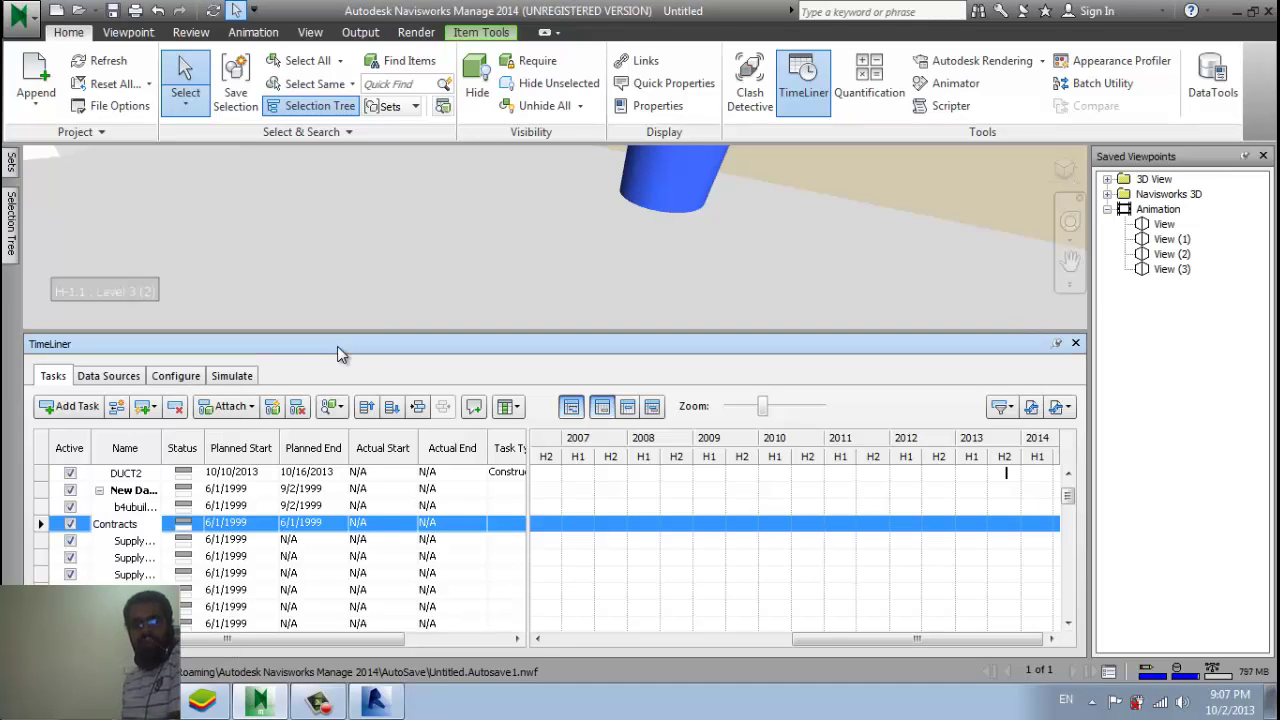
# Create a new Attach Items to Tasks rule matching on the task Name column.
pyautogui.click(271, 408)
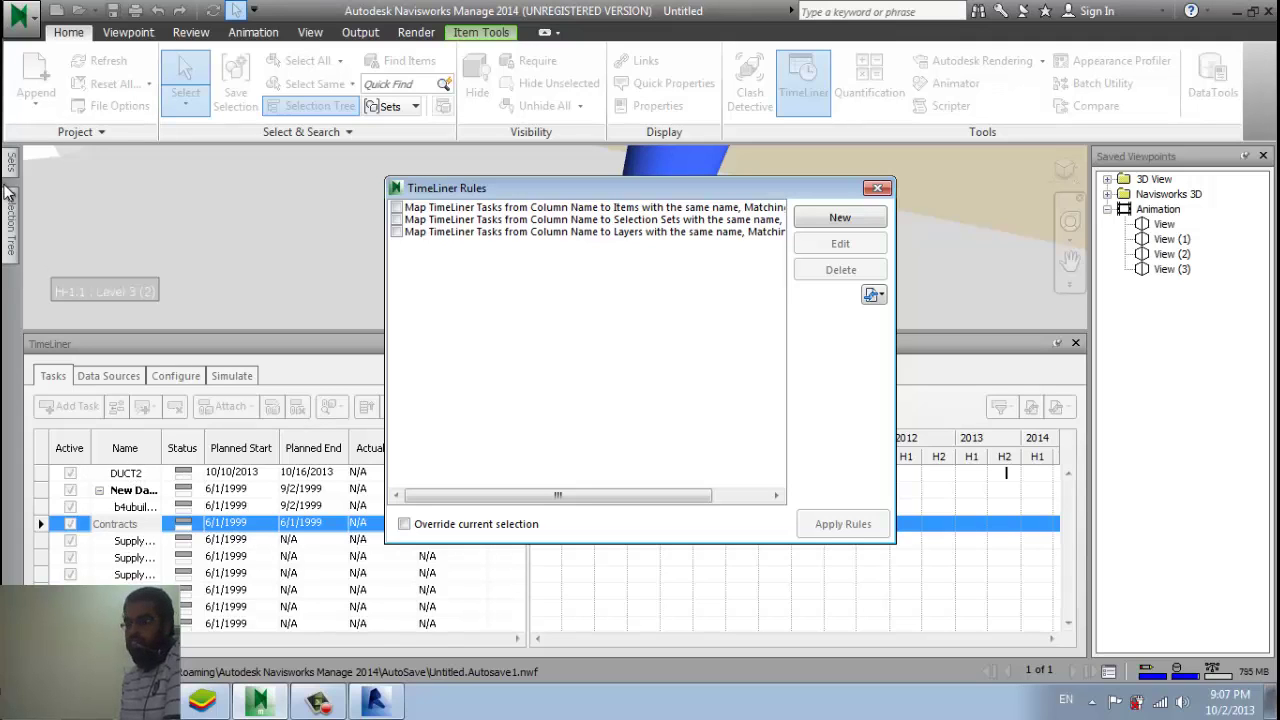
pyautogui.click(840, 218)
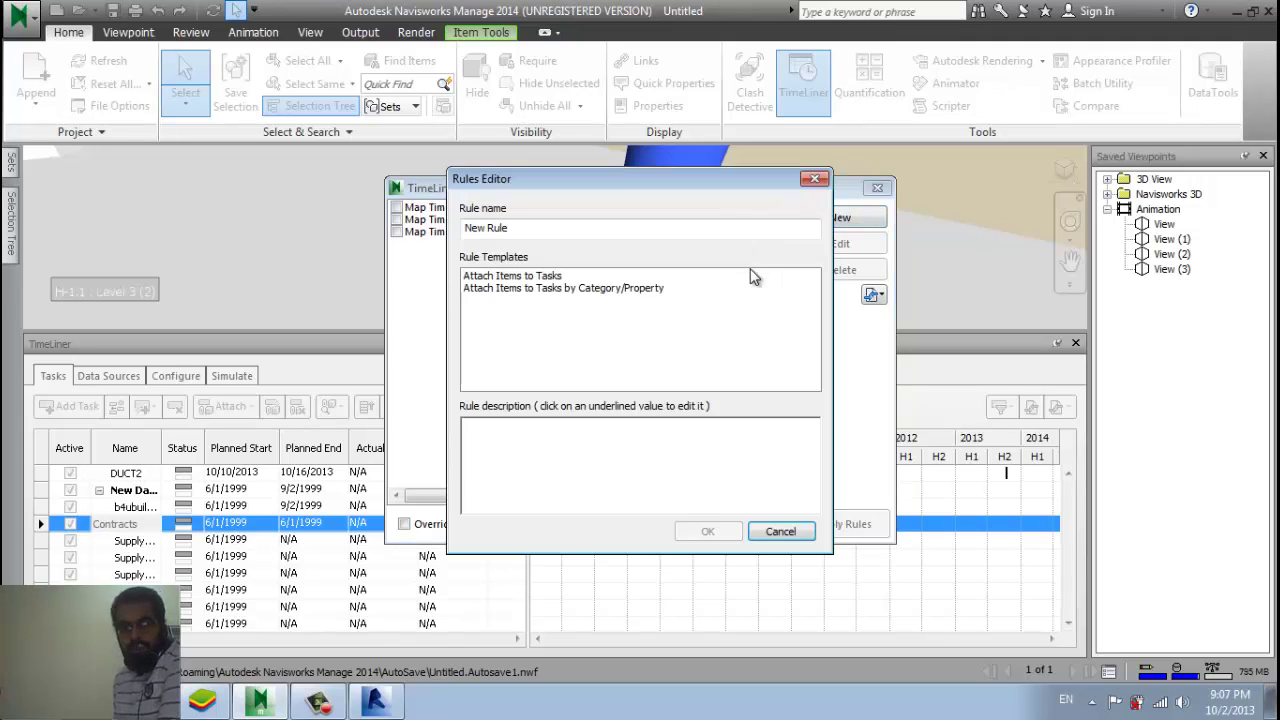
pyautogui.click(578, 276)
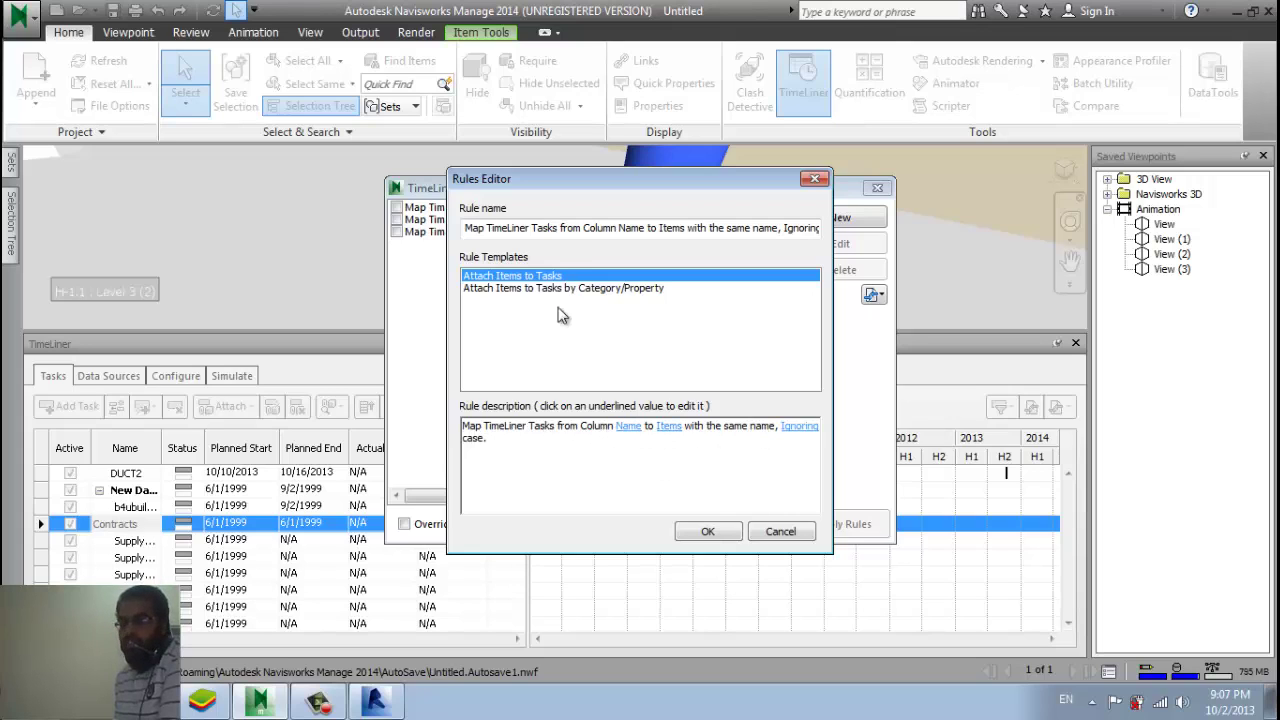
pyautogui.click(628, 426)
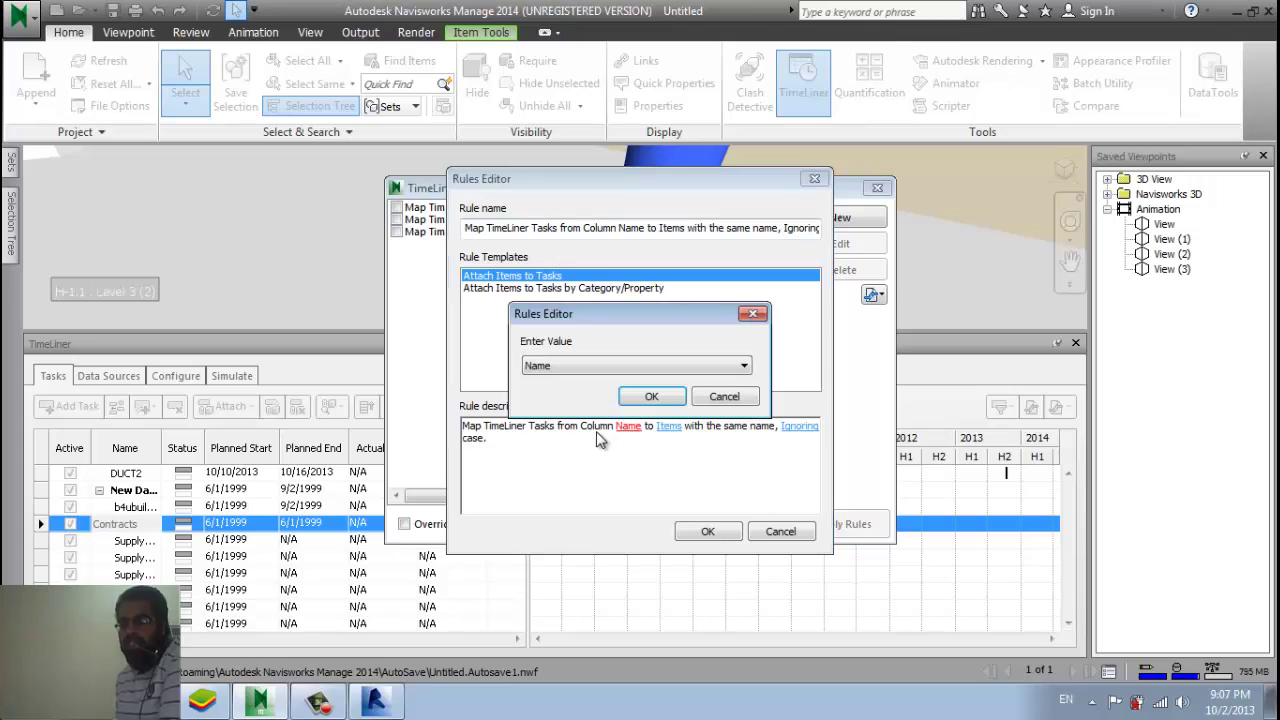
pyautogui.click(656, 366)
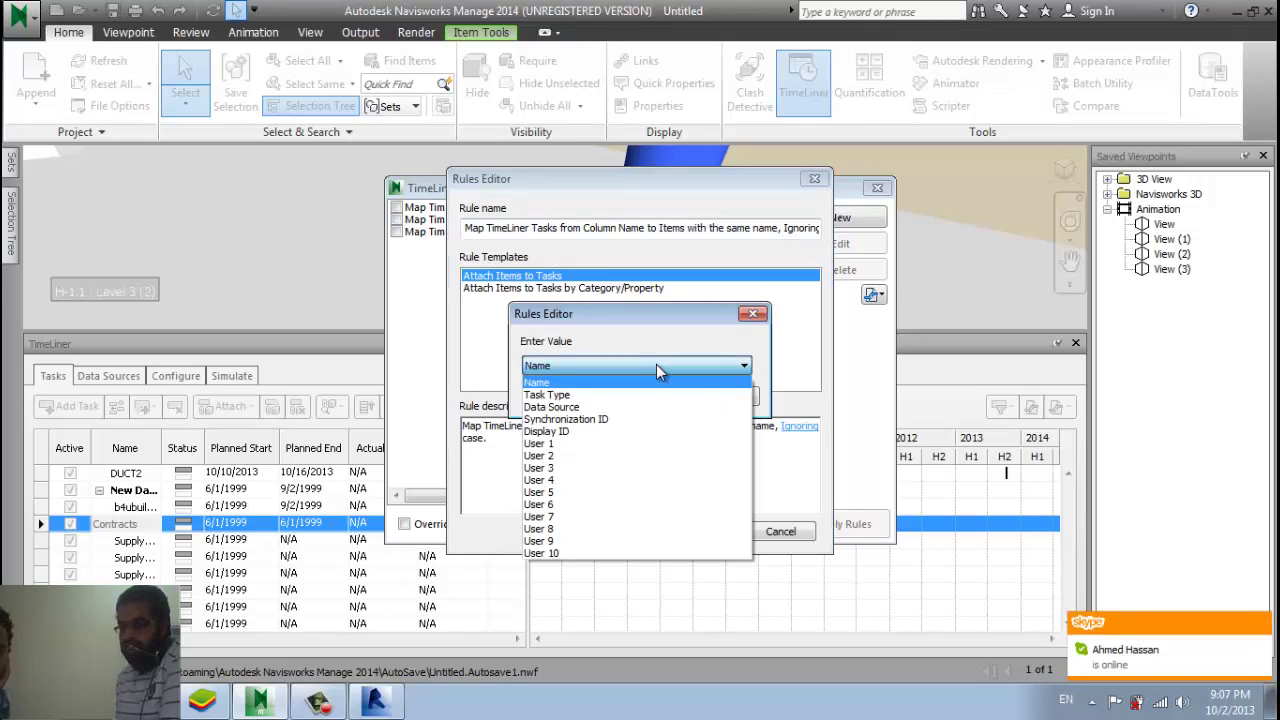
pyautogui.click(656, 370)
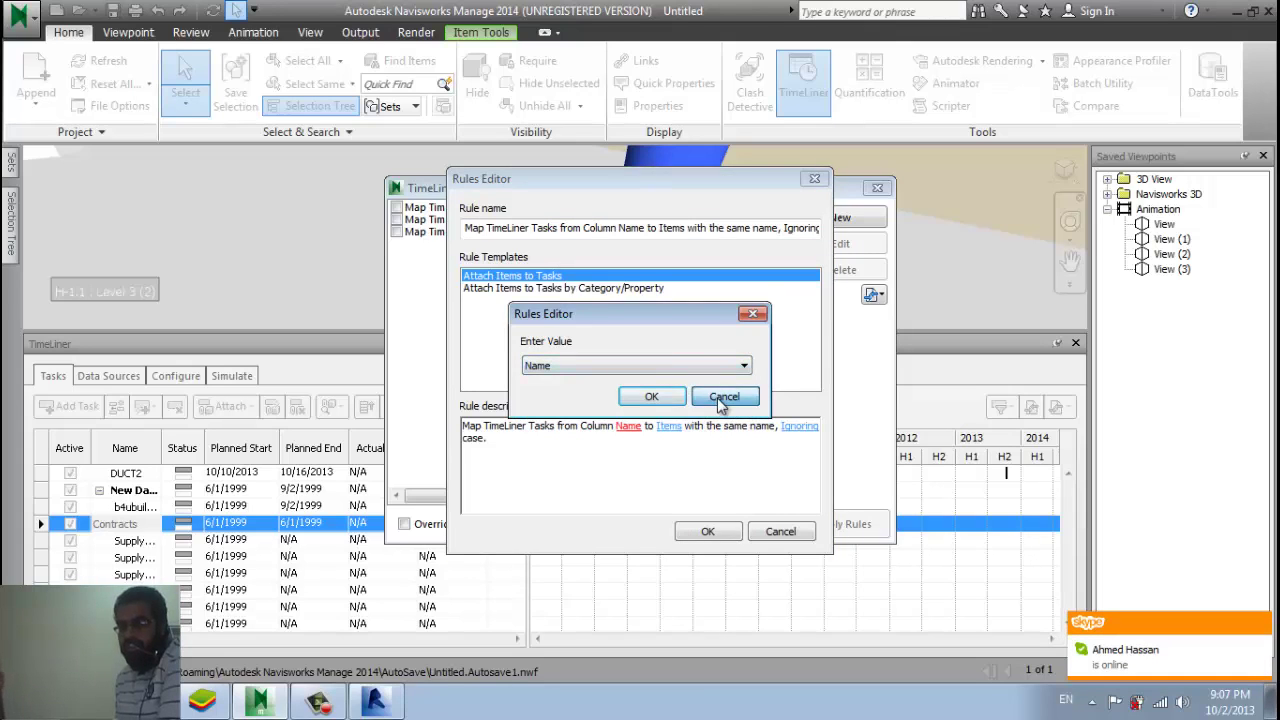
pyautogui.click(724, 397)
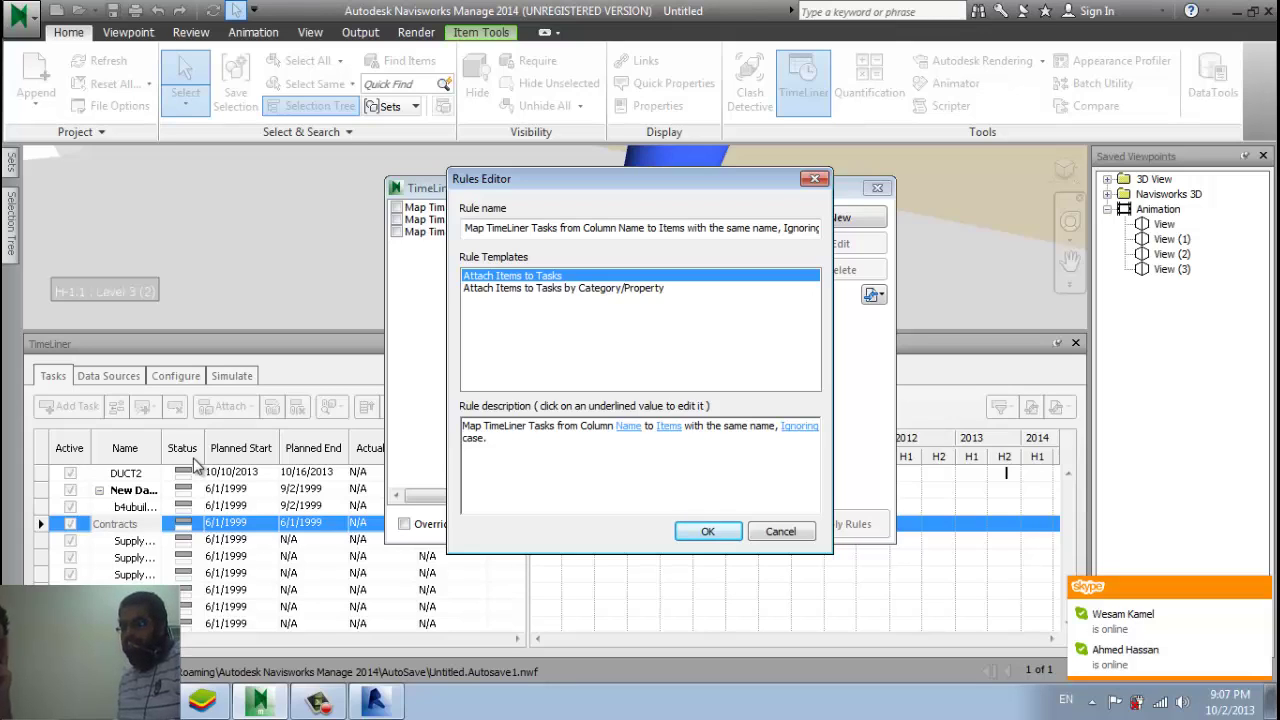
pyautogui.click(708, 532)
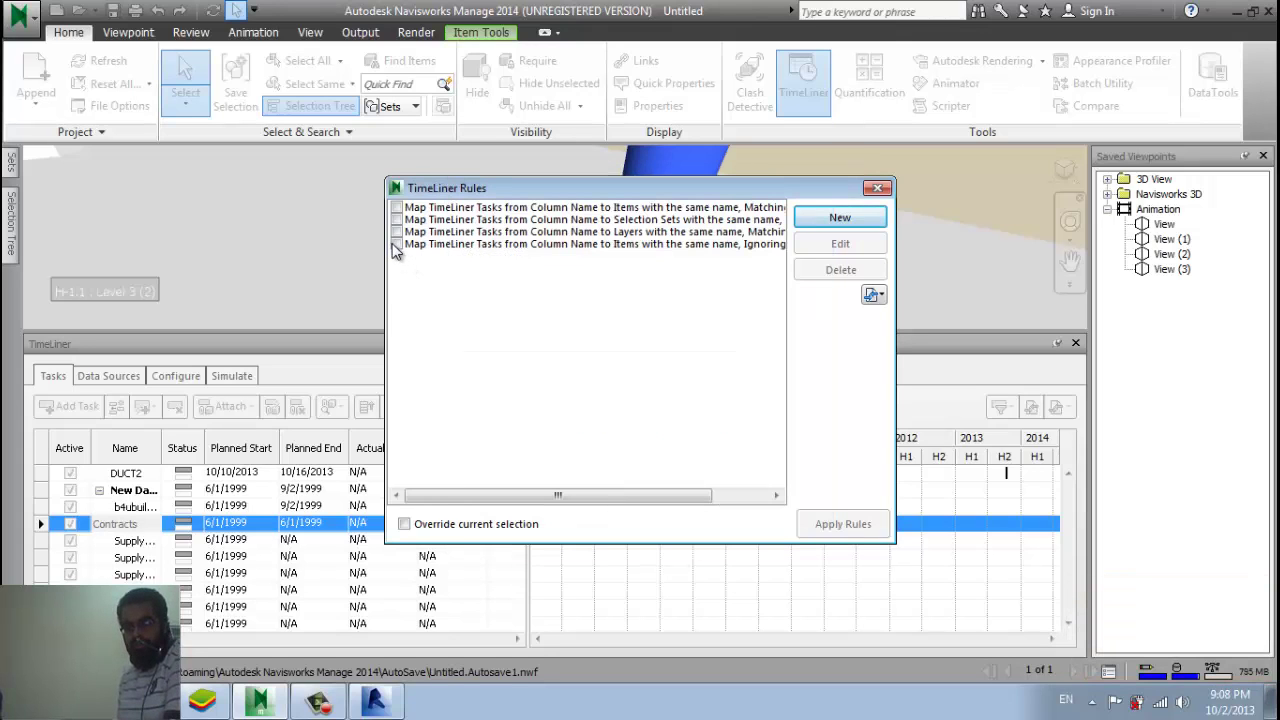
# Enable all four attach rules, apply them to the tasks, and close the rules window.
pyautogui.click(396, 245)
pyautogui.click(396, 219)
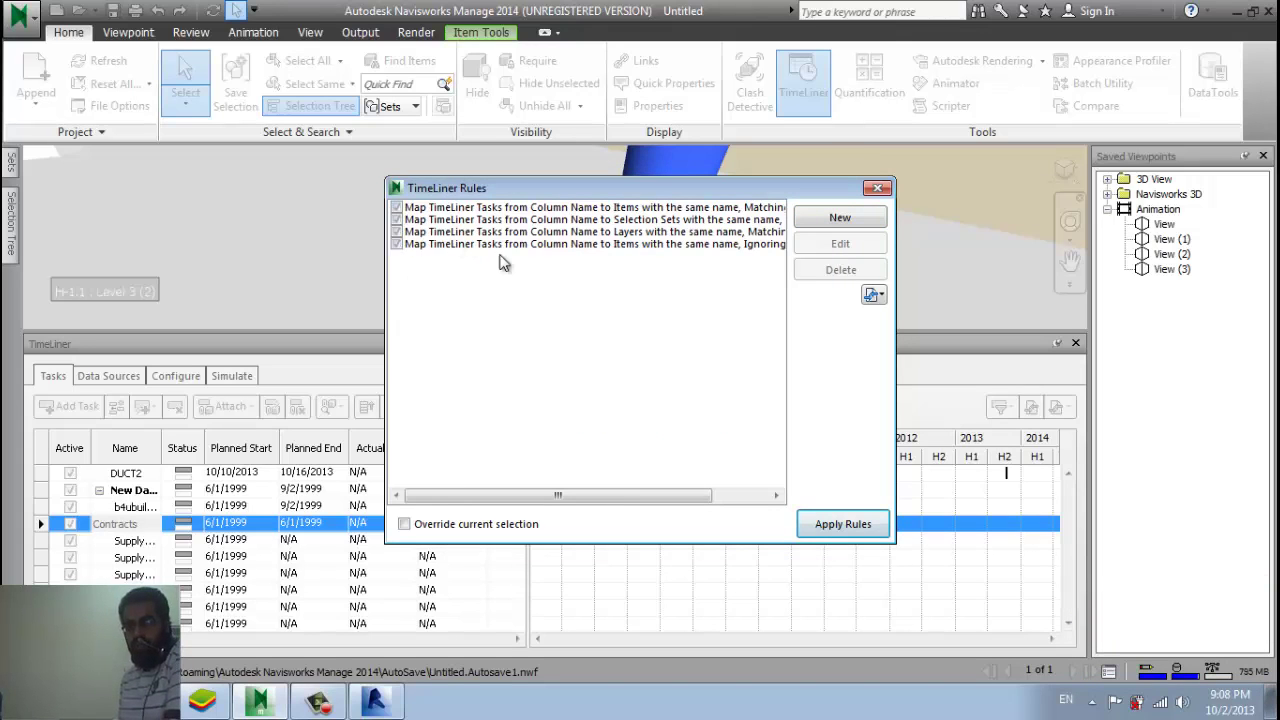
pyautogui.click(842, 534)
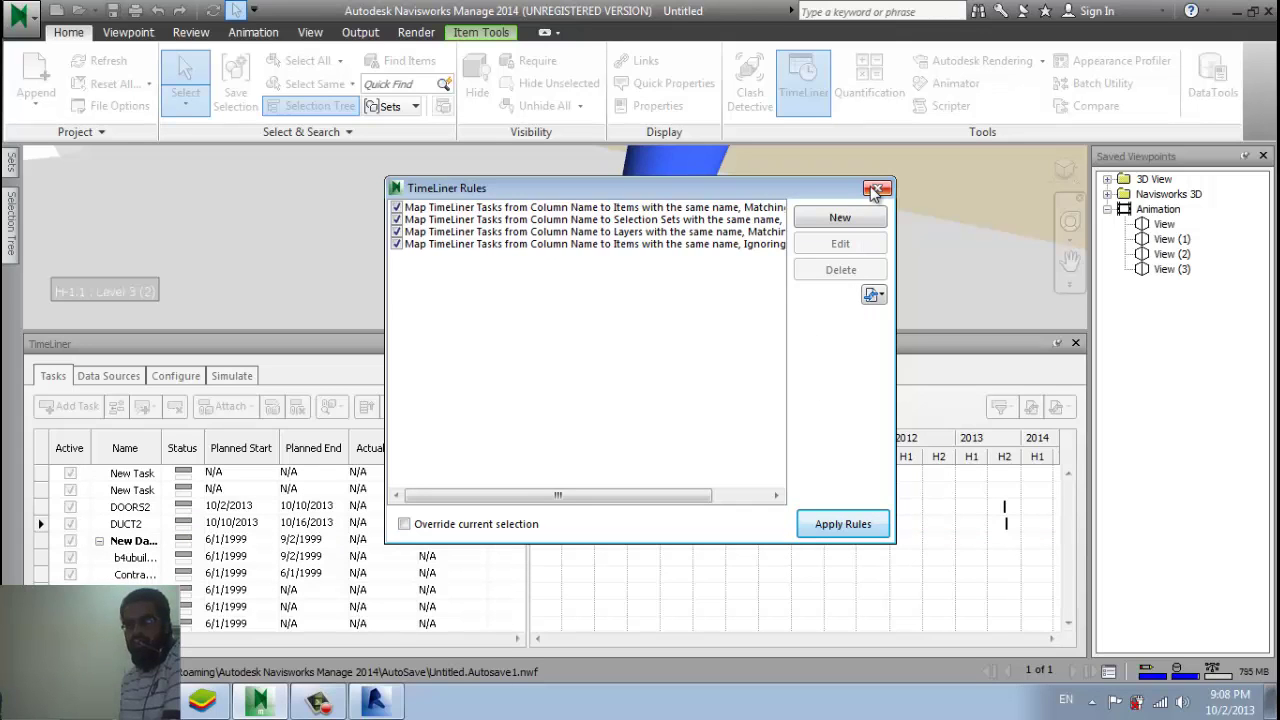
pyautogui.click(876, 189)
# Select the New Data Source task group, go to Simulate, and close the simulation settings unchanged.
pyautogui.click(135, 544)
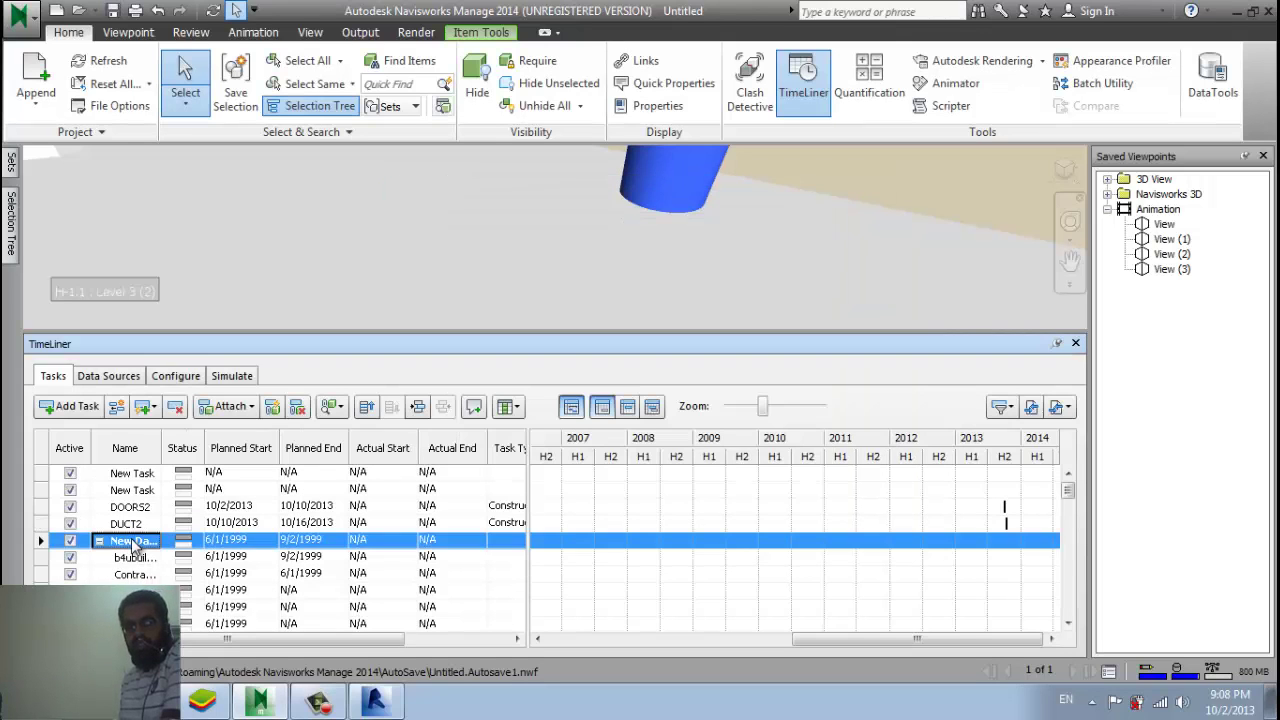
pyautogui.click(231, 377)
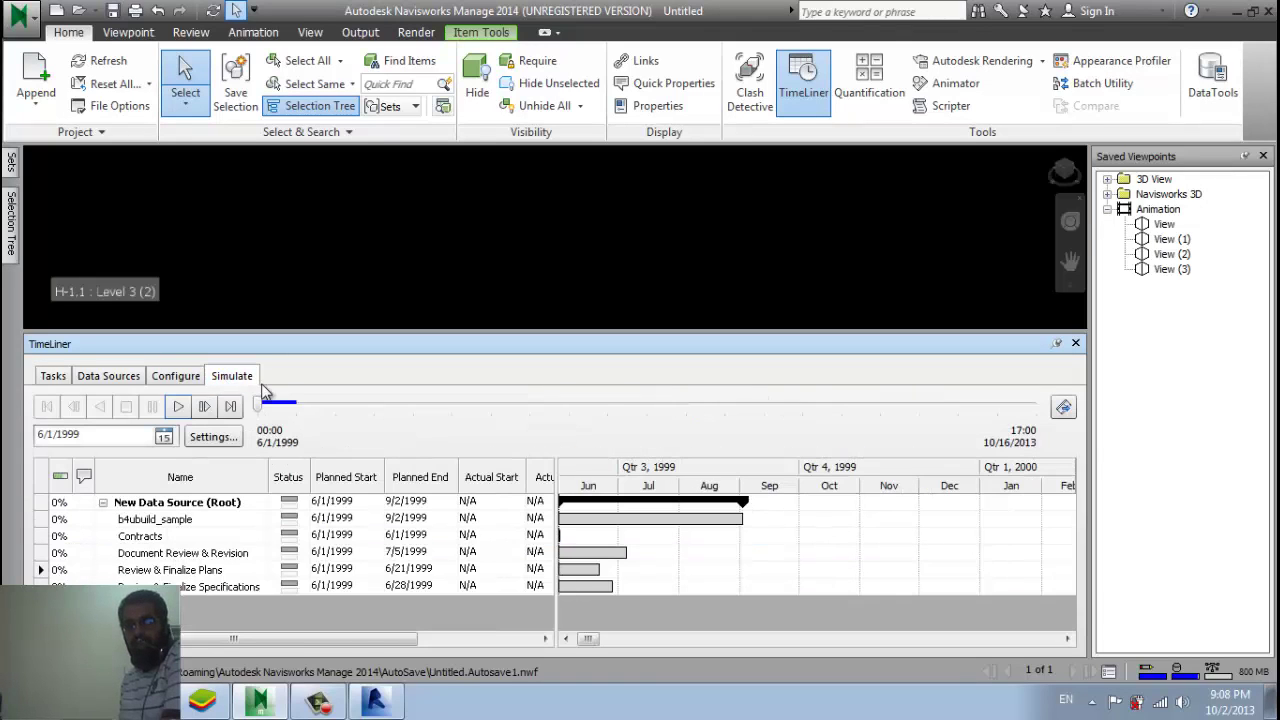
pyautogui.click(210, 440)
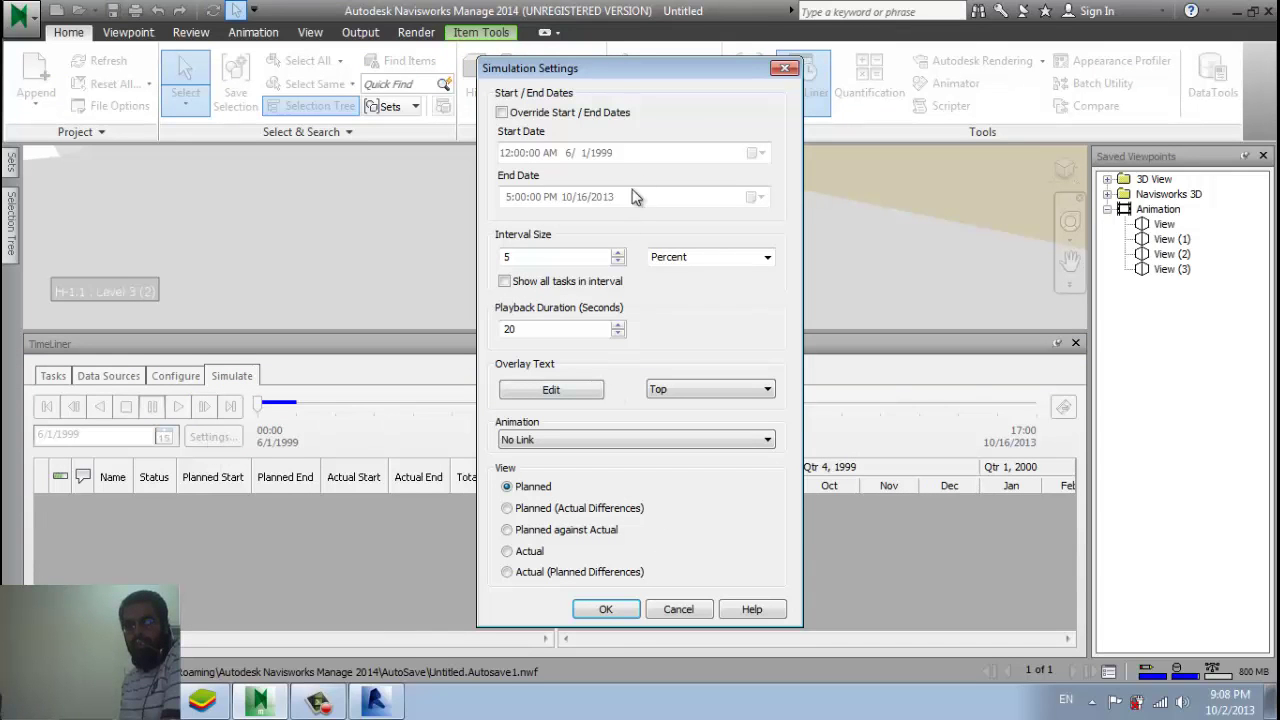
pyautogui.click(785, 68)
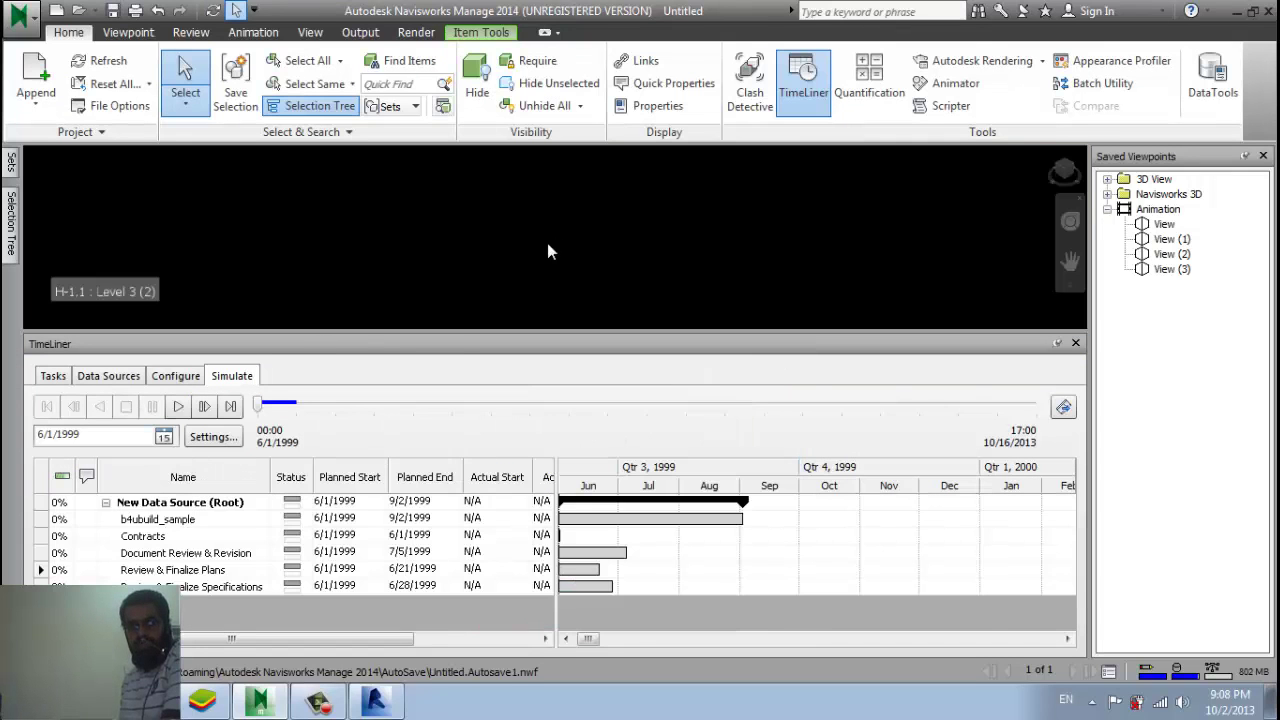
# Play the 4D construction simulation and resize the panels to enlarge the 3D view.
pyautogui.click(176, 405)
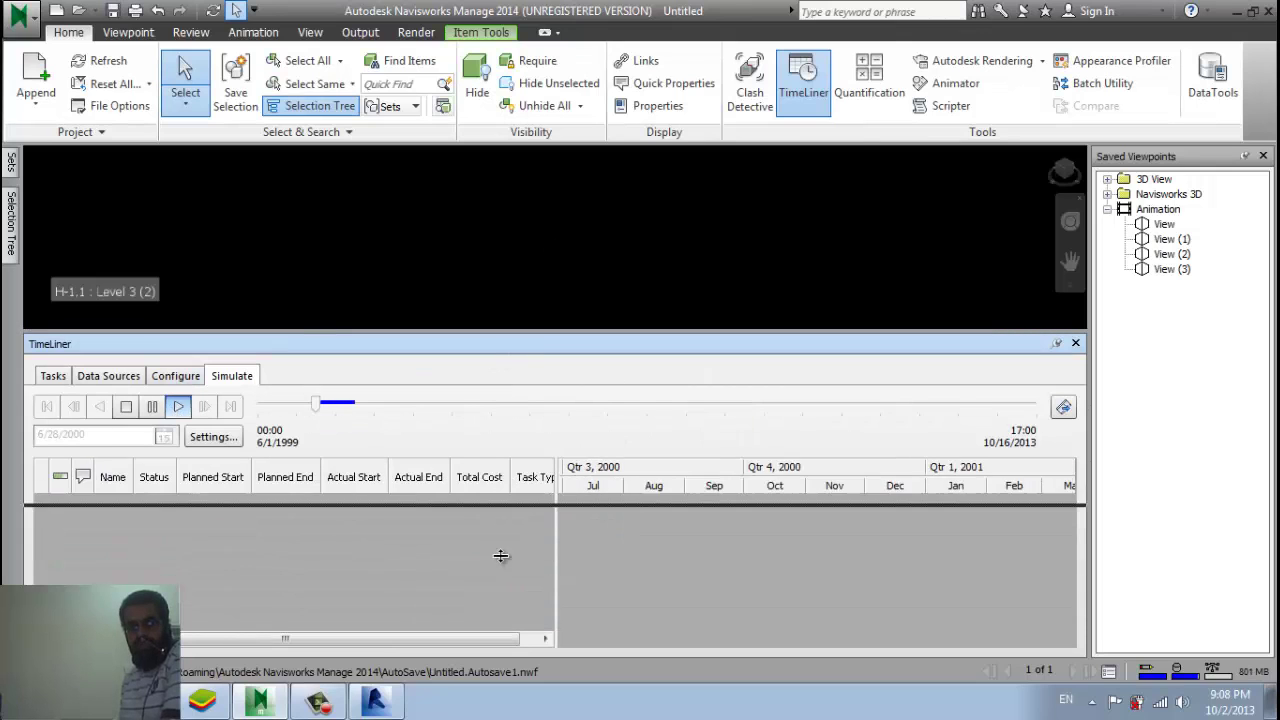
pyautogui.moveTo(501, 555); pyautogui.dragTo(492, 560)
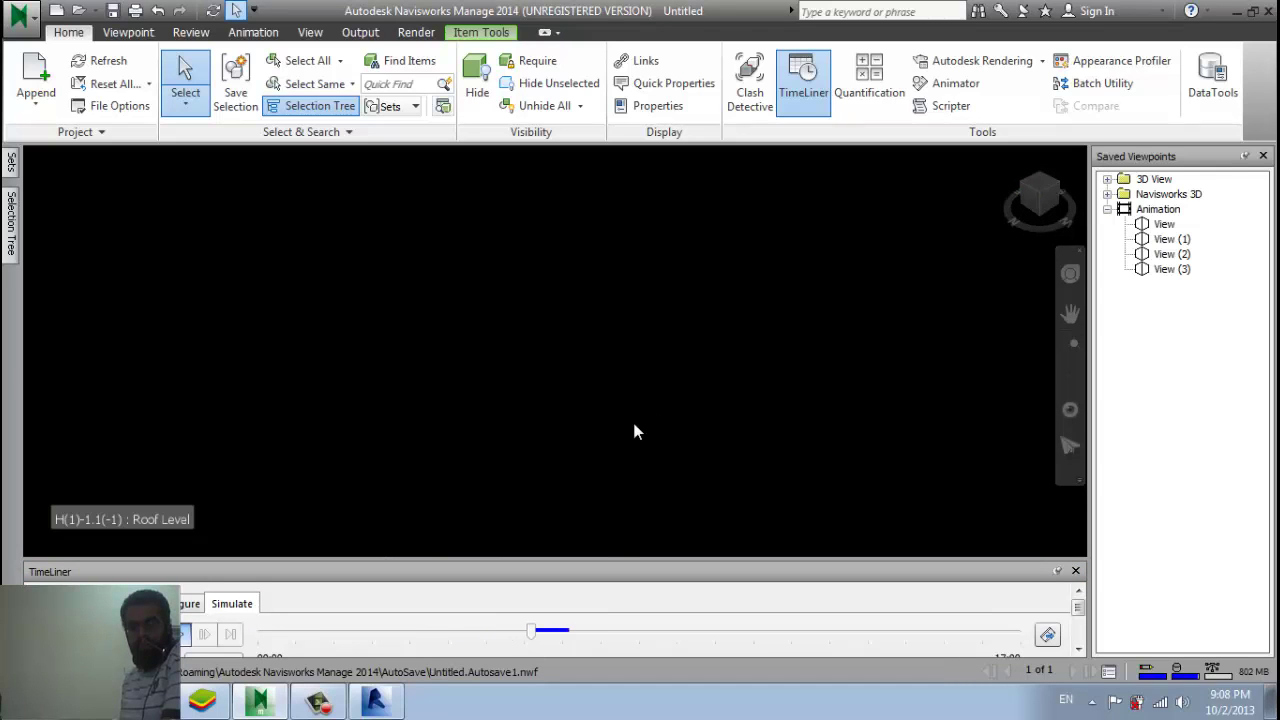
pyautogui.moveTo(632, 556); pyautogui.dragTo(631, 501)
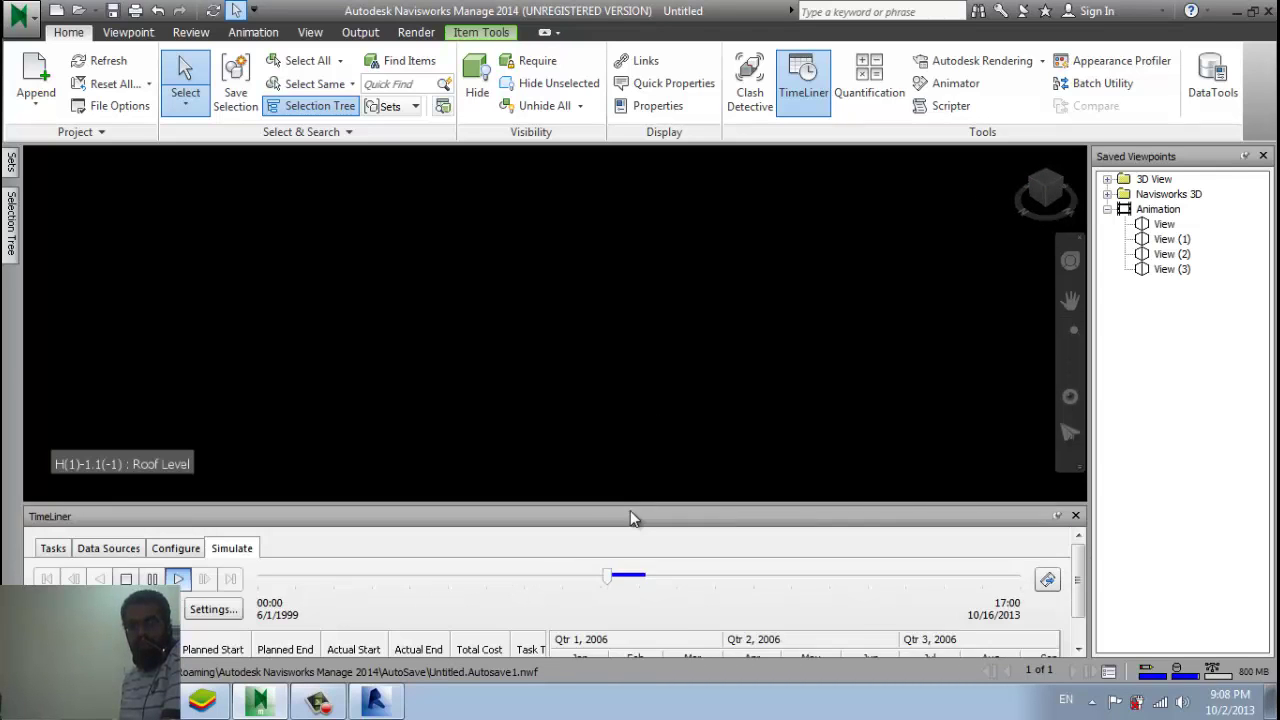
# Tick Override Start / End Dates in Simulation Settings and confirm with OK.
pyautogui.click(213, 609)
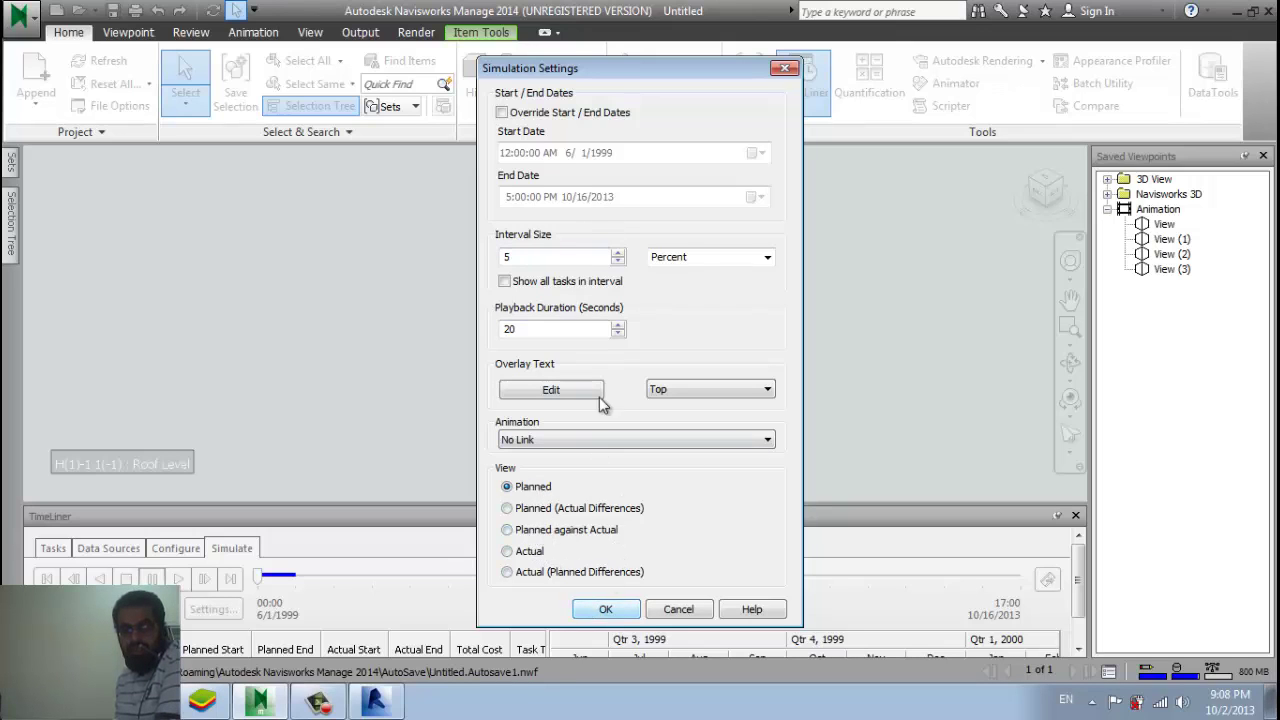
pyautogui.click(565, 114)
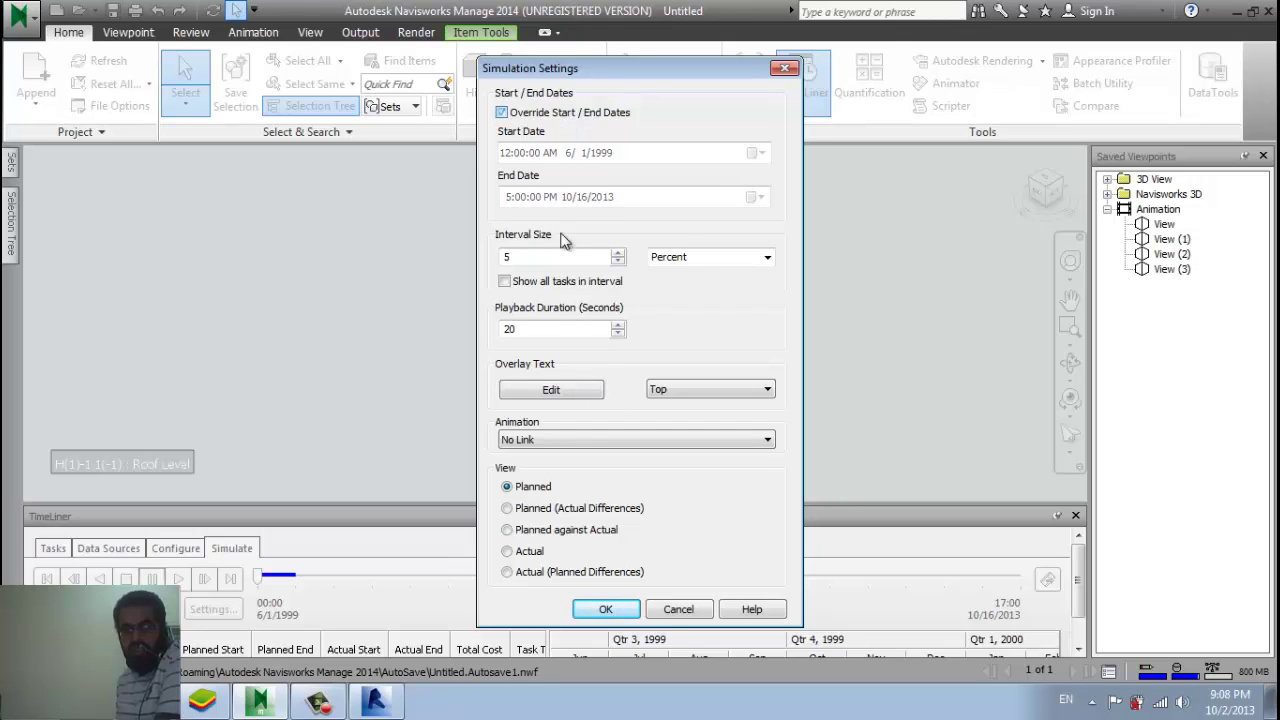
pyautogui.click(606, 609)
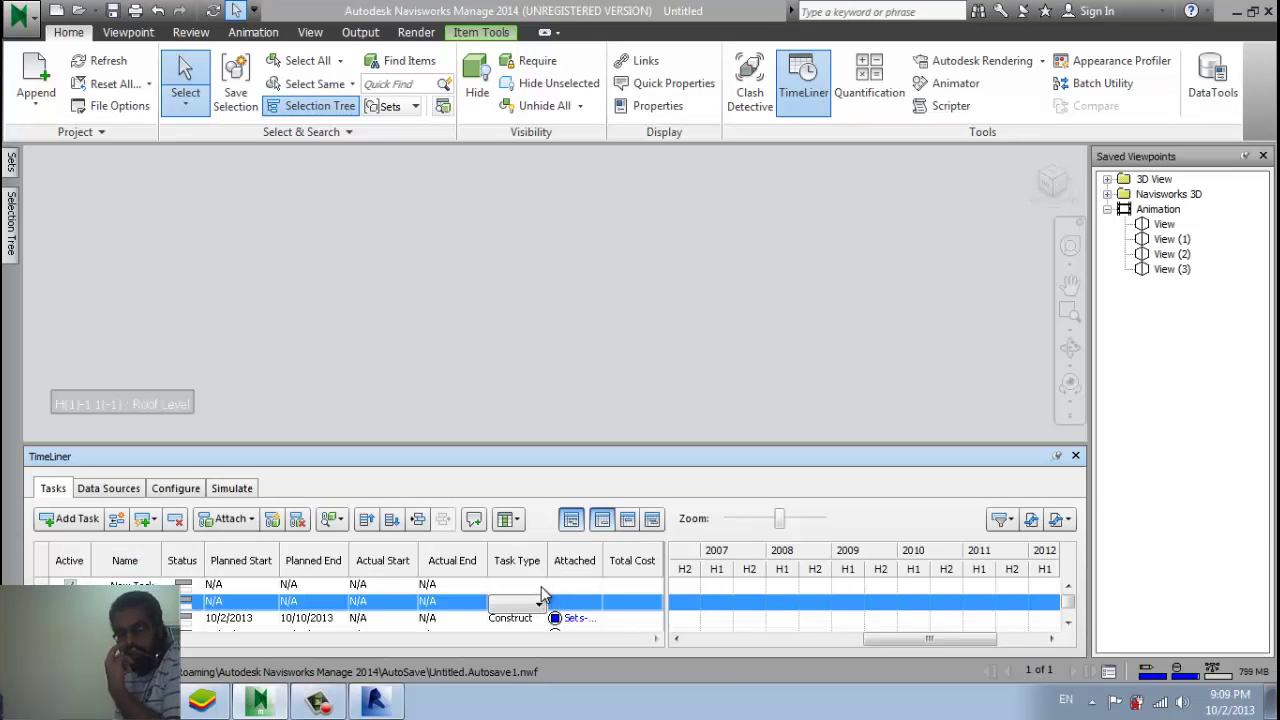
# Set the Task Type of both New Task rows to Construct.
pyautogui.click(541, 587)
pyautogui.click(540, 587)
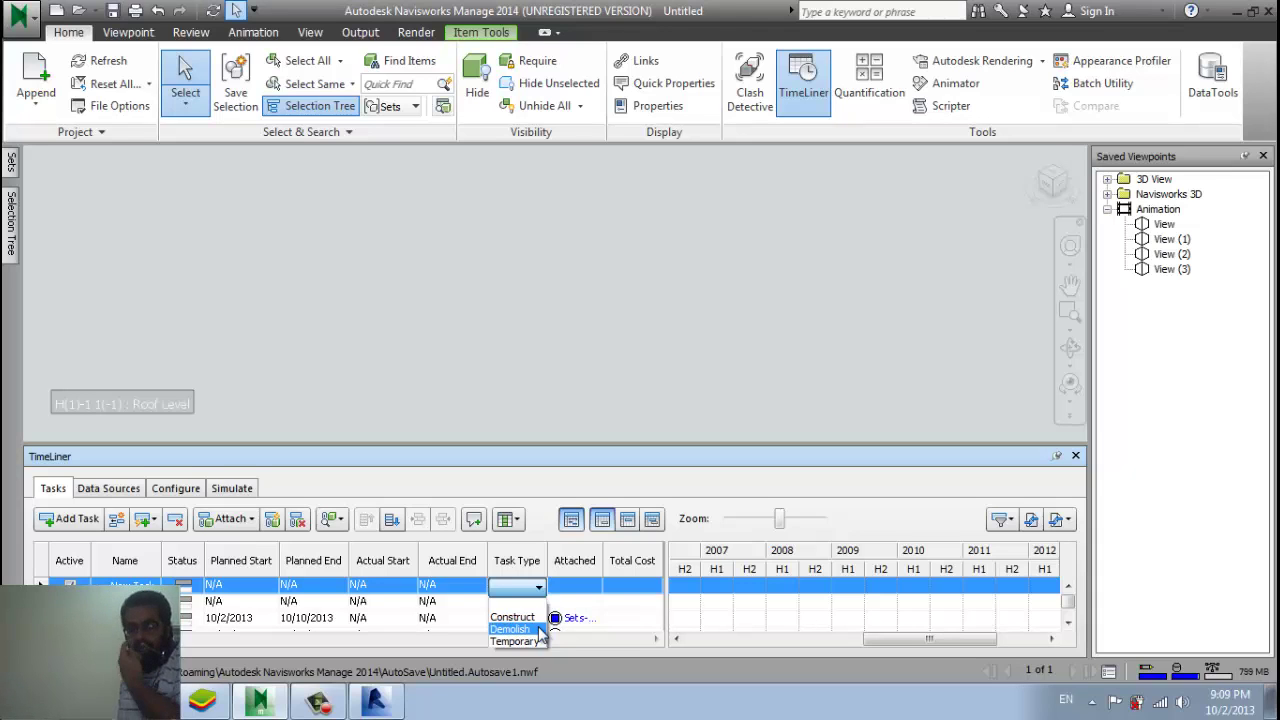
pyautogui.click(530, 617)
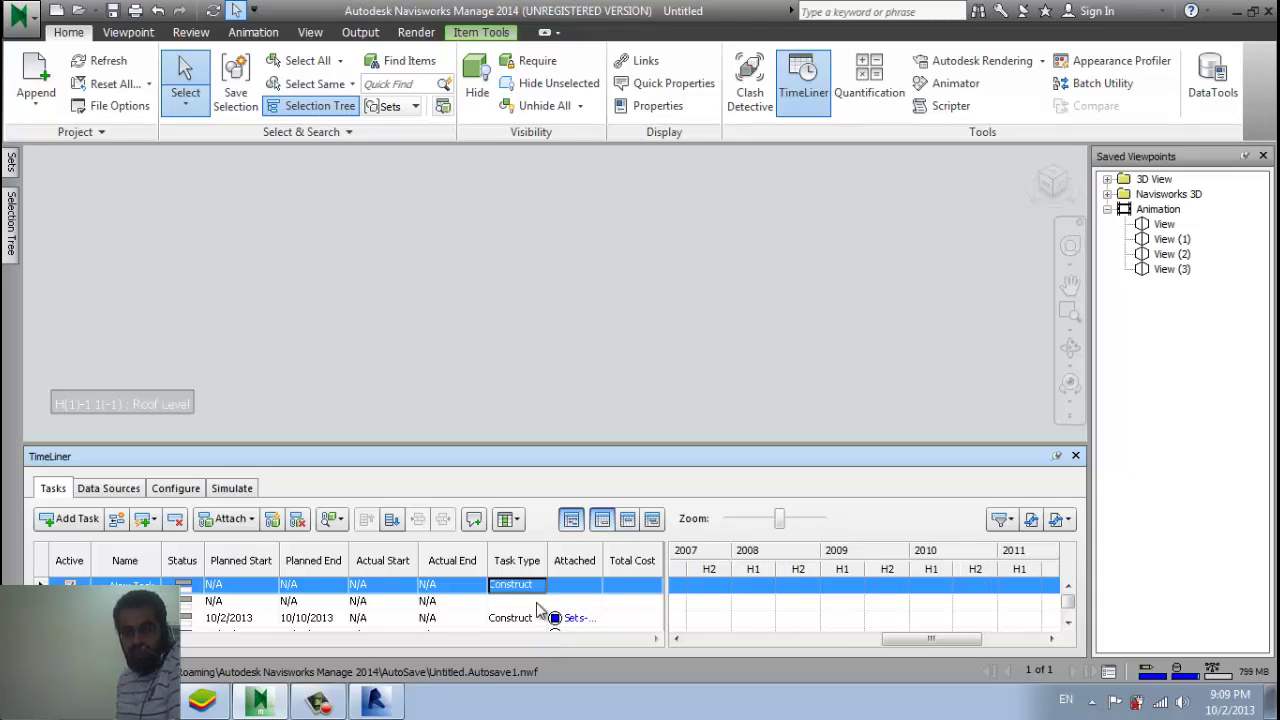
pyautogui.click(537, 603)
pyautogui.click(538, 604)
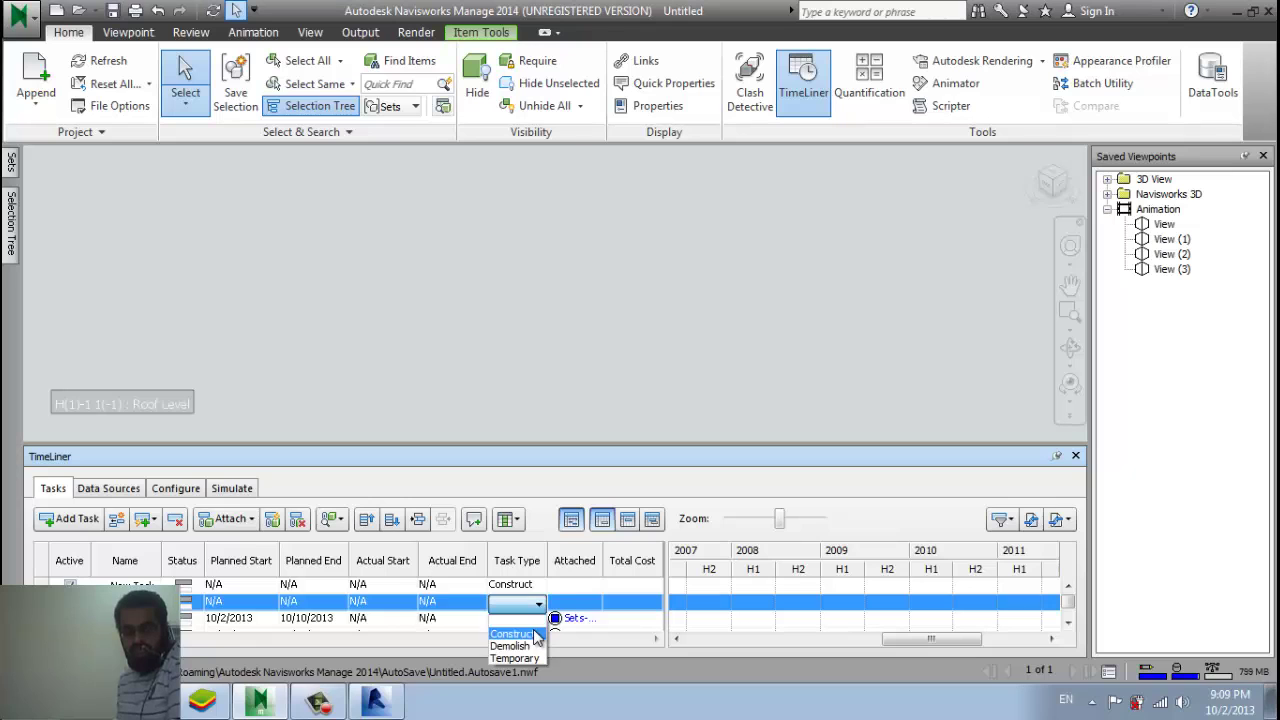
pyautogui.click(534, 634)
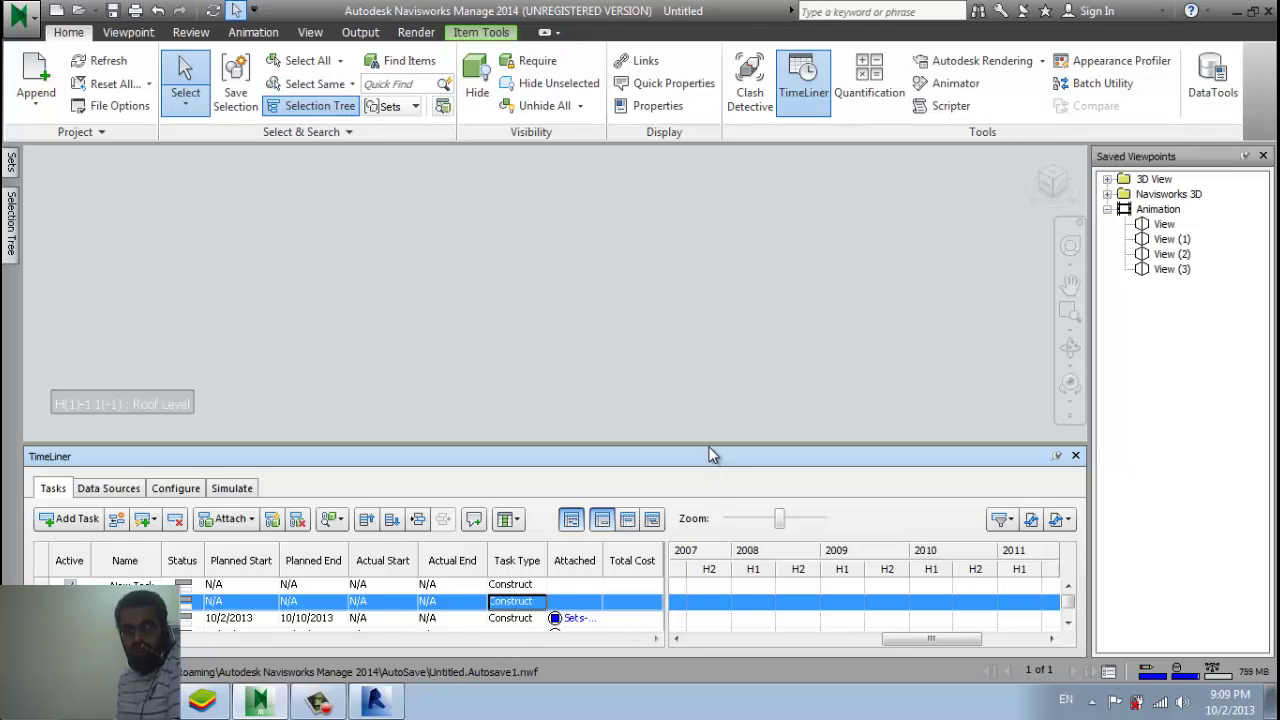
# Set the attached task under the imported schedule to Construct, then restore the 3D view size.
pyautogui.moveTo(710, 453); pyautogui.dragTo(686, 289)
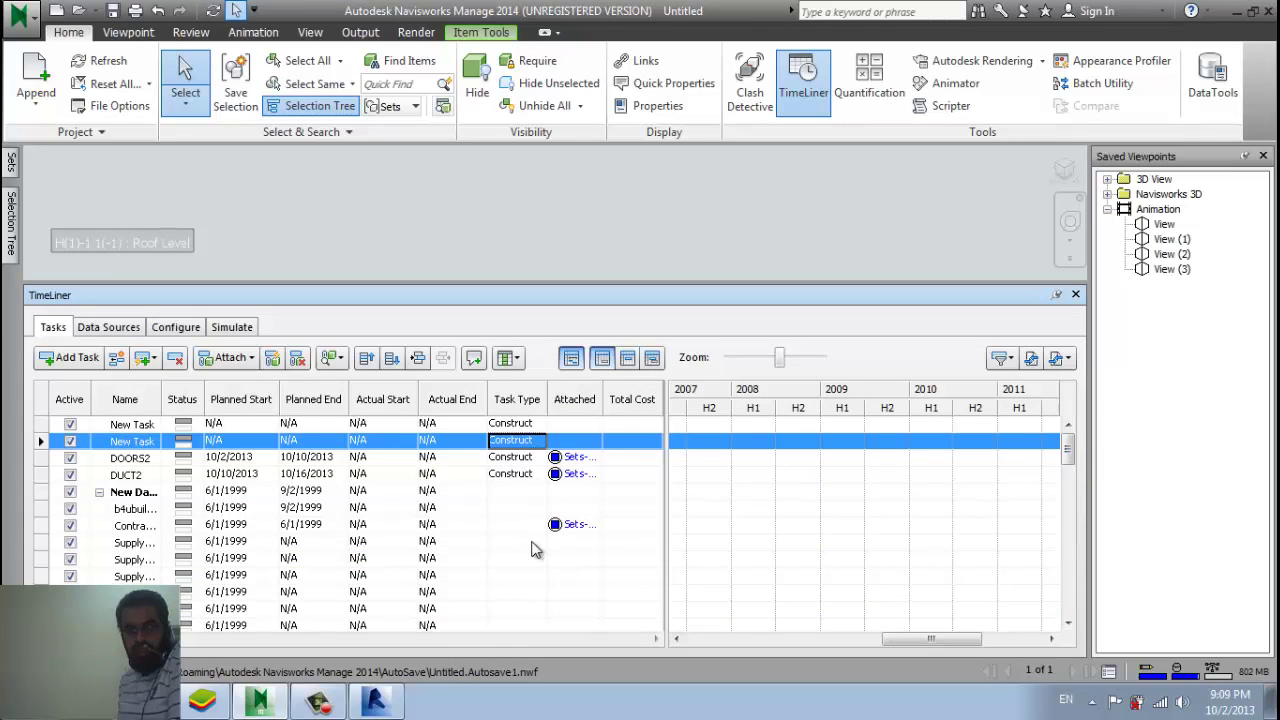
pyautogui.click(534, 524)
pyautogui.click(540, 524)
pyautogui.click(512, 542)
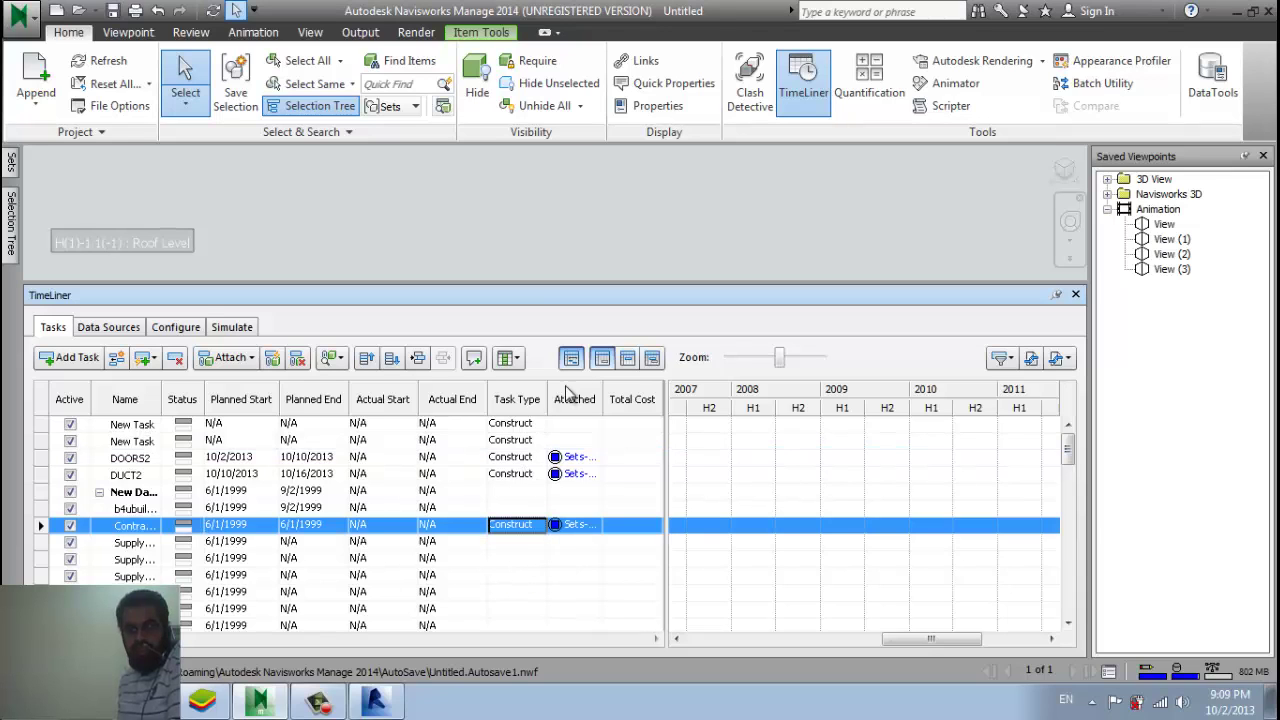
pyautogui.moveTo(570, 293); pyautogui.dragTo(570, 497)
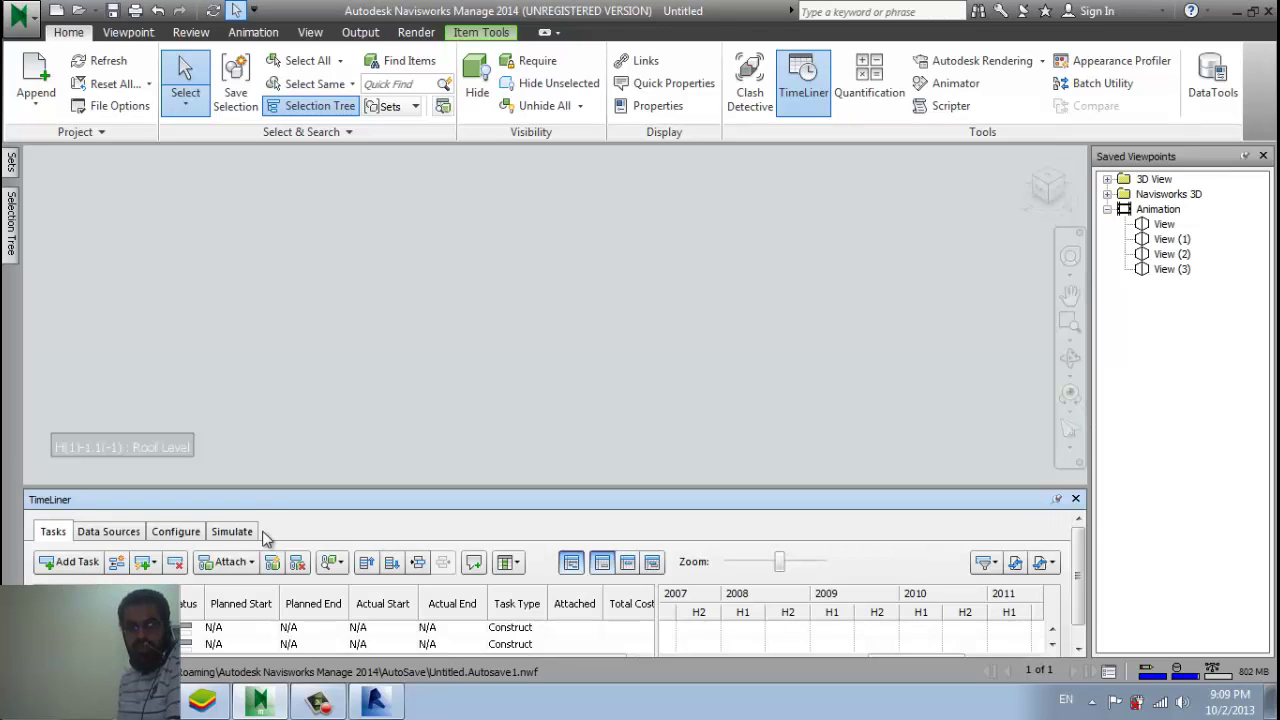
# In Simulate, clear the model selection and play the construction sequence through 10/16/2013.
pyautogui.click(232, 531)
pyautogui.click(479, 384)
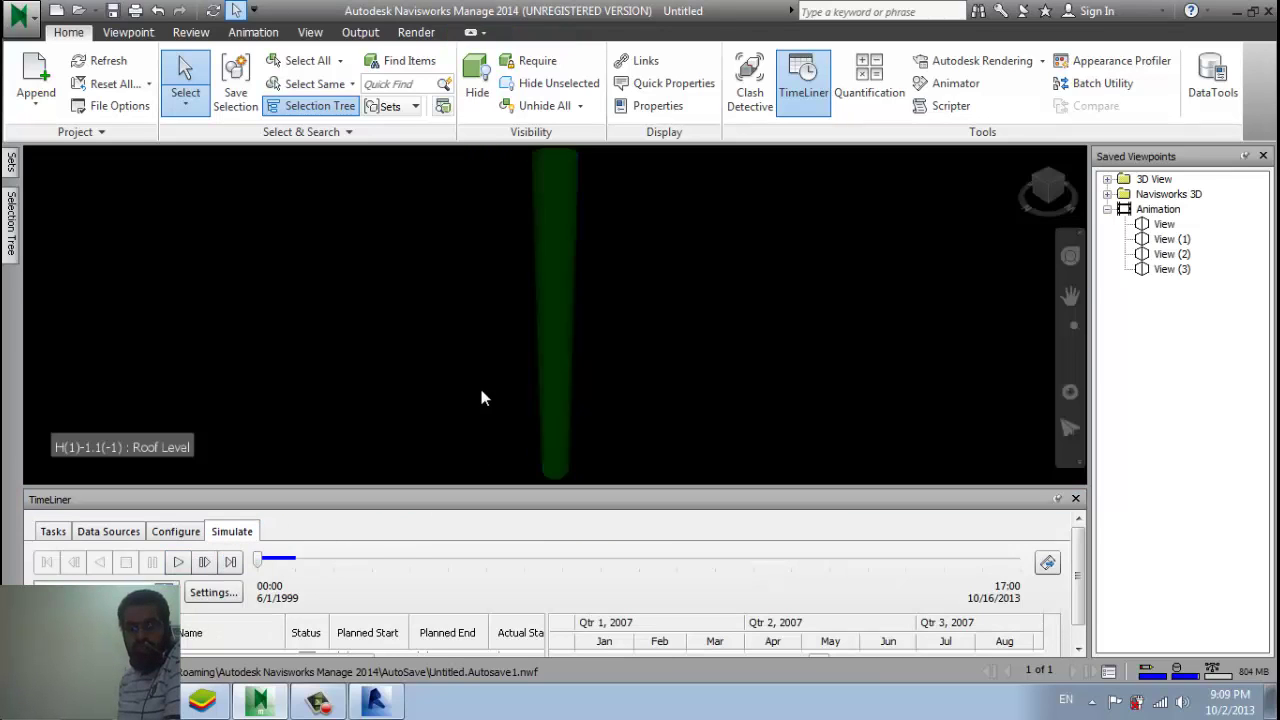
pyautogui.scroll(-3, 479, 384)
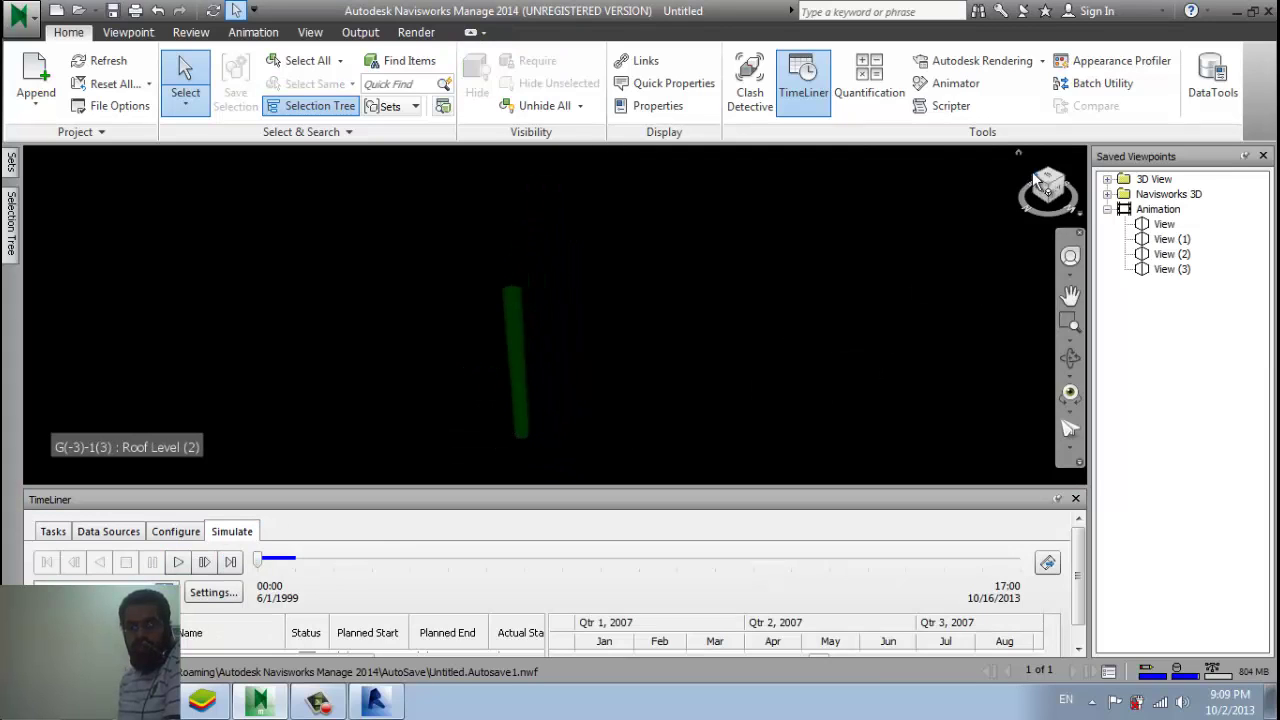
pyautogui.scroll(-3, 587, 367)
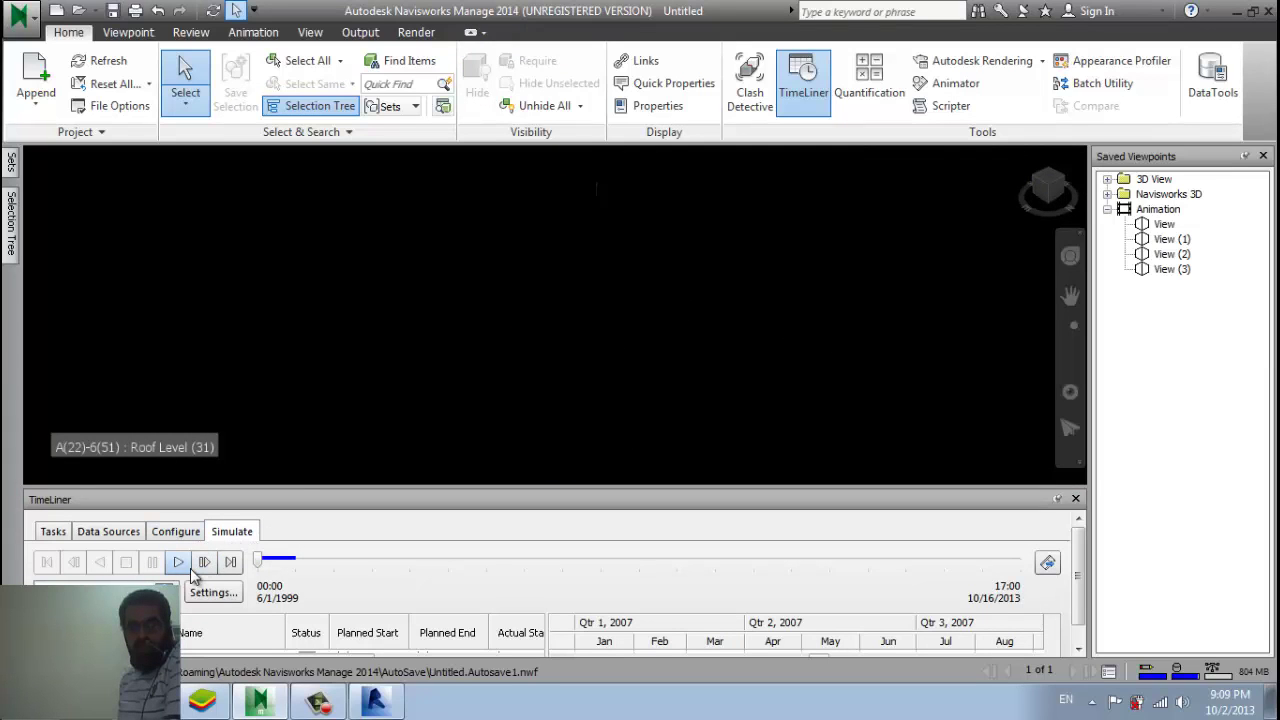
pyautogui.click(397, 514)
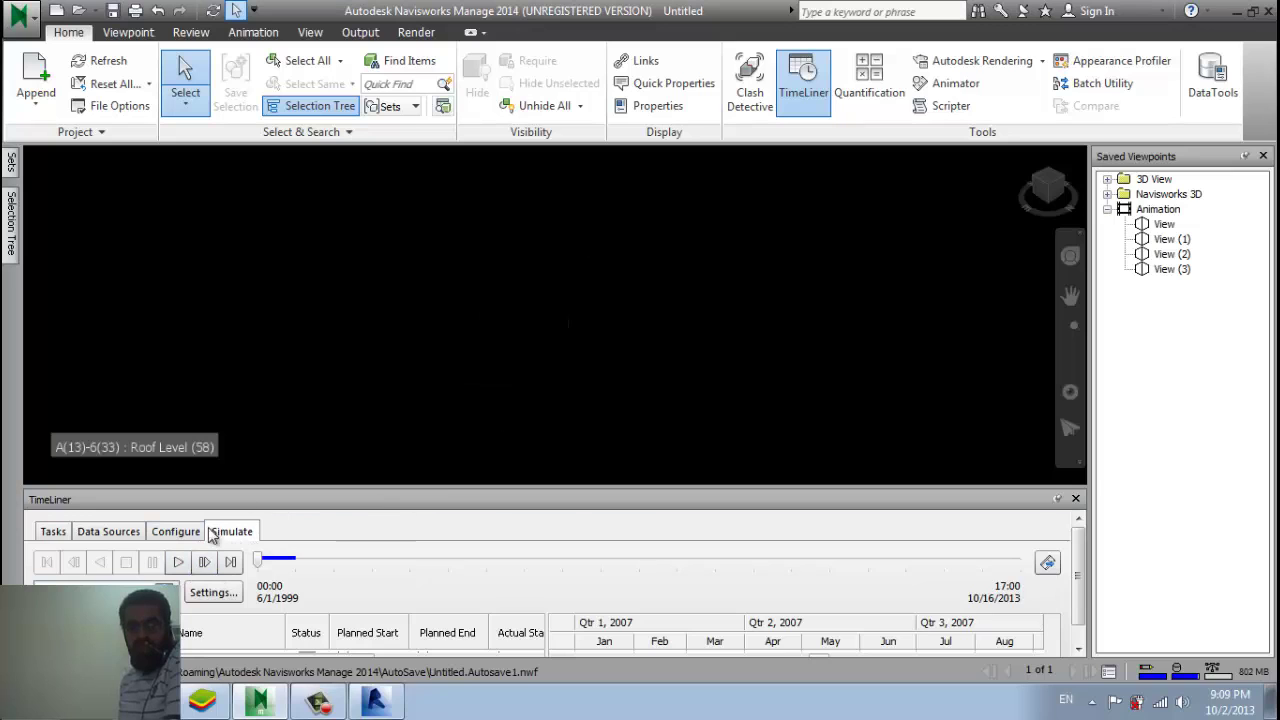
pyautogui.click(178, 562)
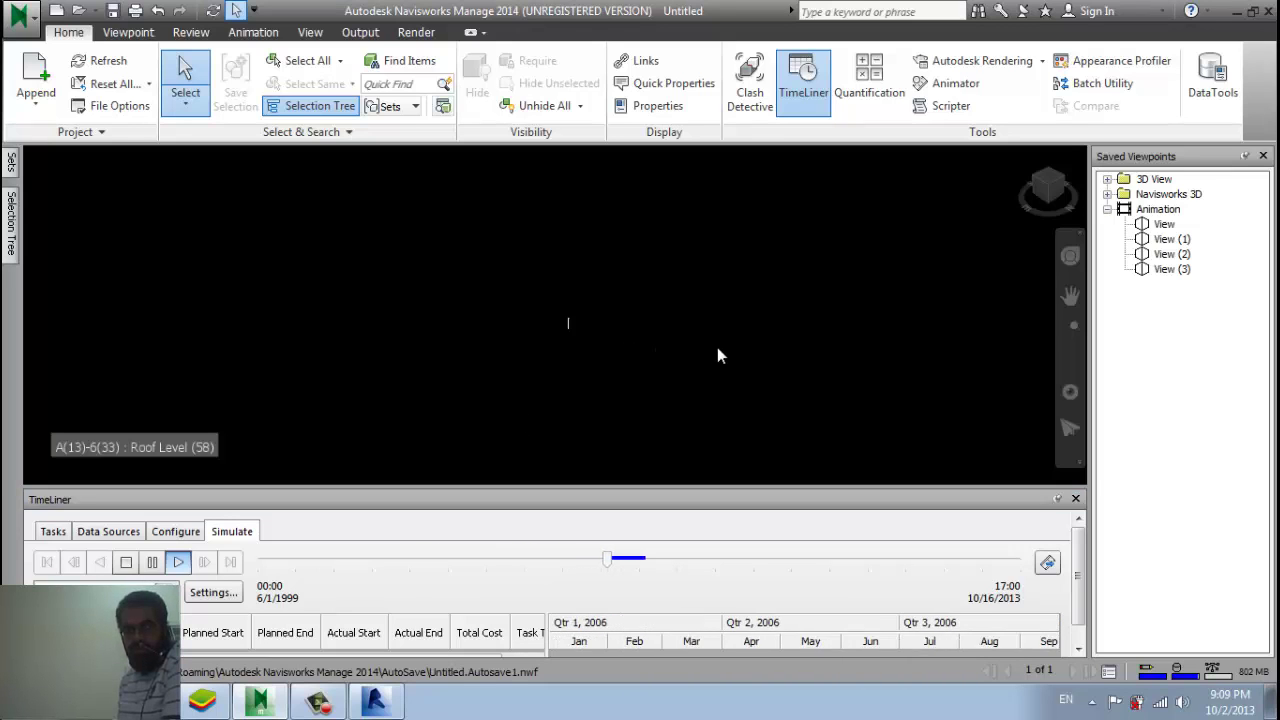
pyautogui.scroll(2, 716, 348)
pyautogui.scroll(-1, 716, 348)
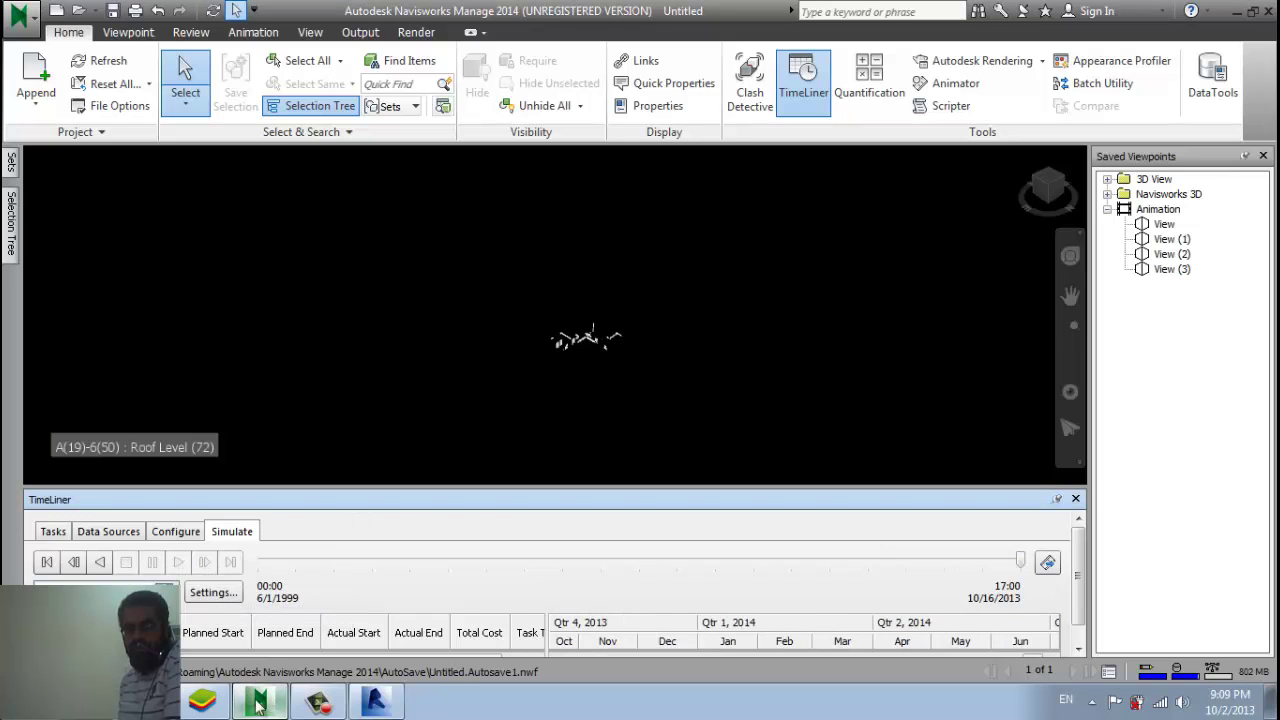
pyautogui.click(318, 700)
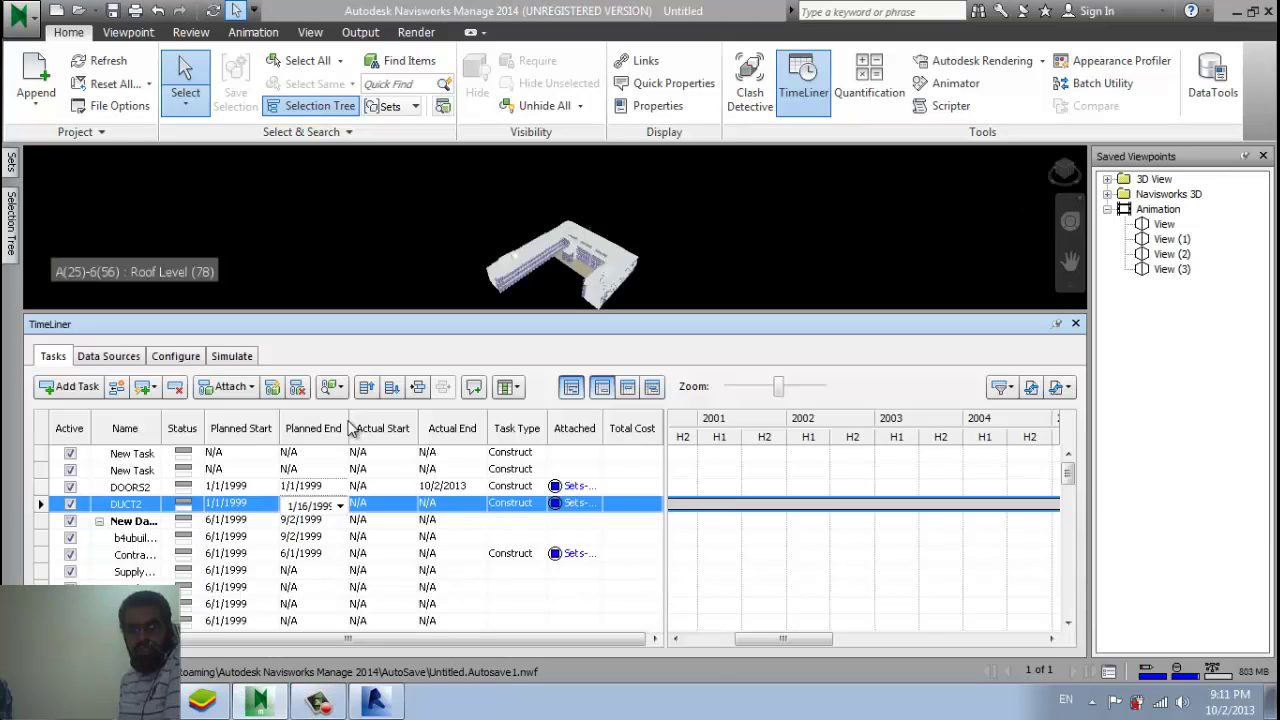
# Play the DUCT2 simulation briefly, stop it, and open Simulation Settings.
pyautogui.click(232, 356)
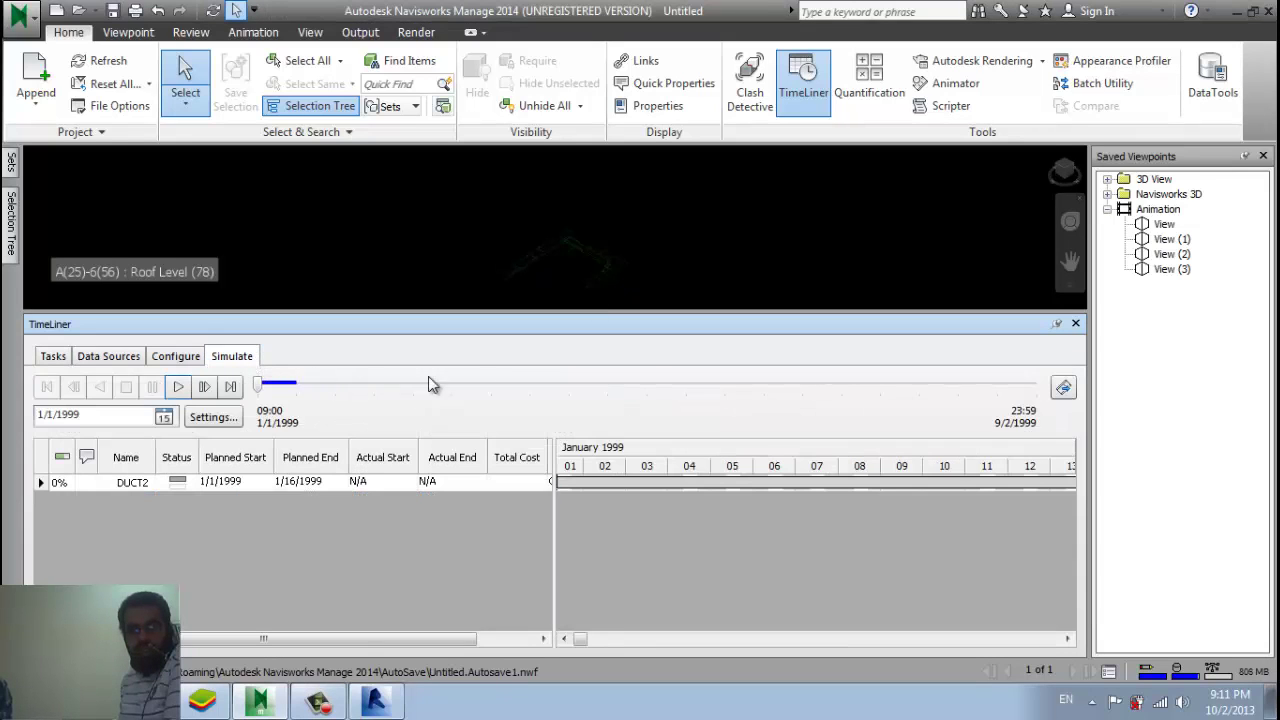
pyautogui.click(178, 388)
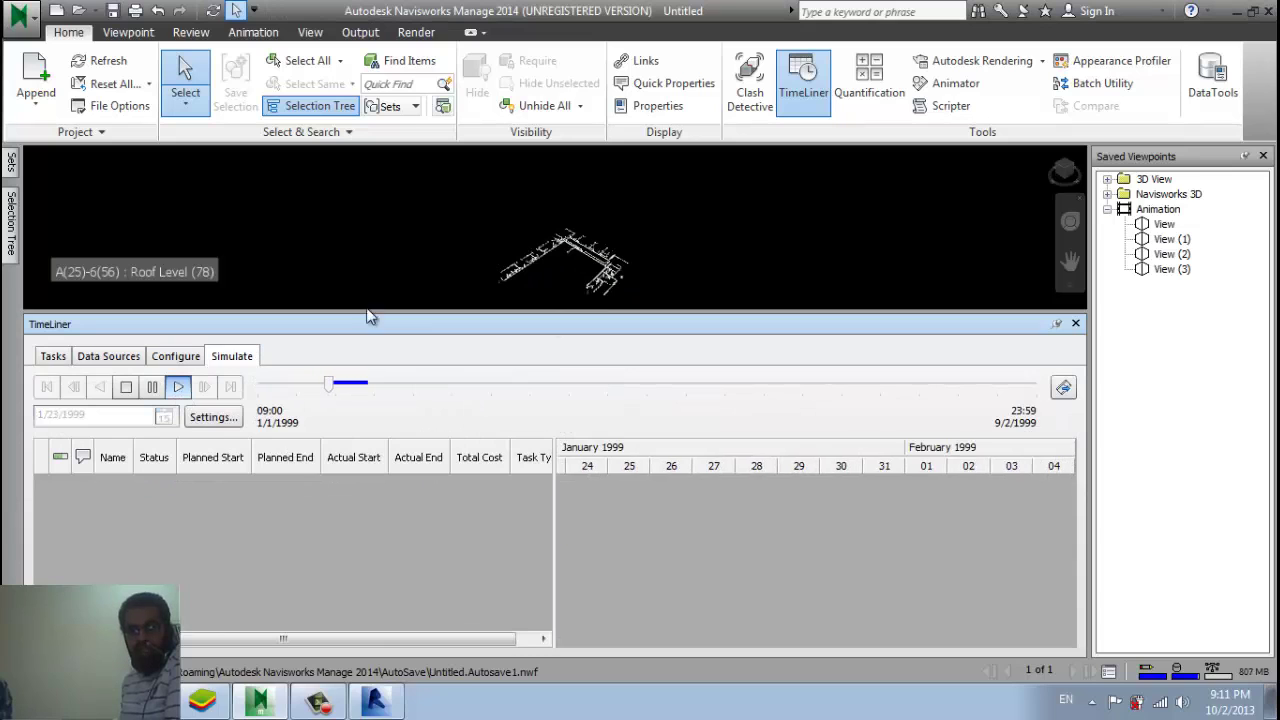
pyautogui.click(126, 387)
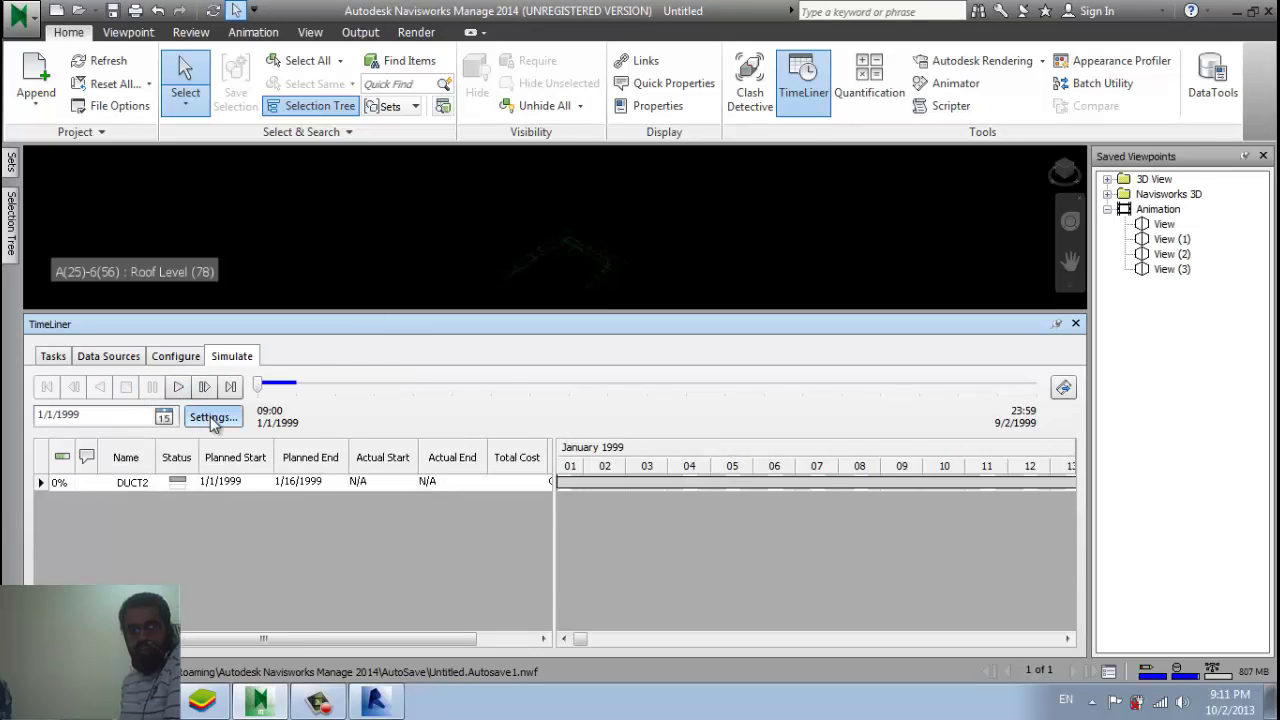
pyautogui.click(213, 417)
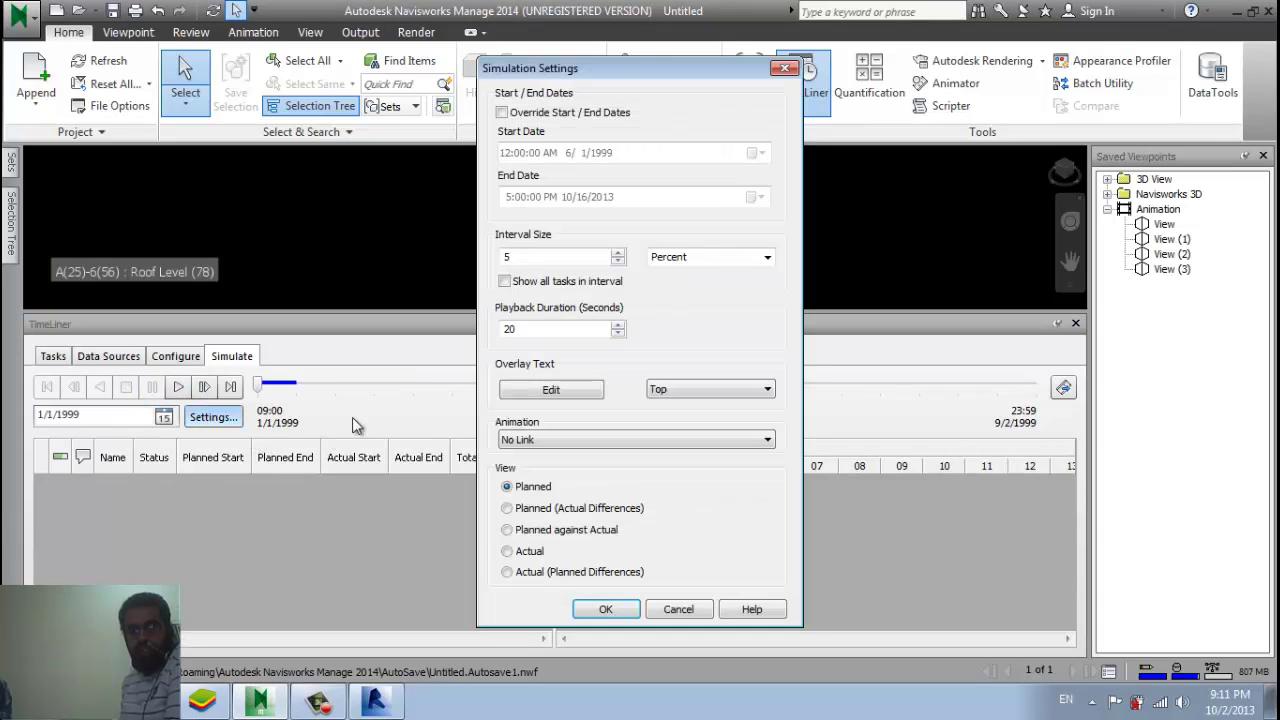
# Enable Override Start / End Dates and set the start date to 3/1/1999.
pyautogui.click(502, 113)
pyautogui.click(762, 153)
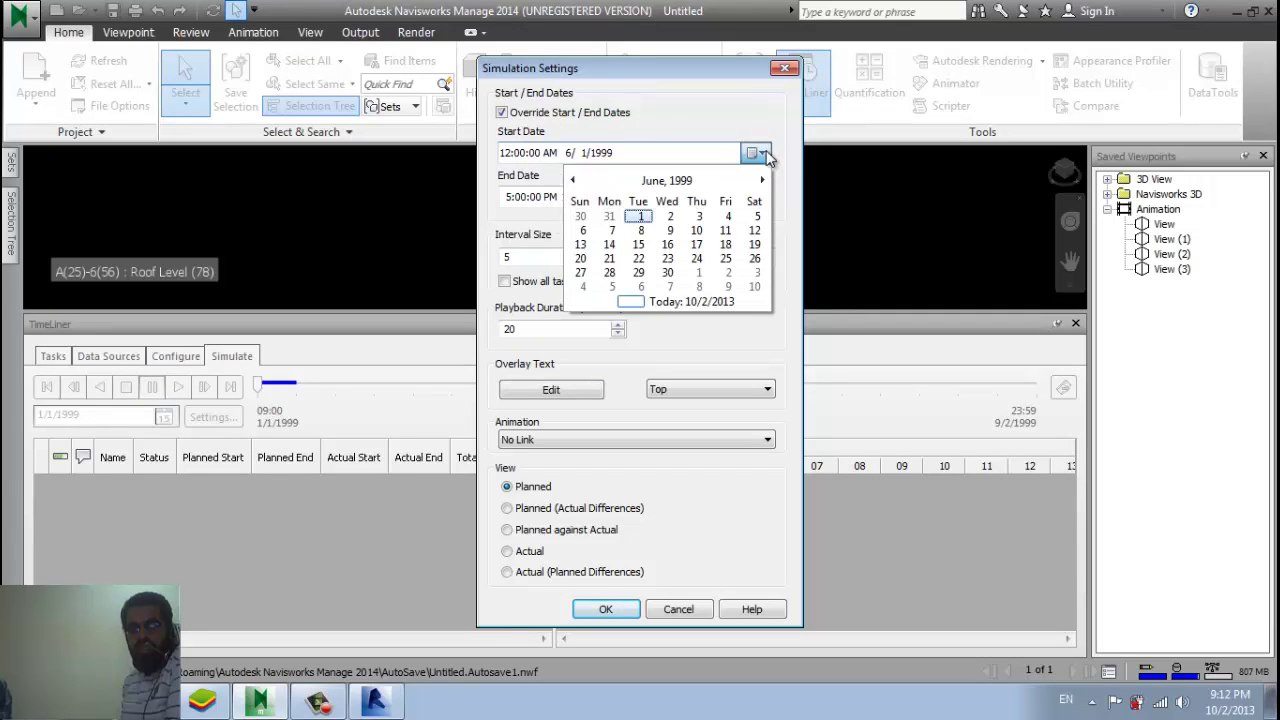
pyautogui.click(573, 181)
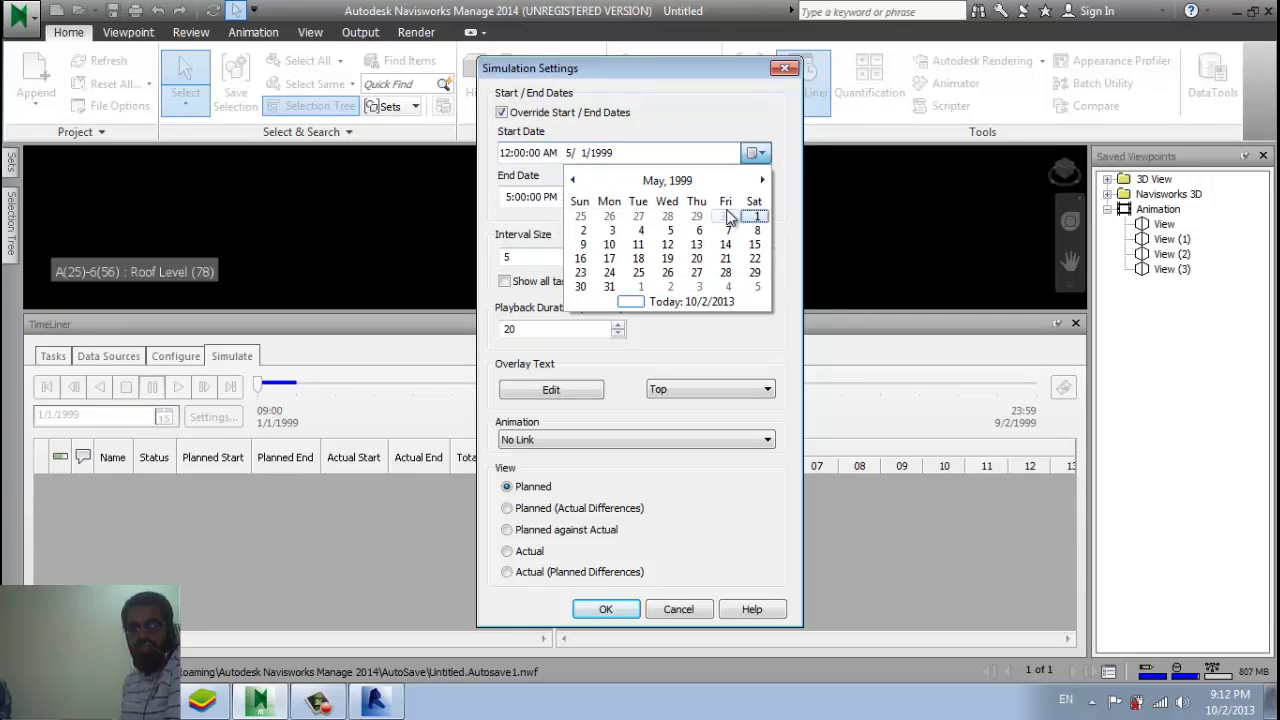
pyautogui.click(574, 181)
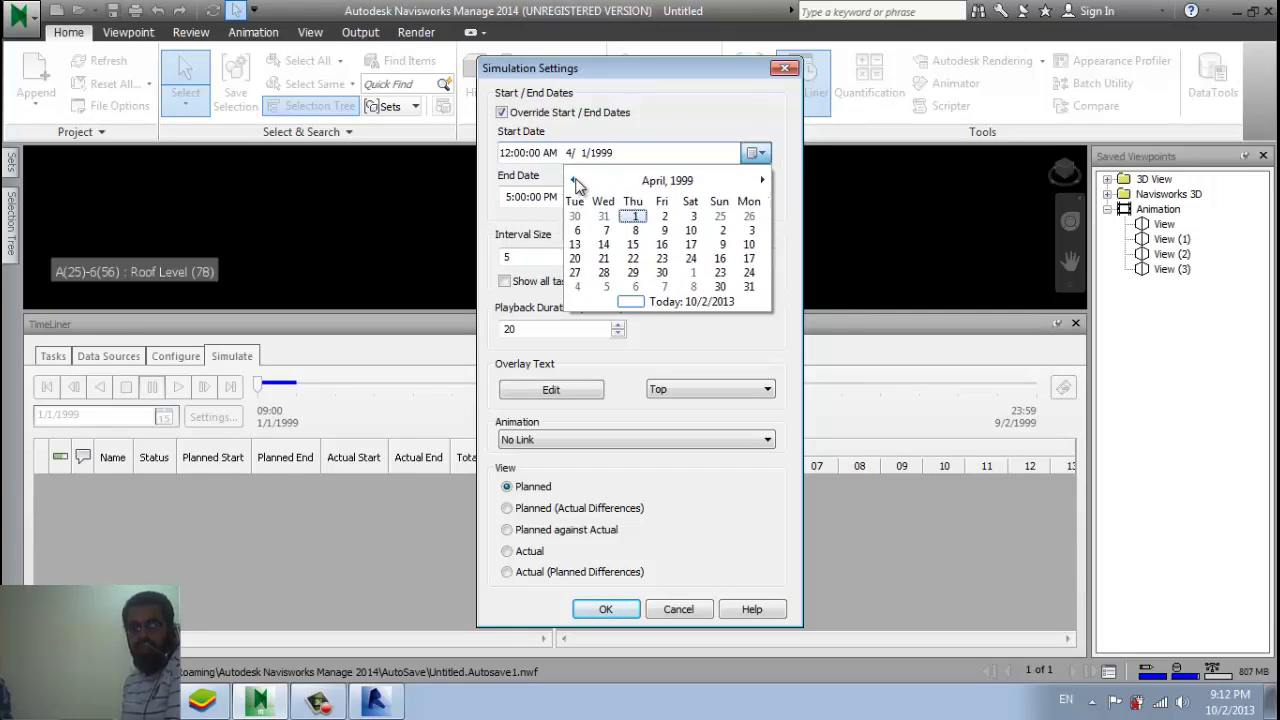
pyautogui.click(574, 181)
pyautogui.click(573, 604)
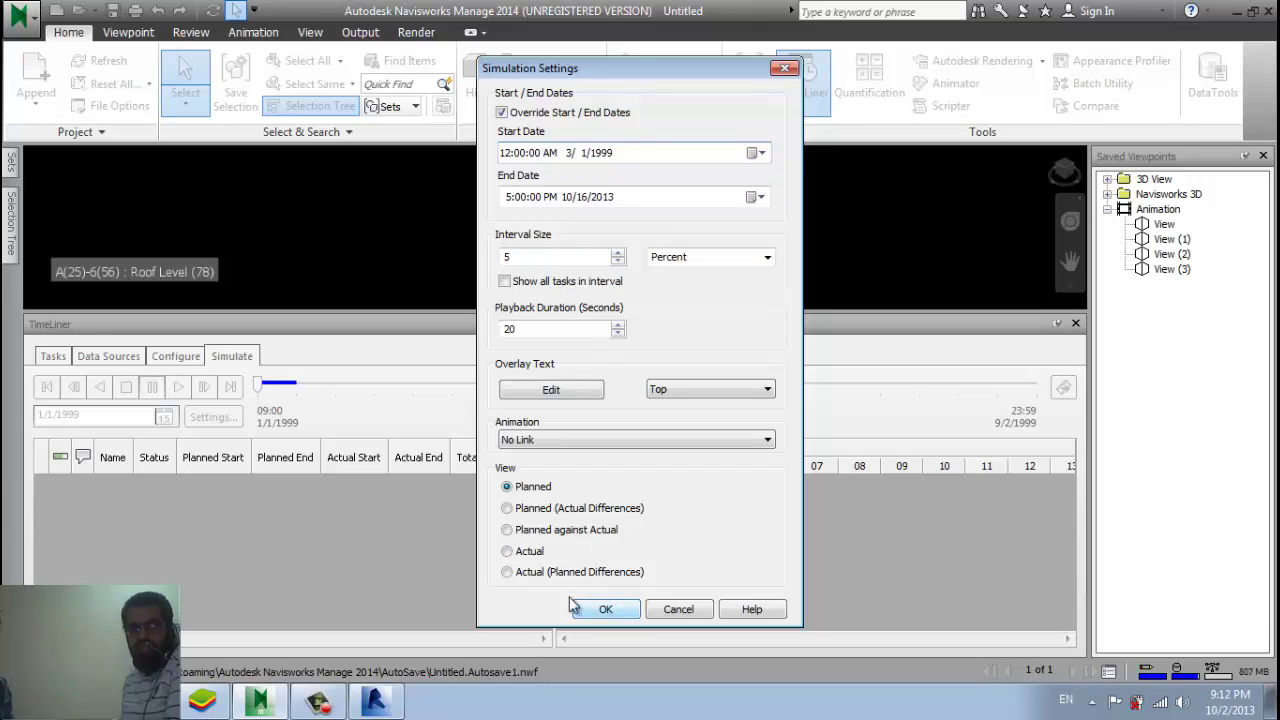
pyautogui.click(608, 609)
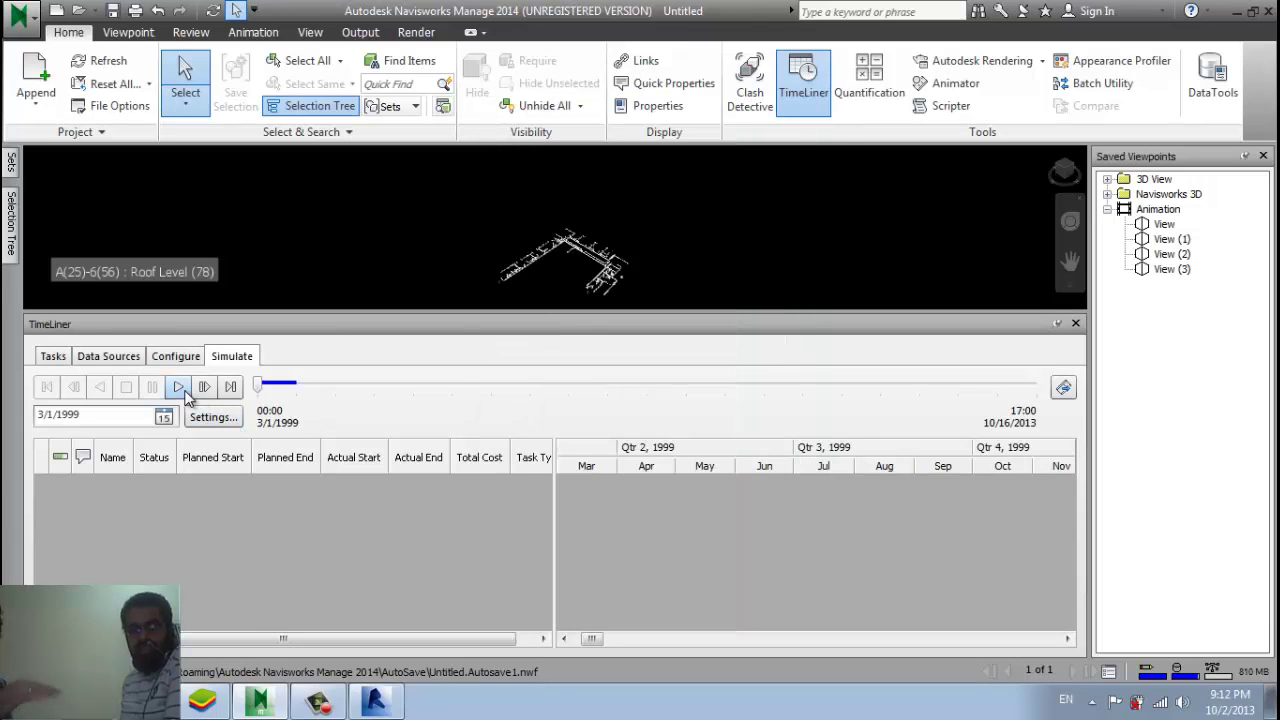
# Change the overridden start date to 12/1/1998, play the simulation, and enlarge the 3D view.
pyautogui.click(213, 416)
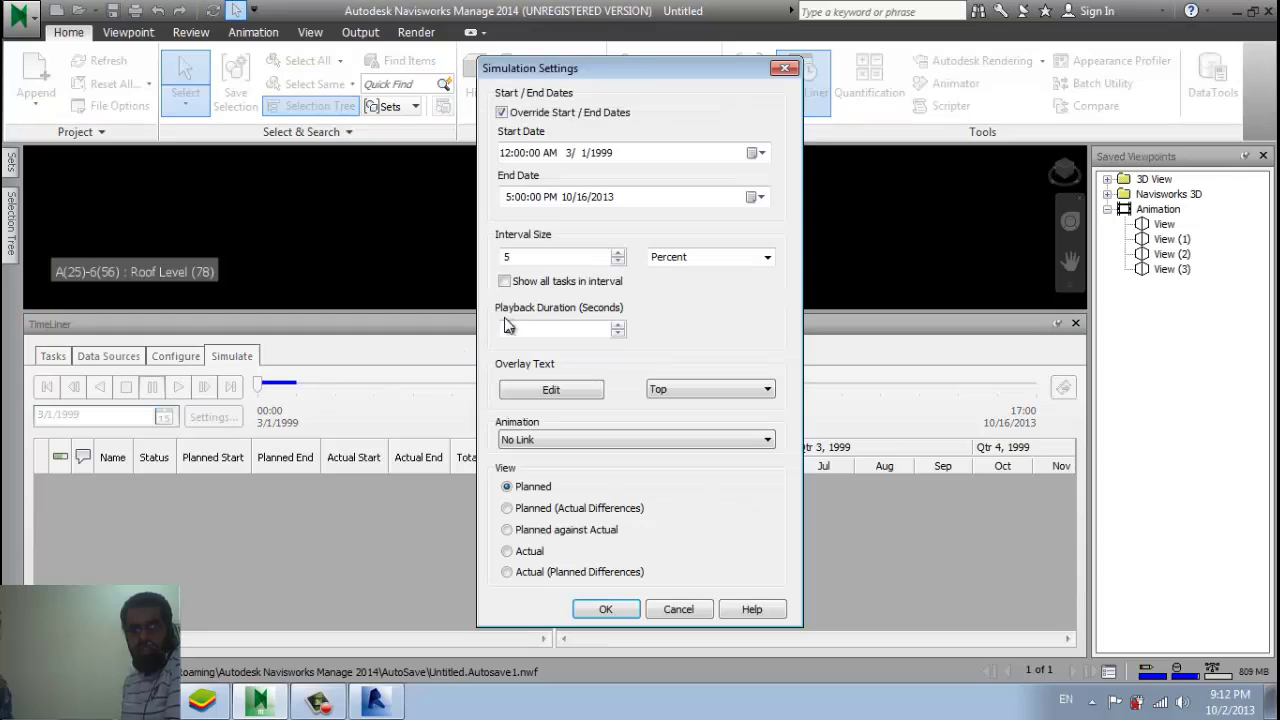
pyautogui.click(757, 154)
pyautogui.click(572, 180)
pyautogui.click(572, 180)
pyautogui.click(572, 180)
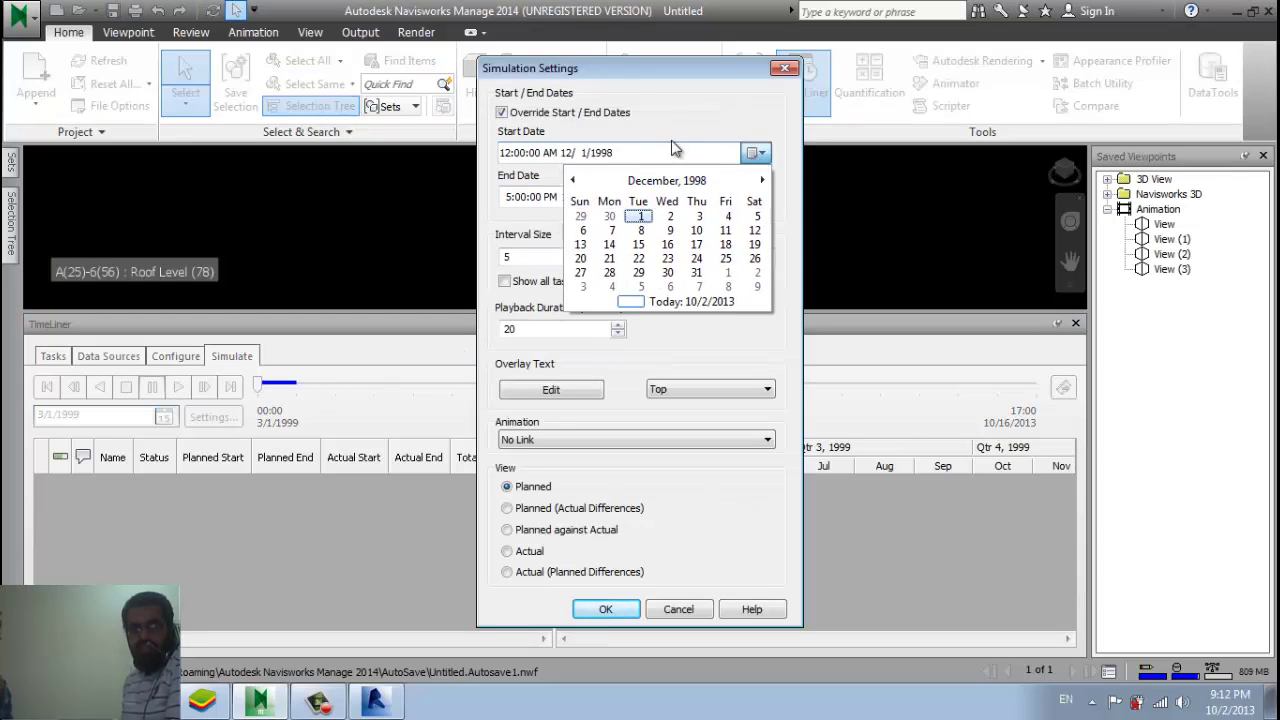
pyautogui.click(777, 480)
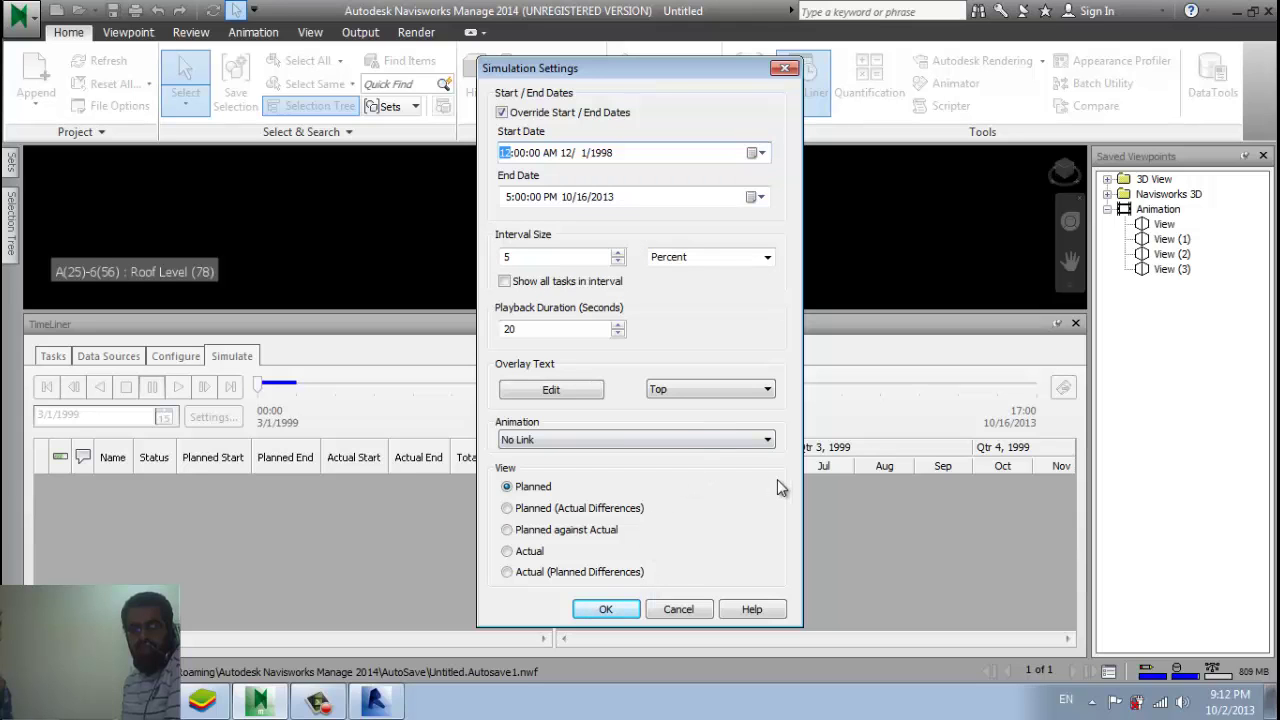
pyautogui.click(620, 615)
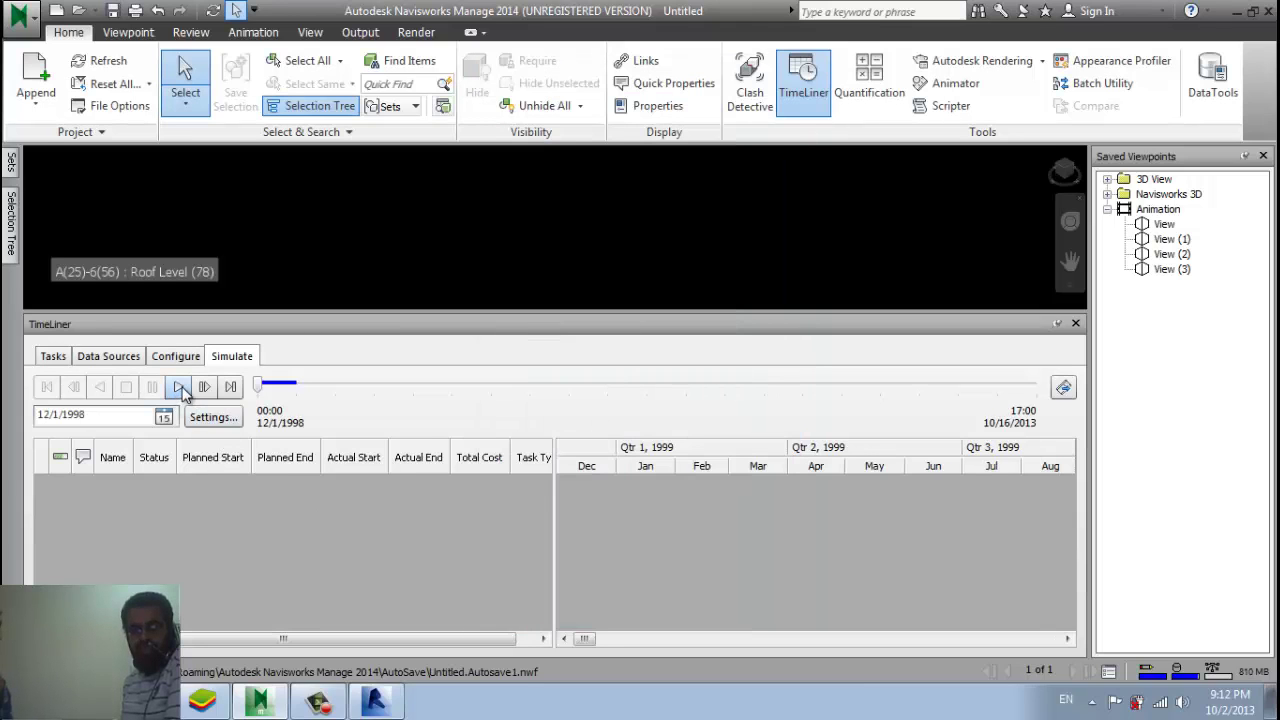
pyautogui.click(180, 387)
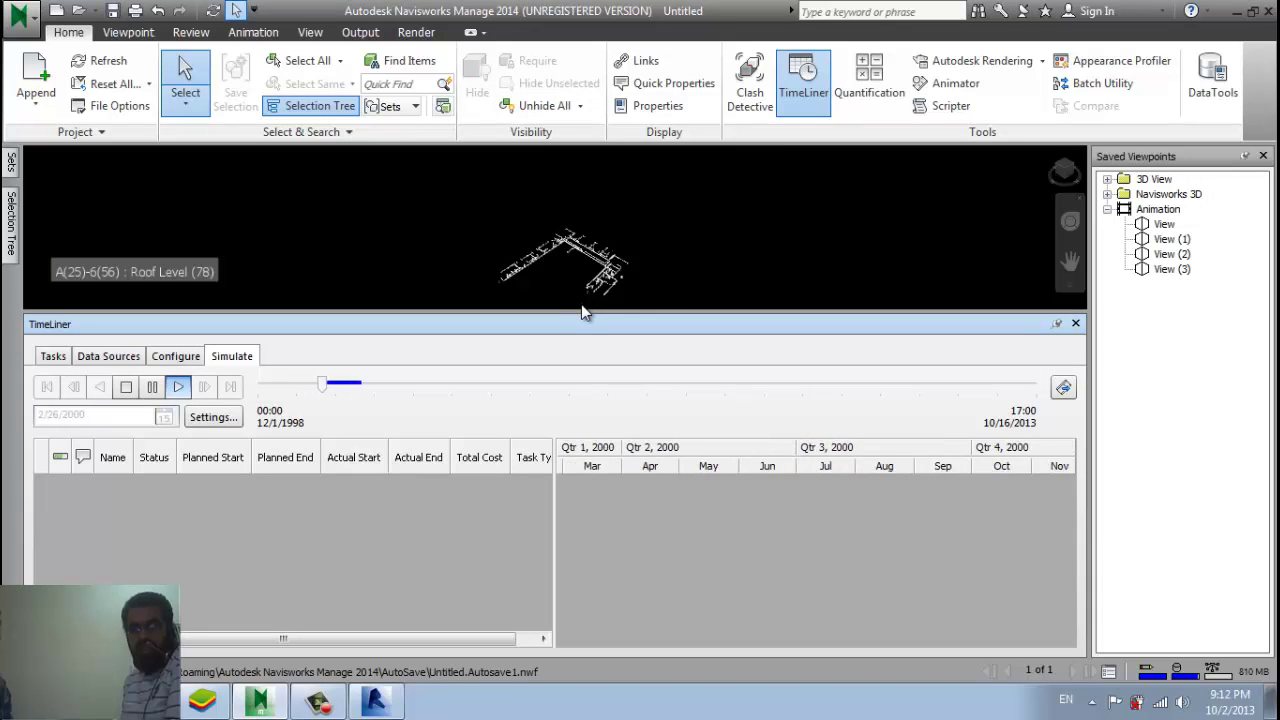
pyautogui.moveTo(582, 311); pyautogui.dragTo(581, 442)
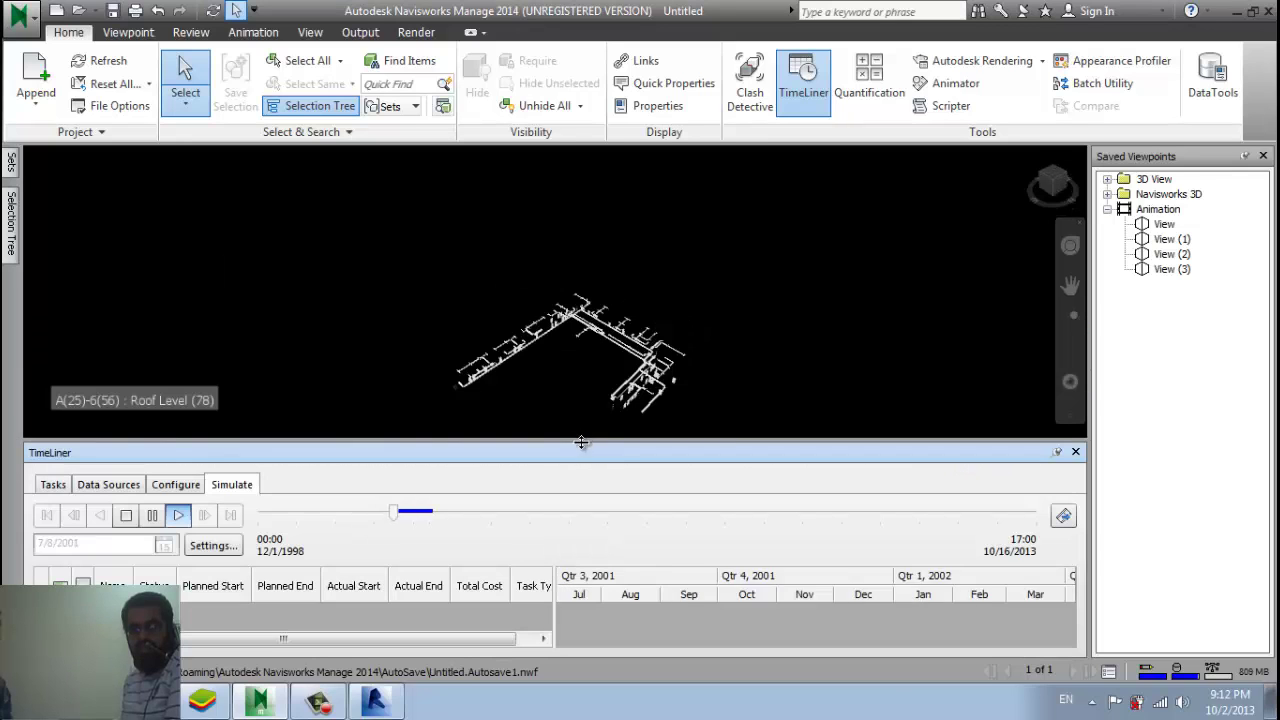
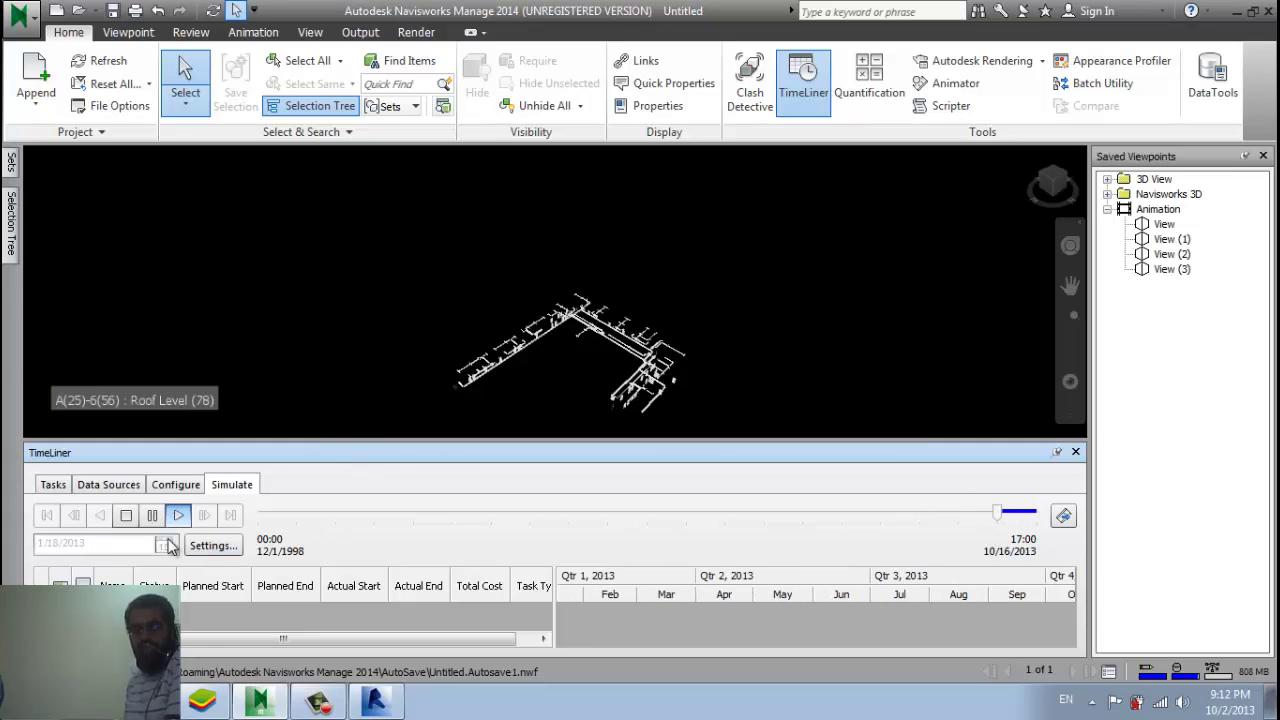
# Rewind the TimeLiner simulation to 12/1/1998 and play it through again.
pyautogui.click(126, 515)
pyautogui.click(202, 515)
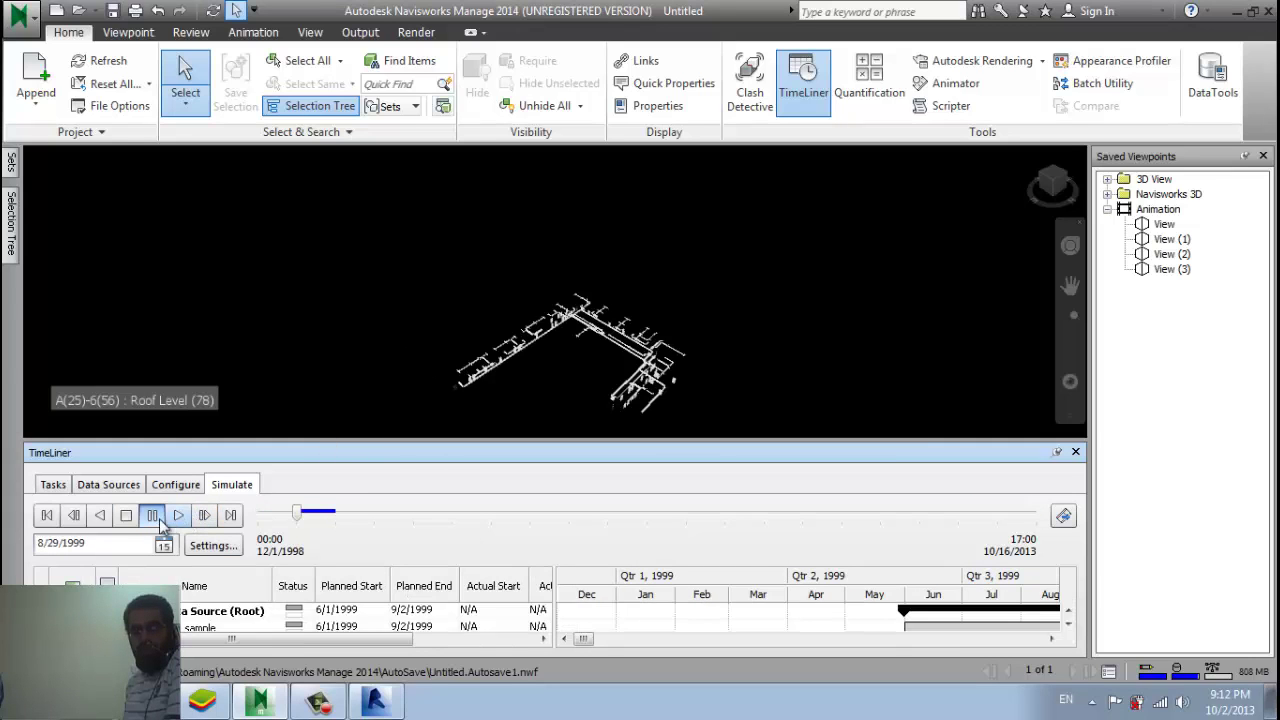
pyautogui.click(178, 515)
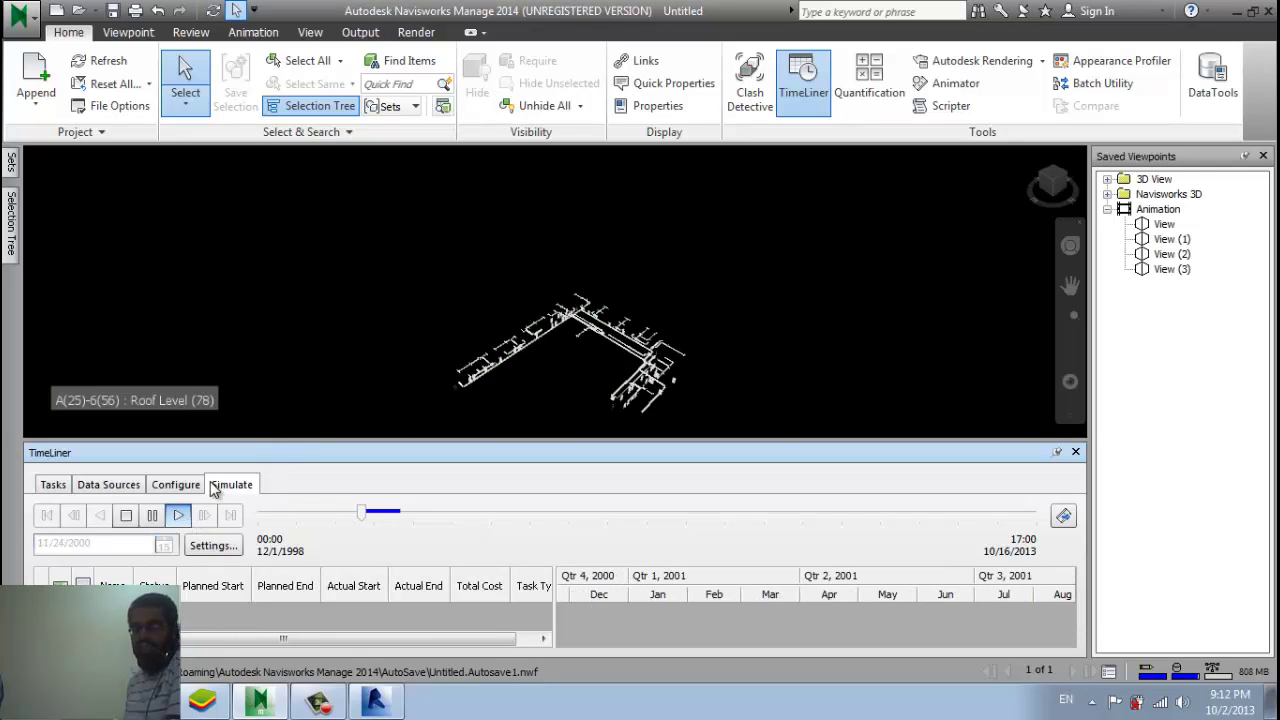
pyautogui.click(127, 516)
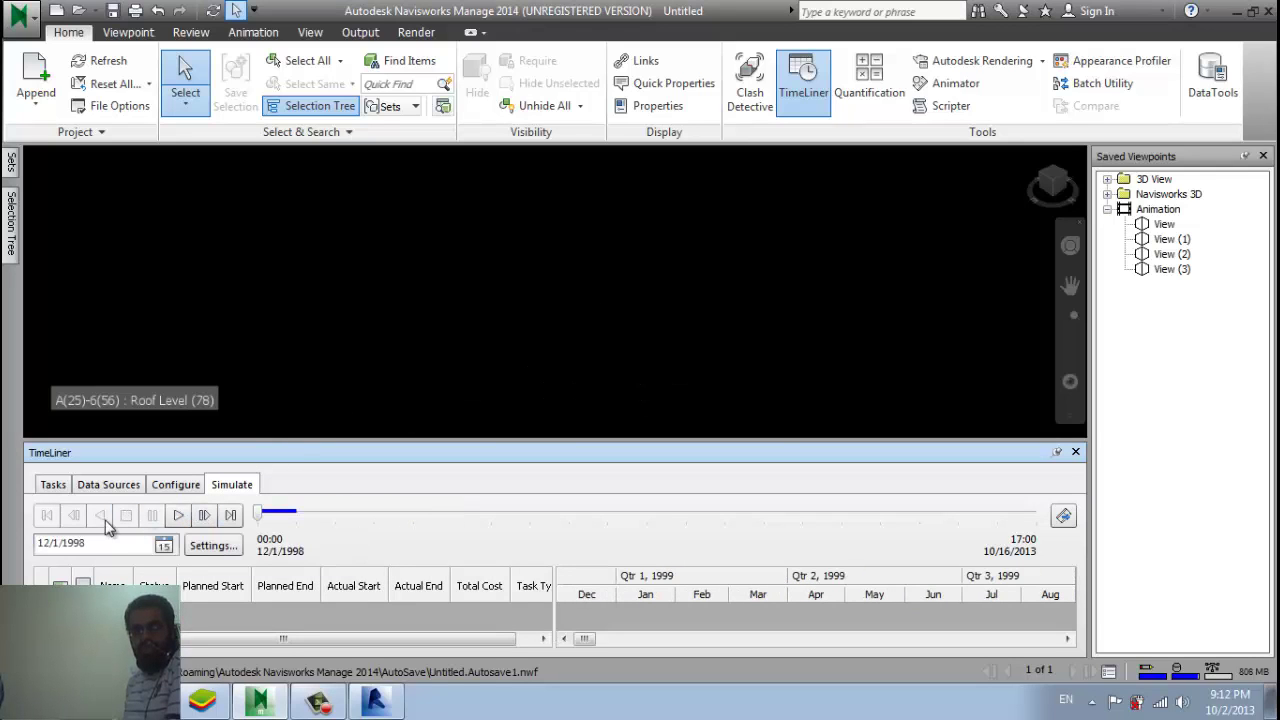
pyautogui.click(179, 516)
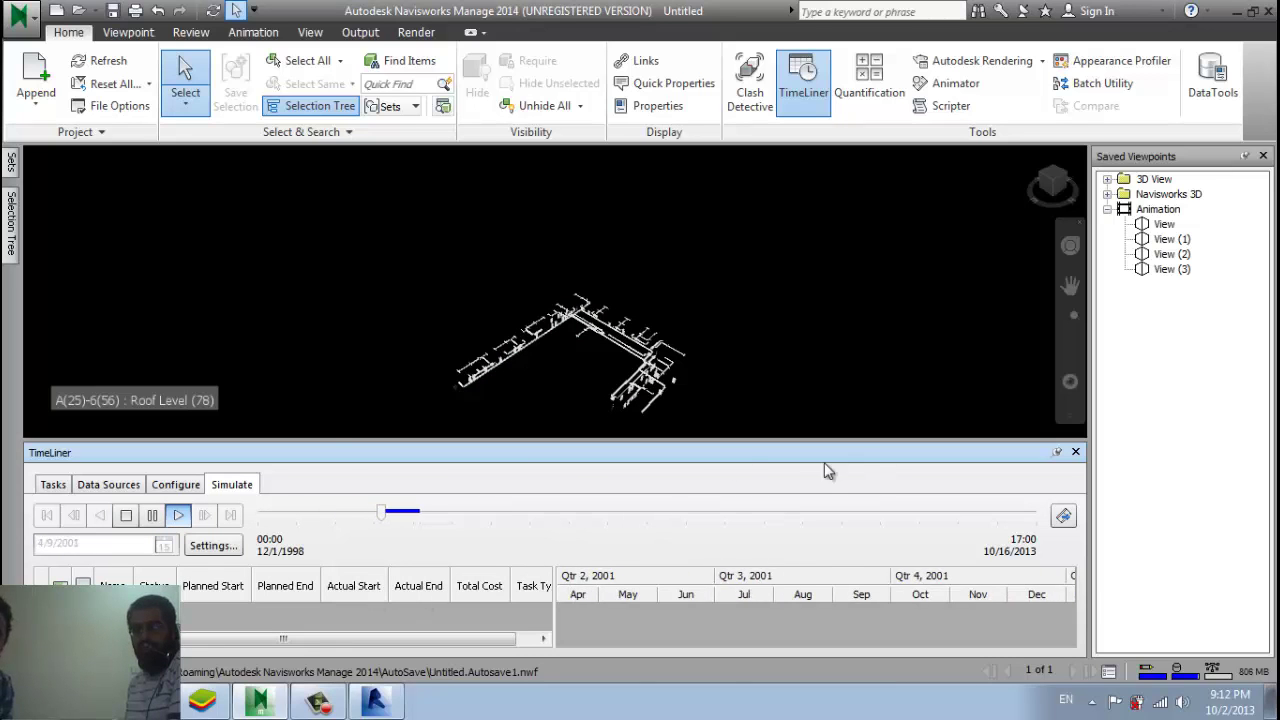
# Change the simulation End Date from 10/16/2013 to 1/1/2000 (5:00 PM) and apply it.
pyautogui.click(213, 545)
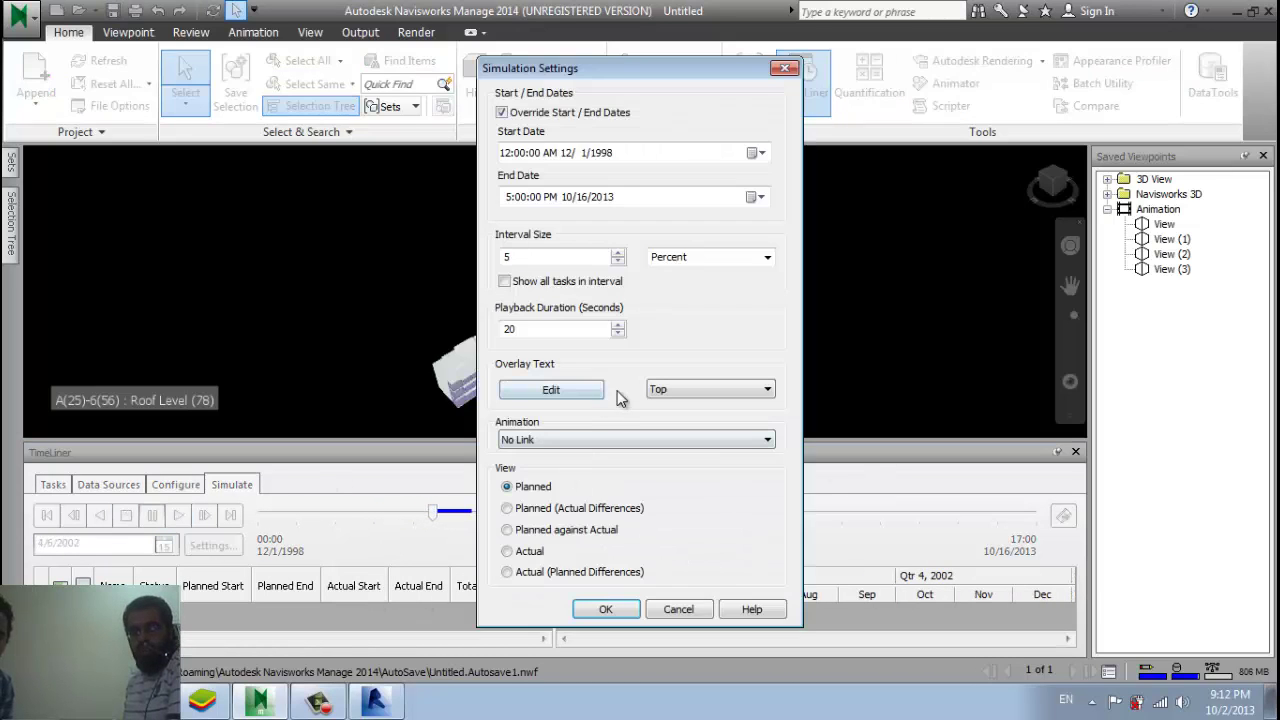
pyautogui.click(758, 197)
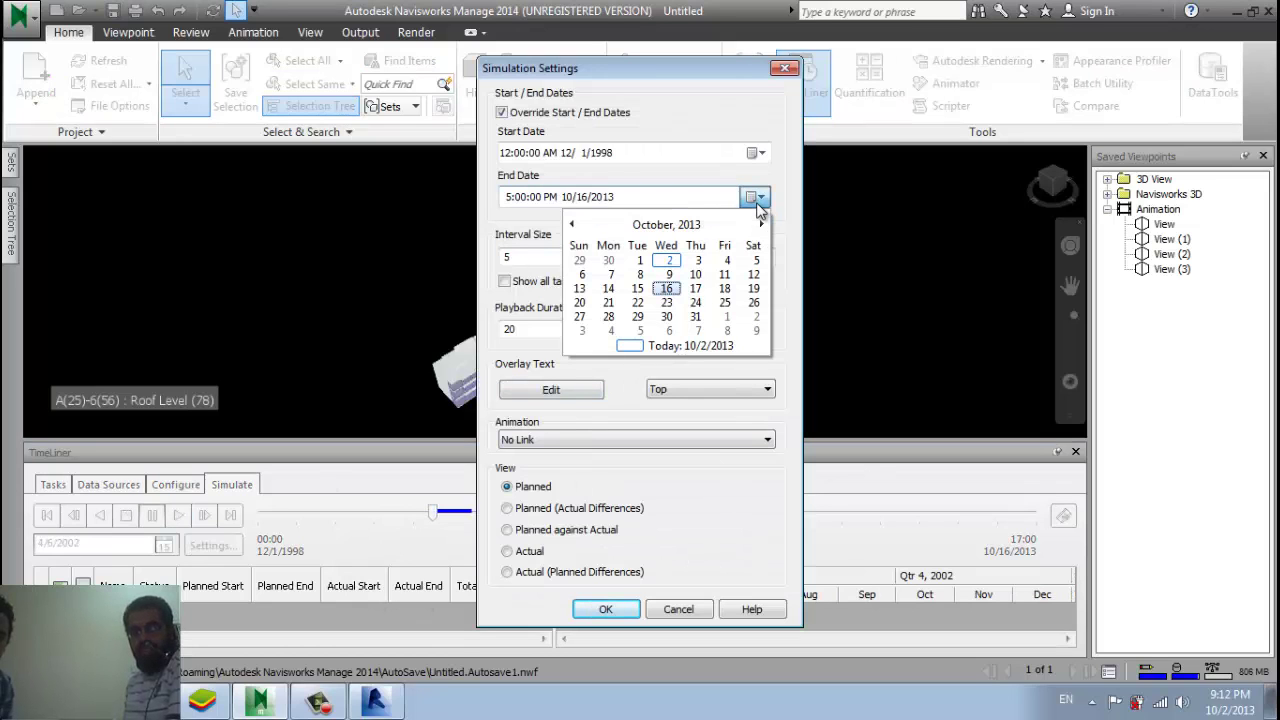
pyautogui.click(567, 229)
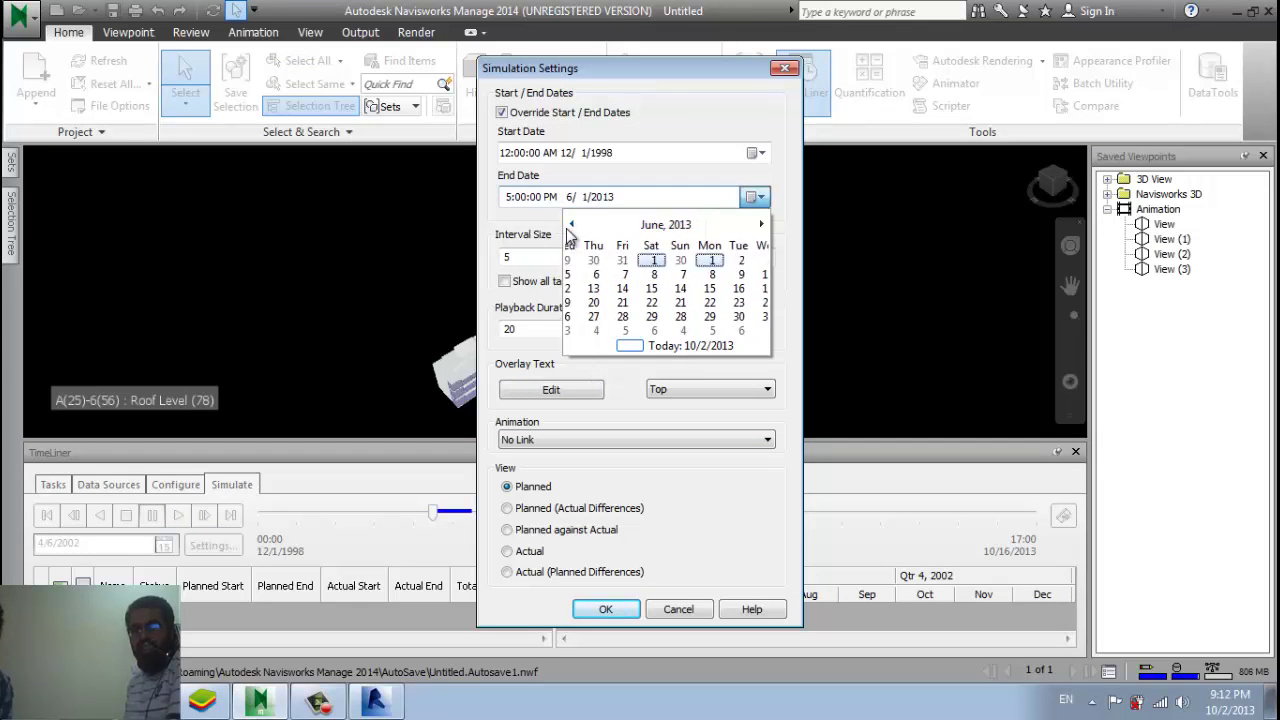
pyautogui.click(569, 226)
pyautogui.click(569, 226)
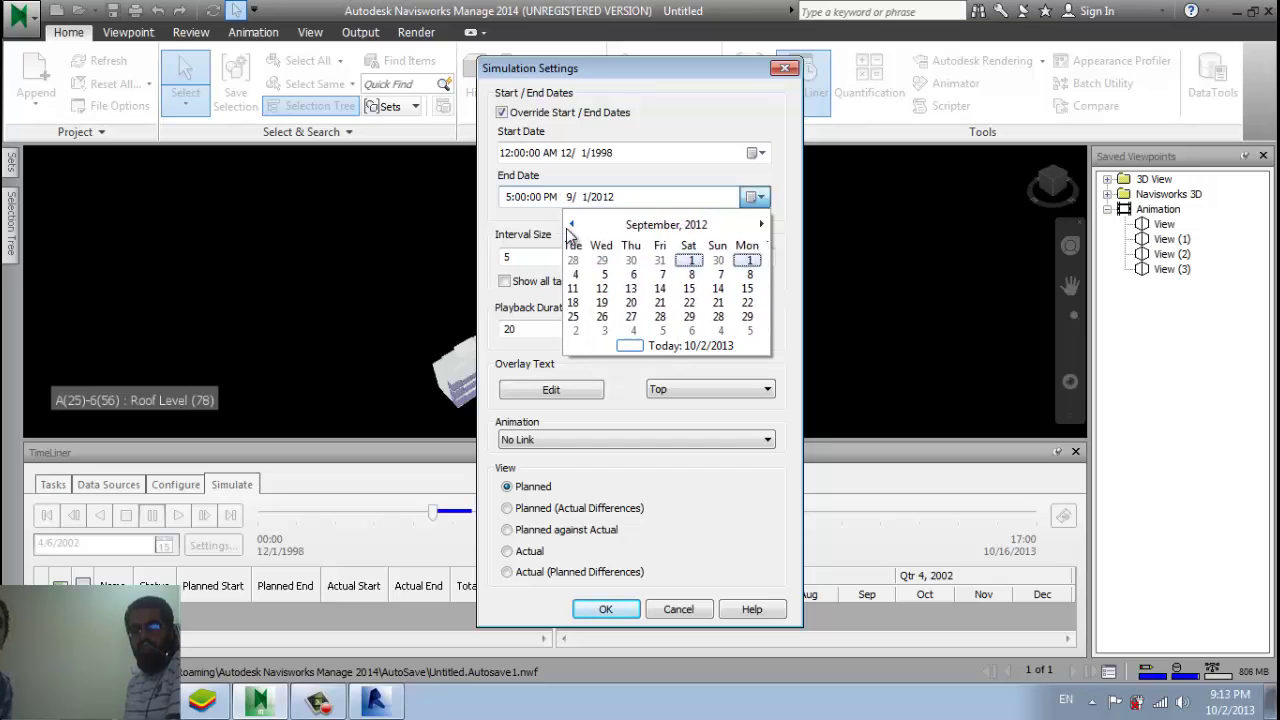
pyautogui.click(569, 226)
pyautogui.click(569, 226)
pyautogui.click(569, 226)
pyautogui.click(569, 226)
pyautogui.click(569, 226)
pyautogui.click(569, 226)
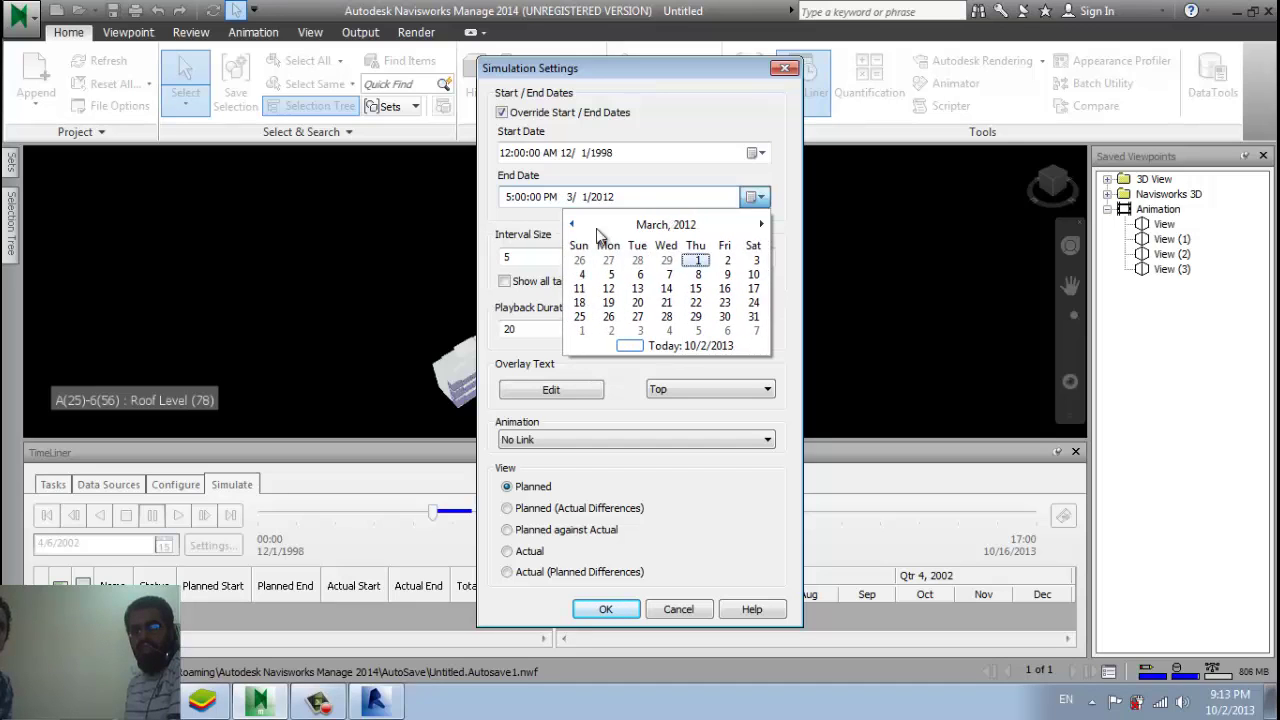
pyautogui.click(660, 224)
pyautogui.click(569, 226)
pyautogui.click(569, 226)
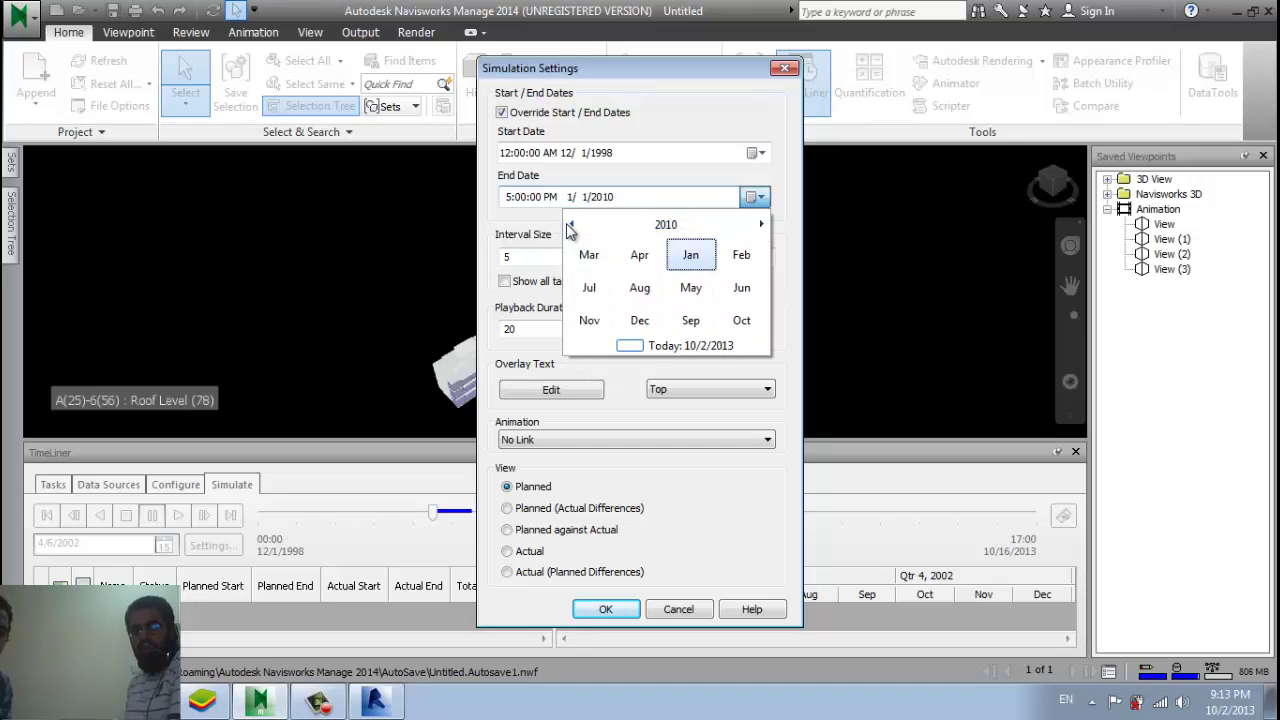
pyautogui.click(569, 226)
pyautogui.click(569, 226)
pyautogui.click(569, 226)
pyautogui.click(569, 226)
pyautogui.click(569, 226)
pyautogui.click(569, 226)
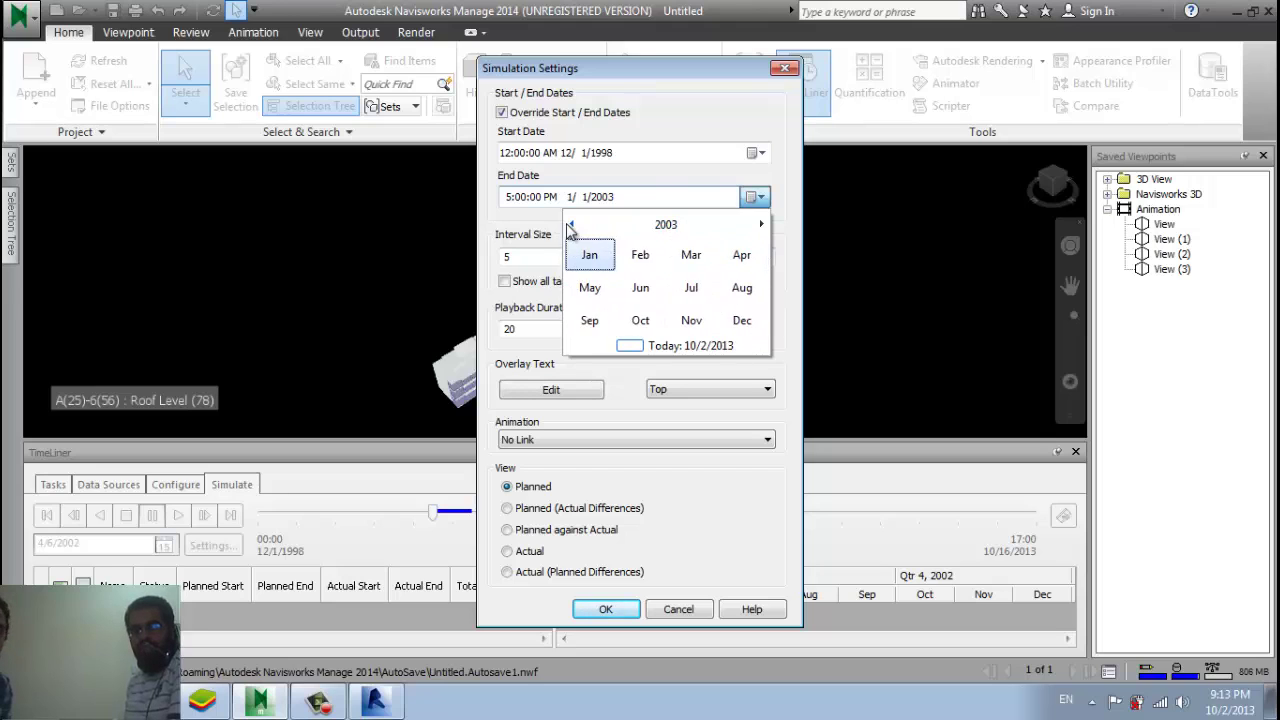
pyautogui.click(569, 226)
pyautogui.click(569, 226)
pyautogui.click(569, 226)
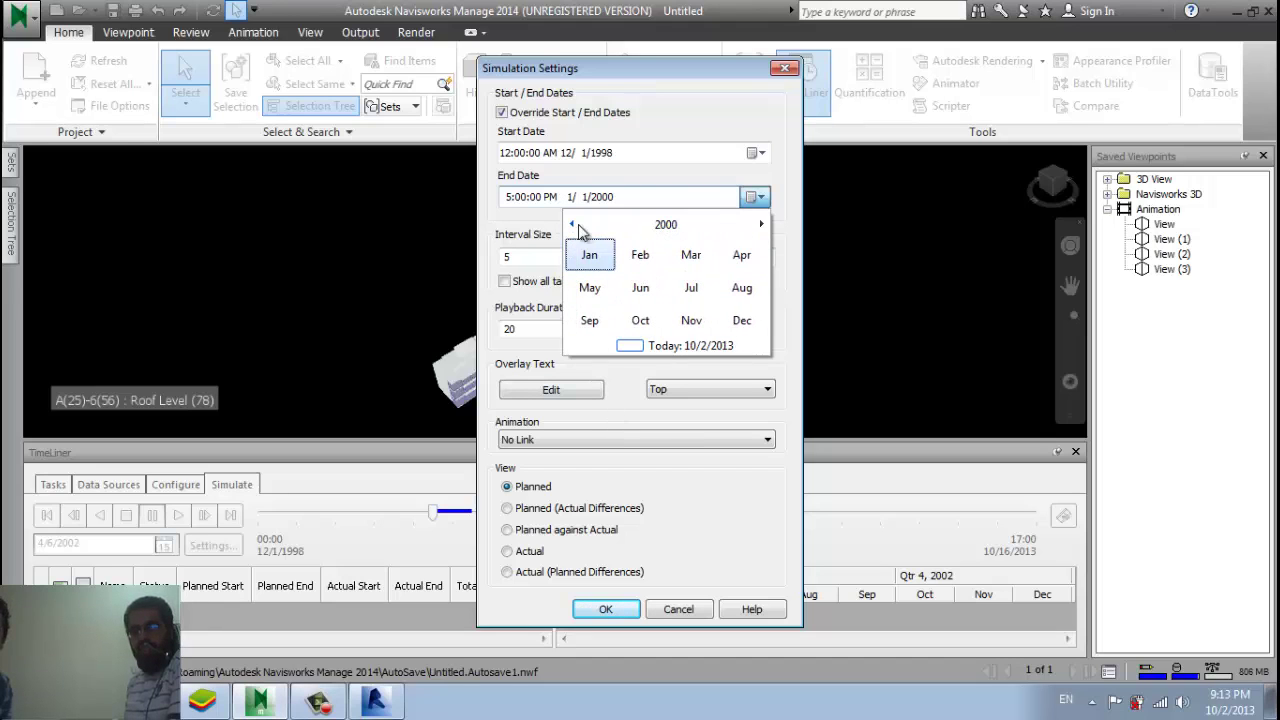
pyautogui.click(726, 503)
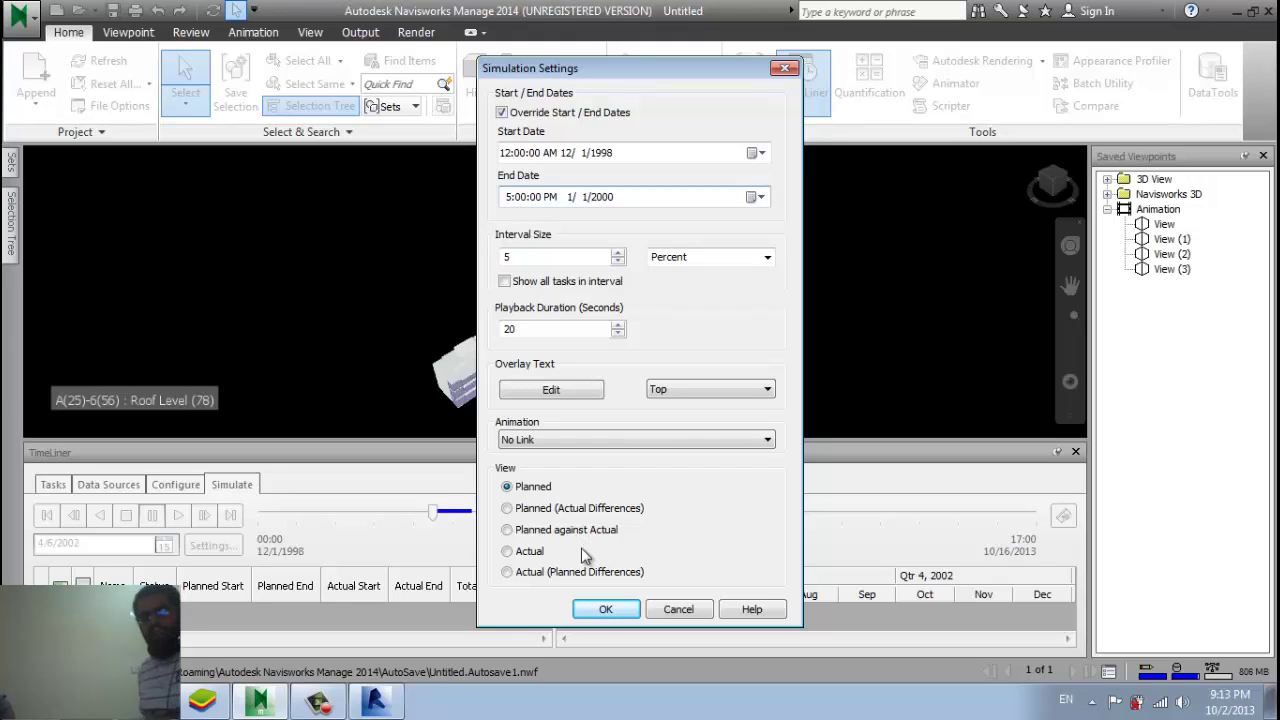
pyautogui.click(607, 609)
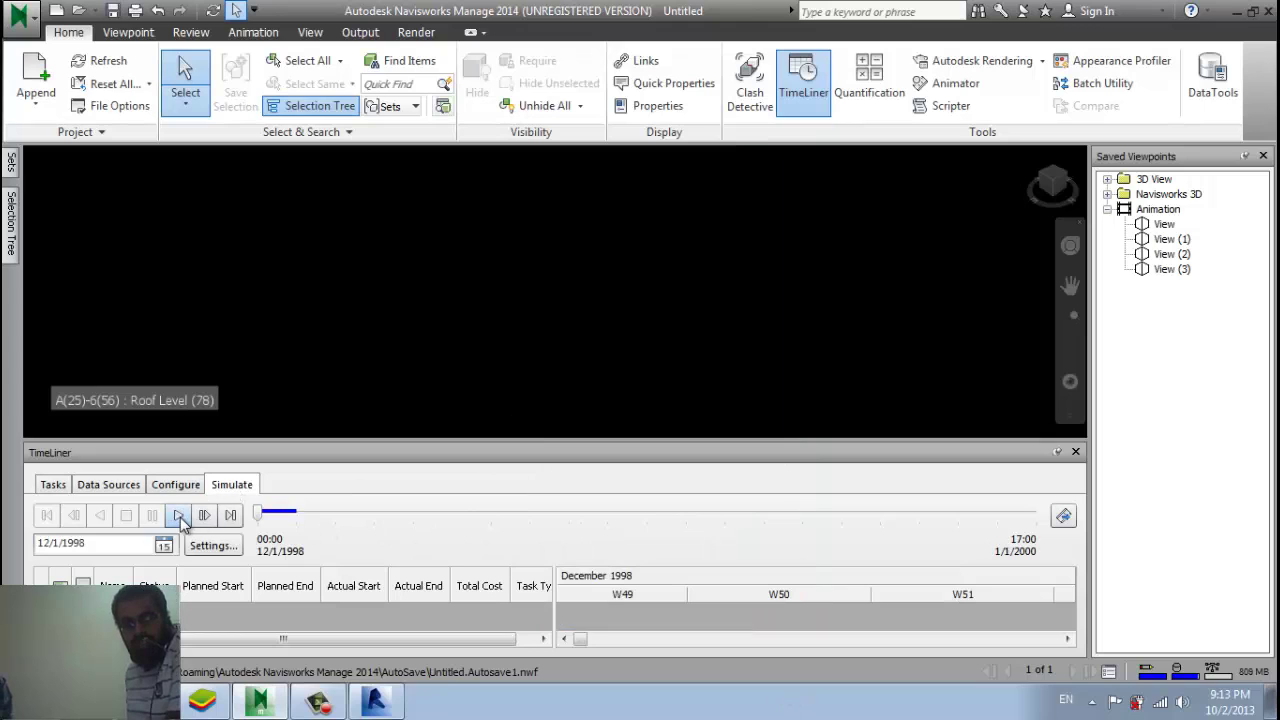
# Preview the shortened simulation, stop it, and bring up the task-type Configure settings.
pyautogui.click(179, 516)
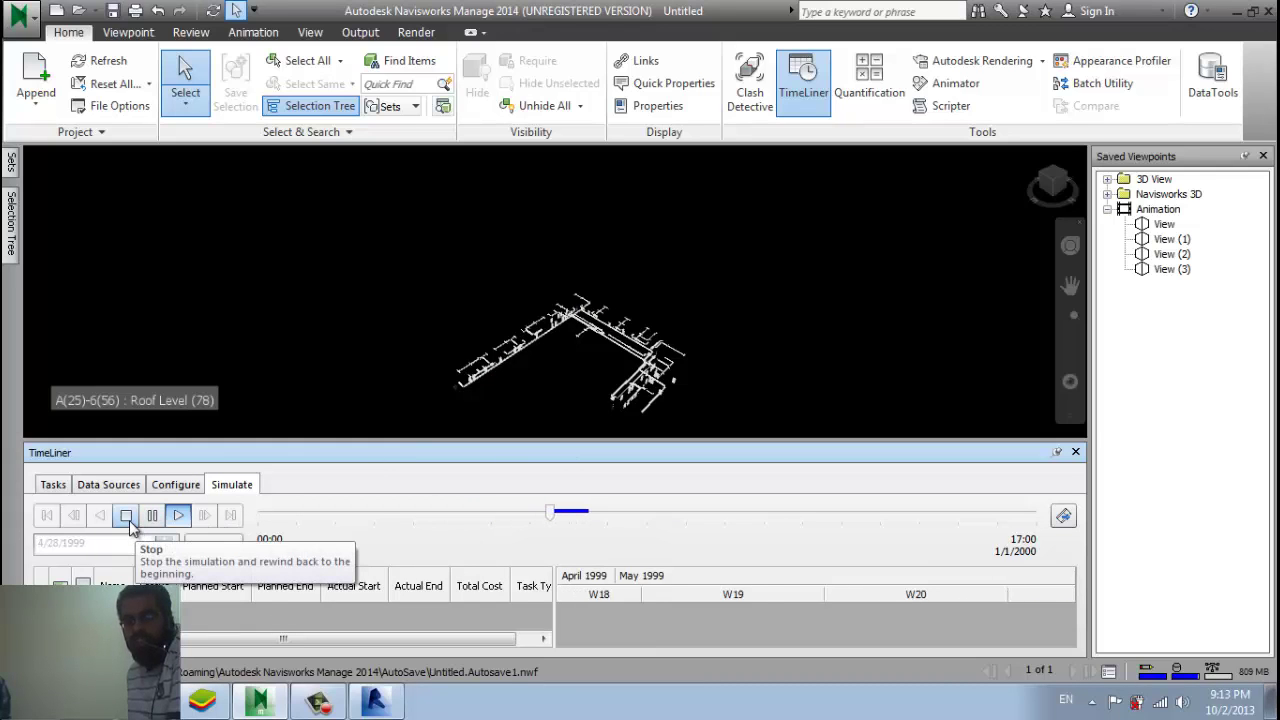
pyautogui.click(127, 525)
pyautogui.click(170, 488)
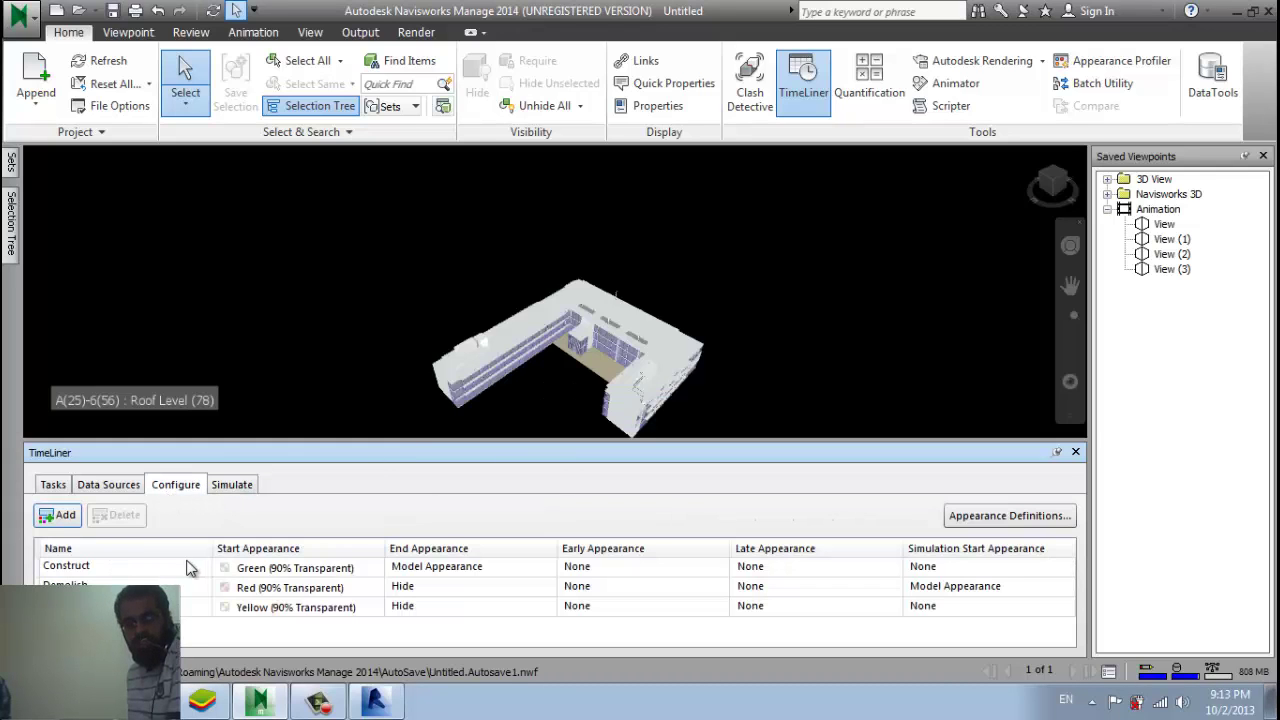
# Review the Construct type's appearance definitions without changes, then return to the task list.
pyautogui.click(108, 567)
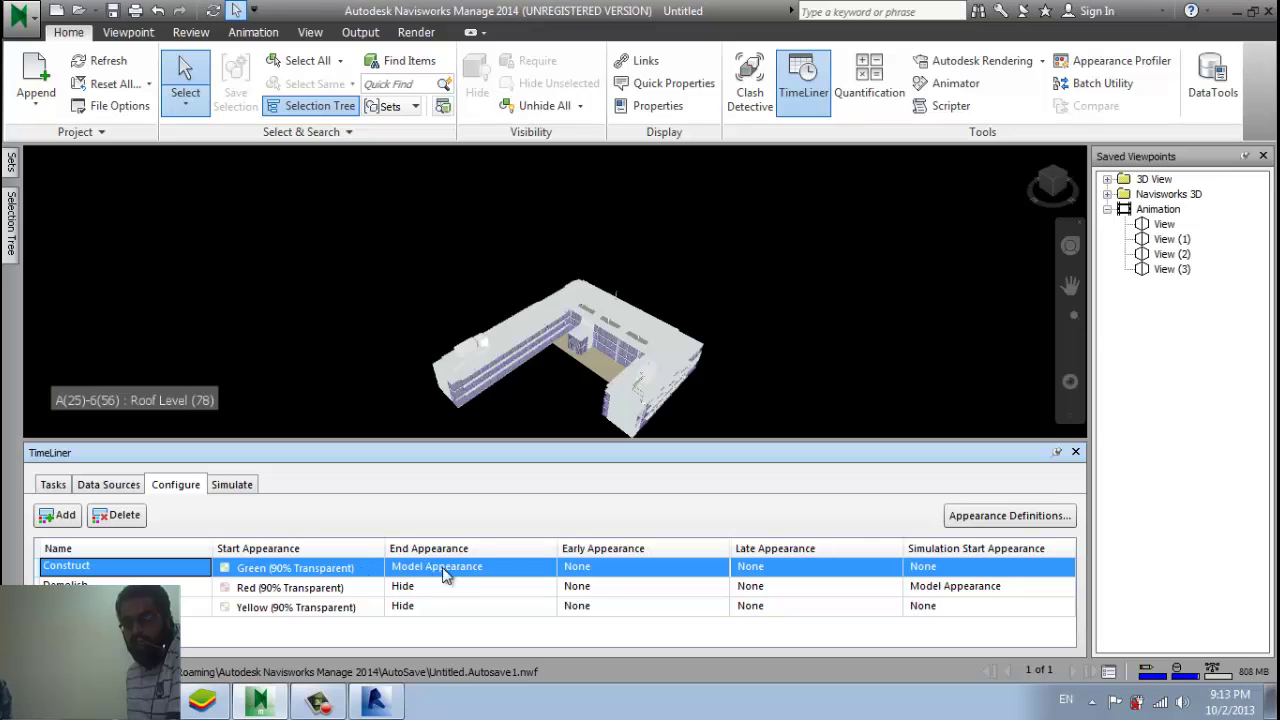
pyautogui.click(1008, 515)
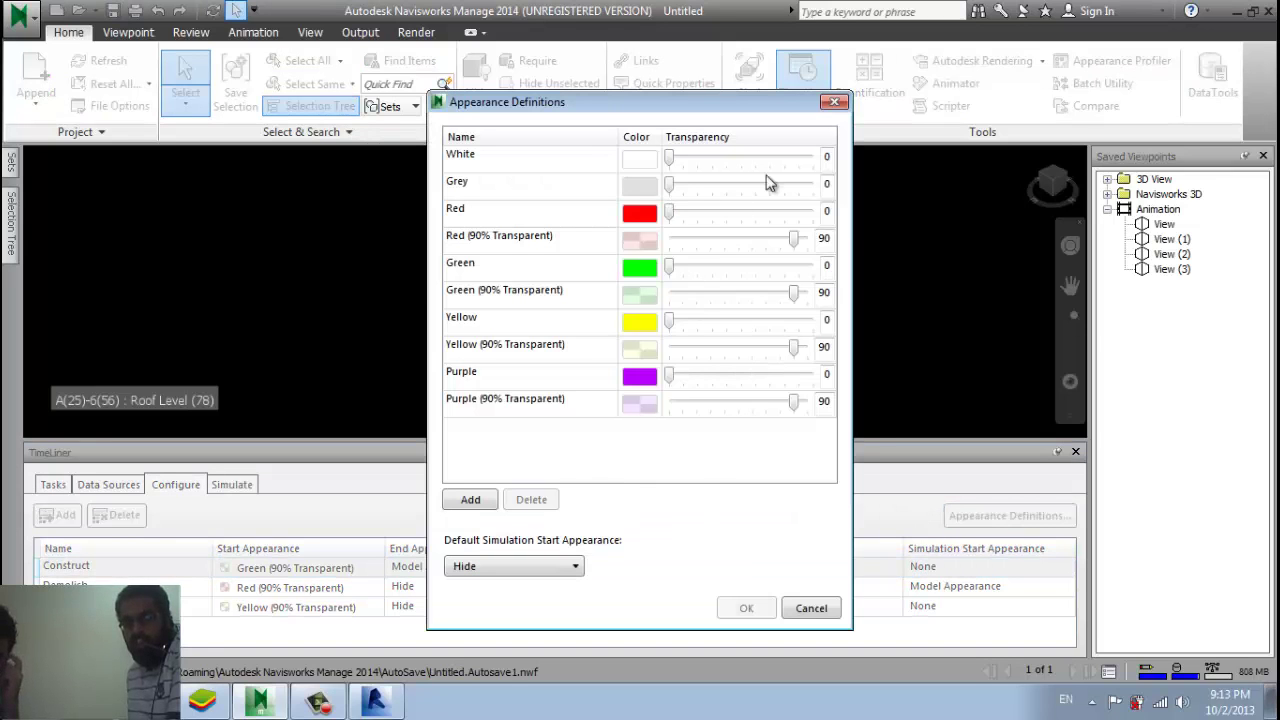
pyautogui.click(834, 103)
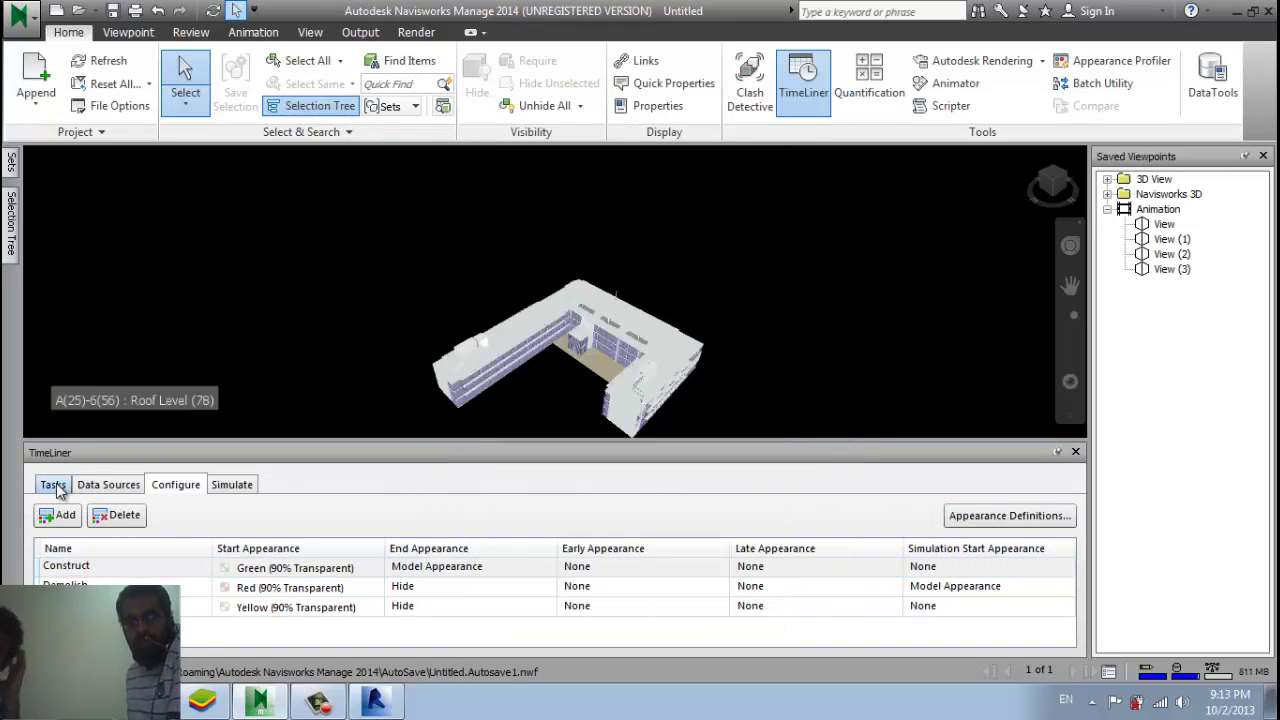
pyautogui.click(55, 486)
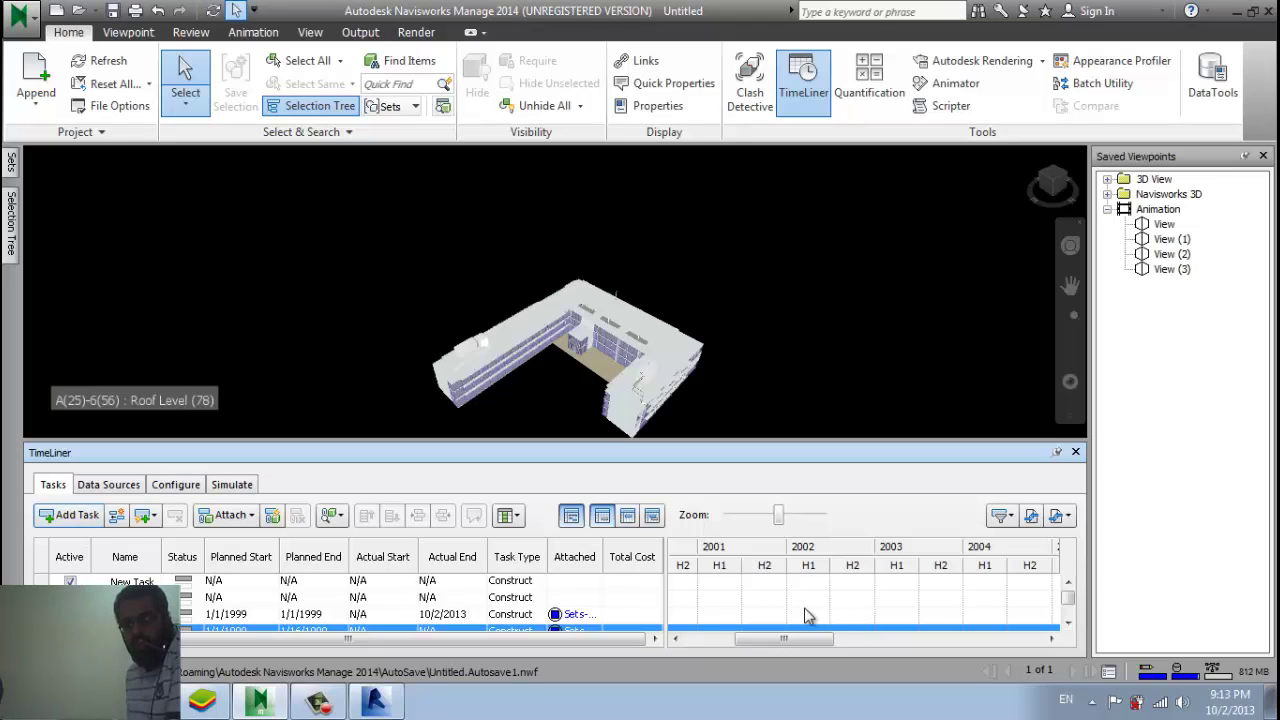
# Lengthen the b4ubuild_sample Gantt bar to 10/5/2000 and DUCT2 to 12/24/1999.
pyautogui.moveTo(768, 640); pyautogui.dragTo(720, 640)
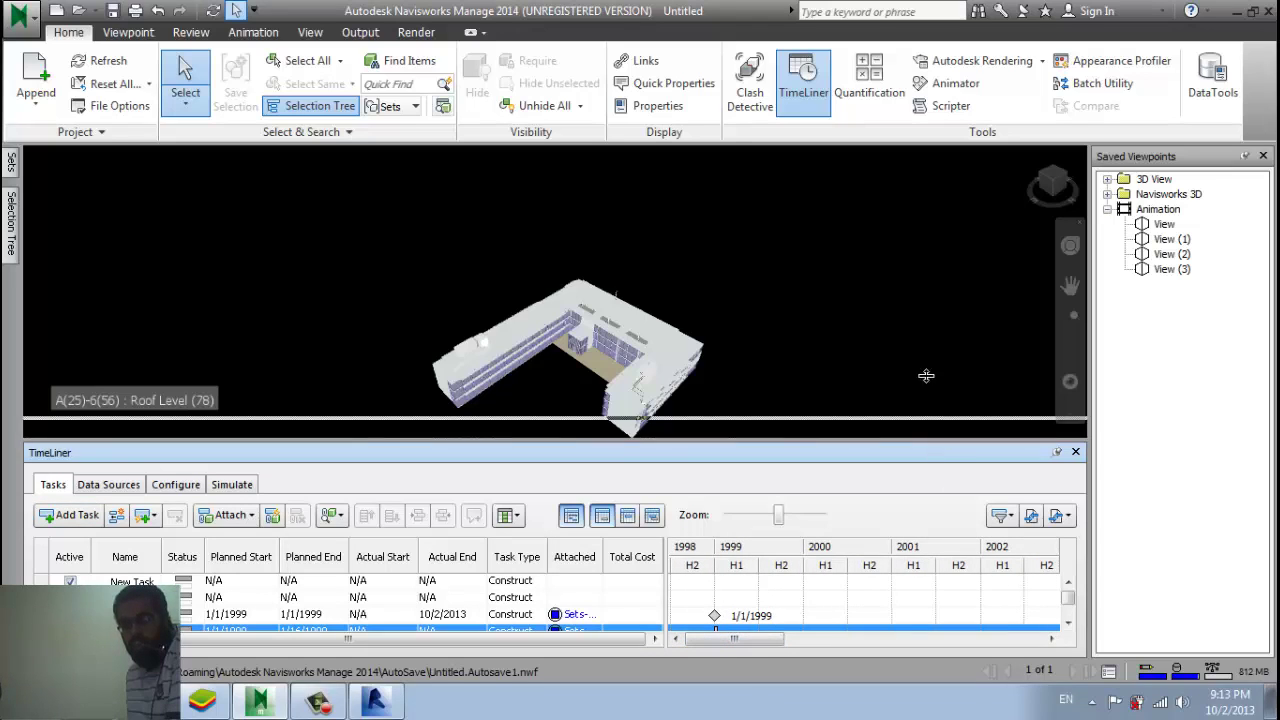
pyautogui.moveTo(931, 439); pyautogui.dragTo(928, 294)
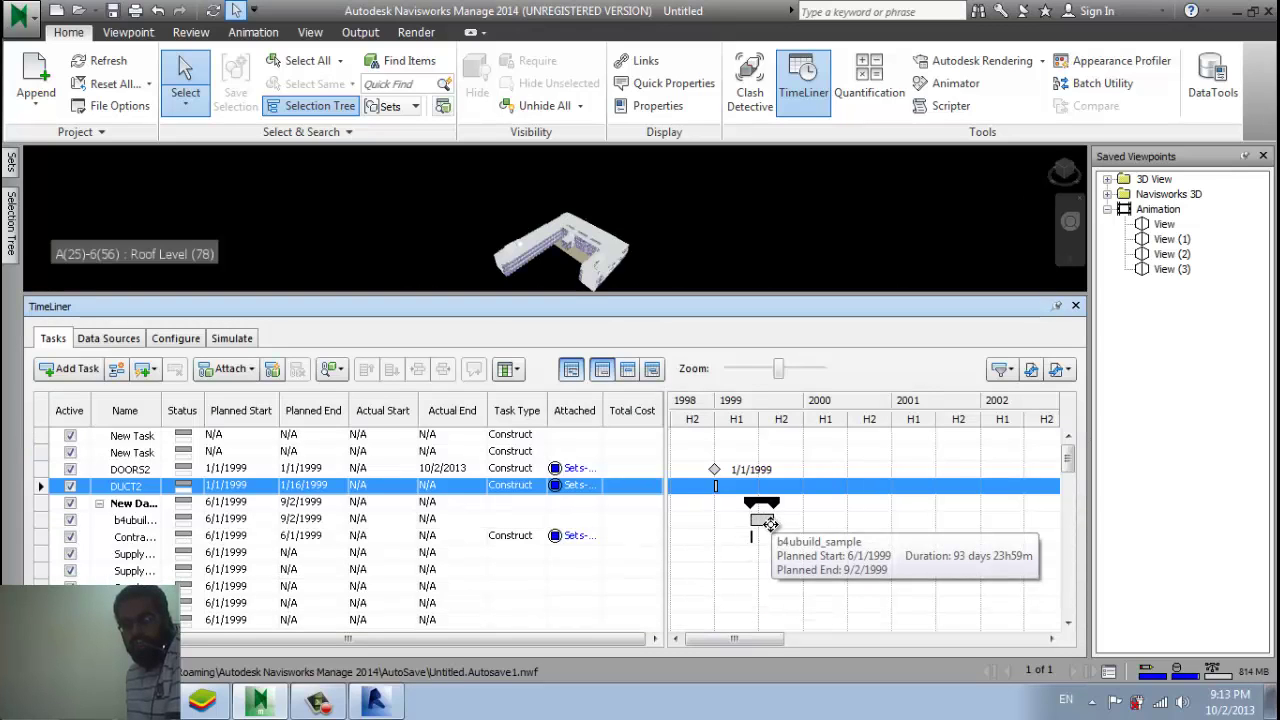
pyautogui.moveTo(777, 519); pyautogui.dragTo(872, 511)
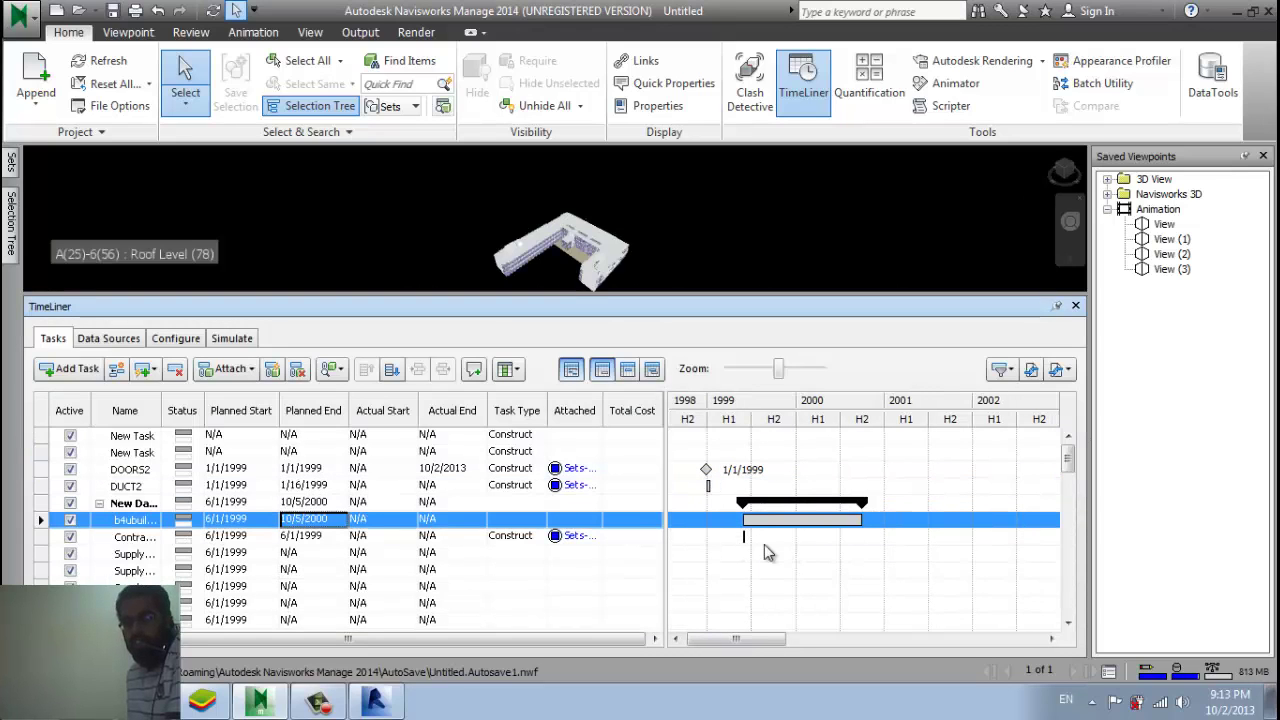
pyautogui.click(712, 488)
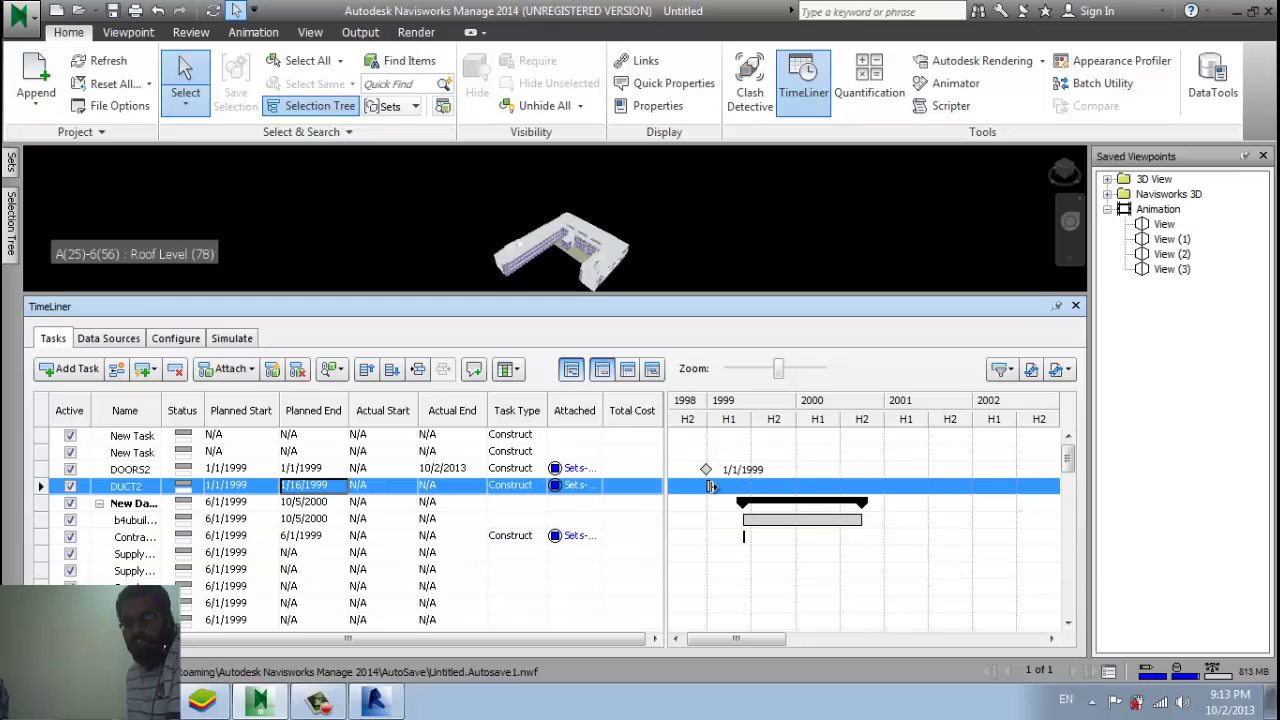
pyautogui.moveTo(728, 485); pyautogui.dragTo(792, 486)
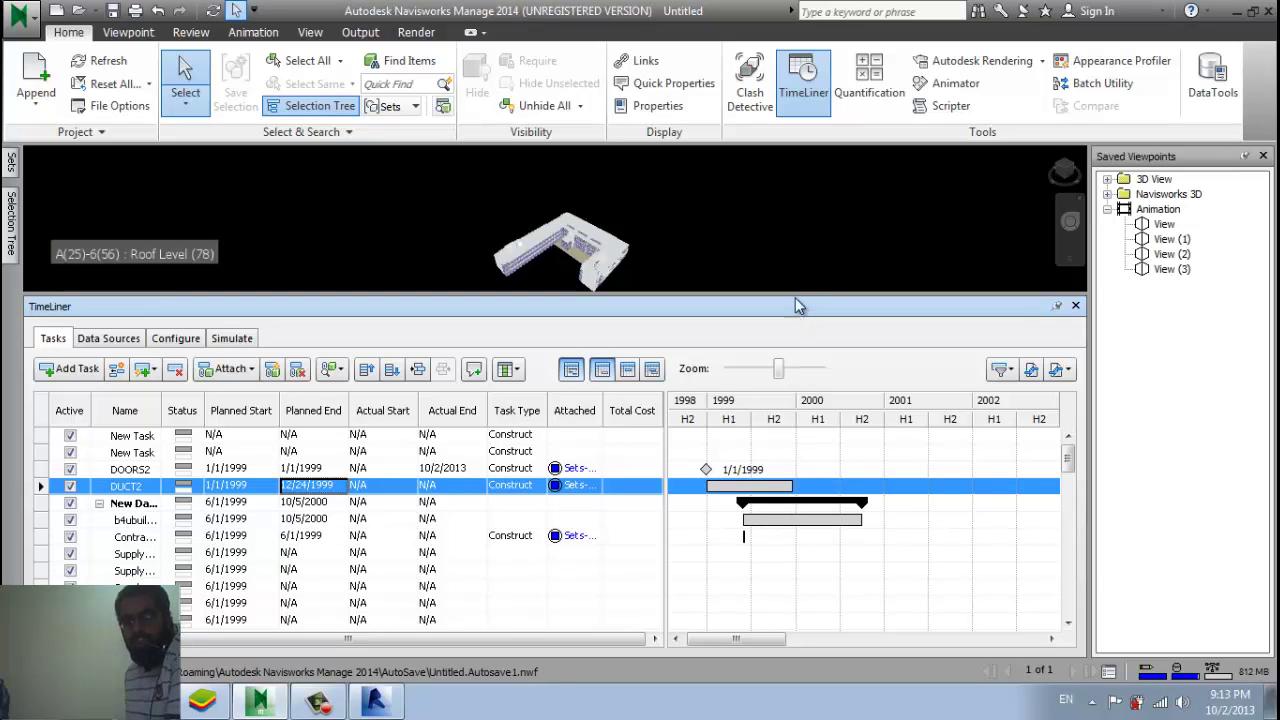
pyautogui.moveTo(794, 294); pyautogui.dragTo(811, 526)
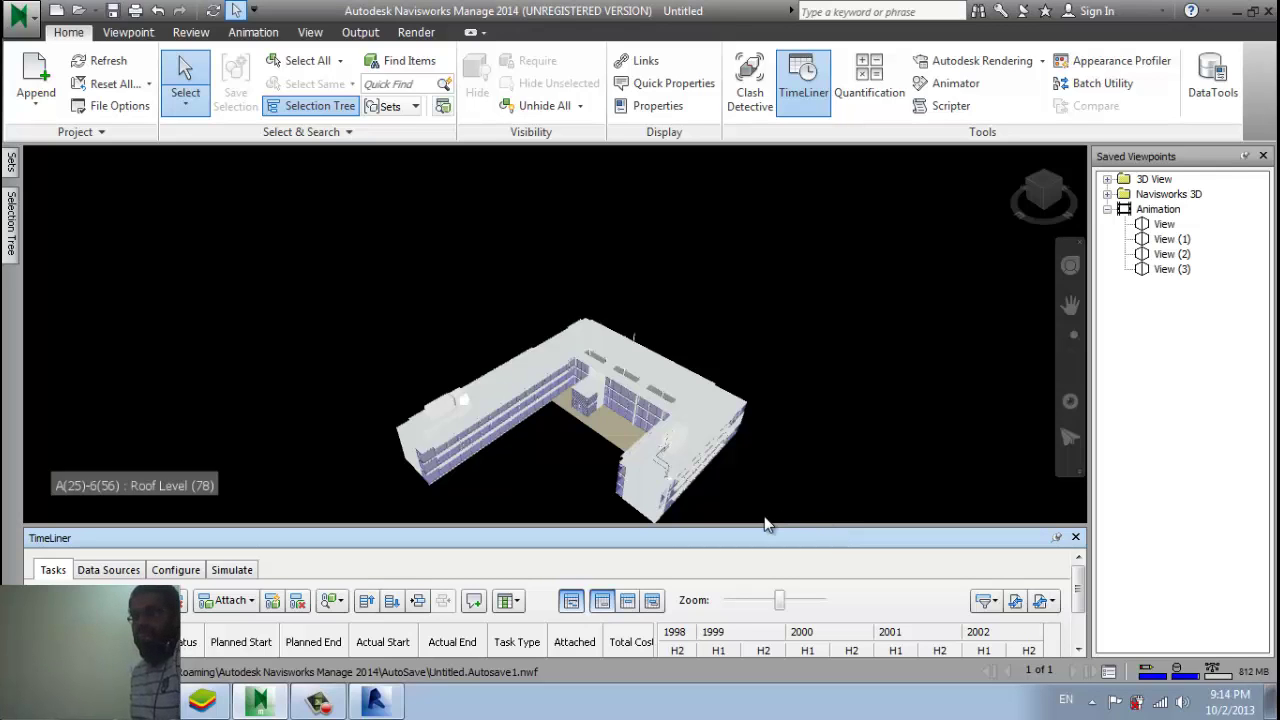
pyautogui.scroll(1, 720, 258)
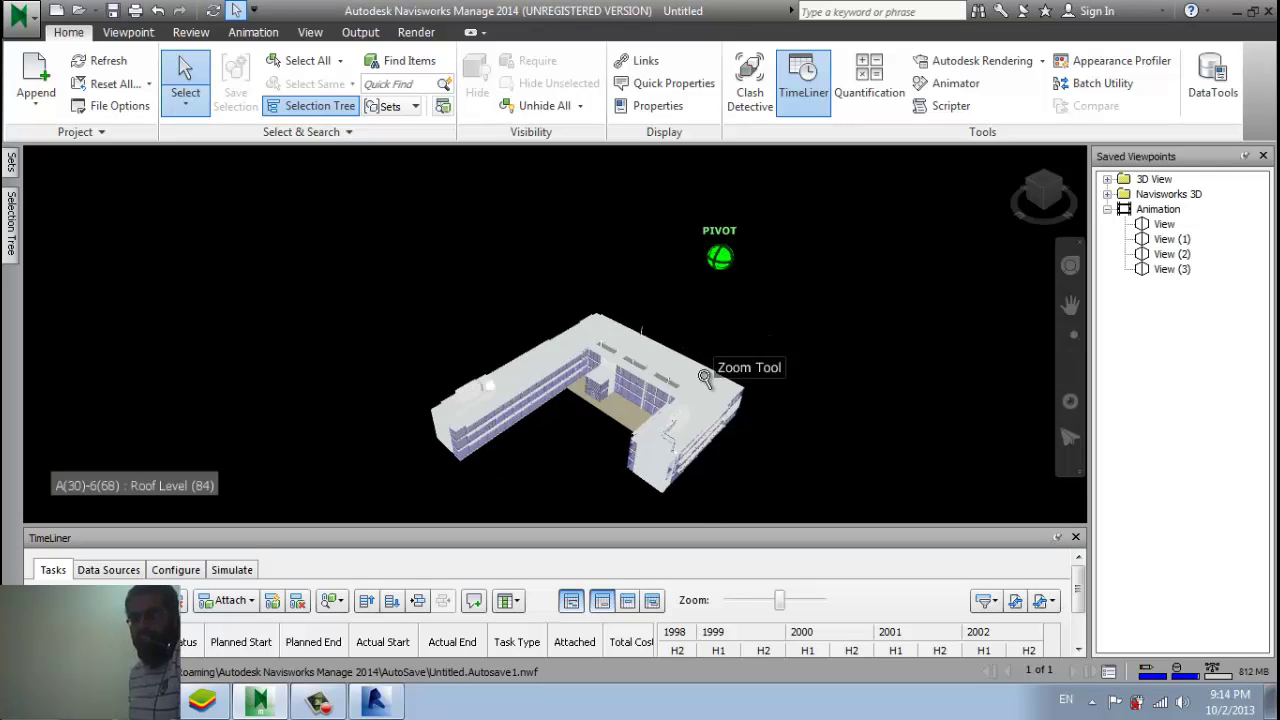
pyautogui.scroll(1, 720, 258)
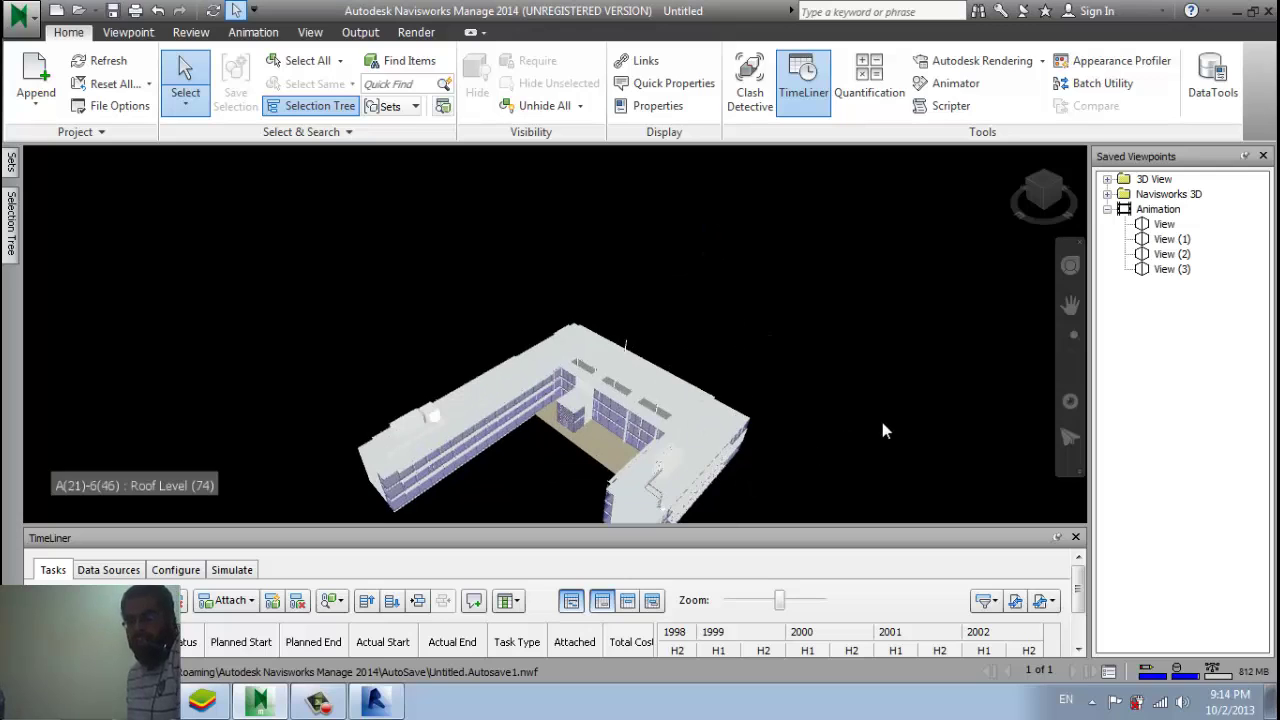
pyautogui.moveTo(882, 430); pyautogui.dragTo(897, 366, button='middle')
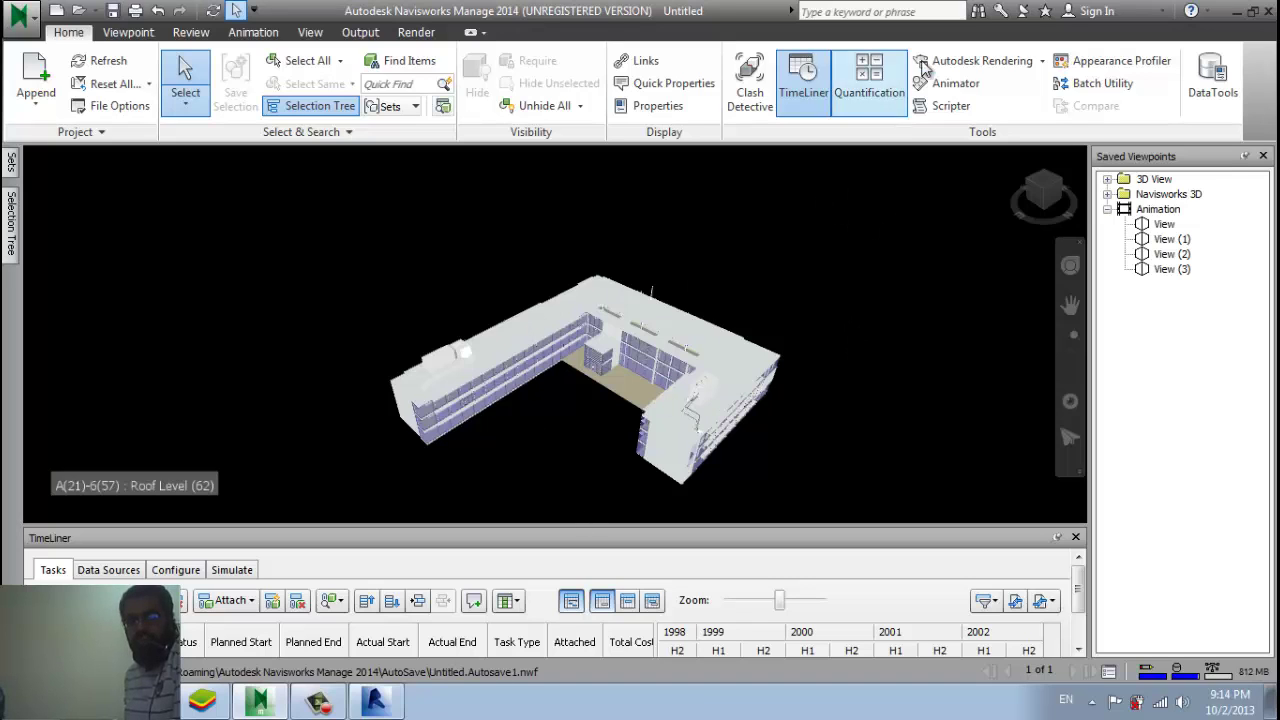
# Open Autodesk Rendering and browse the Autodesk Library's Finish > Glass materials.
pyautogui.click(975, 60)
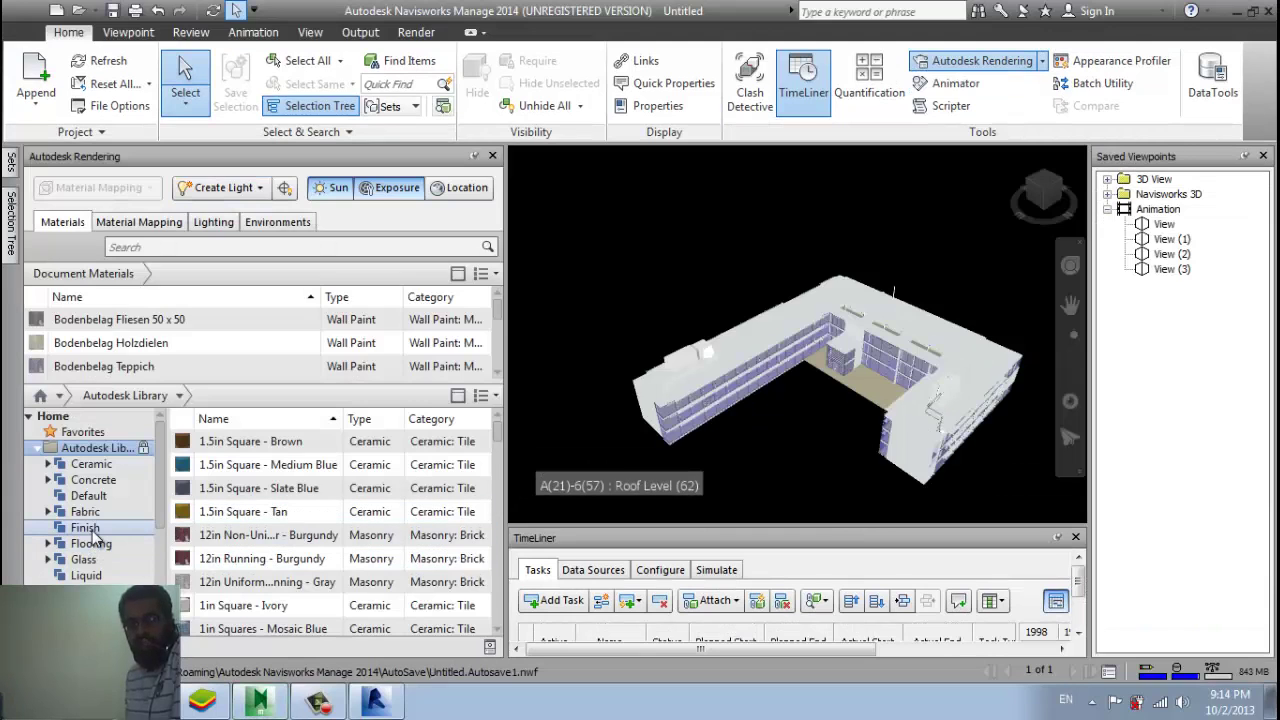
pyautogui.click(86, 530)
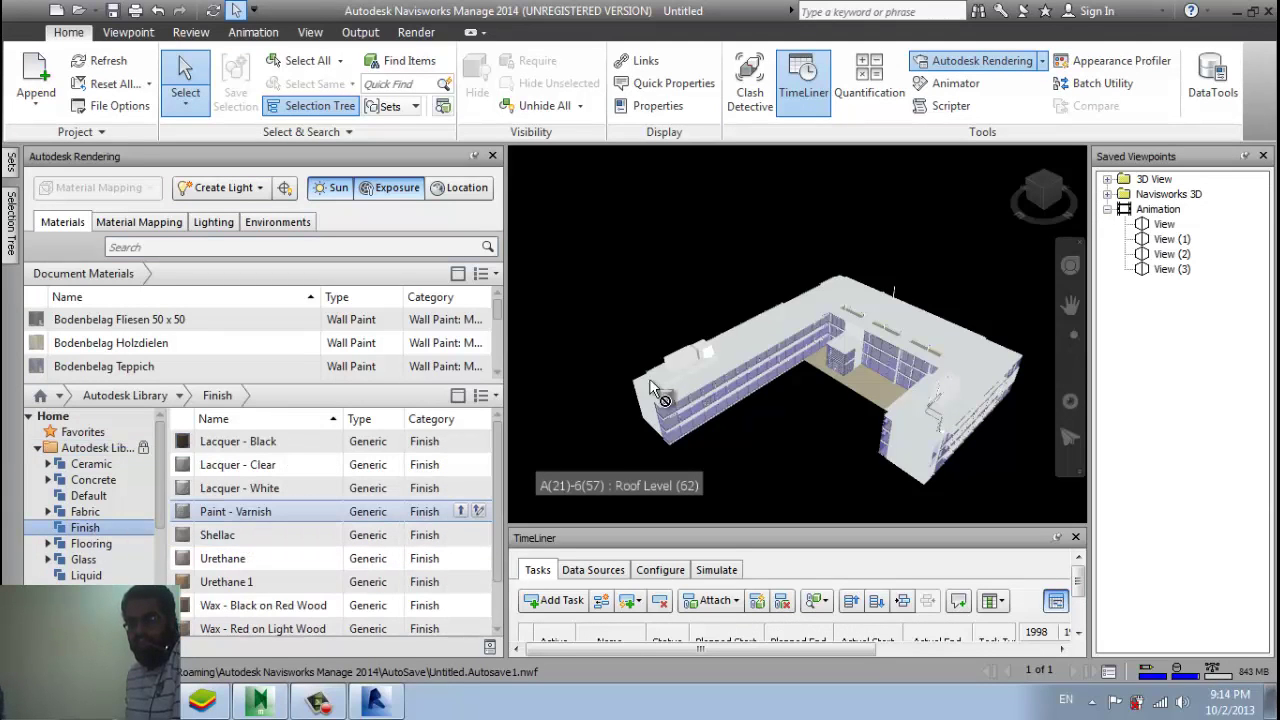
pyautogui.click(84, 559)
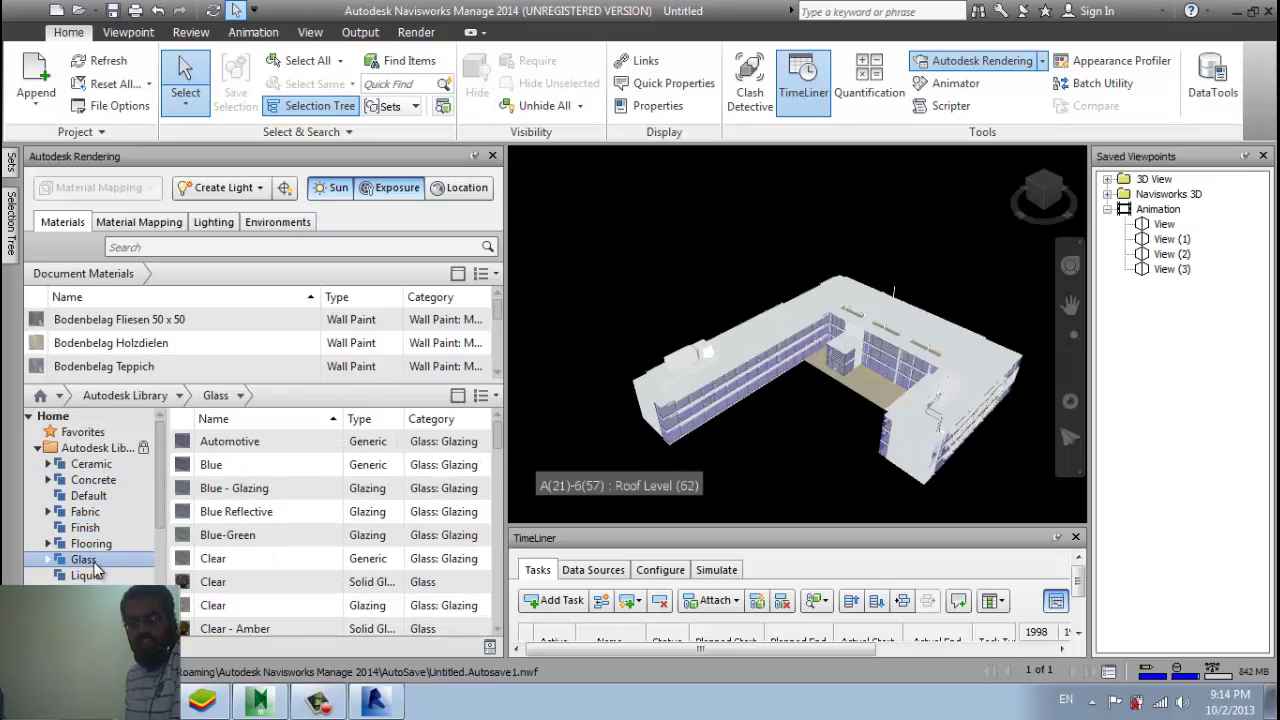
pyautogui.rightClick(224, 563)
pyautogui.press('Escape')
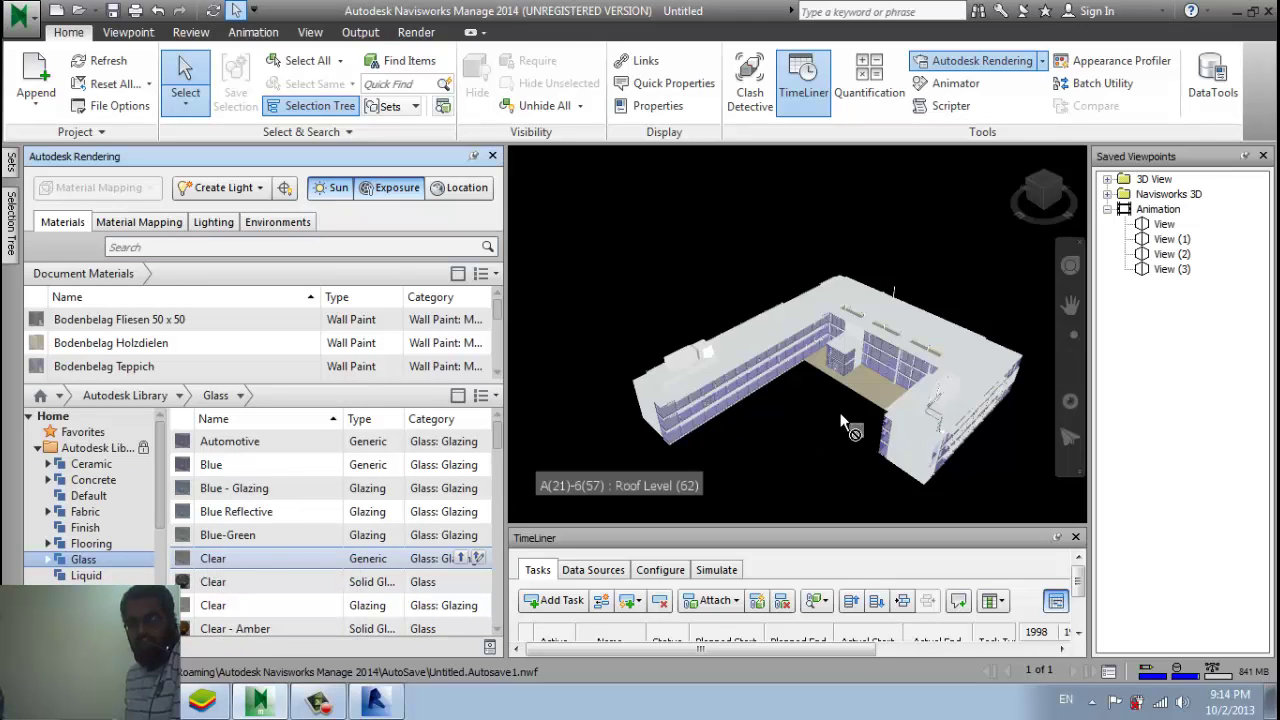
# Turn on Sun lighting and place a new Spot light in the building viewport.
pyautogui.click(332, 189)
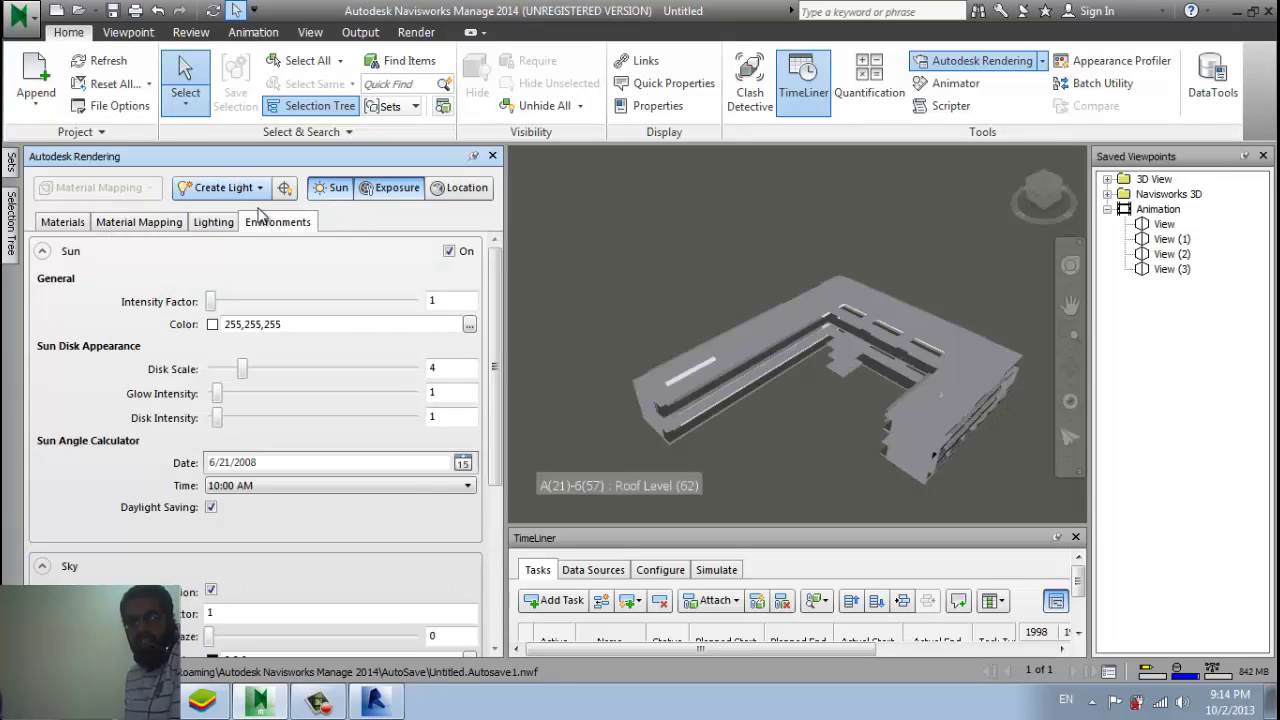
pyautogui.click(261, 192)
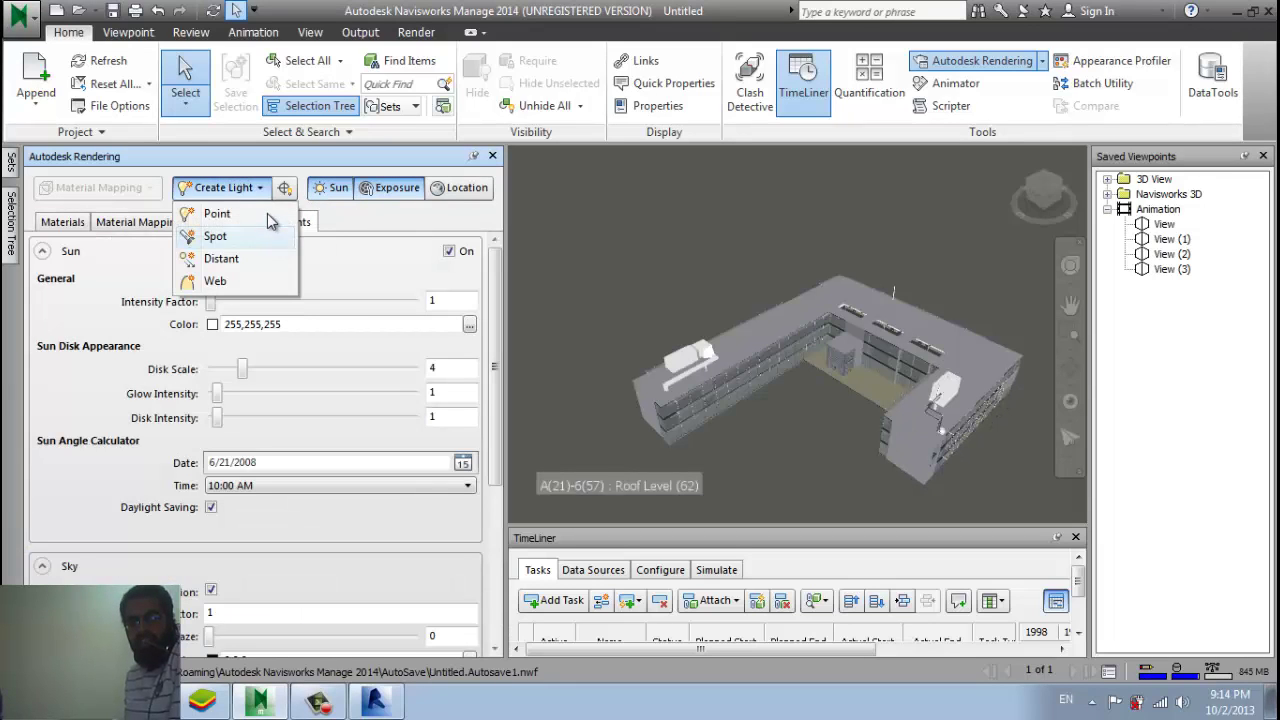
pyautogui.click(216, 236)
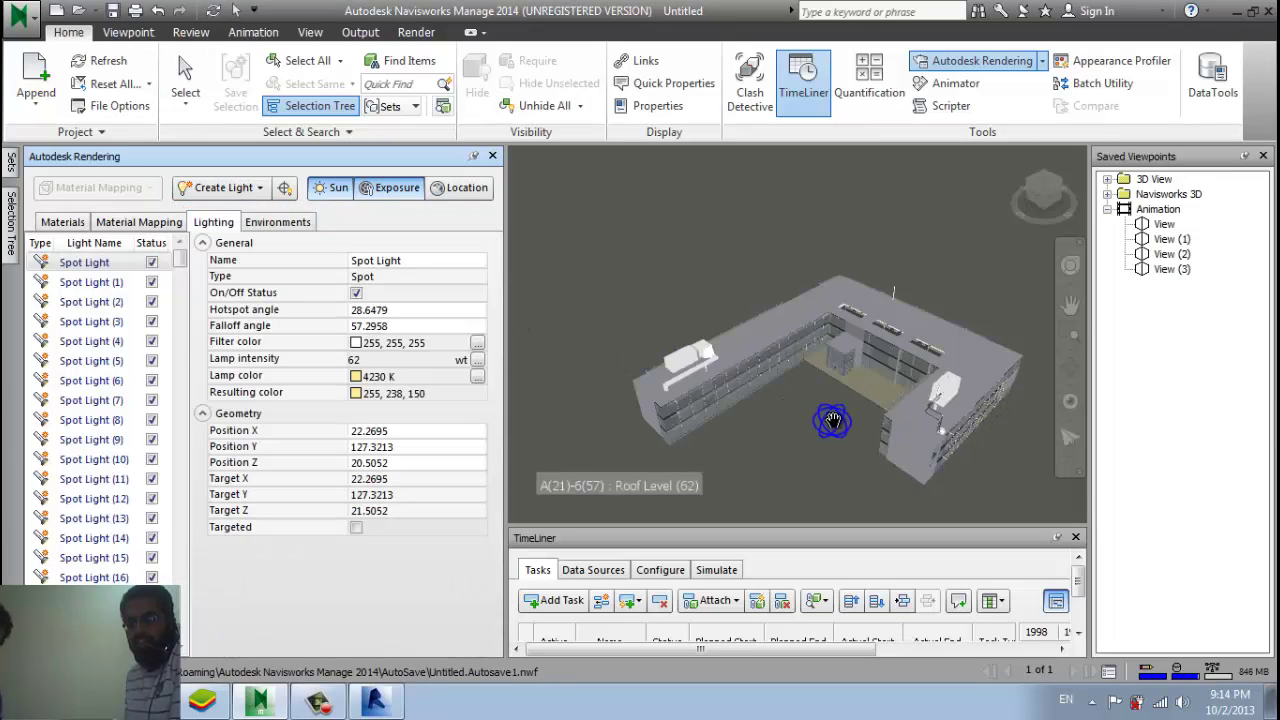
pyautogui.click(823, 460)
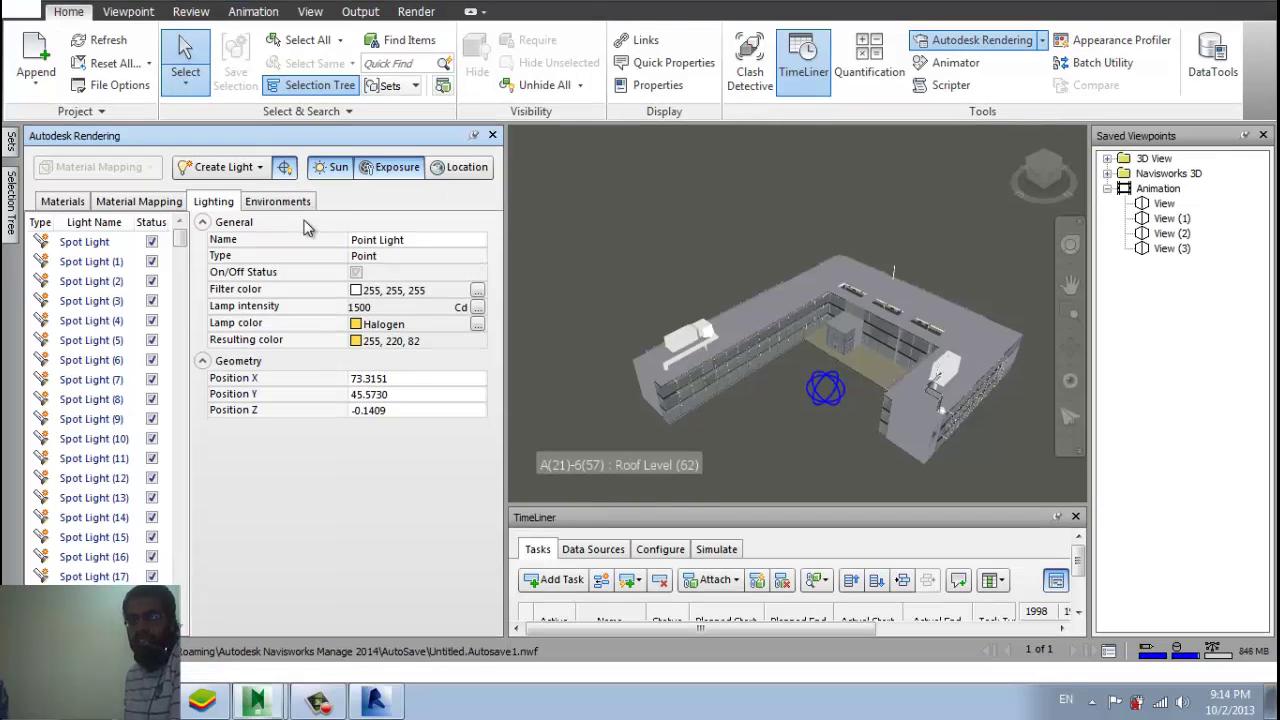
pyautogui.click(305, 222)
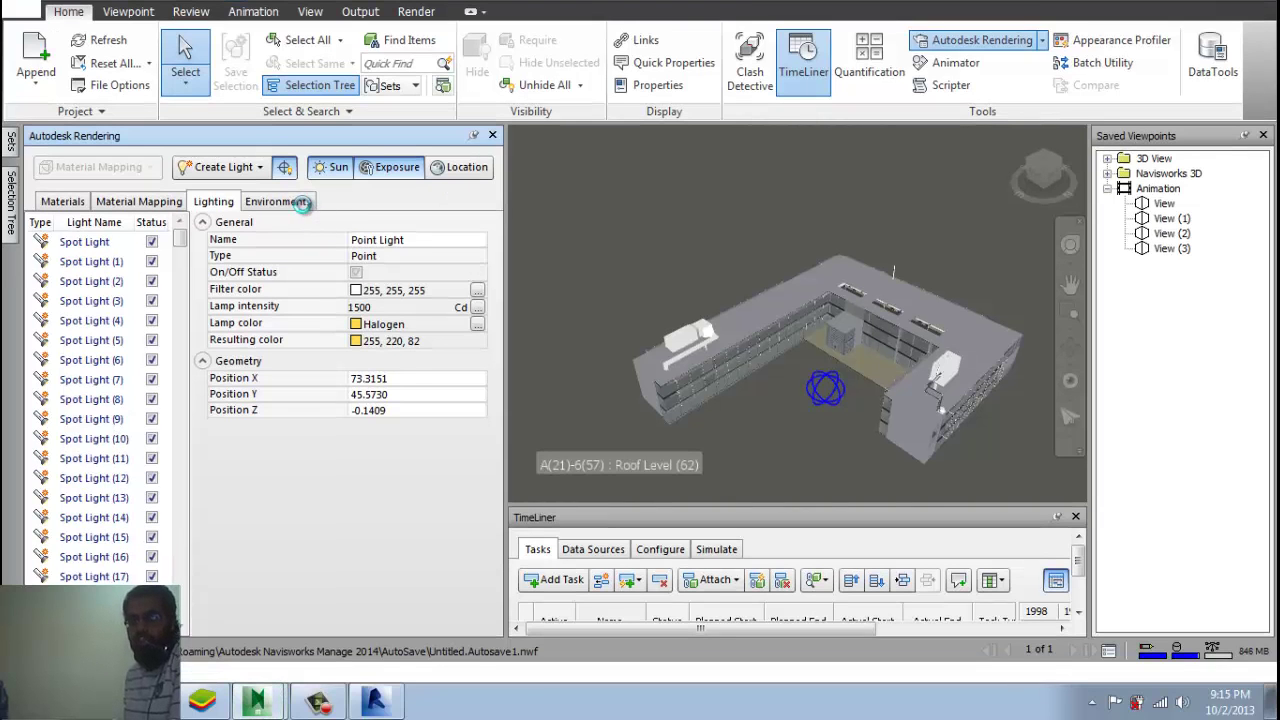